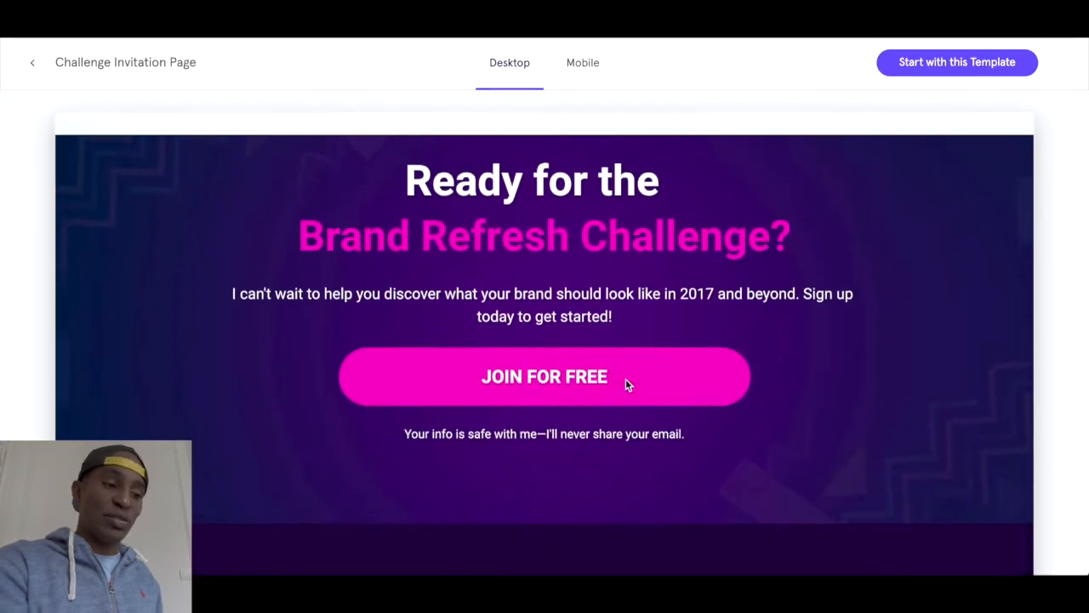
# - Examine the Challenge Invitation Page template from its opening banner through the five lessons to the closing sign-up section
pyautogui.click(538, 365)
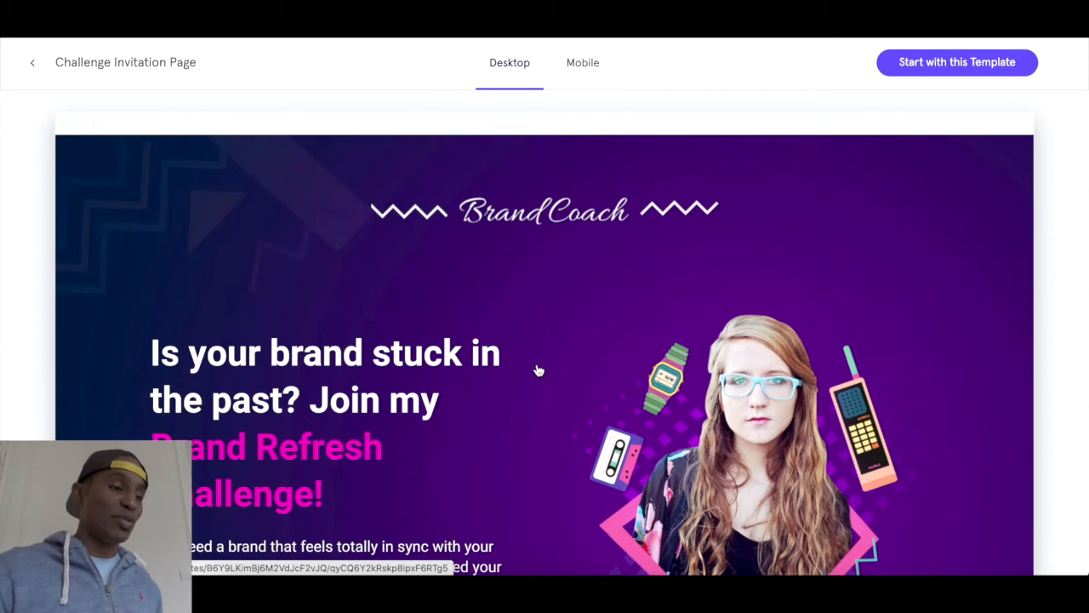
pyautogui.scroll(-2, 537, 370)
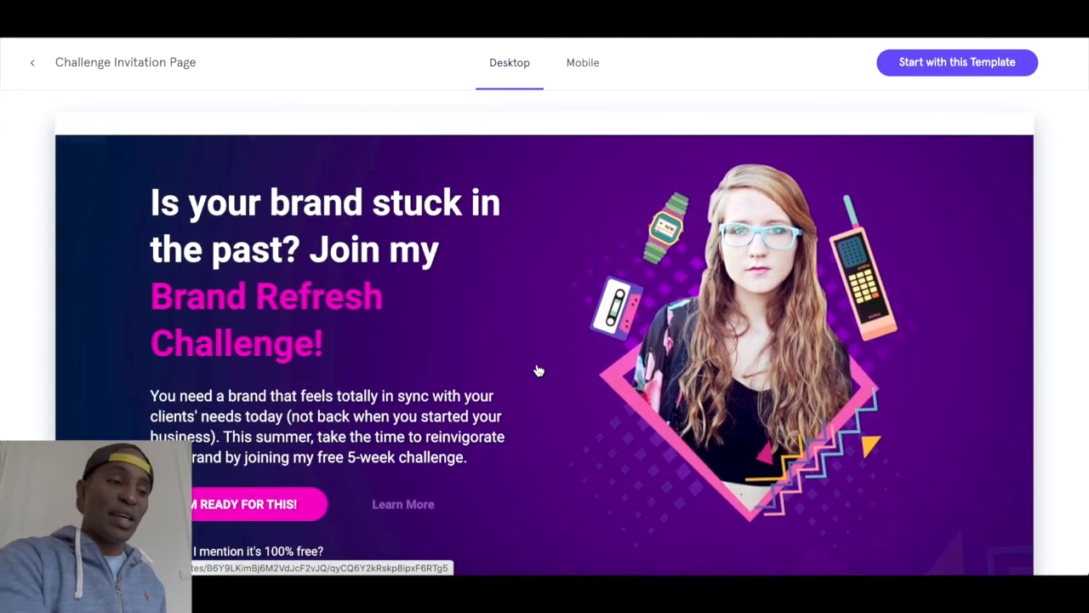
pyautogui.scroll(-1, 538, 371)
pyautogui.scroll(1, 538, 371)
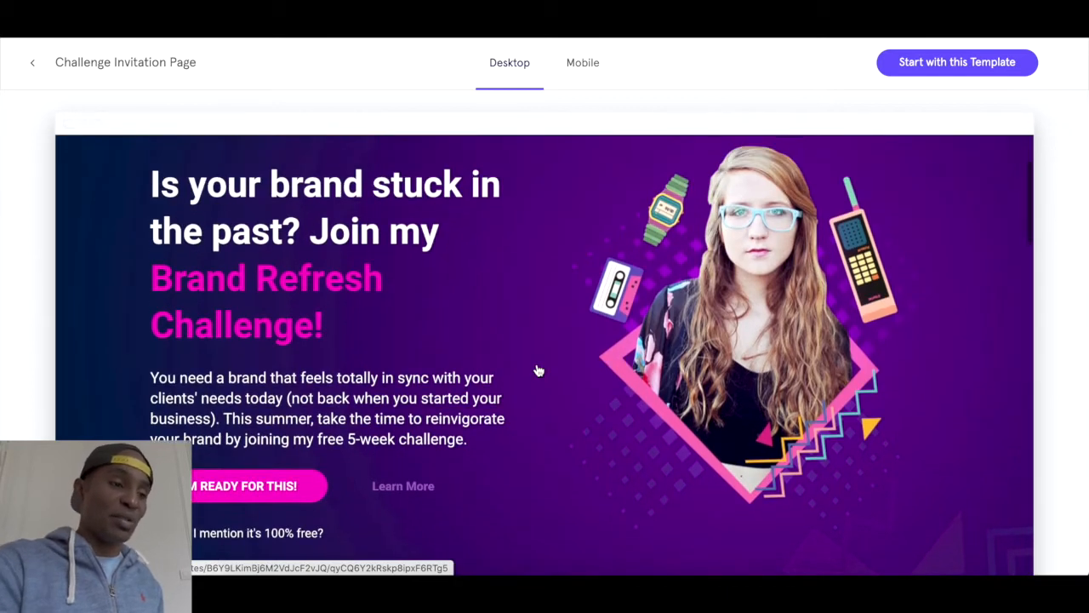
pyautogui.scroll(-6, 603, 396)
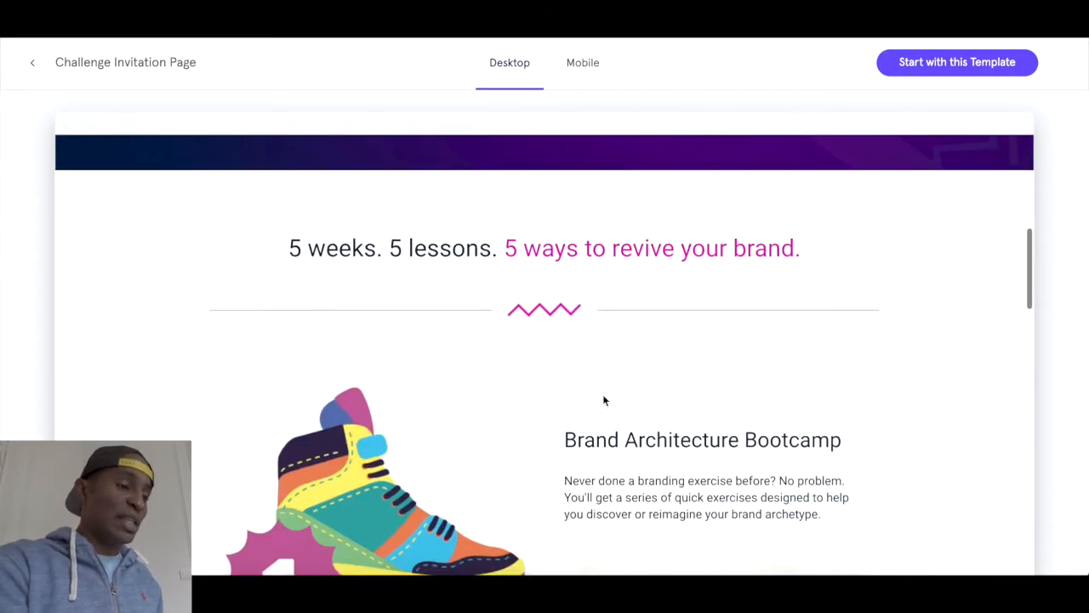
pyautogui.scroll(5, 603, 396)
pyautogui.scroll(-5, 603, 396)
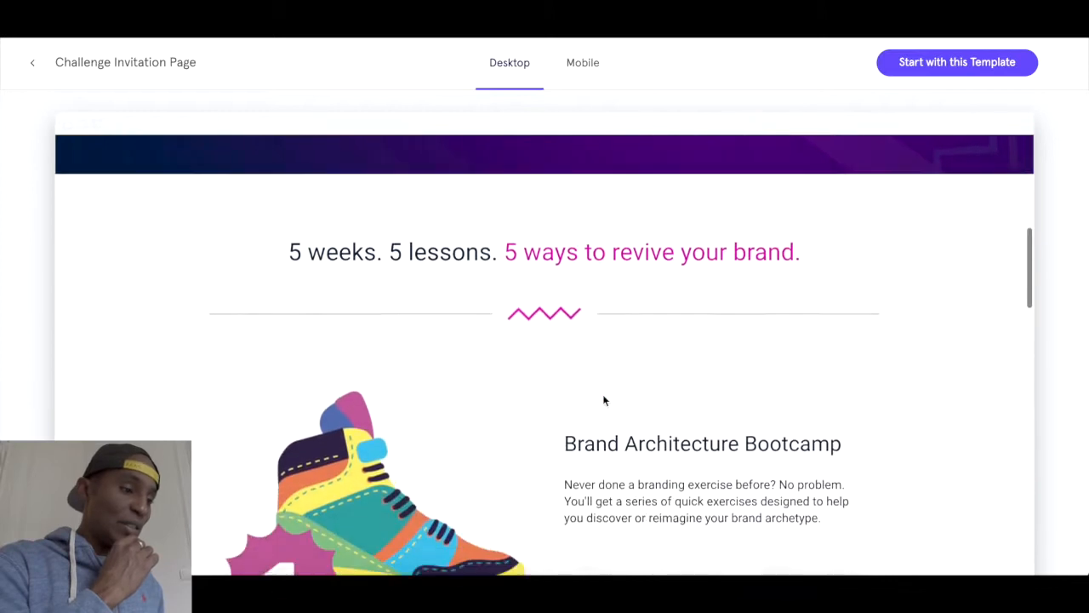
pyautogui.scroll(-1, 603, 400)
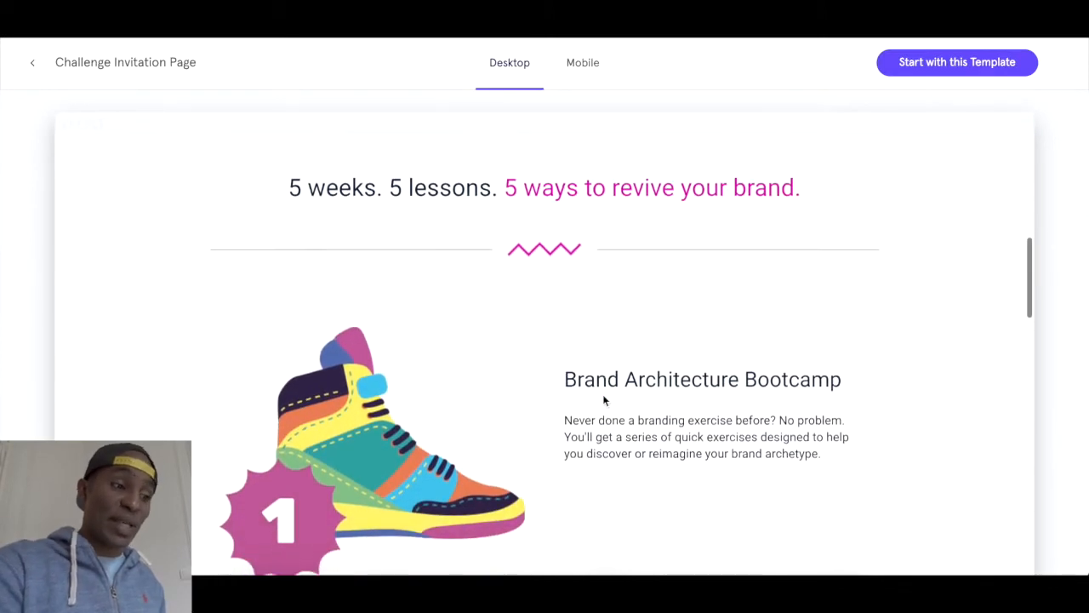
pyautogui.scroll(-15, 604, 400)
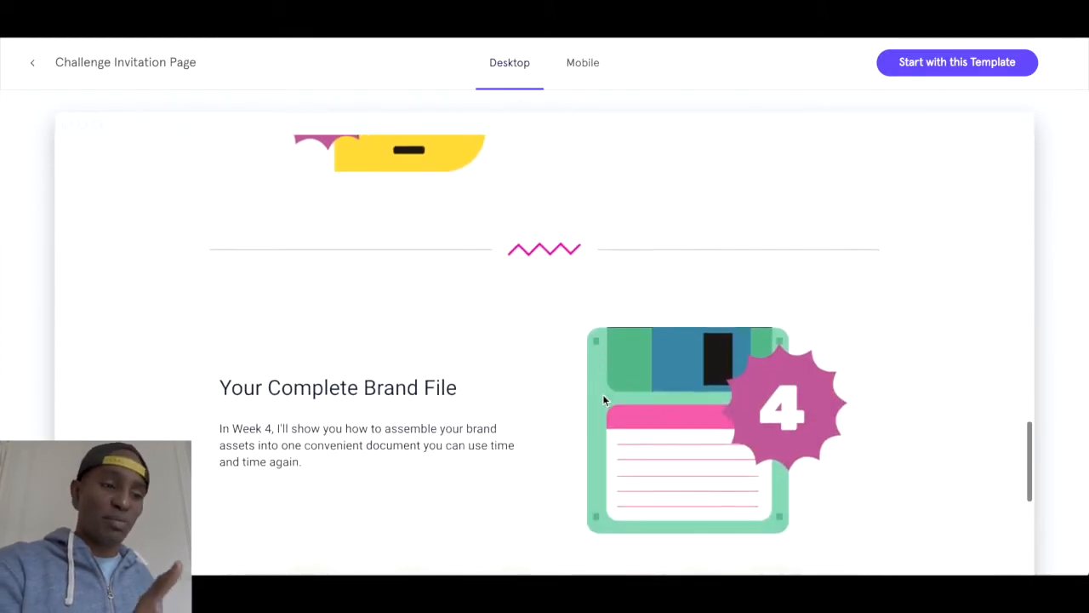
pyautogui.scroll(-10, 603, 398)
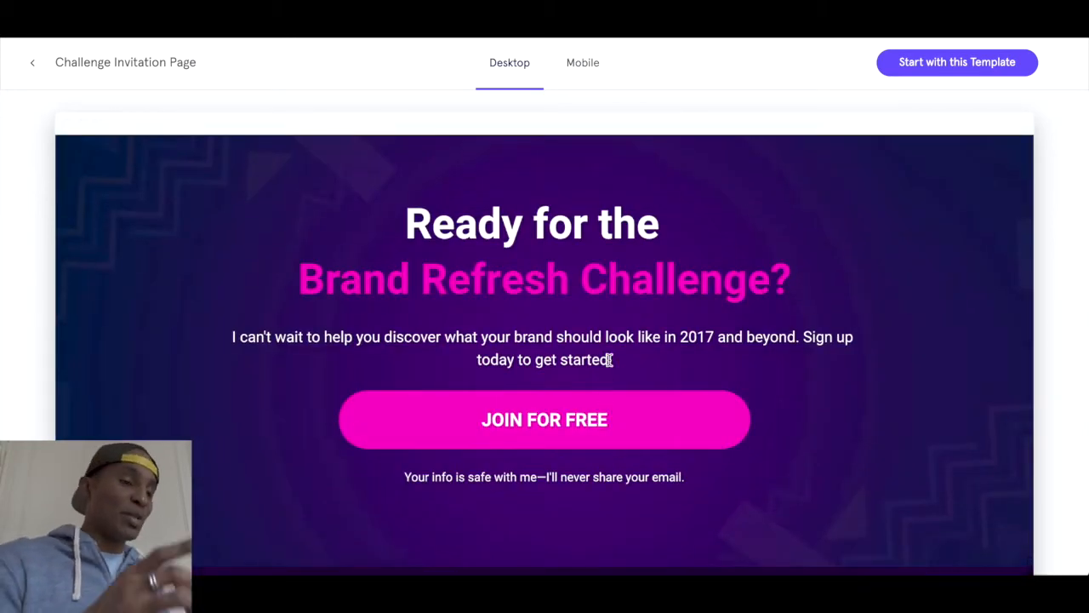
pyautogui.scroll(20, 609, 360)
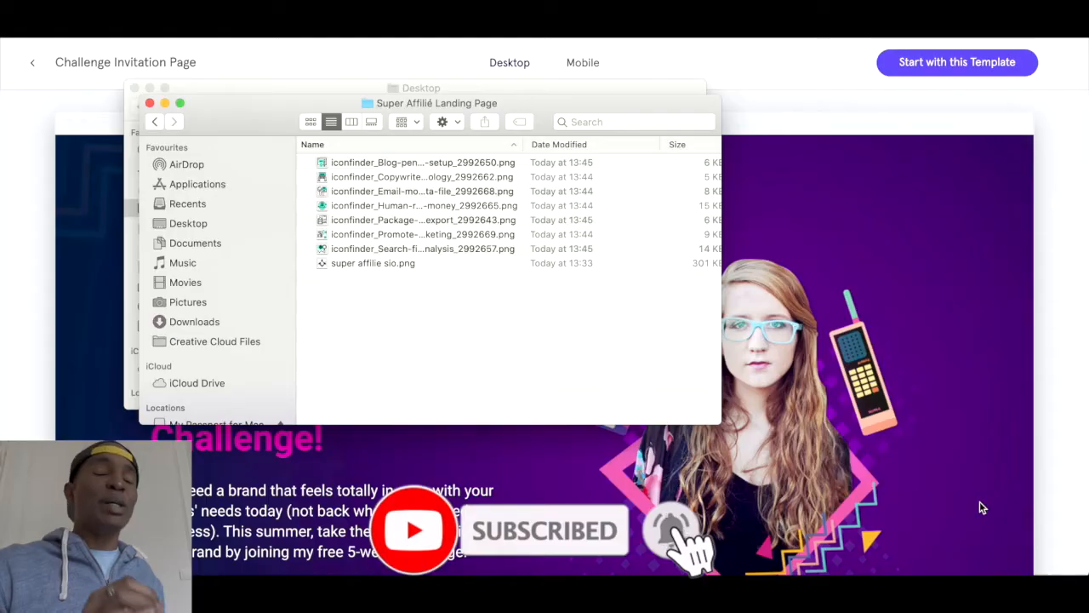
# - Return to the template preview and examine the BrandCoach logo and the opening banner with its headline and image
pyautogui.click(983, 508)
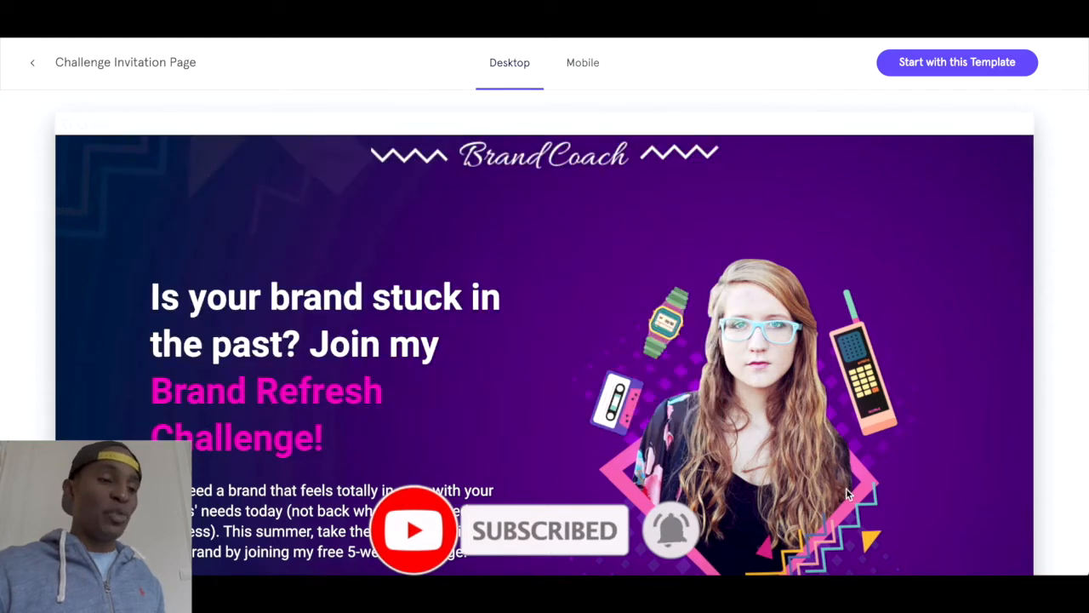
pyautogui.scroll(-1, 850, 495)
pyautogui.scroll(2, 847, 493)
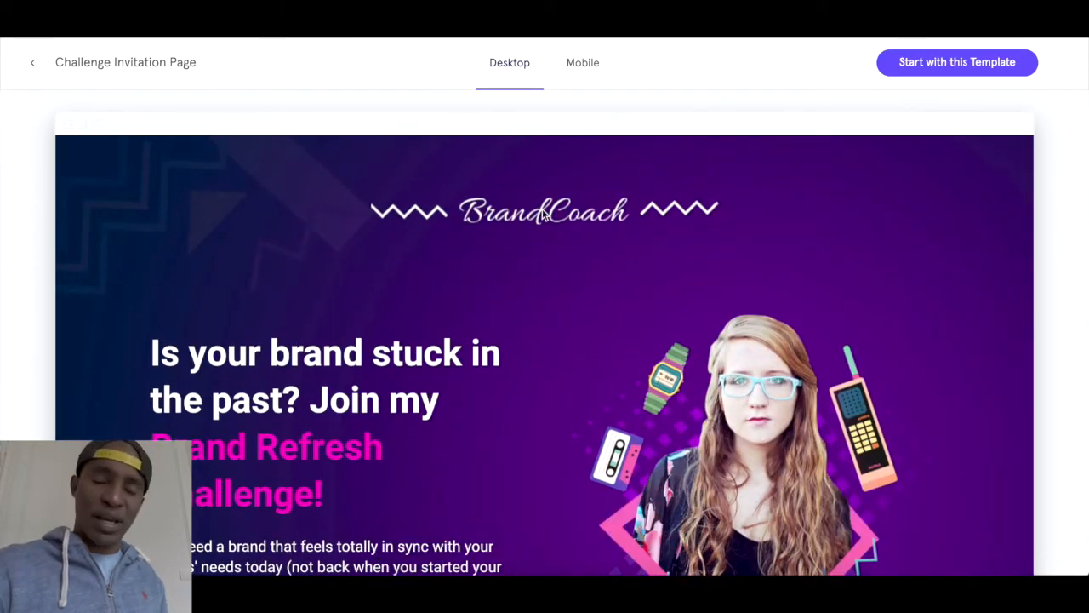
pyautogui.scroll(-3, 543, 216)
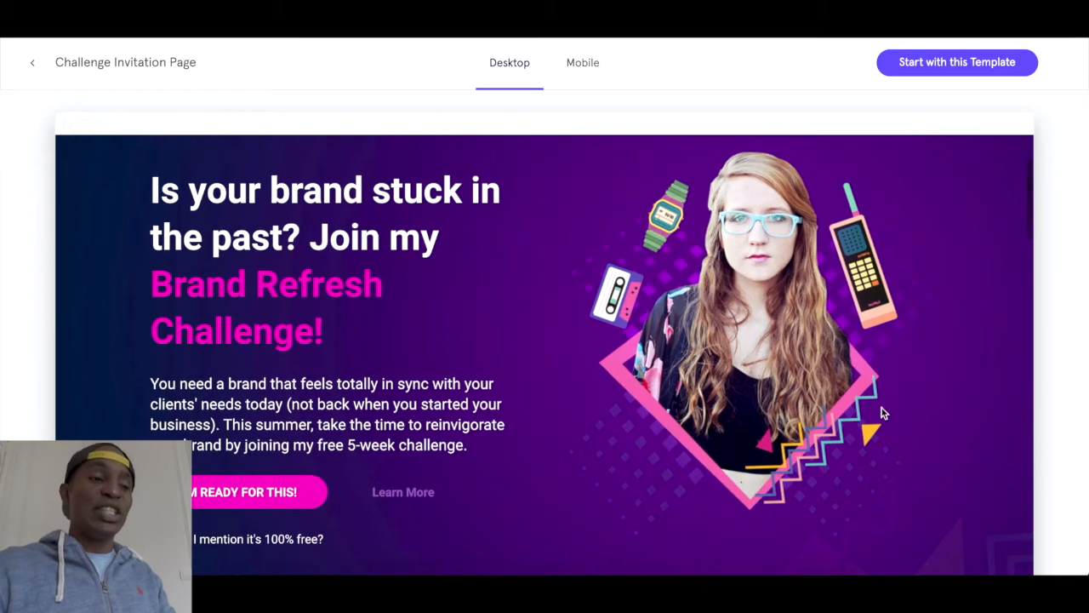
# - Switch to the Super Affilié Landing Page folder in Finder and preview super affilie sio.png and super affilié SIO image.jpg
pyautogui.click(260, 589)
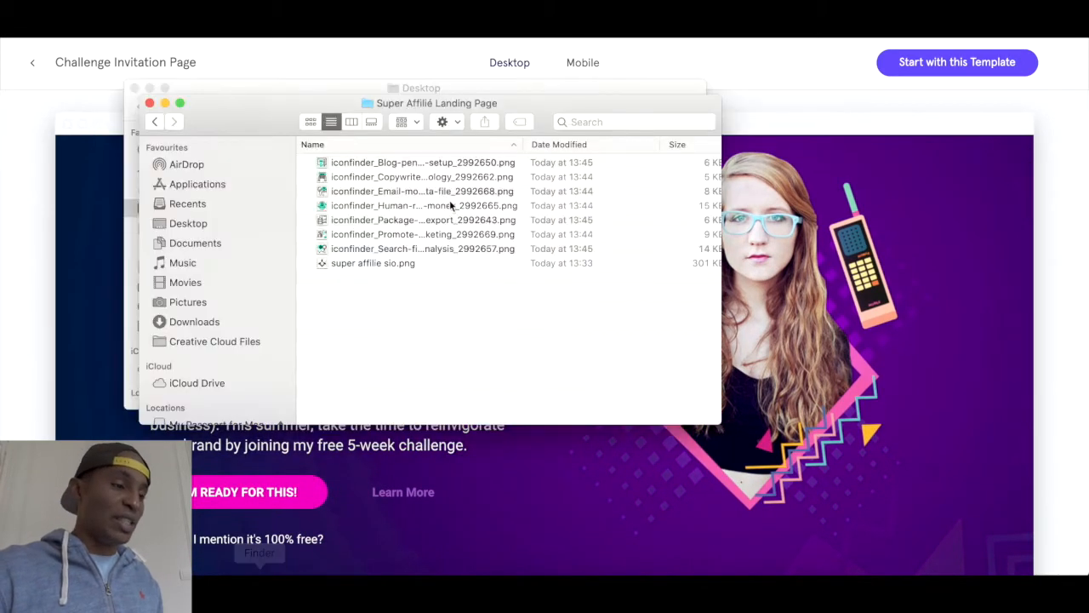
pyautogui.click(384, 263)
pyautogui.press('space')
pyautogui.press('space')
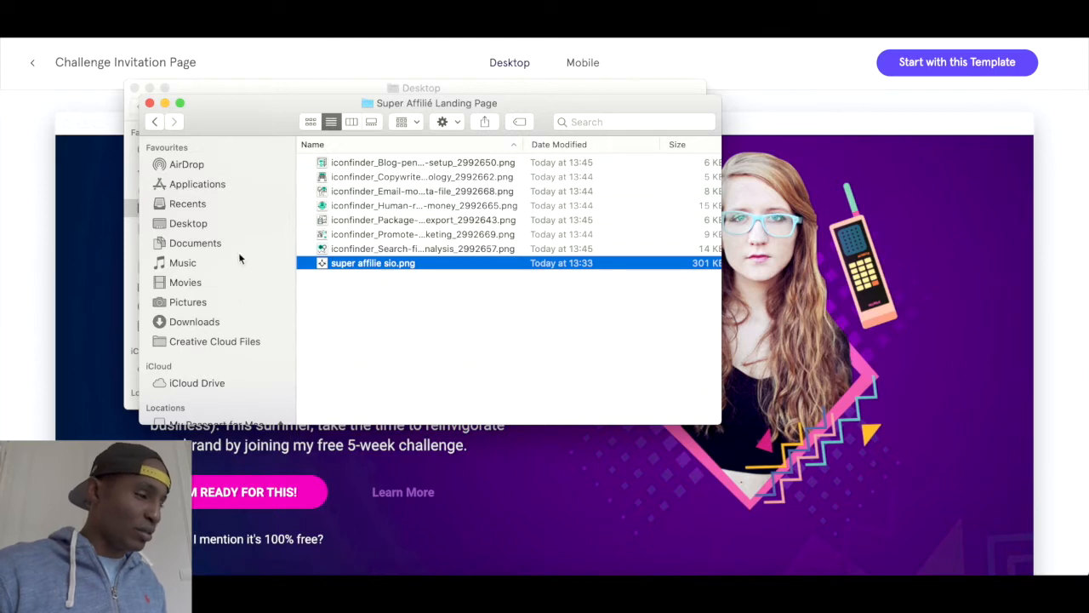
pyautogui.click(364, 287)
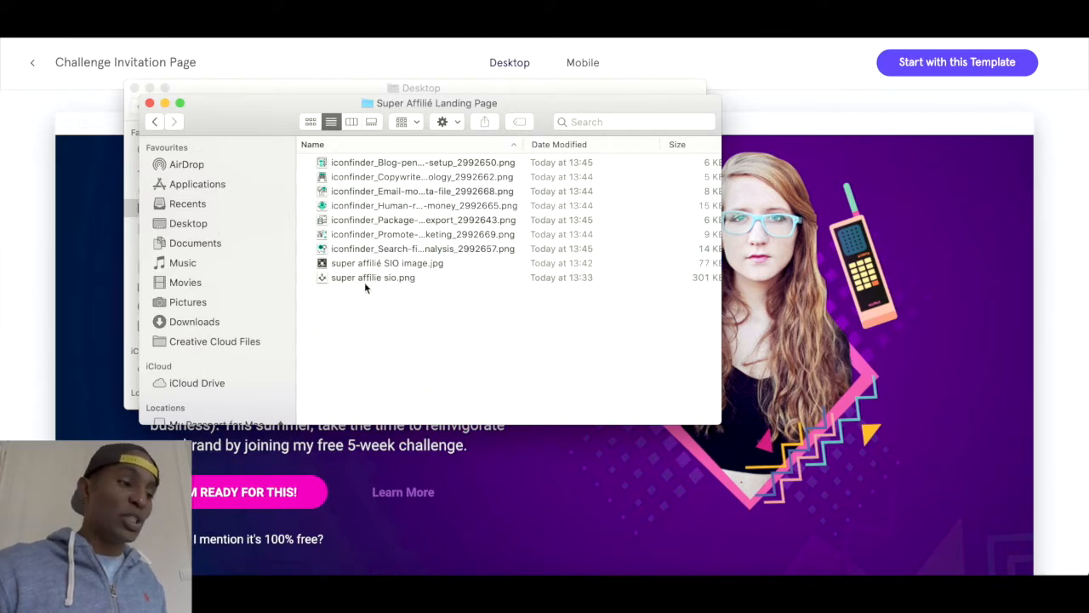
pyautogui.click(381, 264)
pyautogui.press('space')
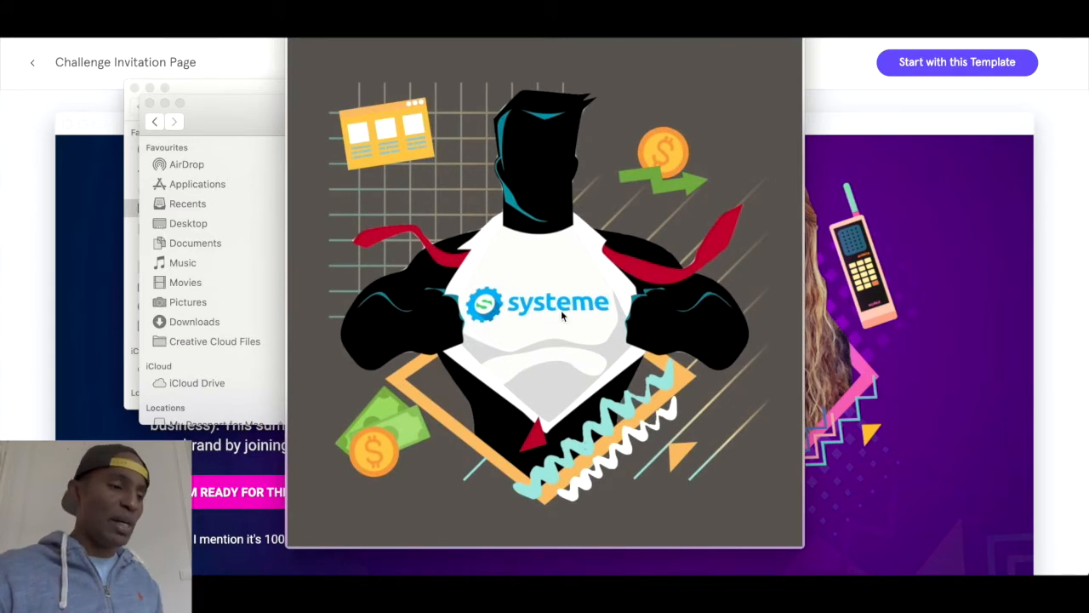
pyautogui.press('space')
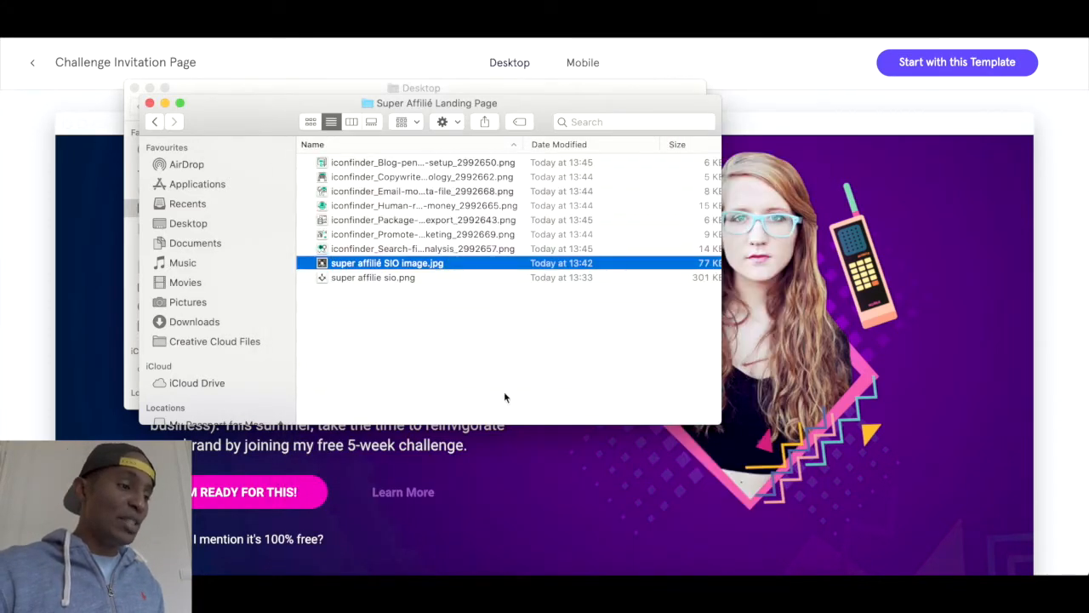
# - Preview the iconfinder PNG icons in the Super Affilié Landing Page folder one after another
pyautogui.click(430, 207)
pyautogui.press('space')
pyautogui.press('Down')
pyautogui.press('Down')
pyautogui.press('Down')
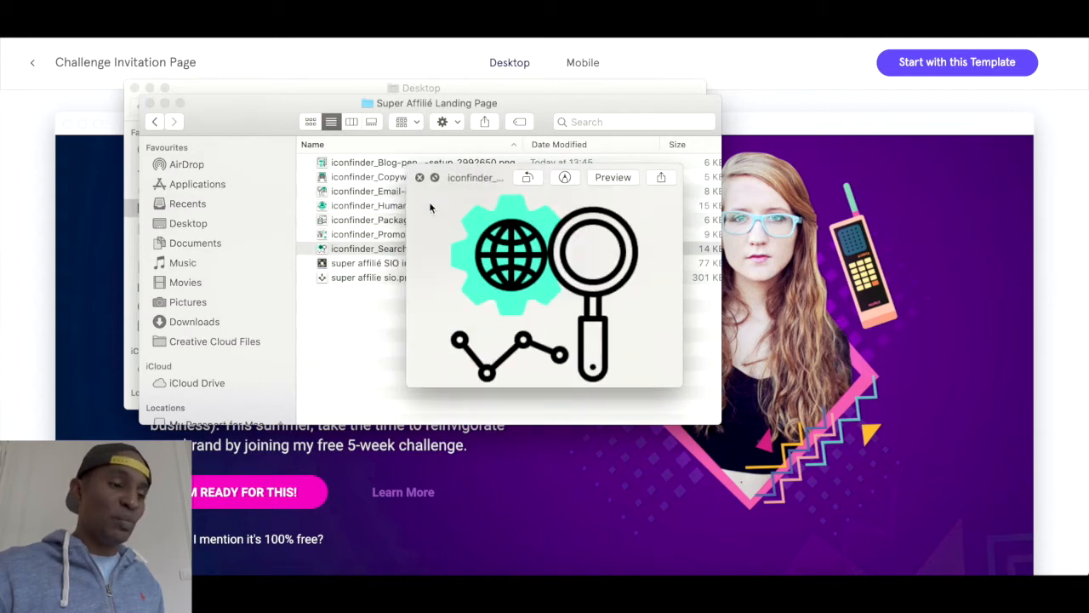
pyautogui.press('Up')
pyautogui.press('Up')
pyautogui.press('Up')
pyautogui.press('Up')
pyautogui.press('Up')
pyautogui.press('space')
# - Switch back to the template preview and review all its sections, including the challenge author's section near the end
pyautogui.click(789, 328)
pyautogui.scroll(-3, 832, 346)
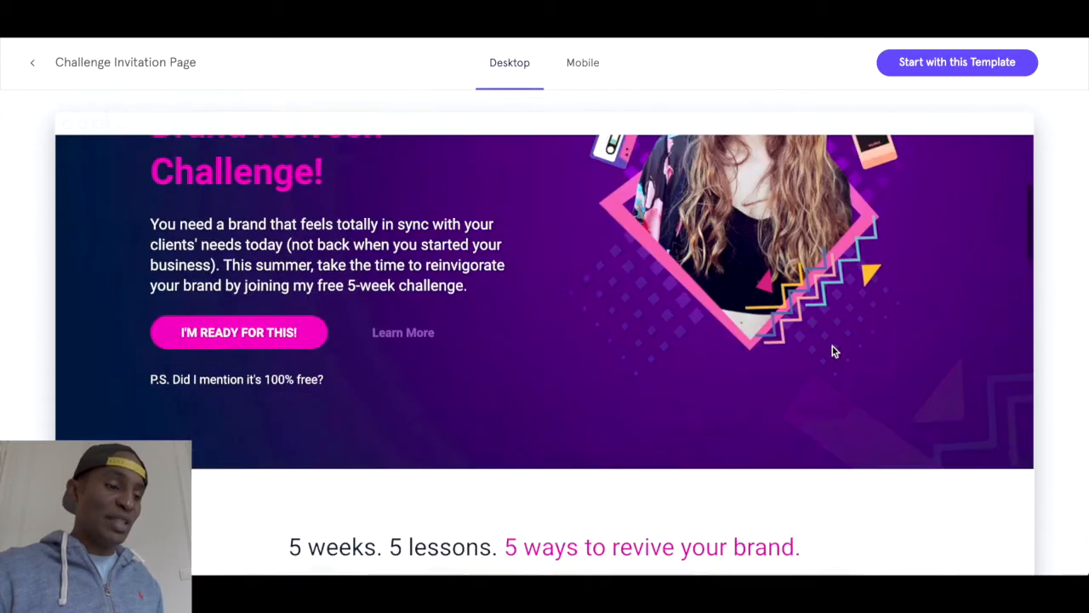
pyautogui.scroll(-20, 832, 345)
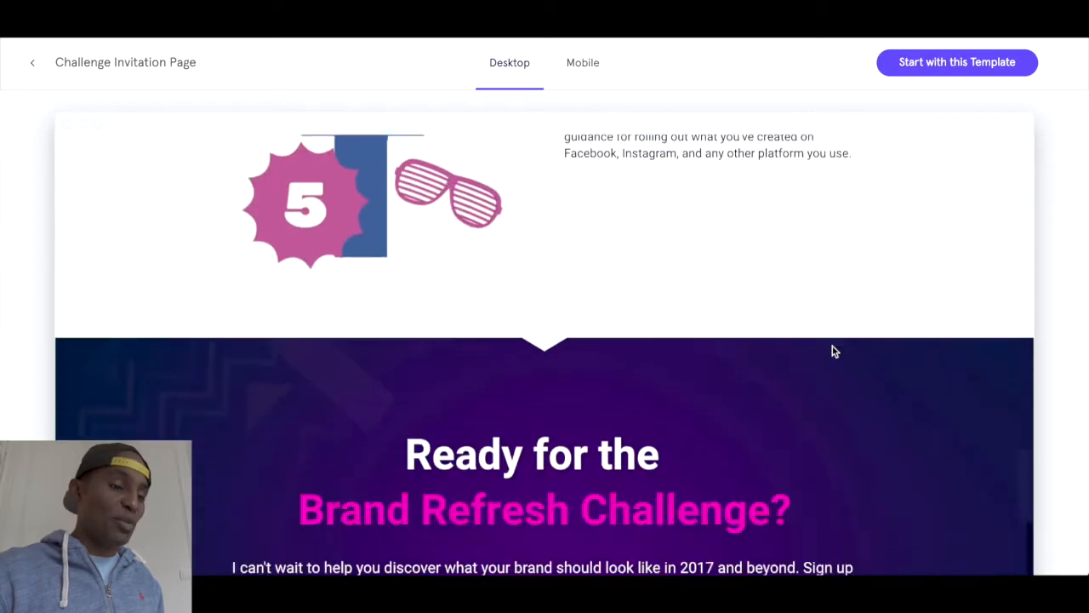
pyautogui.scroll(20, 834, 351)
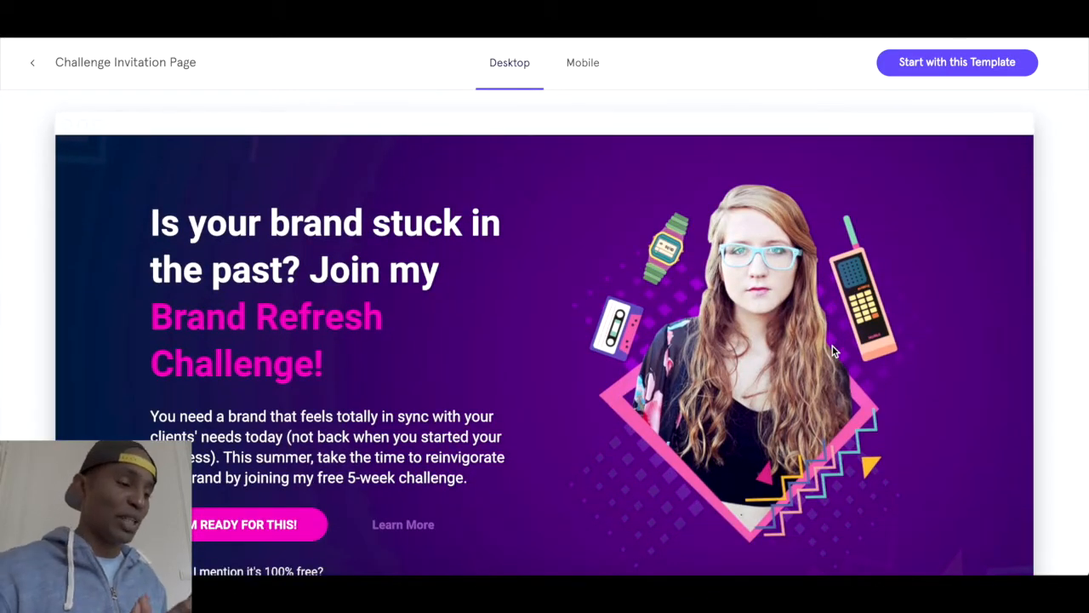
pyautogui.scroll(2, 832, 345)
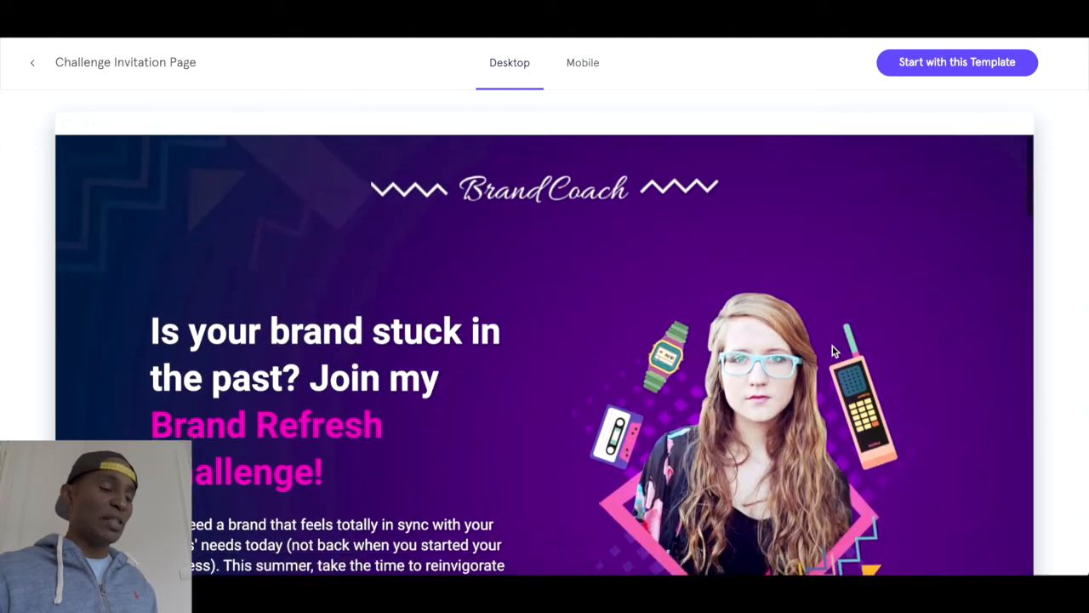
pyautogui.scroll(-2, 832, 345)
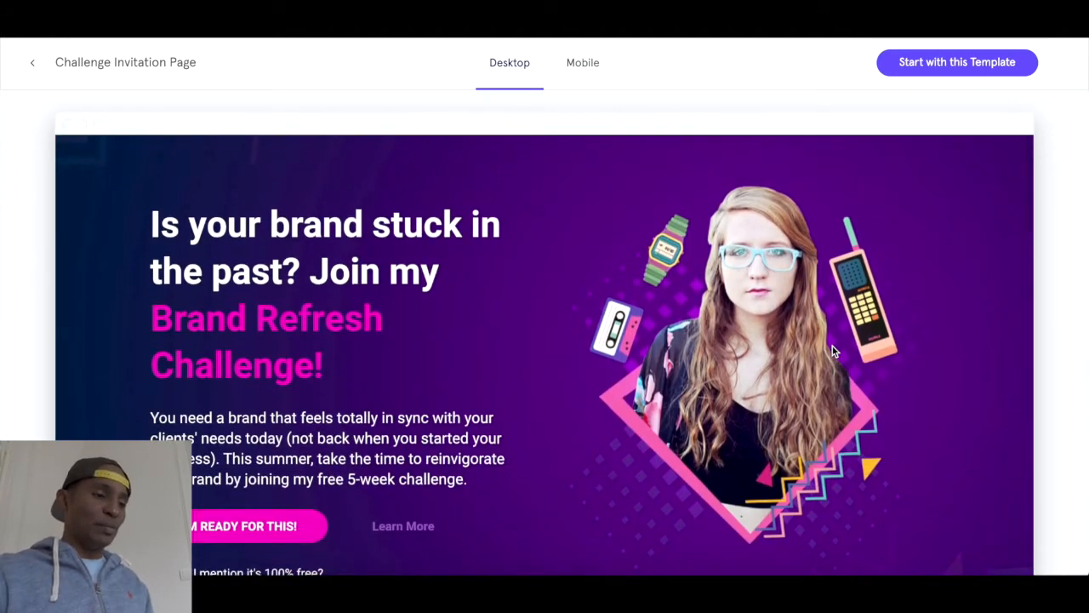
pyautogui.scroll(-1, 832, 345)
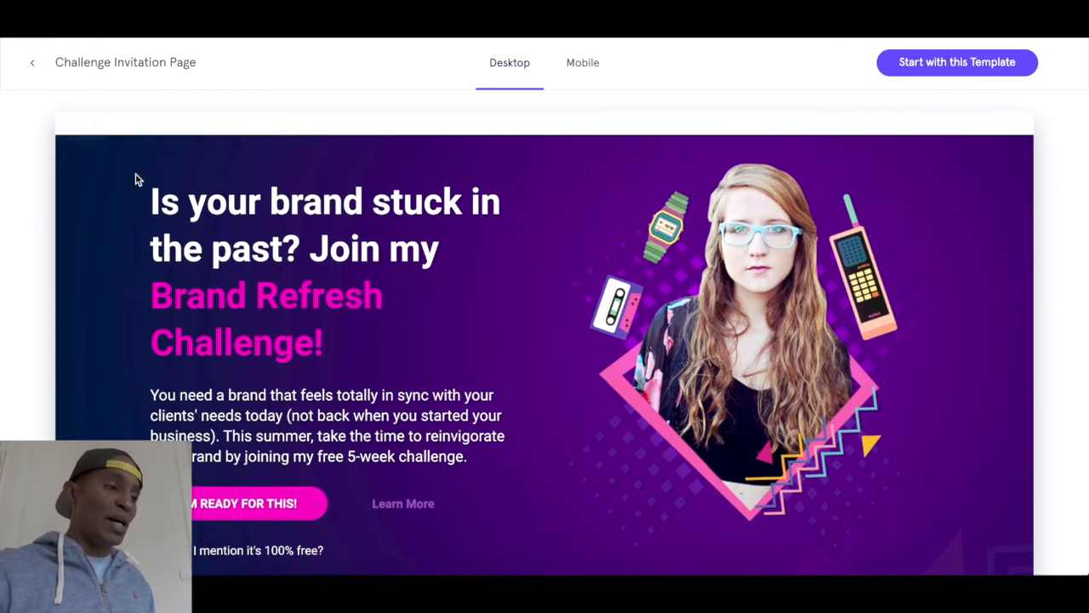
pyautogui.scroll(2, 136, 179)
pyautogui.scroll(-4, 137, 178)
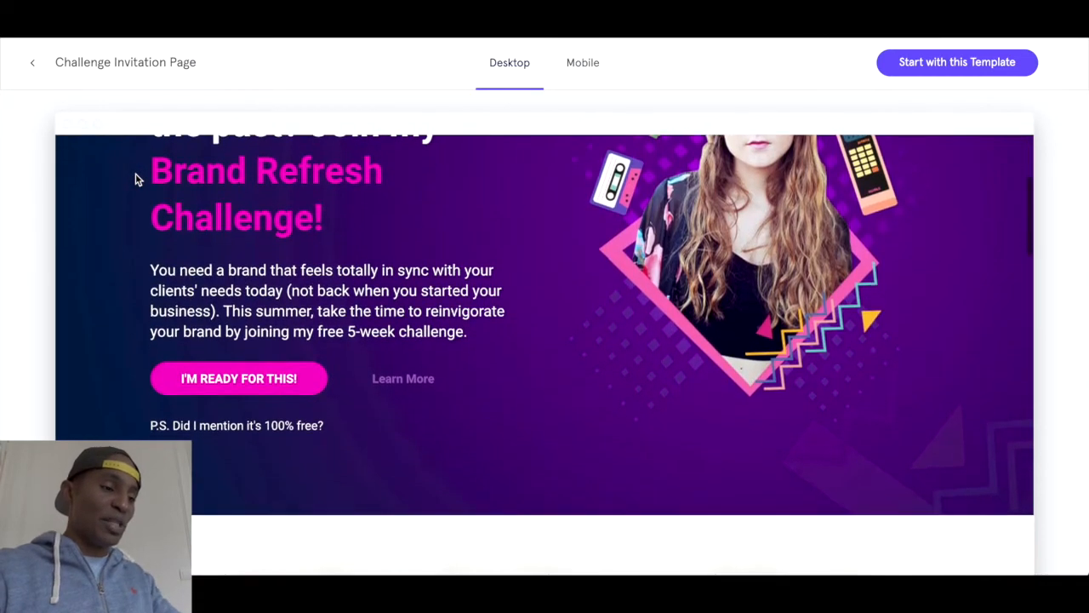
pyautogui.scroll(2, 136, 178)
pyautogui.scroll(-6, 137, 179)
pyautogui.scroll(2, 137, 178)
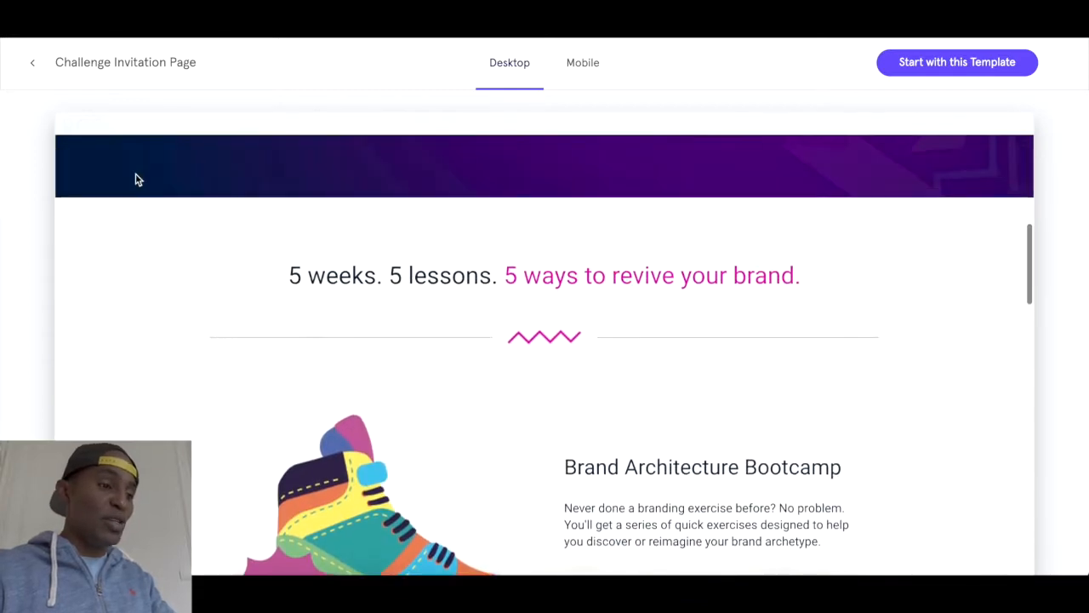
pyautogui.scroll(-8, 136, 179)
pyautogui.scroll(-10, 136, 178)
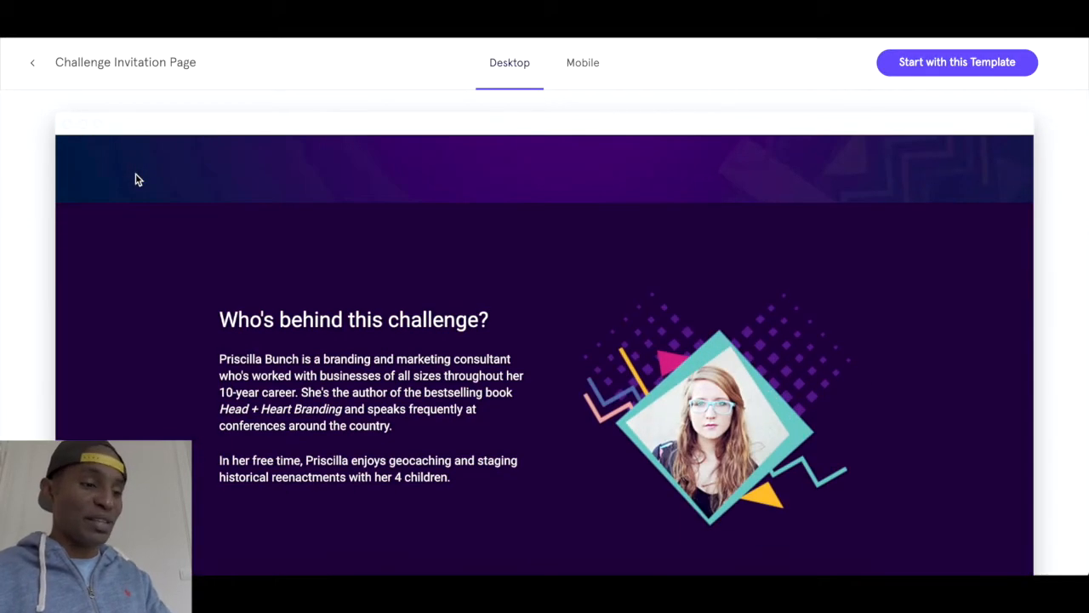
pyautogui.scroll(15, 136, 179)
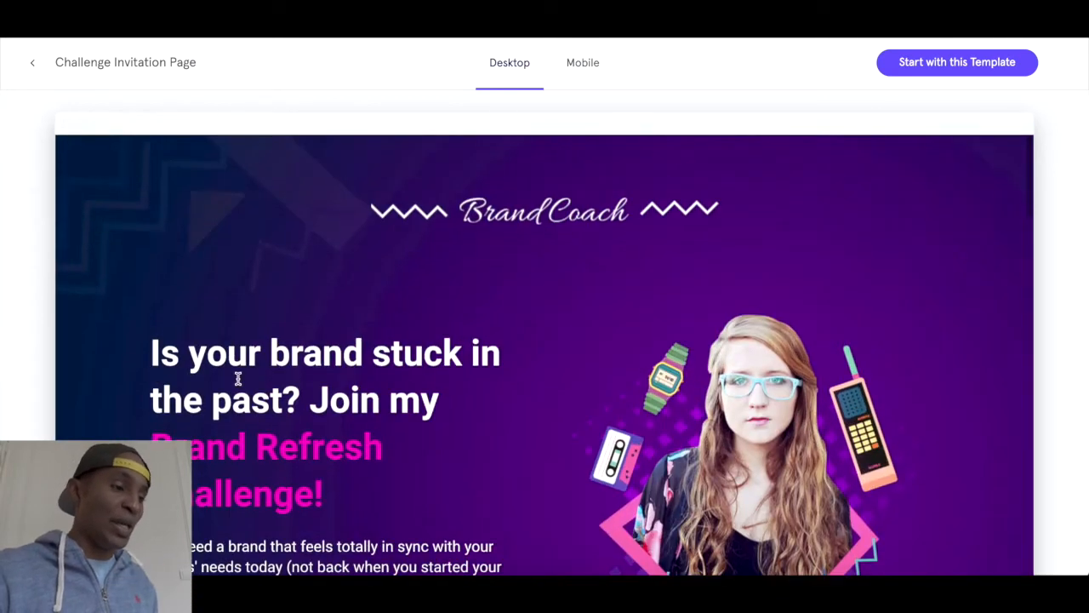
# - Examine how the opening banner splits into text and image columns, with two side-by-side buttons and a note beneath
pyautogui.scroll(-2, 238, 379)
pyautogui.scroll(2, 238, 379)
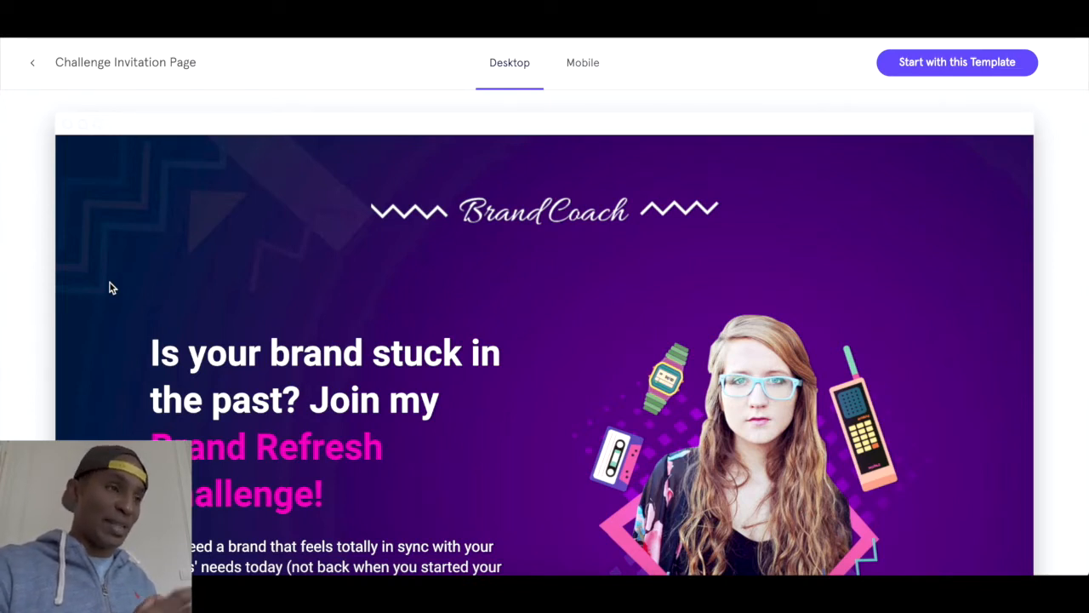
pyautogui.scroll(-1, 110, 288)
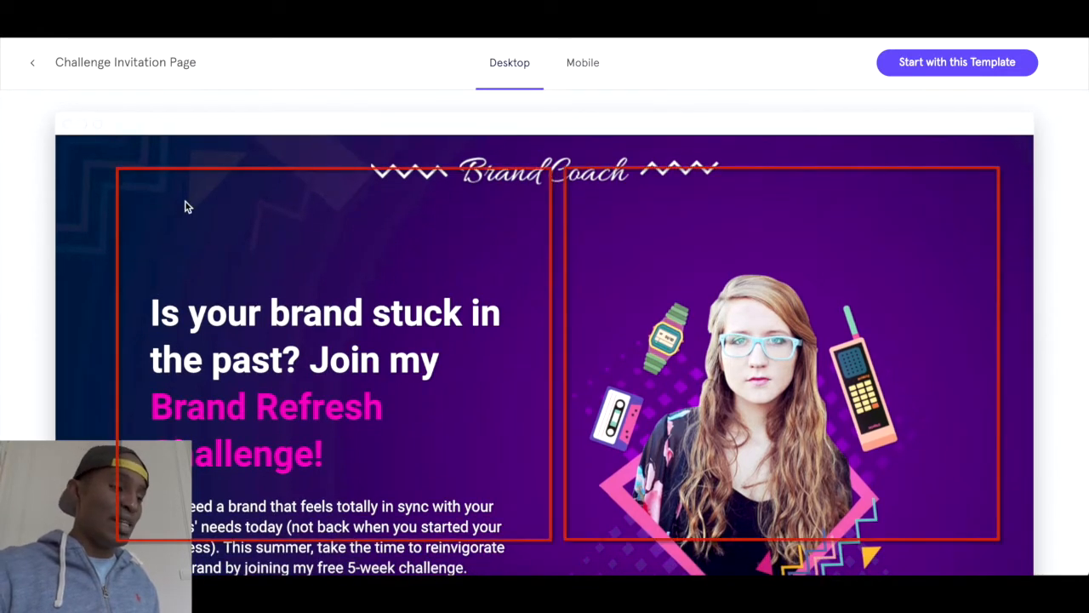
pyautogui.scroll(-3, 185, 204)
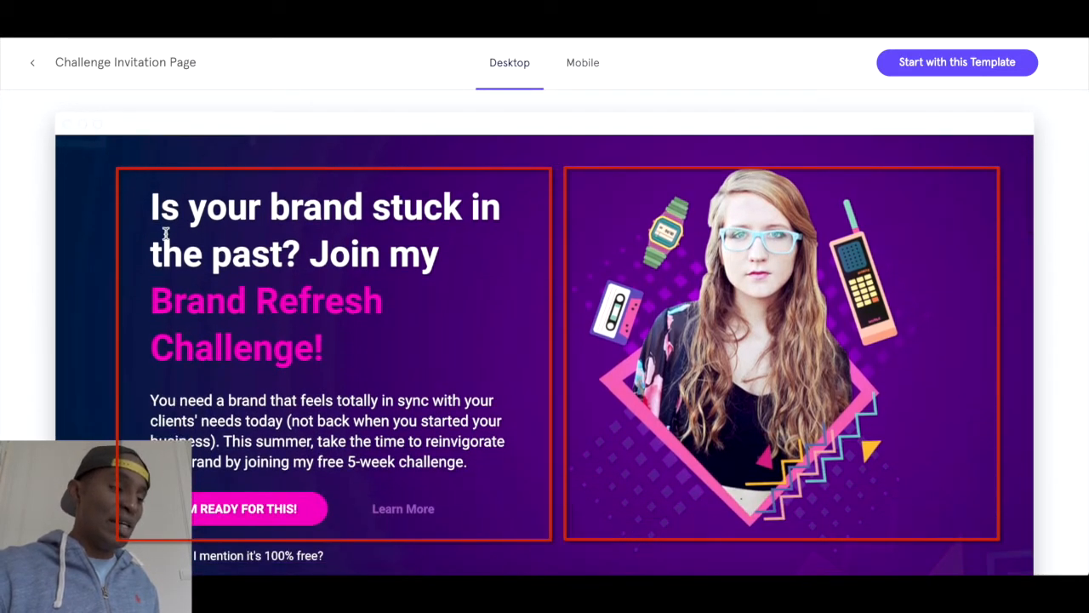
pyautogui.scroll(-3, 166, 234)
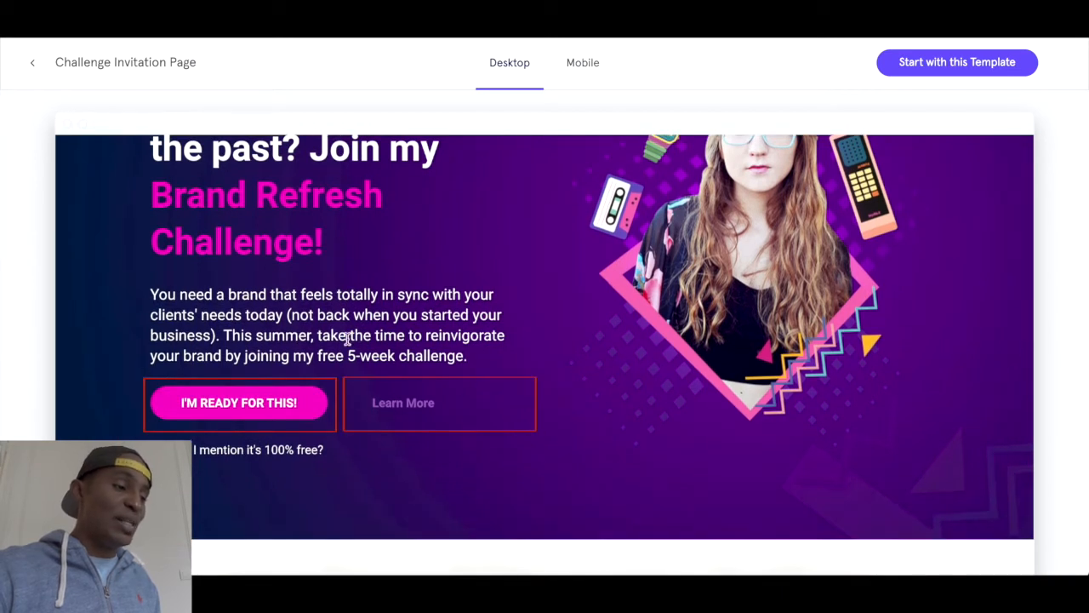
pyautogui.scroll(1, 618, 425)
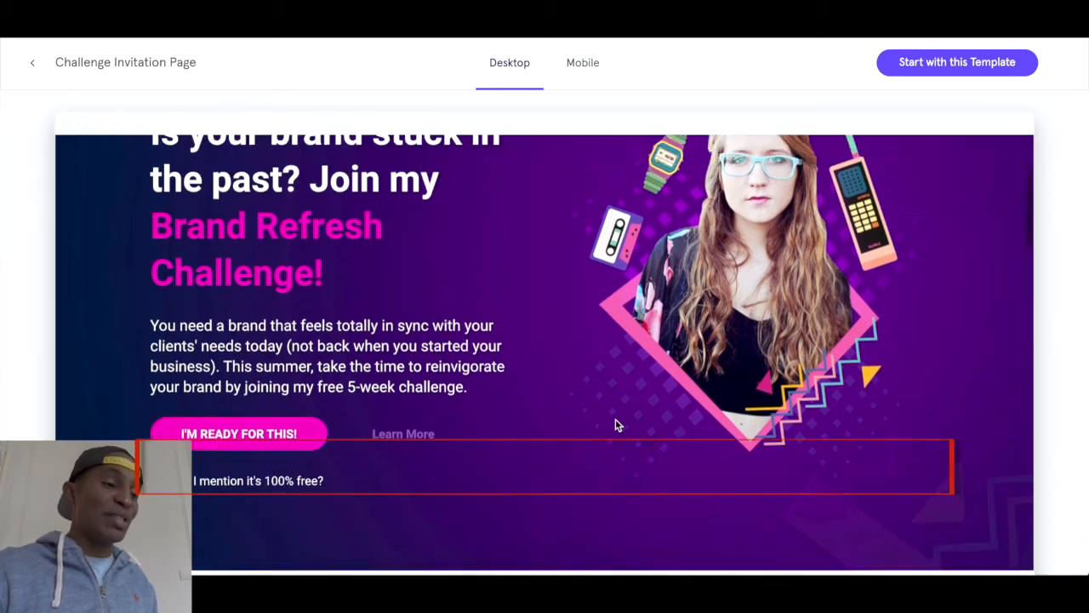
pyautogui.scroll(6, 618, 425)
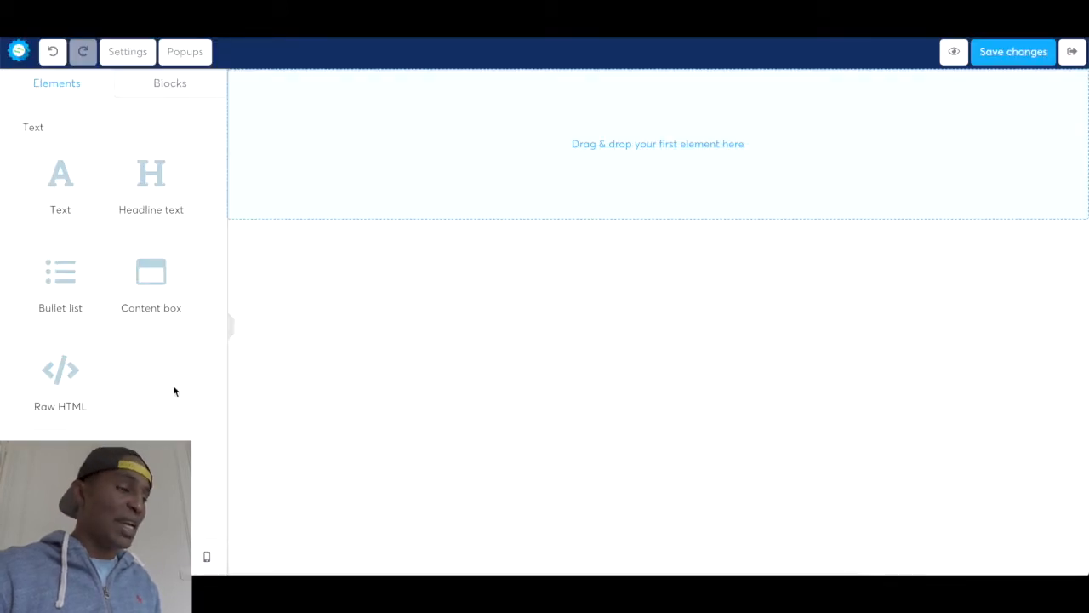
# - Add empty sections to the blank page and delete the surplus ones so that four stacked sections remain
pyautogui.scroll(-1, 173, 384)
pyautogui.scroll(-10, 173, 387)
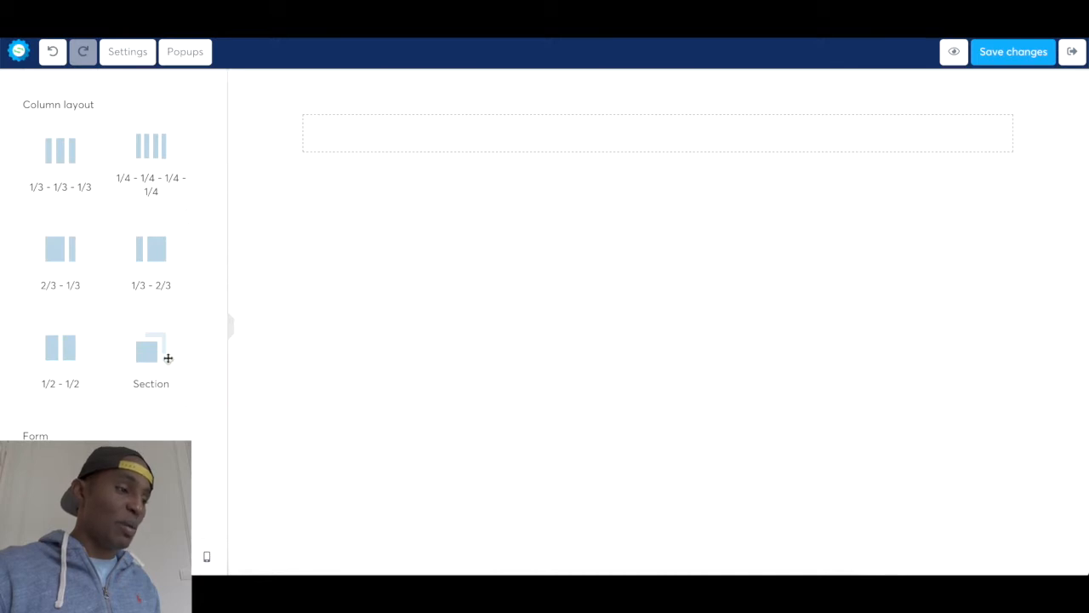
pyautogui.click(155, 366)
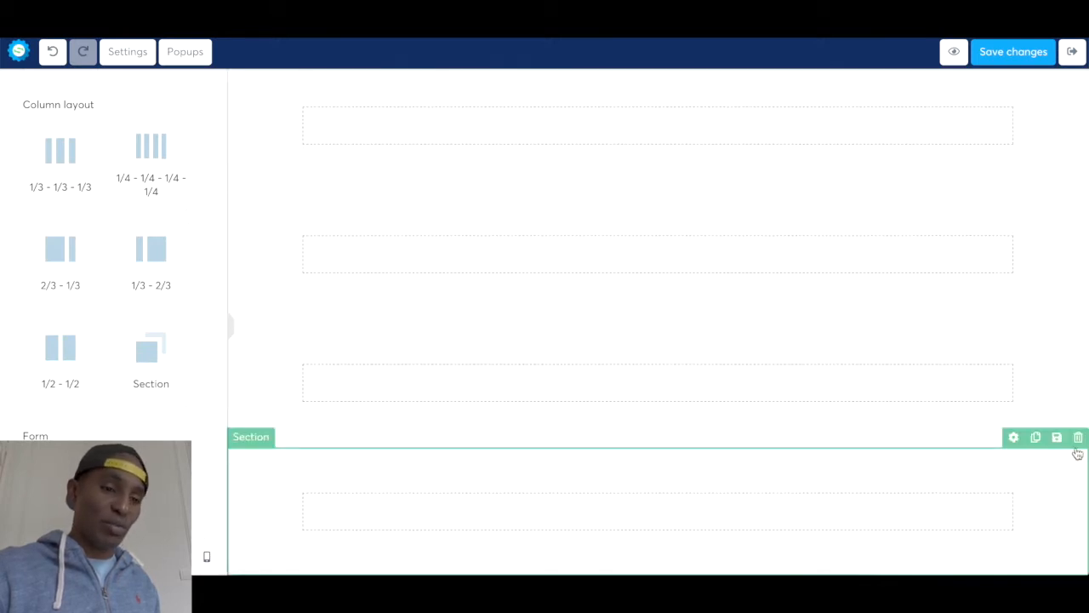
pyautogui.click(1078, 438)
pyautogui.click(674, 107)
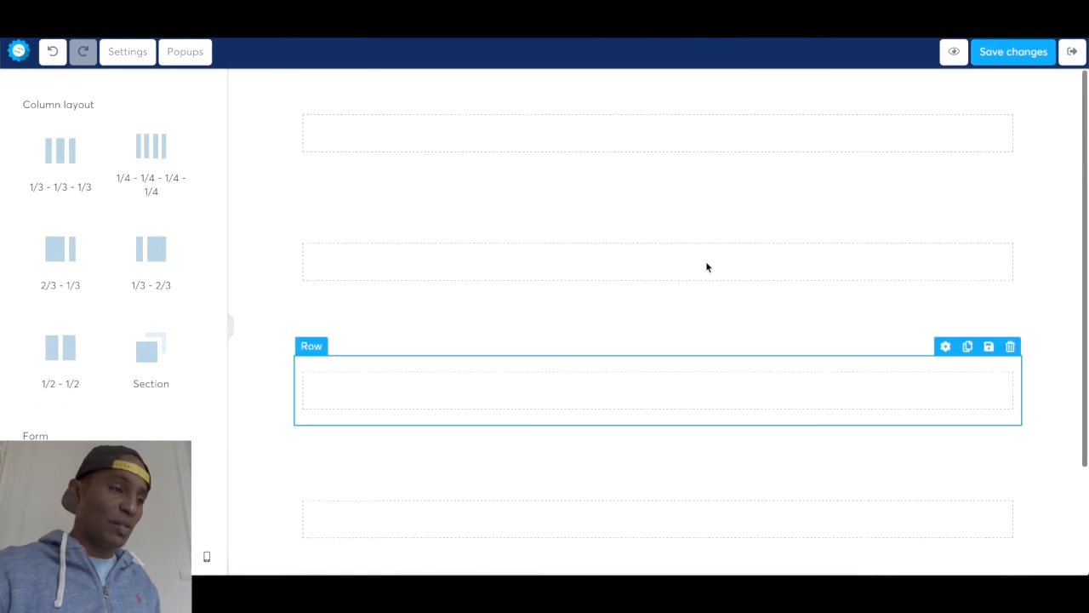
pyautogui.scroll(-1, 571, 462)
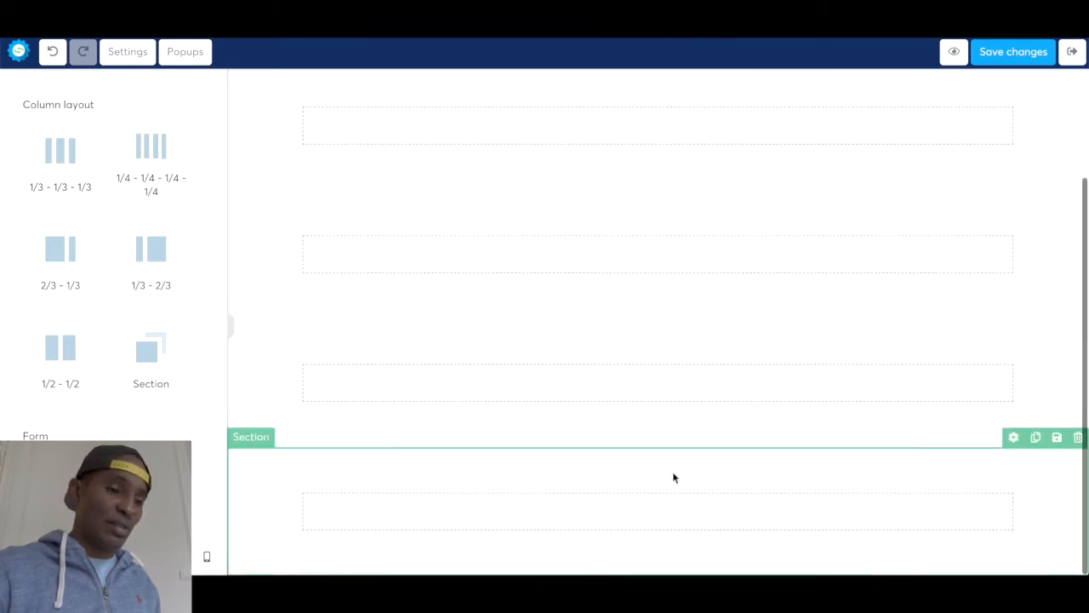
pyautogui.click(1077, 438)
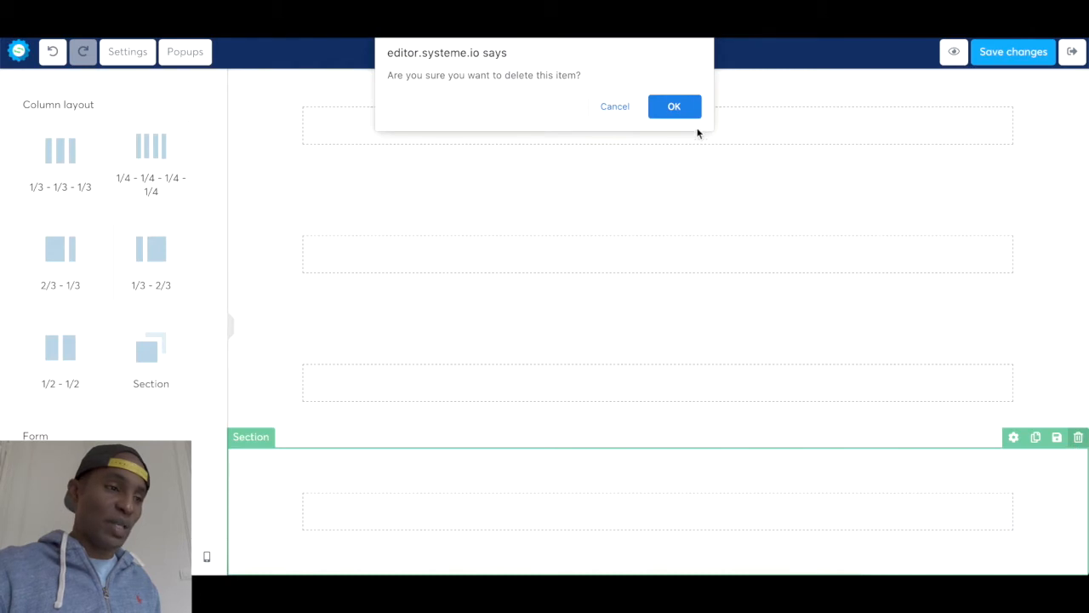
pyautogui.click(676, 108)
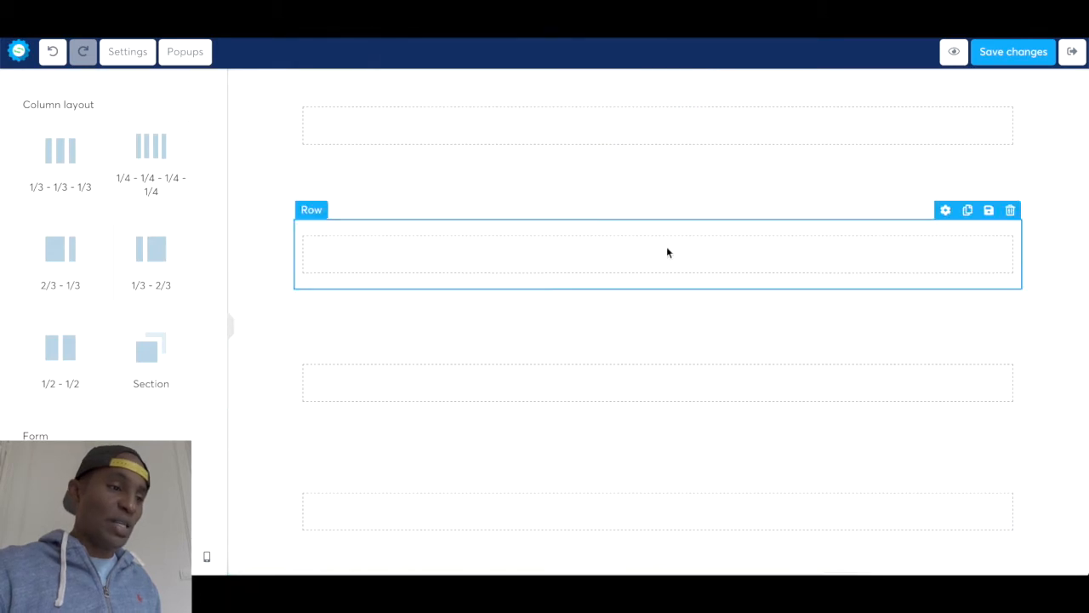
# - Open the first section's settings, switch to the superhero design in Canva, and check its background colour among the brand colours
pyautogui.click(248, 109)
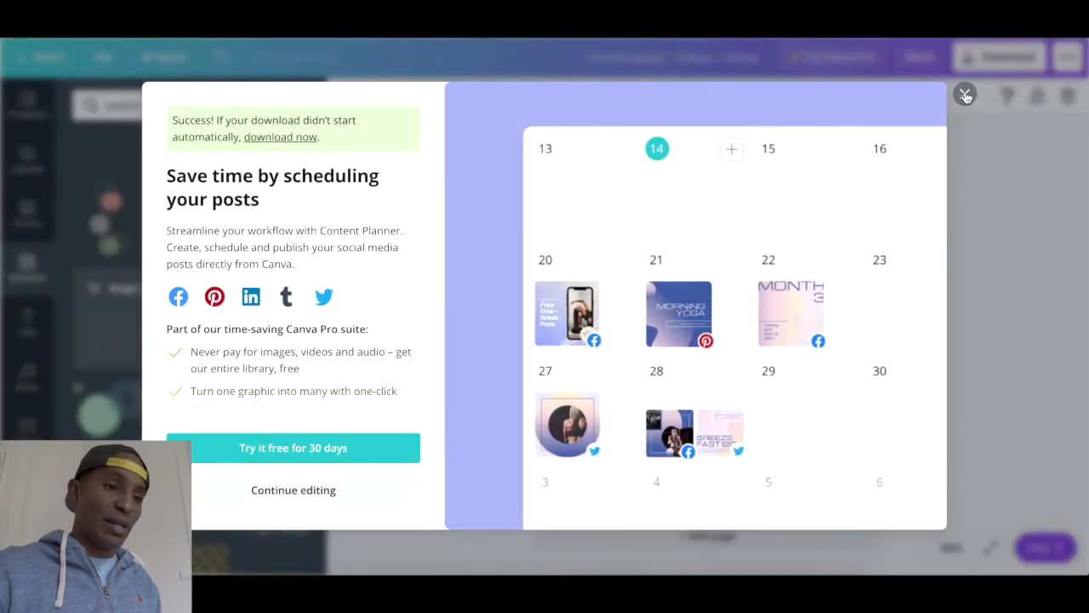
pyautogui.click(965, 95)
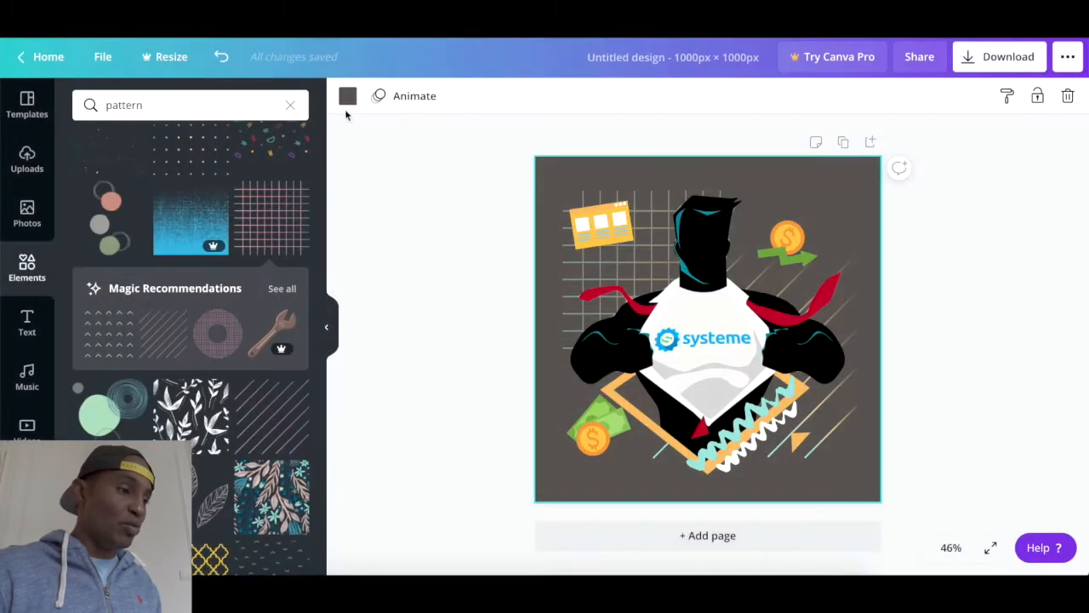
pyautogui.click(346, 100)
pyautogui.click(87, 367)
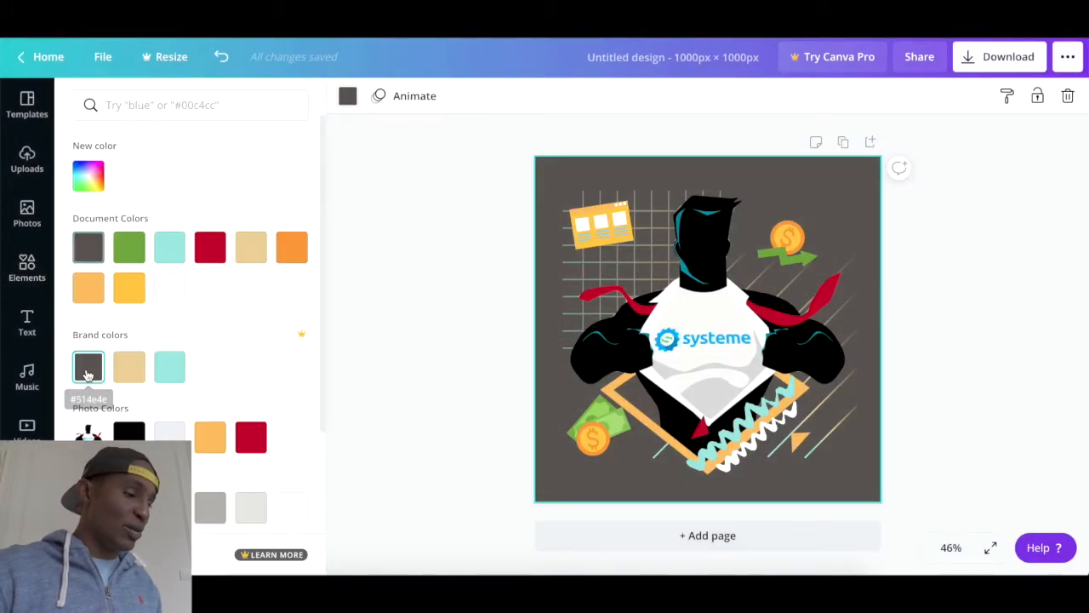
pyautogui.click(347, 95)
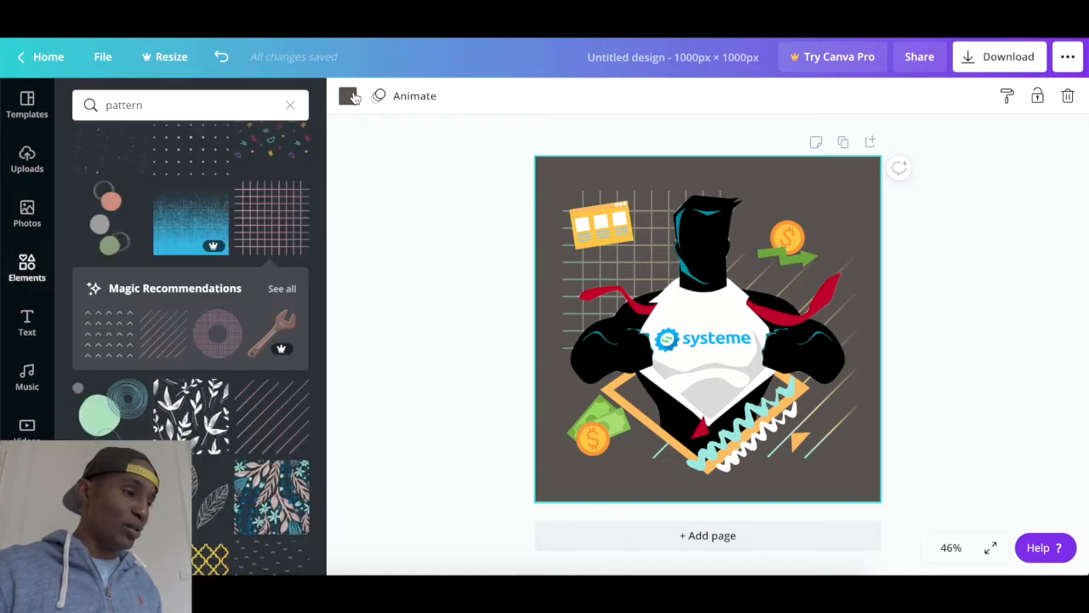
pyautogui.click(28, 266)
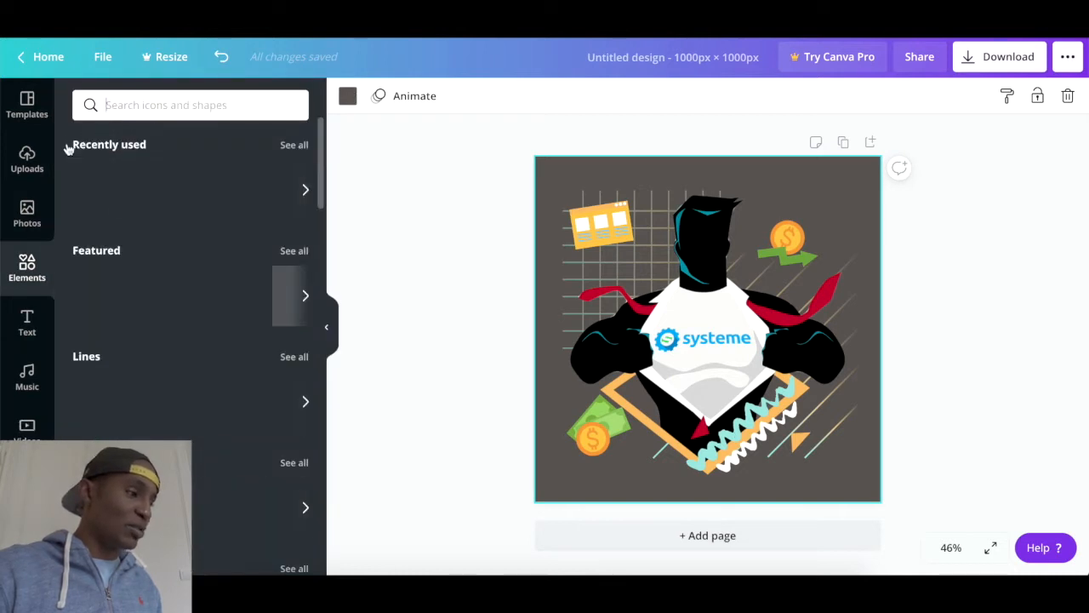
# - Open the Canva brand kit and copy the hex code #514E4E of the dark grey brand colour
pyautogui.click(43, 56)
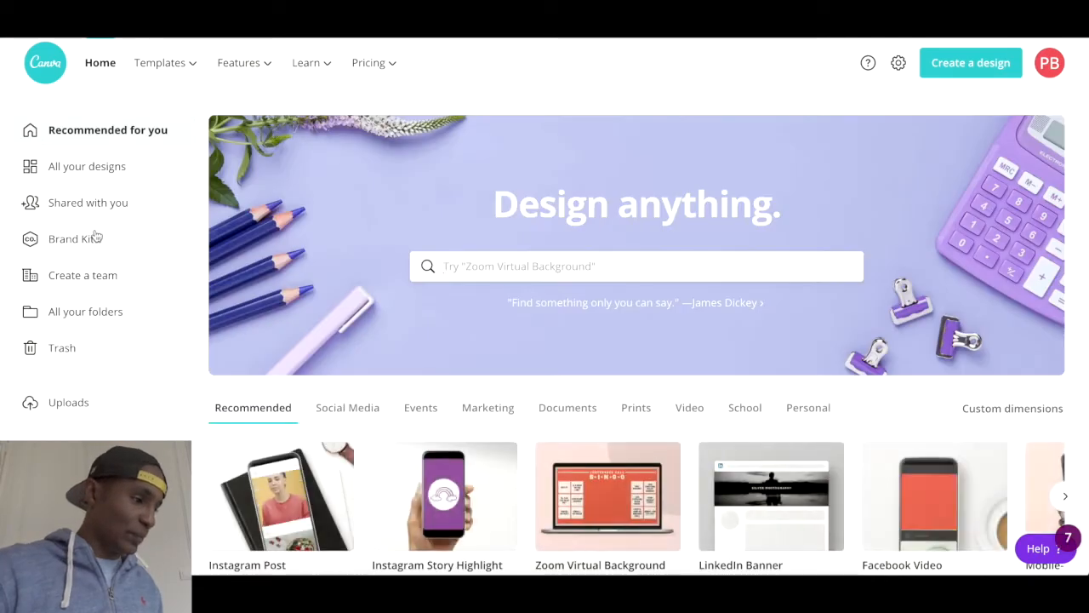
pyautogui.click(90, 238)
pyautogui.scroll(-5, 320, 437)
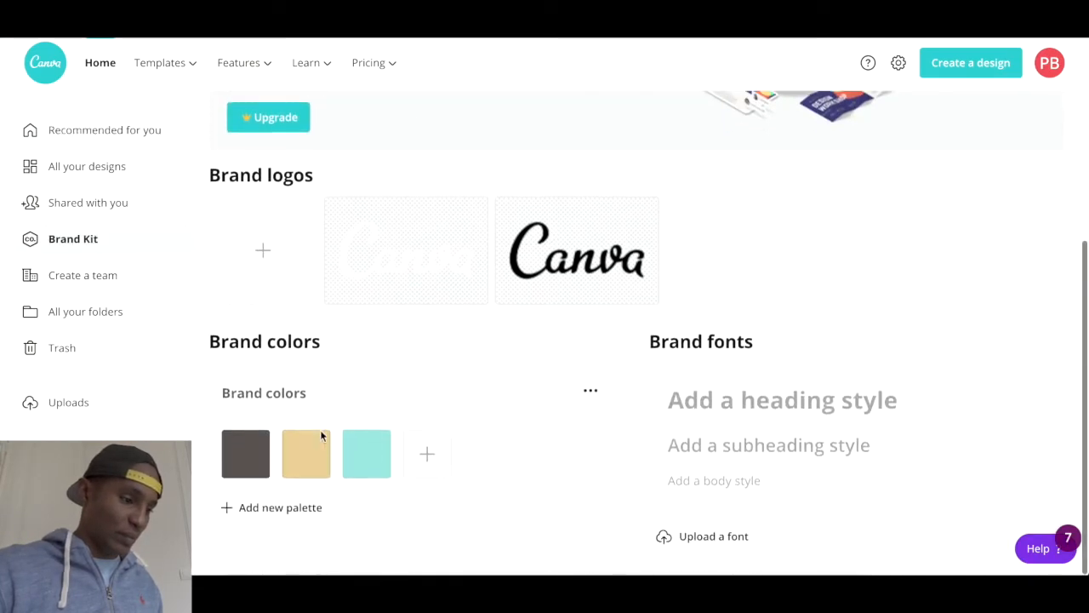
pyautogui.click(245, 453)
pyautogui.tripleClick(337, 384)
pyautogui.press('super+c')
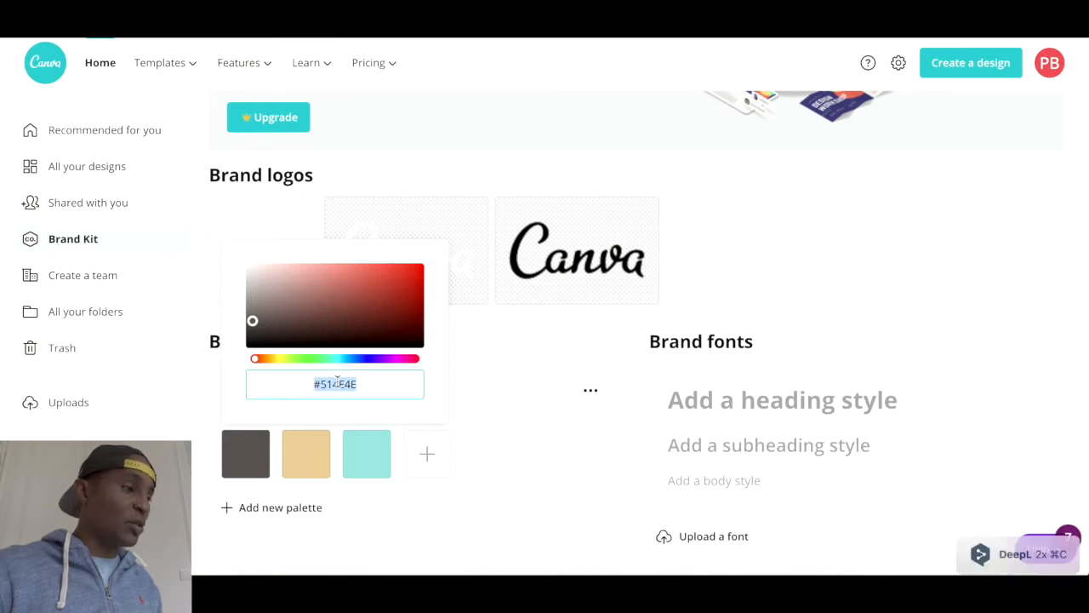
# - Switch back to the systeme.io page editor and set the first section's background colour to #514E4E
pyautogui.hotkey('ctrl', 'Tab')
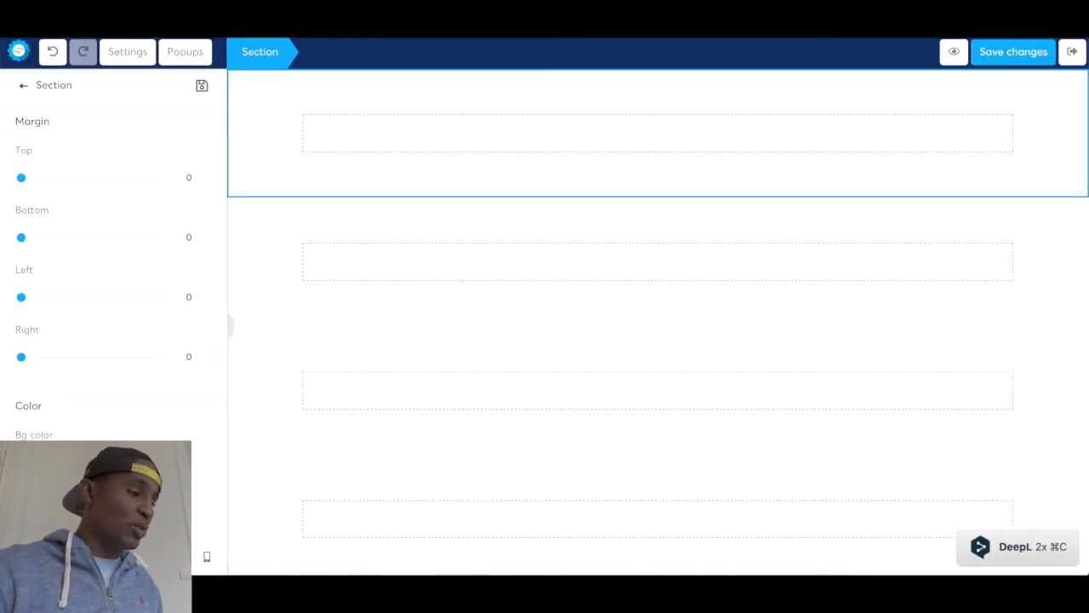
pyautogui.click(27, 458)
pyautogui.scroll(-2, 84, 460)
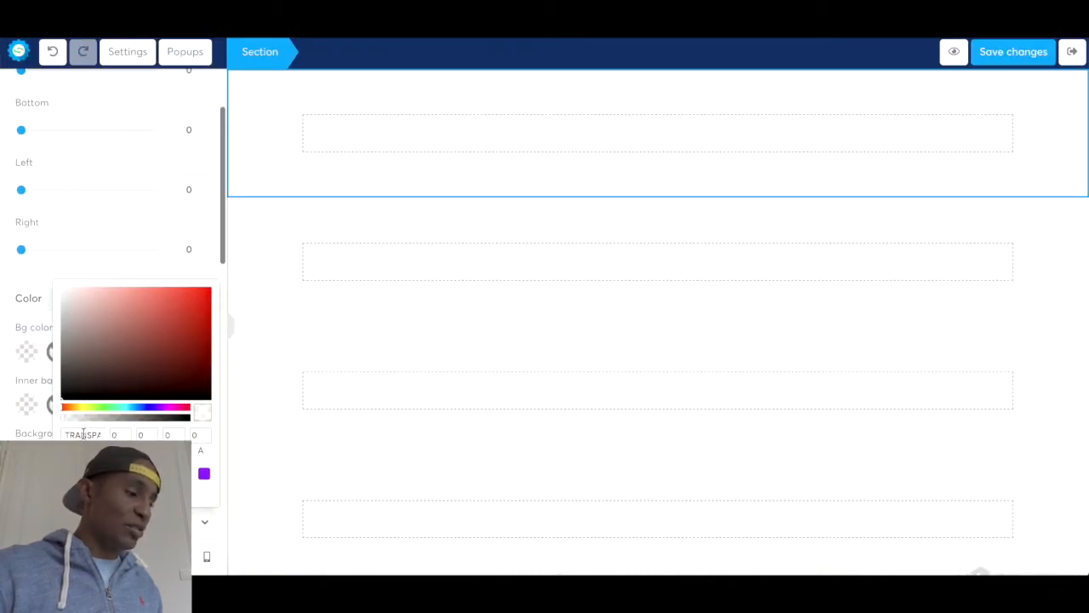
pyautogui.doubleClick(84, 434)
pyautogui.press('super+v')
pyautogui.click(285, 412)
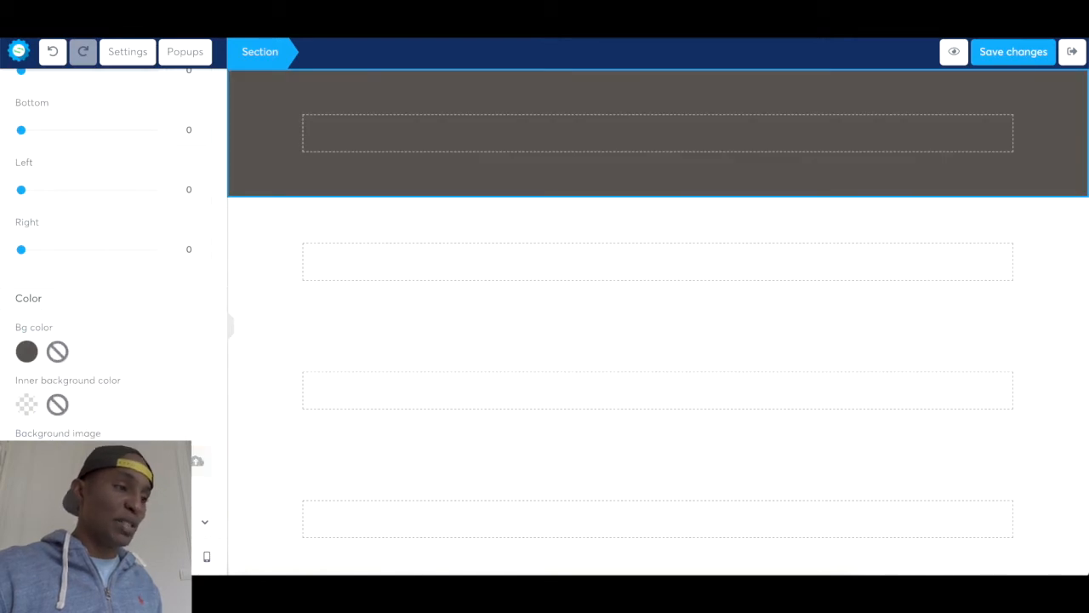
# - Switch to the template preview and review how section backgrounds alternate down to the challenge author's section
pyautogui.hotkey('ctrl', 'Tab')
pyautogui.scroll(-10, 433, 357)
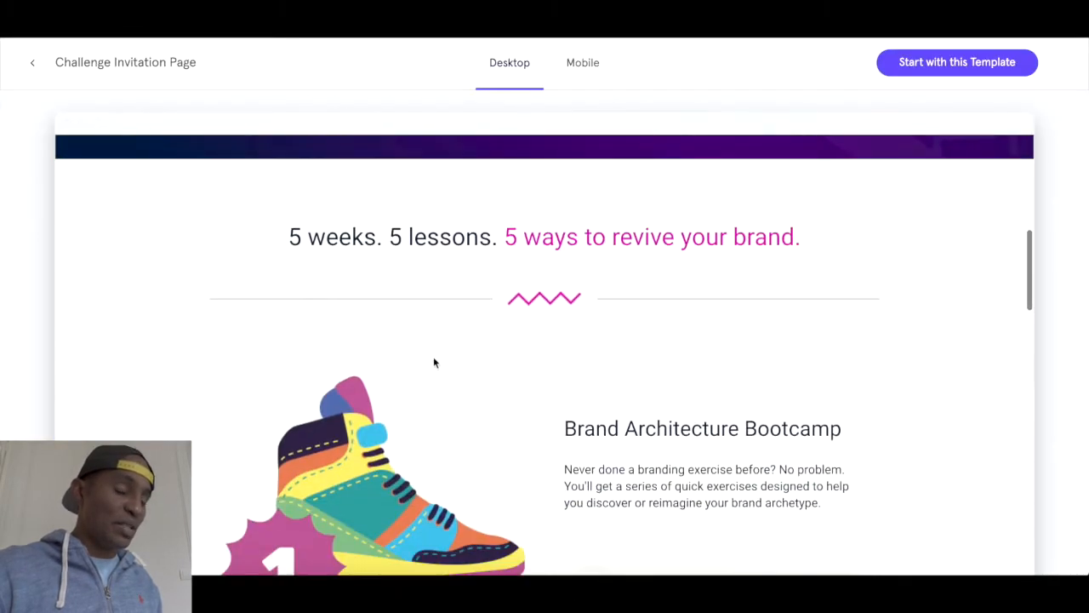
pyautogui.scroll(-15, 433, 357)
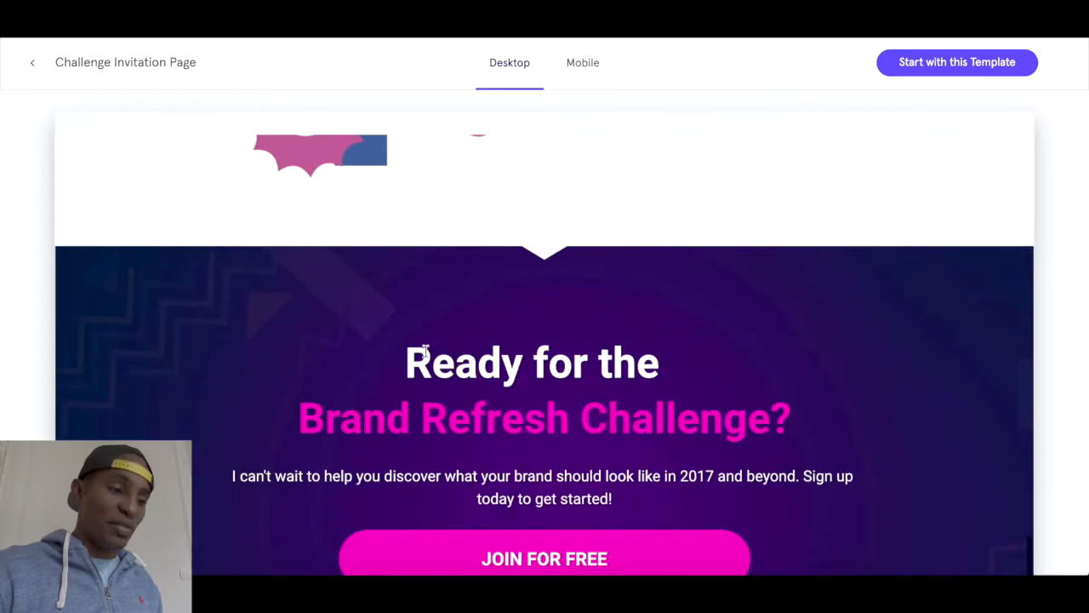
pyautogui.scroll(-5, 472, 412)
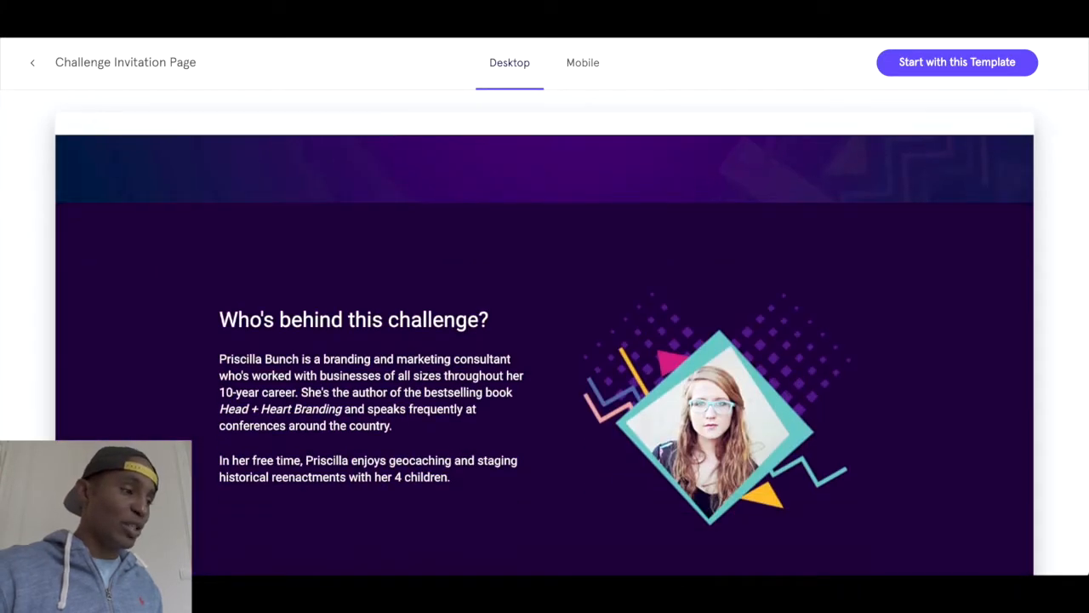
# - Return to the page editor and set the third section's background colour to #514E4E
pyautogui.hotkey('ctrl', 'shift', 'Tab')
pyautogui.click(267, 402)
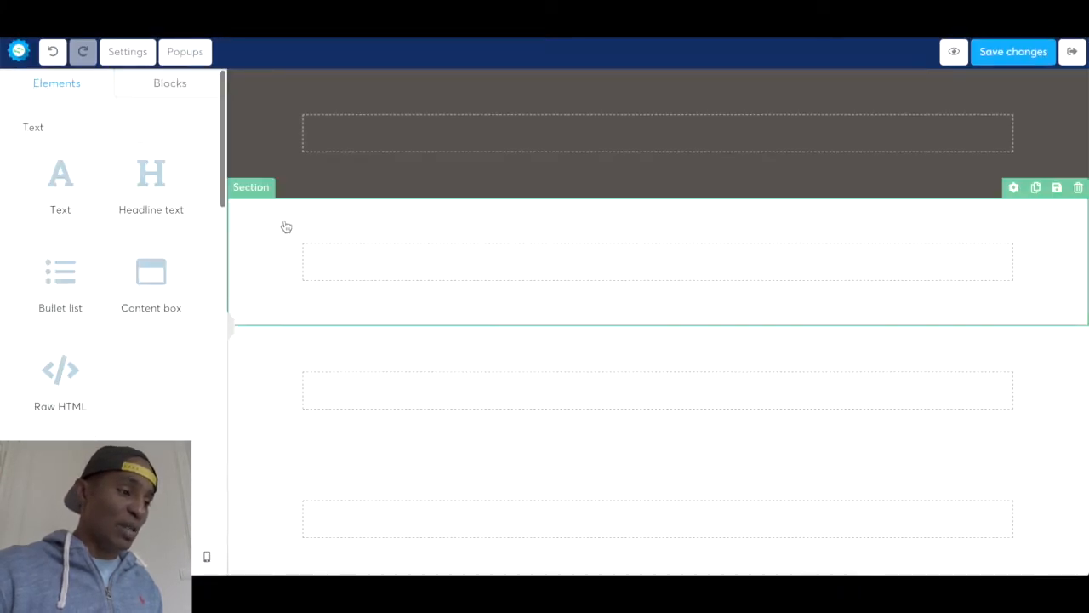
pyautogui.click(260, 367)
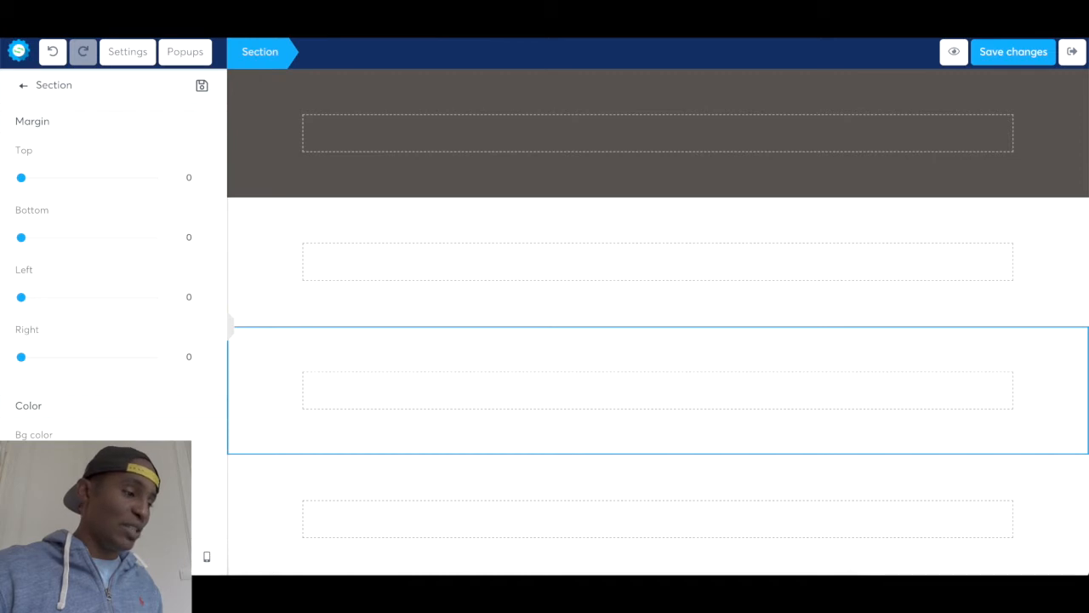
pyautogui.click(57, 458)
pyautogui.scroll(-1, 85, 460)
pyautogui.hotkey('ctrl', 'v')
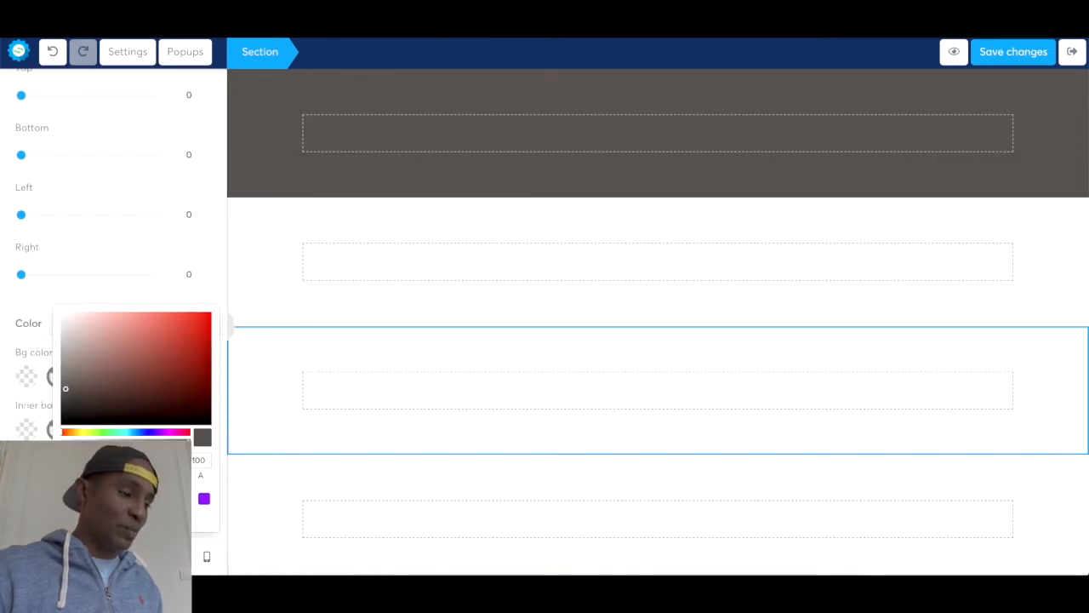
pyautogui.click(376, 495)
# - Try a dark grey inner background colour on the fourth section and undo it
pyautogui.click(329, 489)
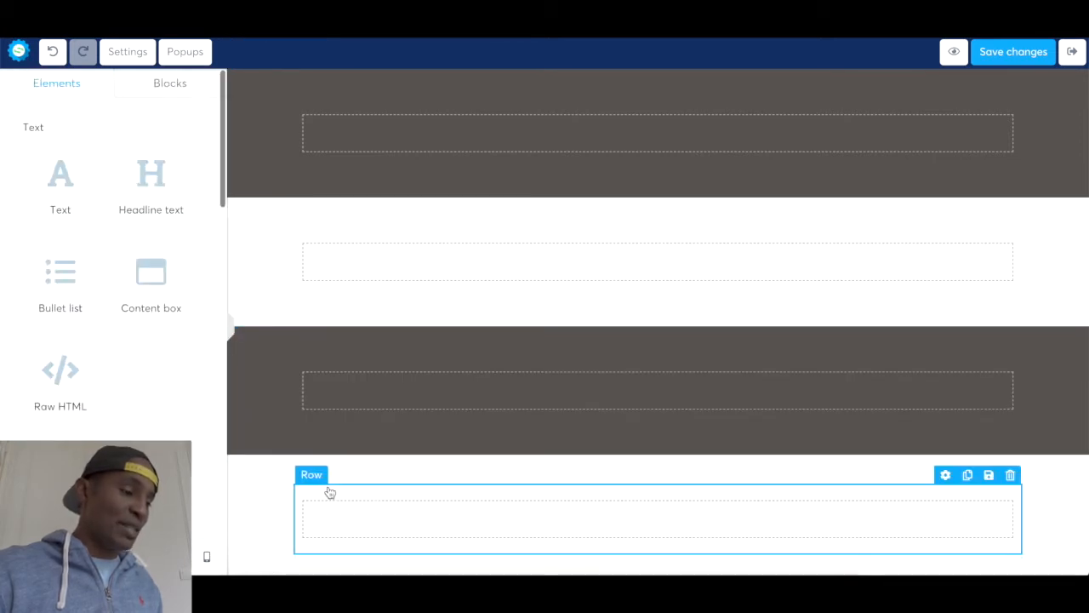
pyautogui.click(273, 480)
pyautogui.click(56, 459)
pyautogui.scroll(-2, 85, 460)
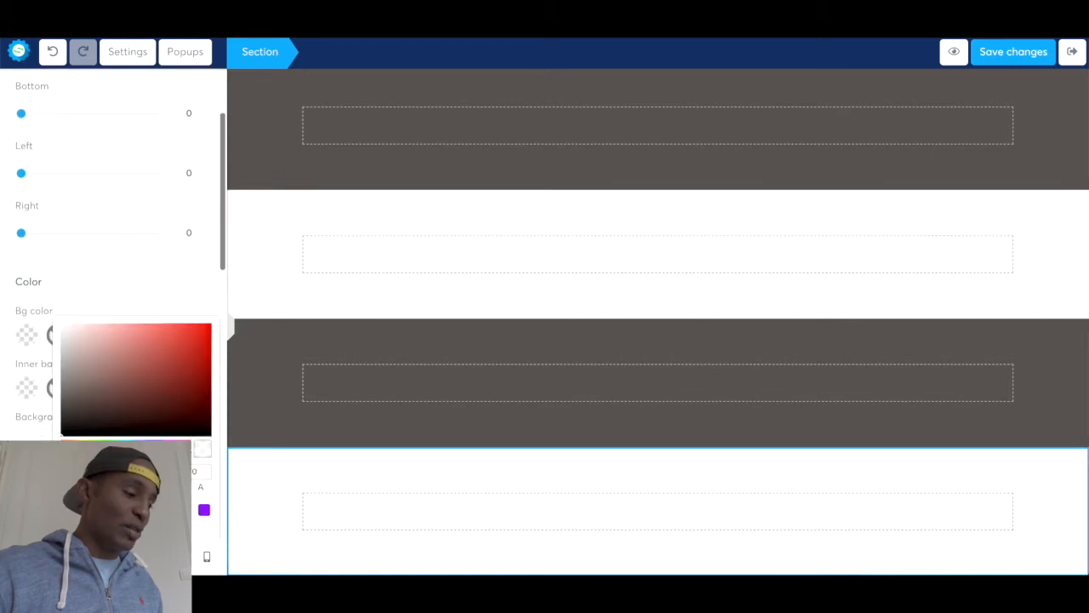
pyautogui.hotkey('ctrl', 'v')
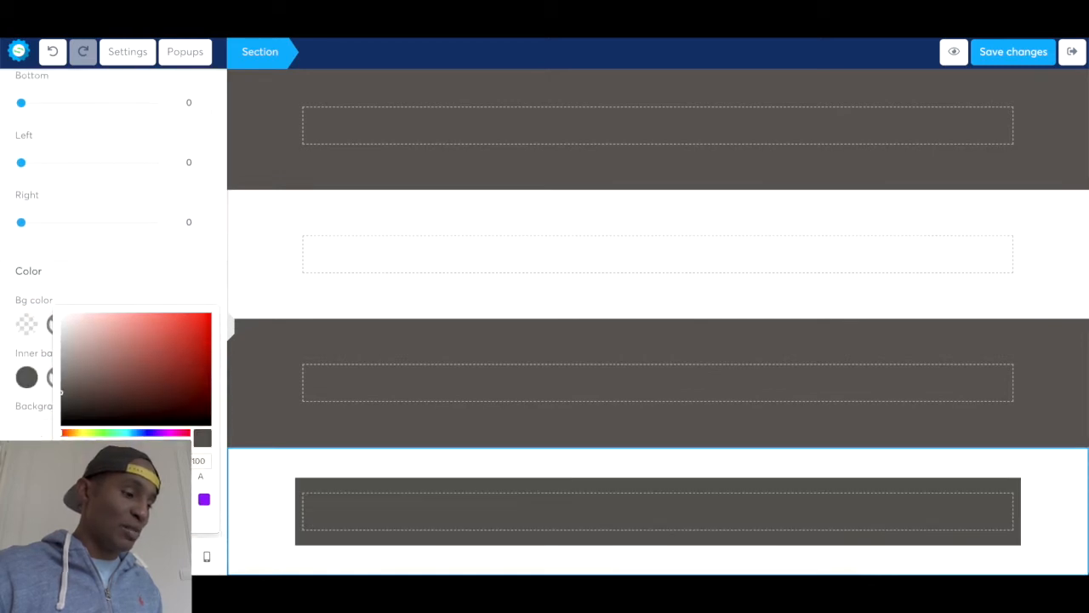
pyautogui.hotkey('ctrl', 'z')
# - Set the fourth section's background colour to the dark grey 4A4A4A
pyautogui.click(241, 474)
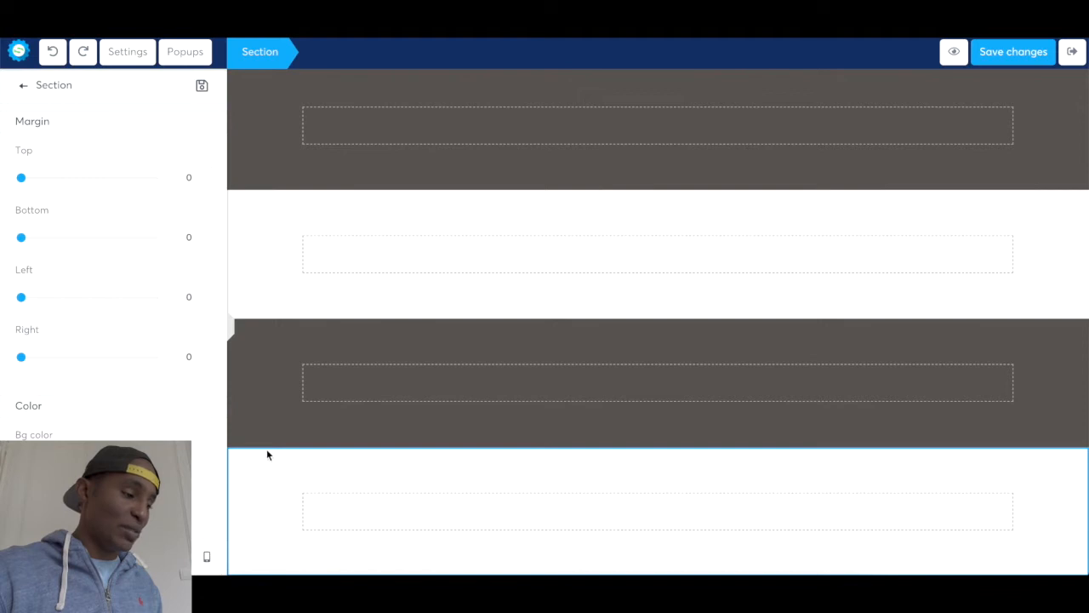
pyautogui.click(56, 459)
pyautogui.scroll(-2, 85, 459)
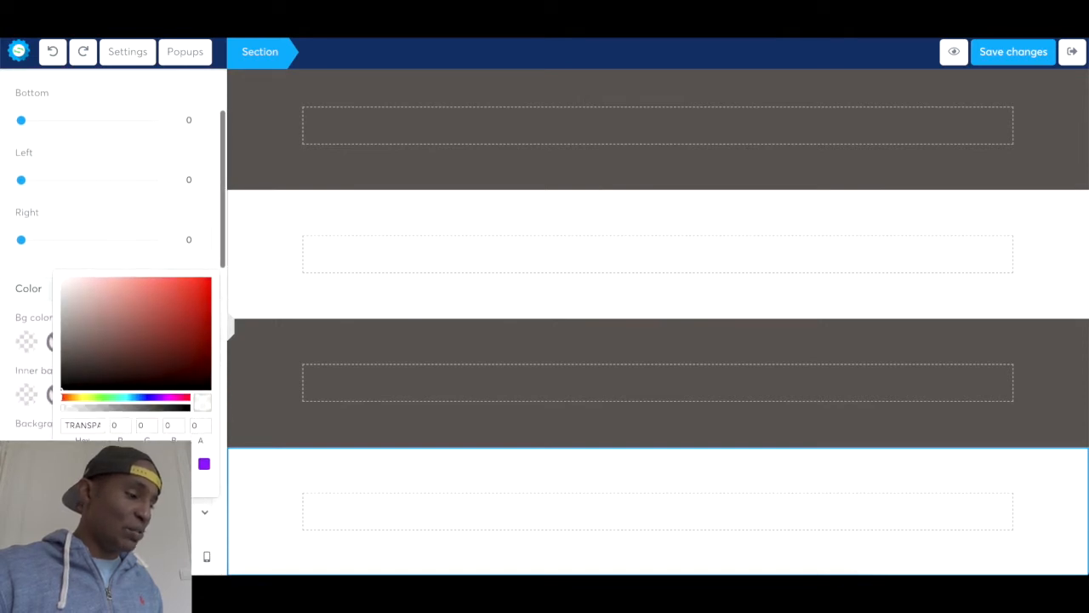
pyautogui.click(125, 482)
pyautogui.click(62, 356)
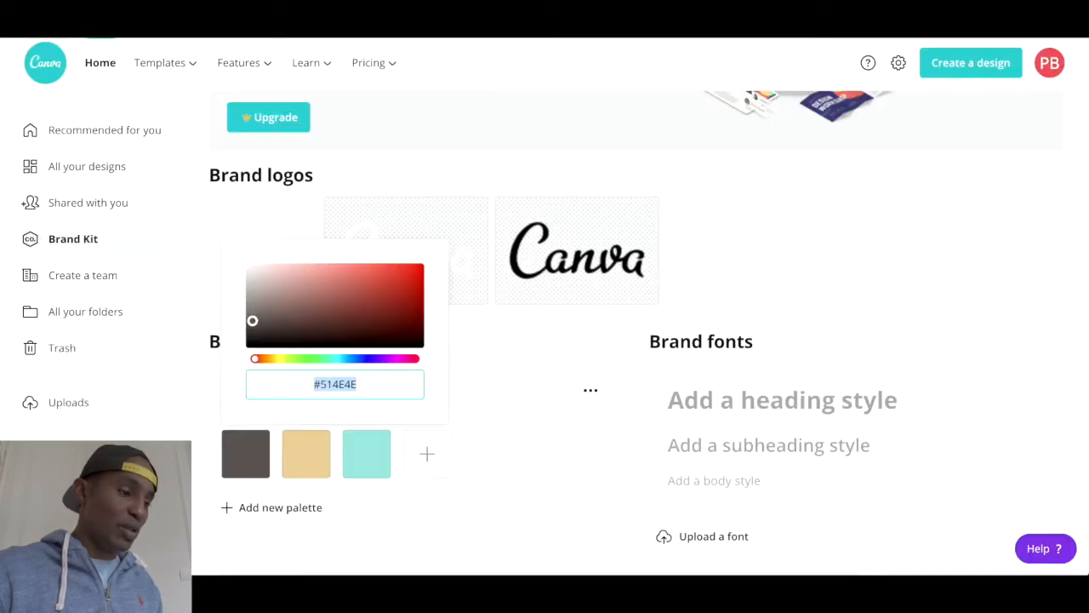
# - Copy the beige brand colour's hex code #E1C58B from the Canva brand kit and return to the page editor
pyautogui.click(304, 449)
pyautogui.click(304, 449)
pyautogui.click(396, 384)
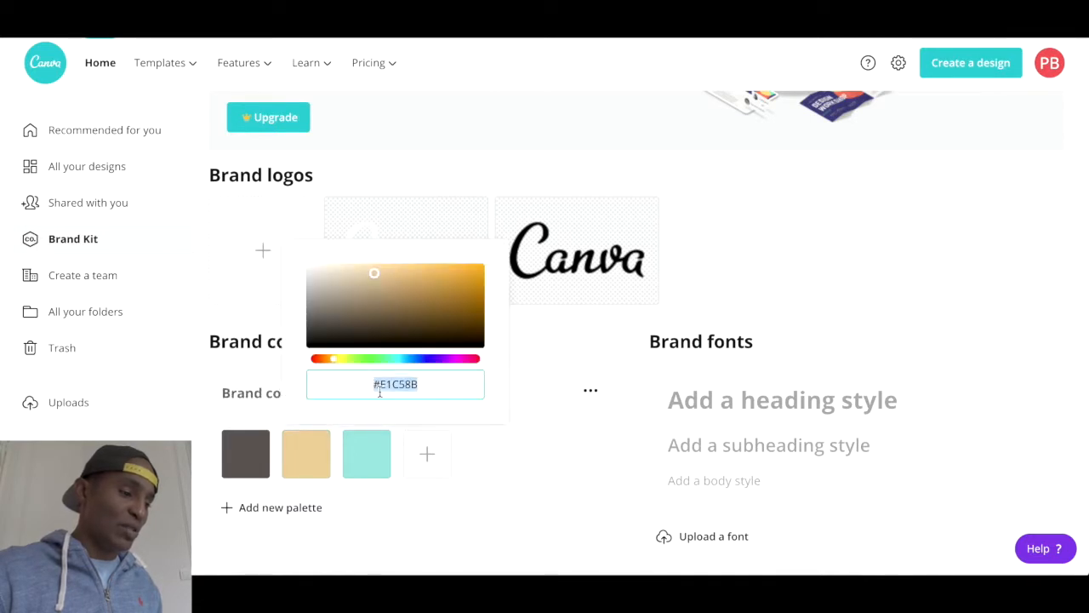
pyautogui.press('super+c')
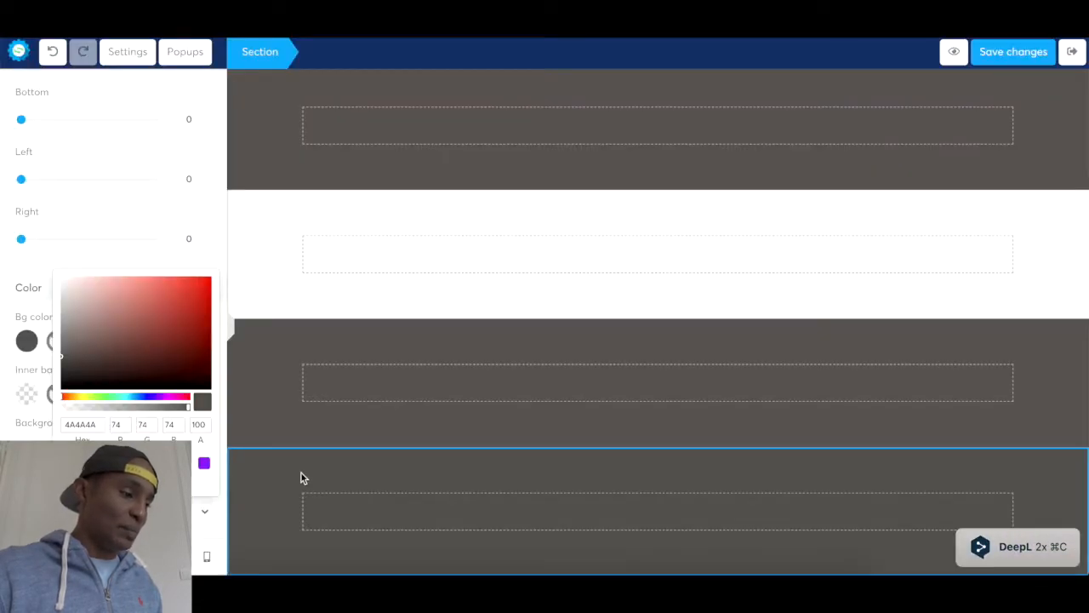
pyautogui.press('super+v')
pyautogui.click(326, 451)
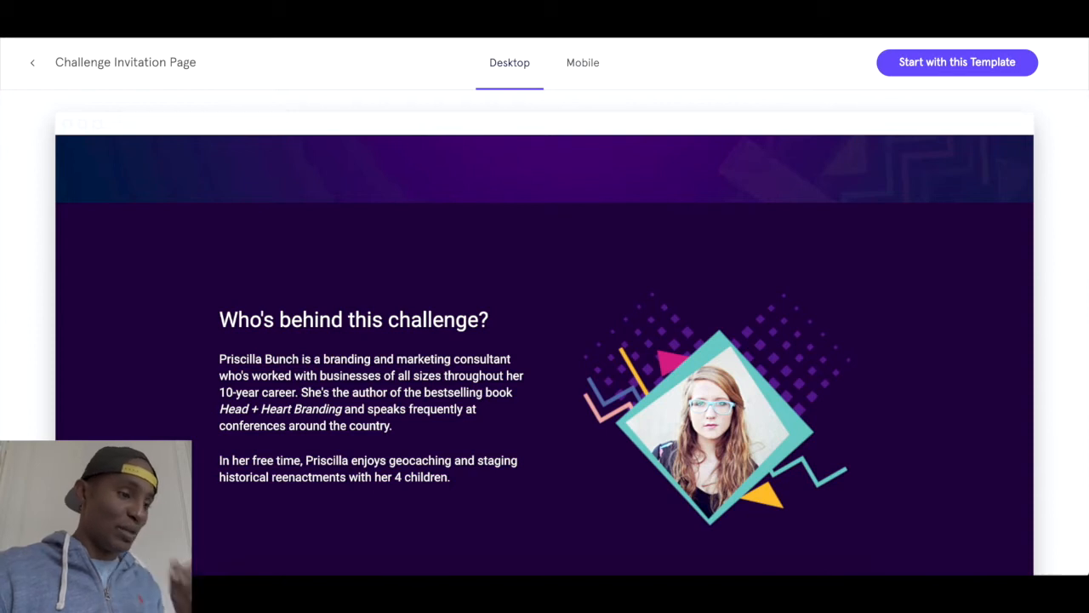
# - Go back to the opening banner in the template preview and examine its logo, headline, text and image arrangement
pyautogui.scroll(-10, 533, 331)
pyautogui.scroll(-2, 532, 326)
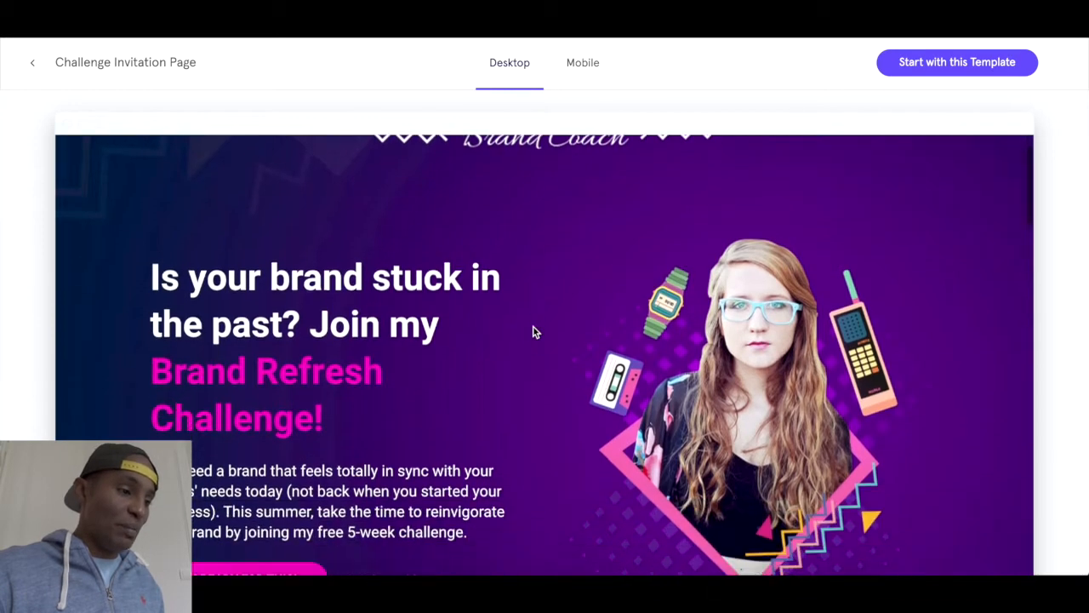
pyautogui.scroll(2, 534, 326)
pyautogui.scroll(-1, 532, 324)
pyautogui.scroll(1, 533, 323)
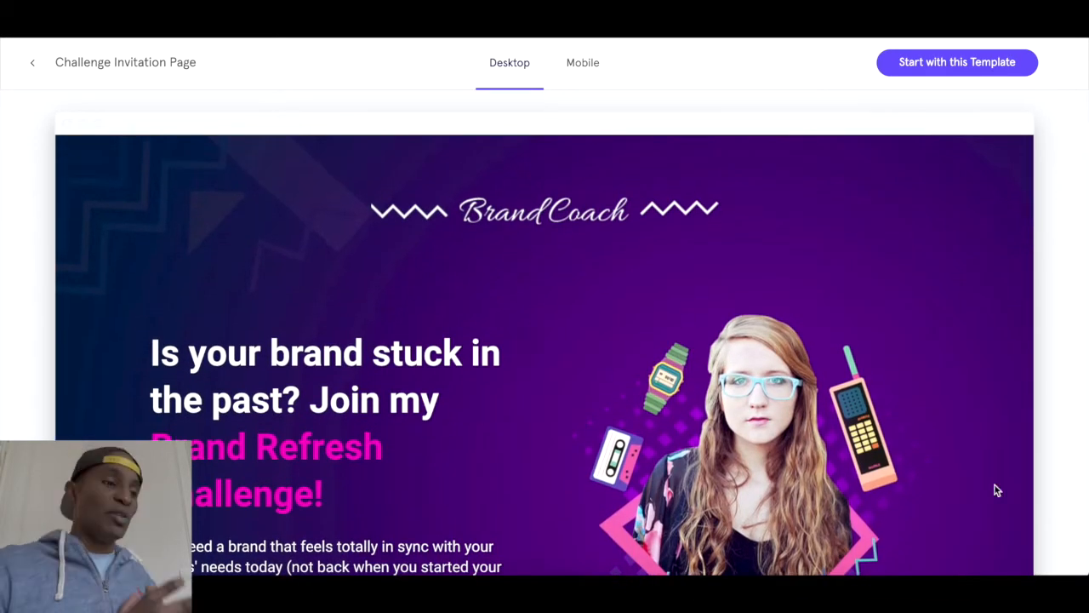
pyautogui.scroll(-1, 584, 300)
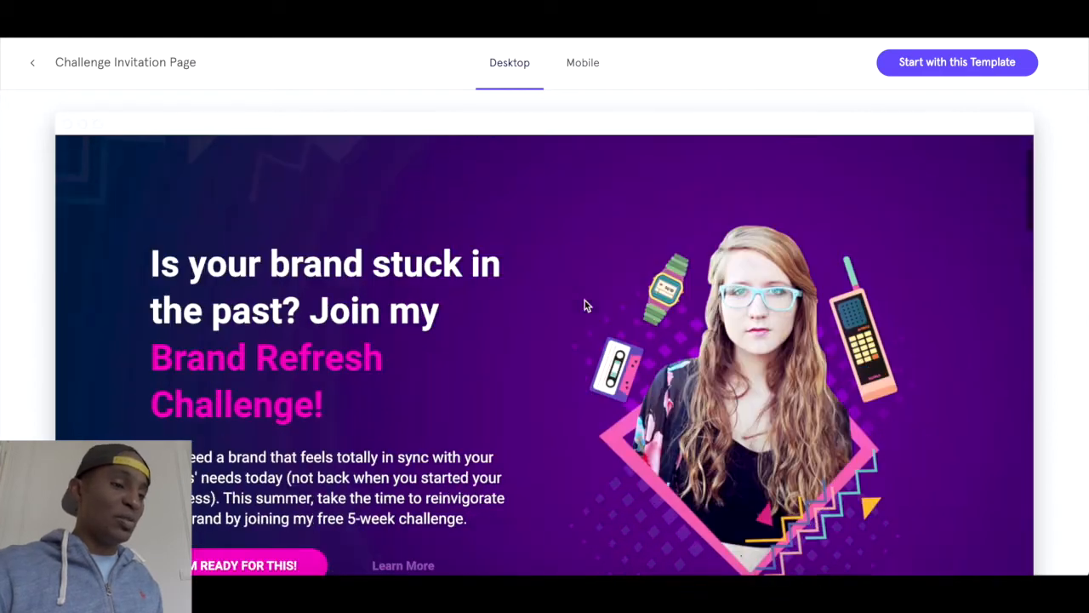
# - Review the template's opening banner, return to the page editor and add a 1/2 - 1/2 column row below the first section's empty row
pyautogui.scroll(1, 431, 304)
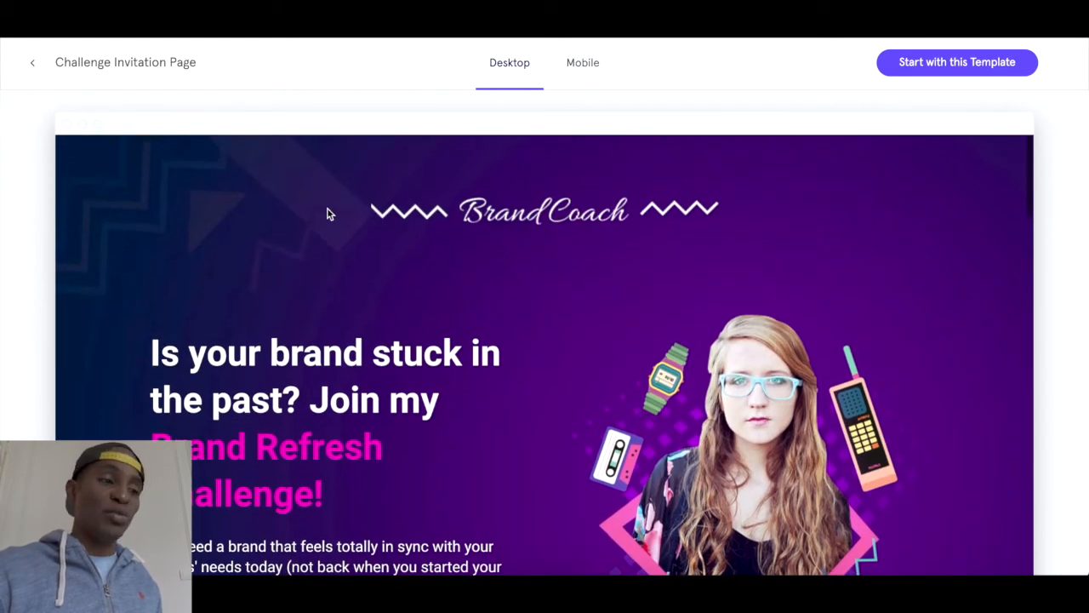
pyautogui.scroll(-1, 698, 237)
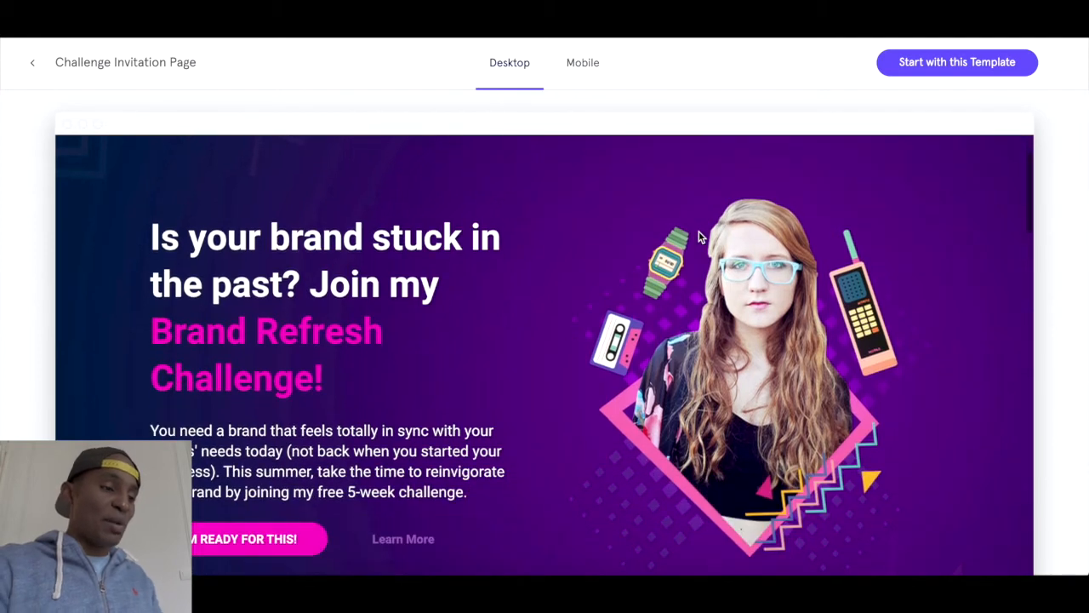
pyautogui.scroll(-1, 360, 426)
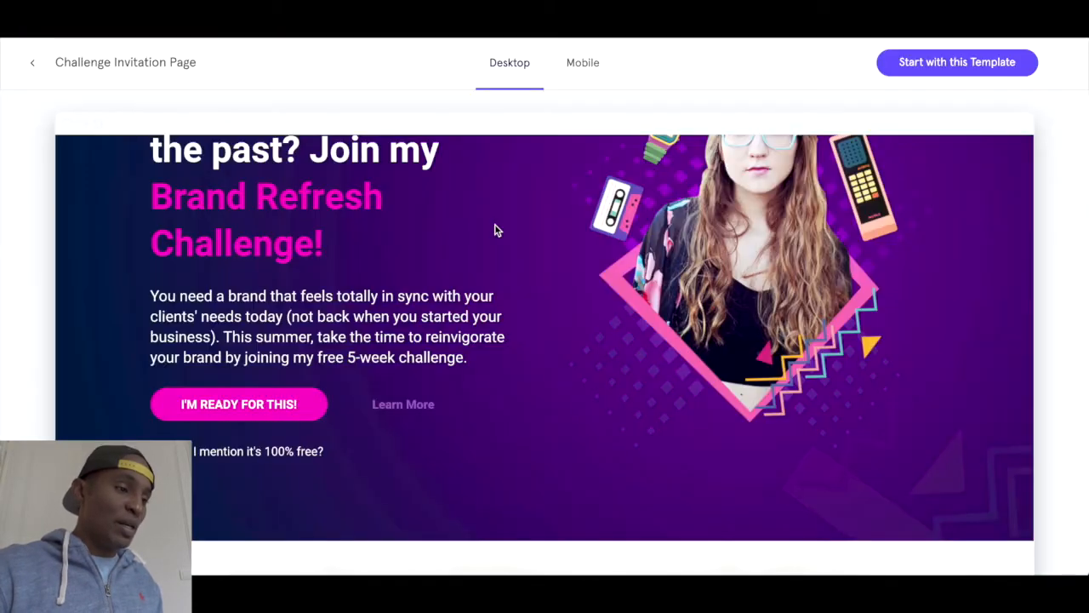
pyautogui.scroll(3, 493, 230)
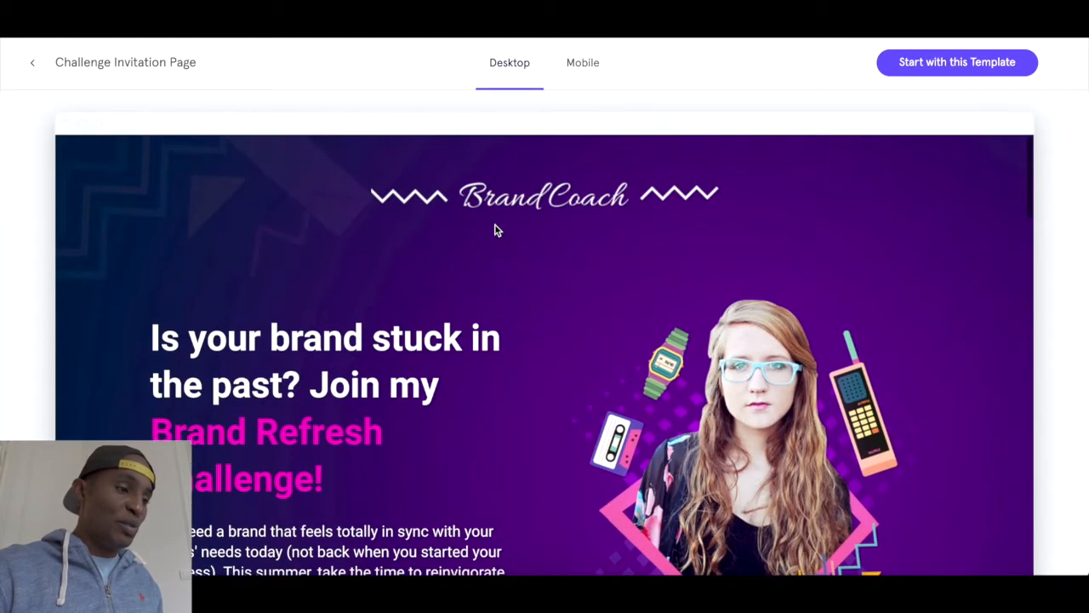
pyautogui.scroll(-1, 352, 107)
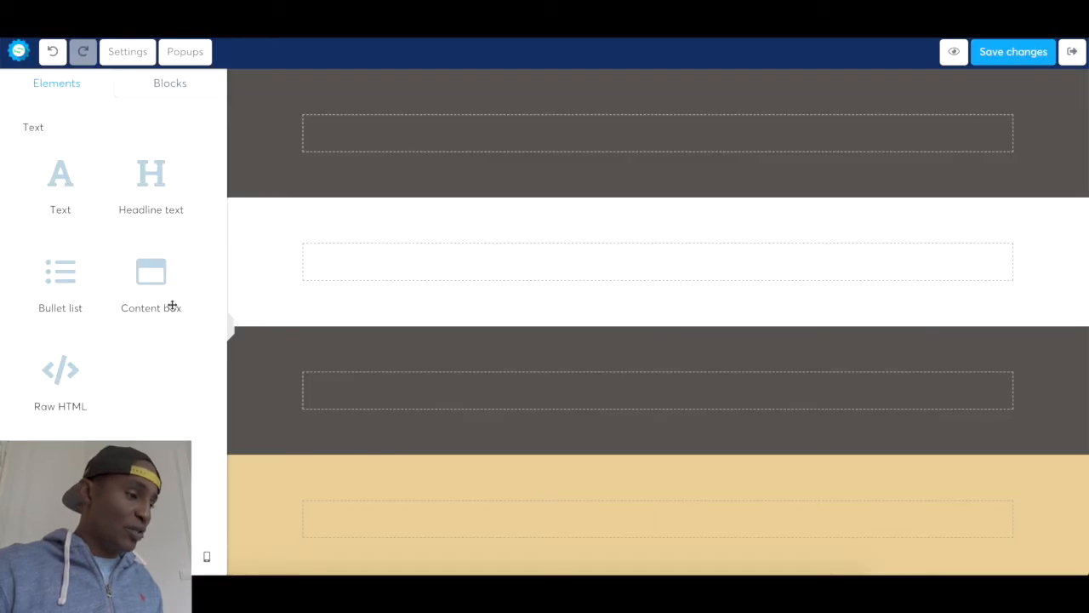
pyautogui.scroll(-5, 172, 304)
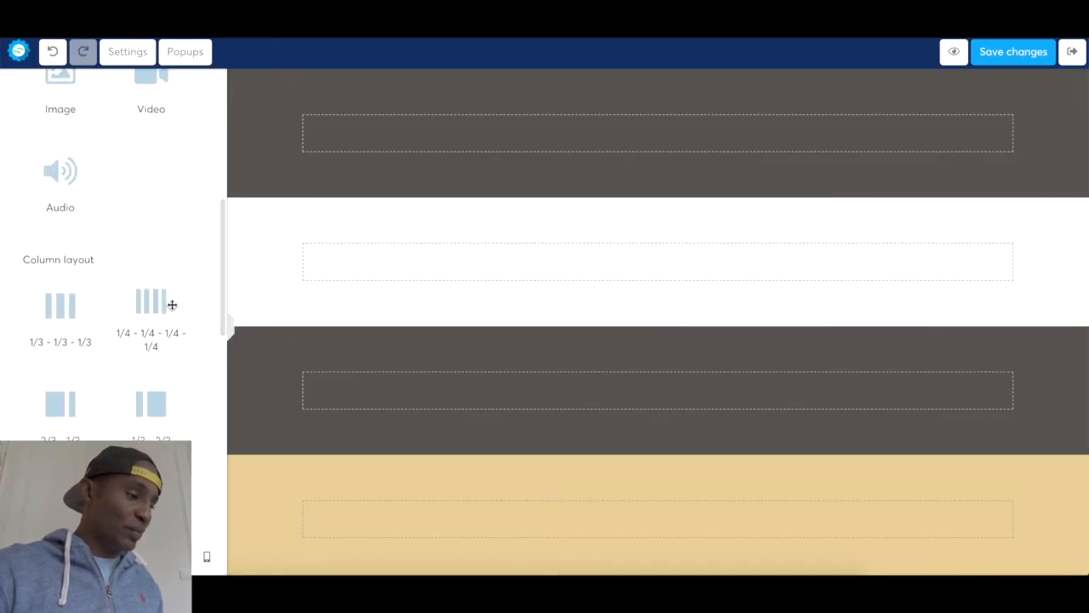
pyautogui.scroll(-1, 171, 306)
pyautogui.moveTo(64, 426); pyautogui.dragTo(485, 174)
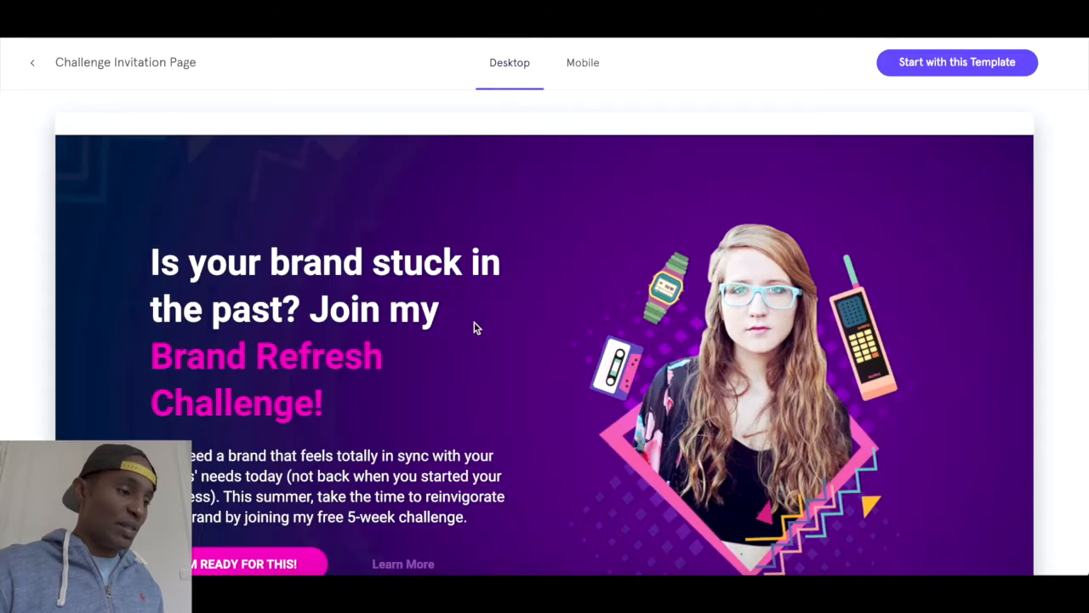
# - Check the template's banner again and place an image element without a file in the first section's full-width row
pyautogui.scroll(-2, 434, 297)
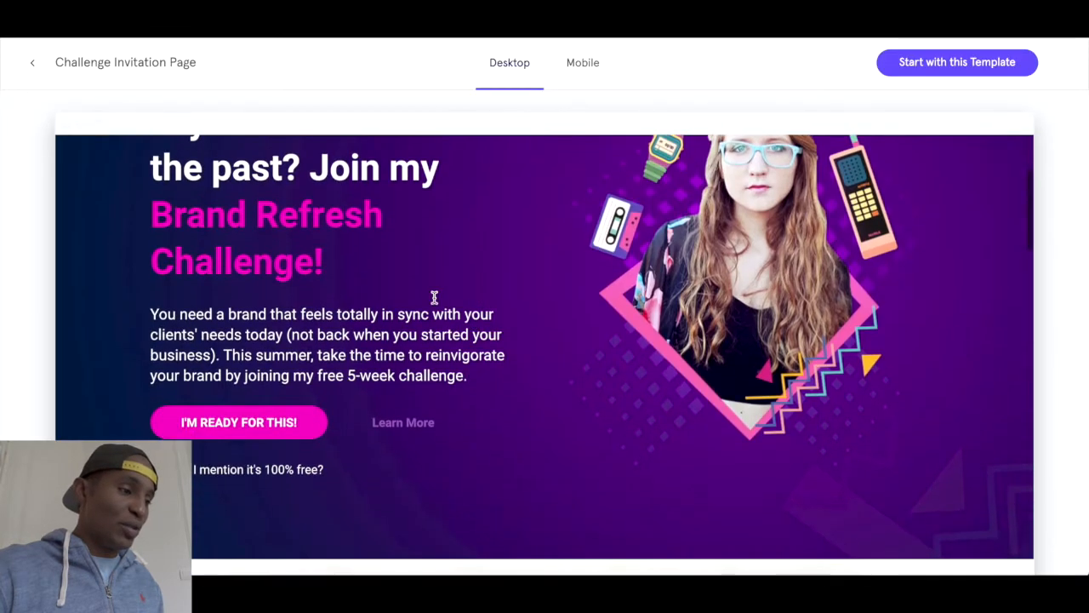
pyautogui.scroll(1, 310, 207)
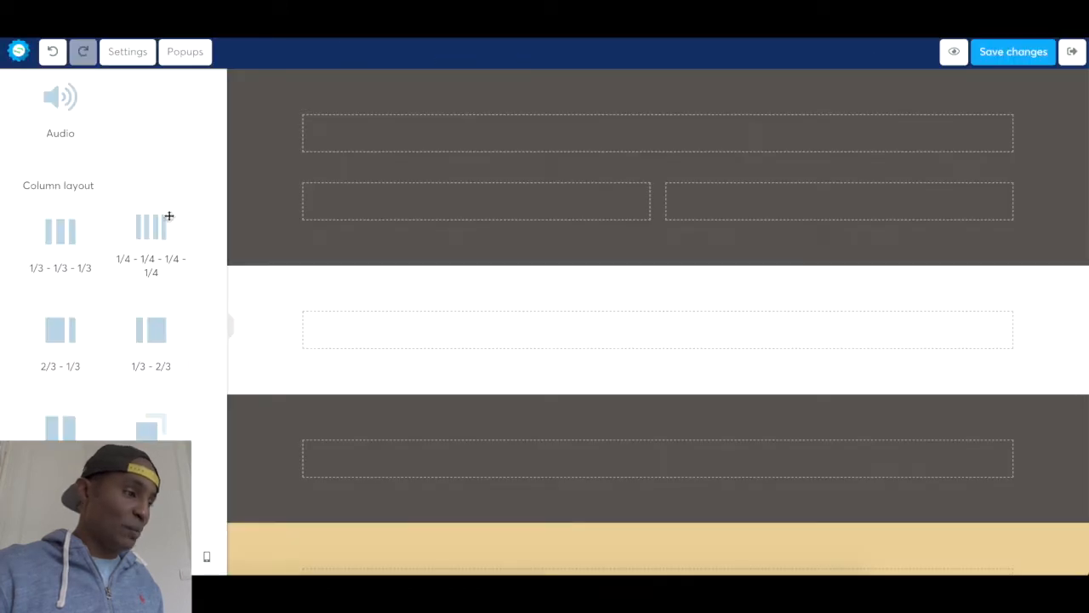
pyautogui.scroll(10, 169, 216)
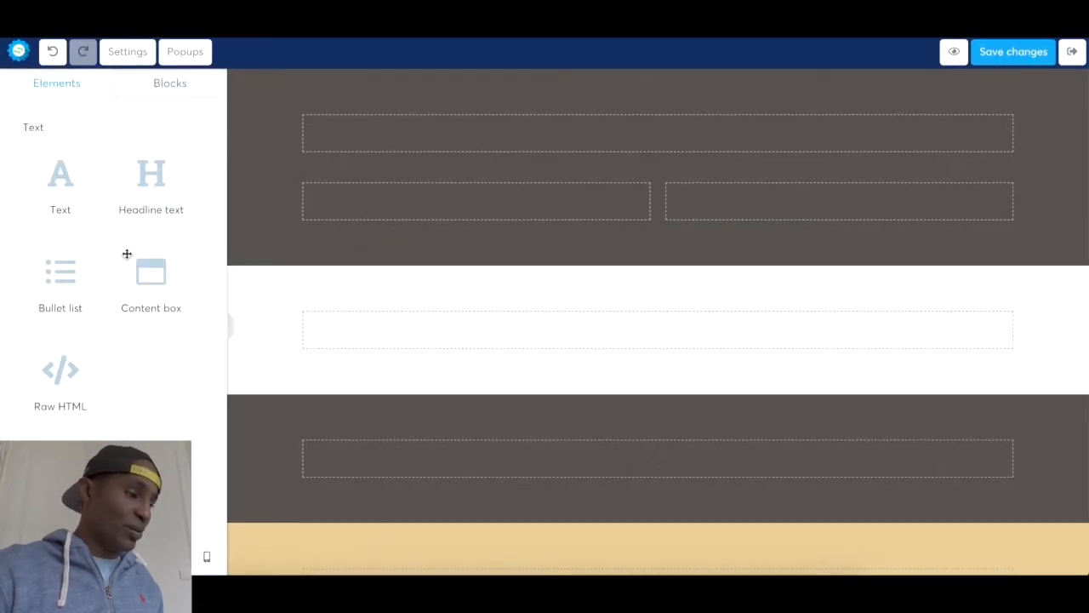
pyautogui.scroll(-3, 127, 254)
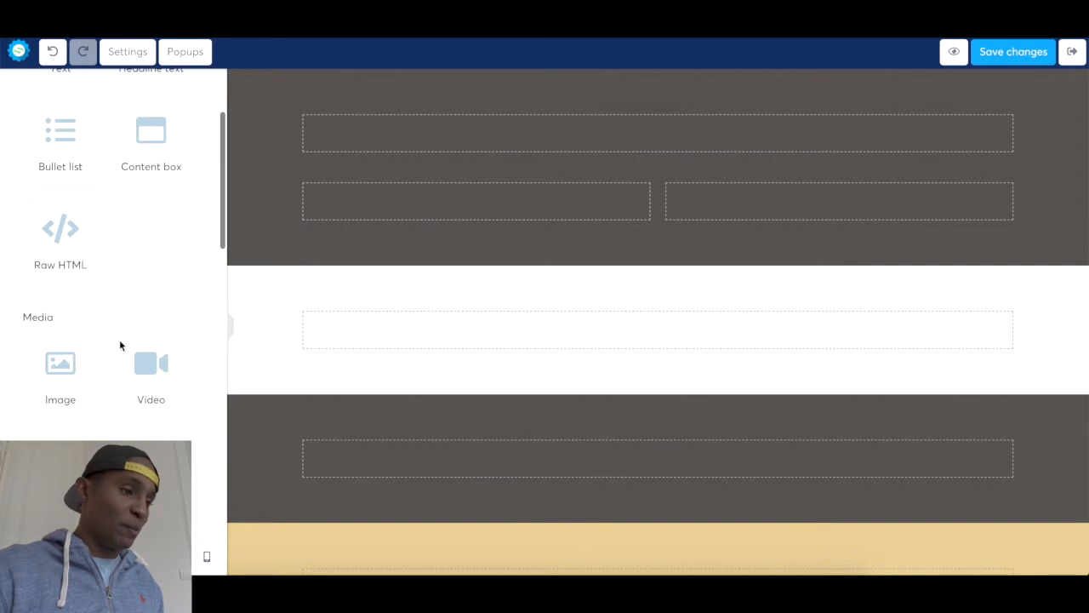
pyautogui.moveTo(61, 366); pyautogui.dragTo(496, 148)
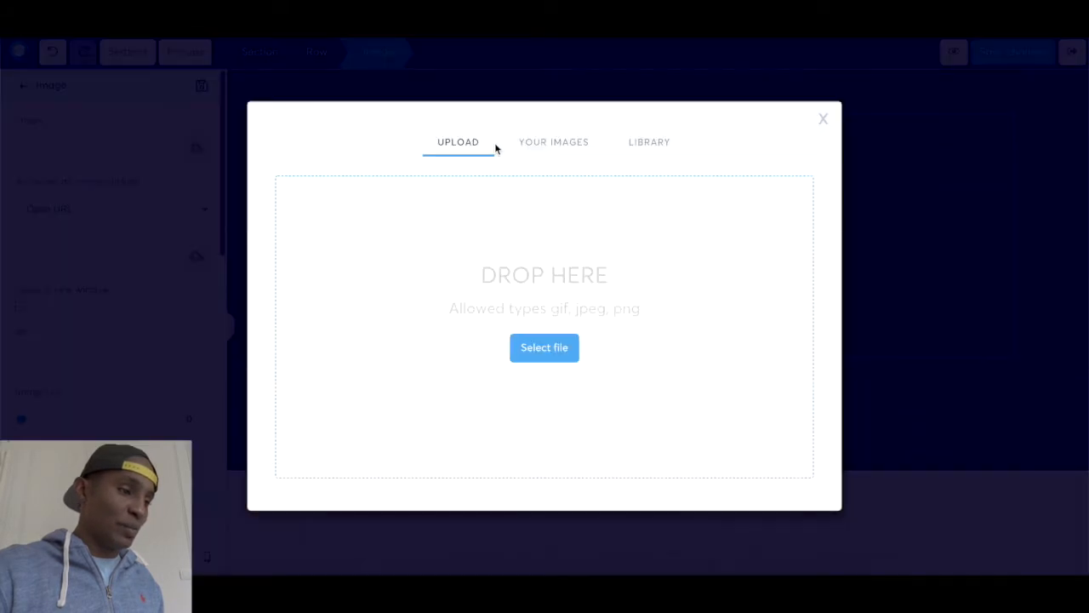
pyautogui.click(823, 120)
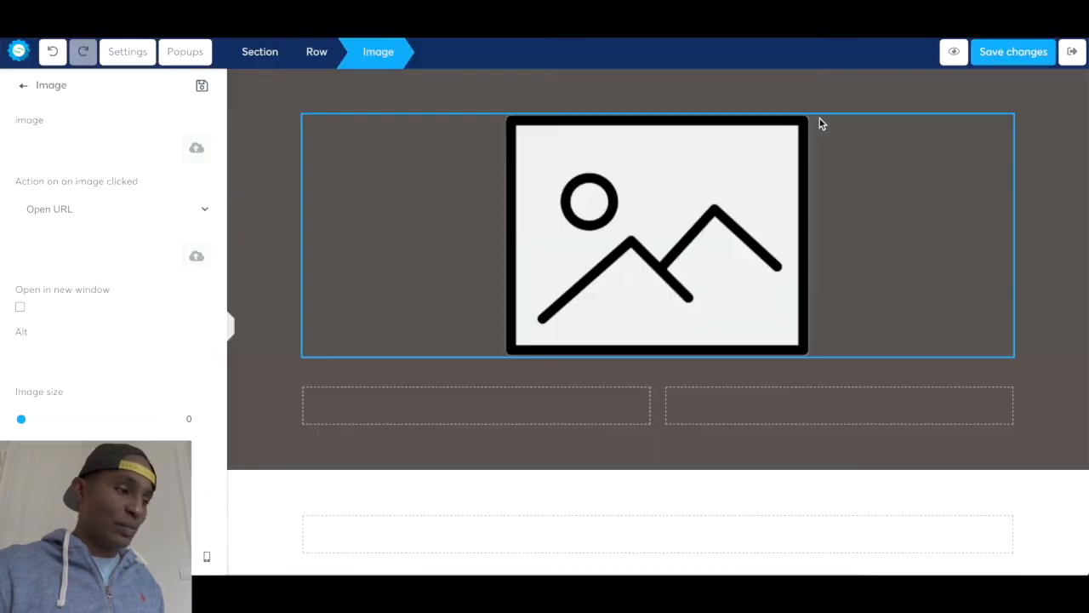
# - Place a second image element without a file in the right column of the first section's two-column row
pyautogui.click(20, 89)
pyautogui.scroll(-3, 88, 302)
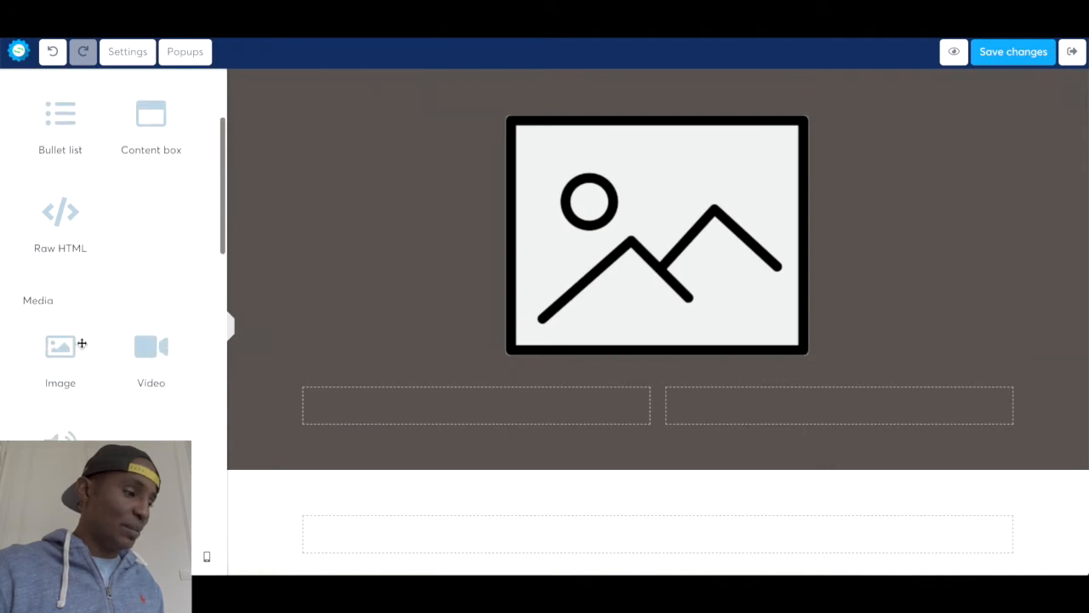
pyautogui.moveTo(61, 362); pyautogui.dragTo(766, 400)
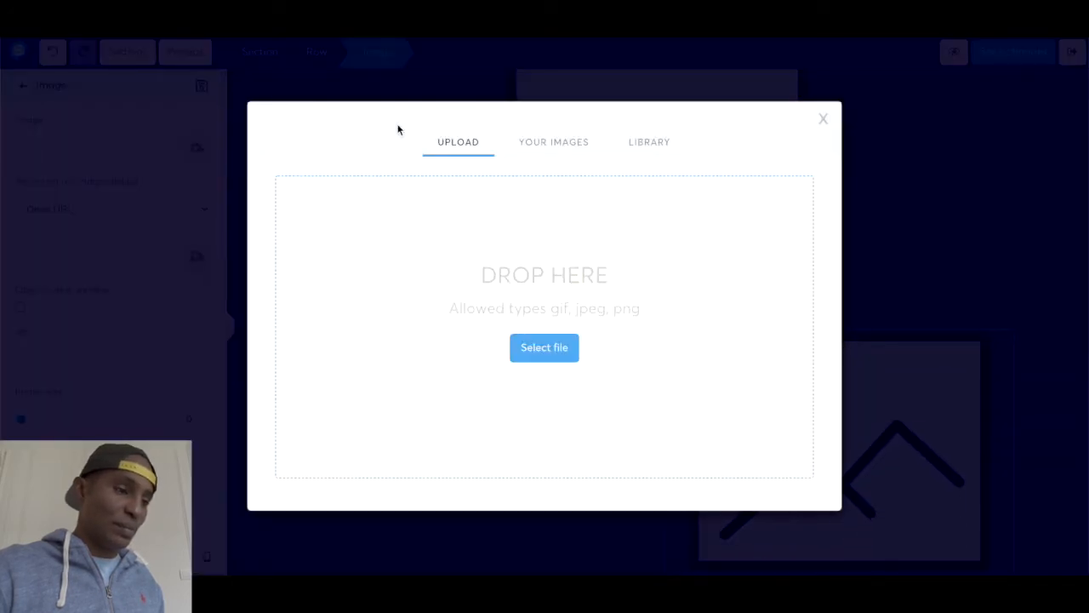
pyautogui.click(823, 120)
pyautogui.scroll(-4, 164, 298)
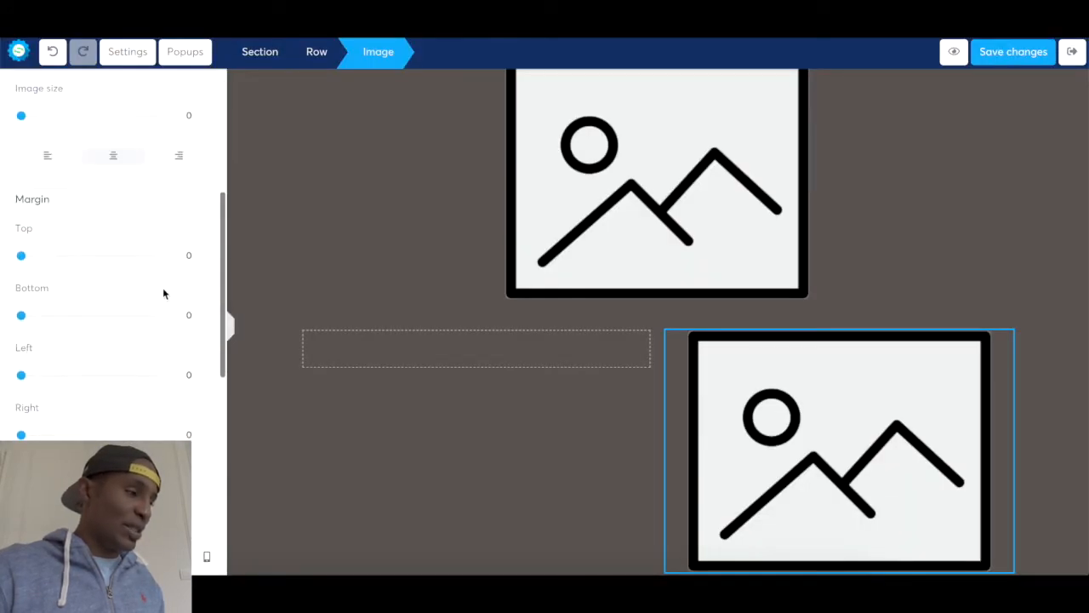
pyautogui.scroll(4, 157, 198)
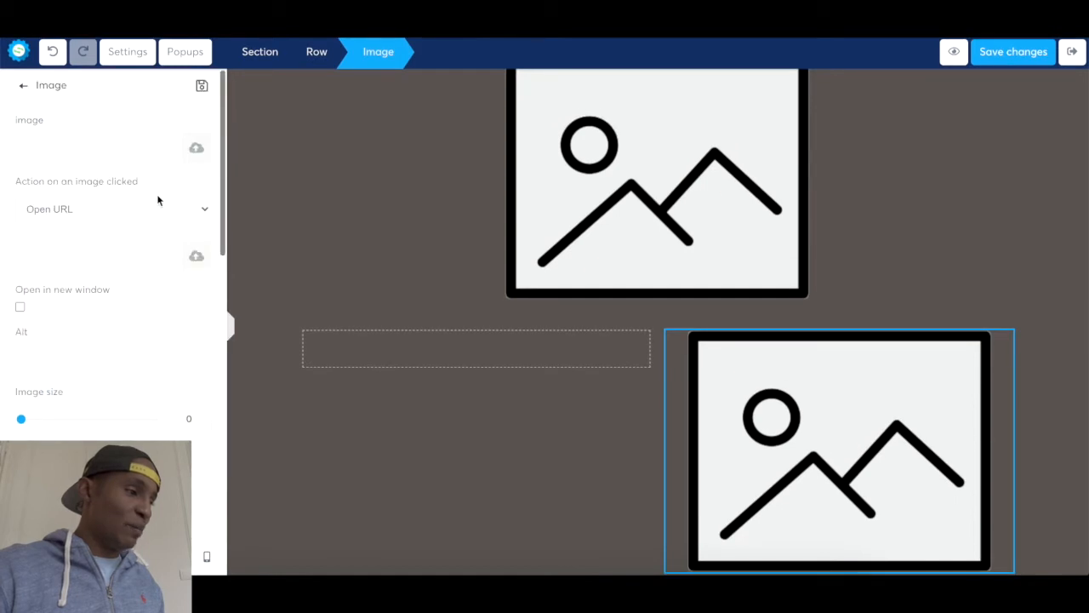
# - Add a headline text element with a text element beneath it in the left column of the first section
pyautogui.click(24, 85)
pyautogui.moveTo(151, 214); pyautogui.dragTo(446, 352)
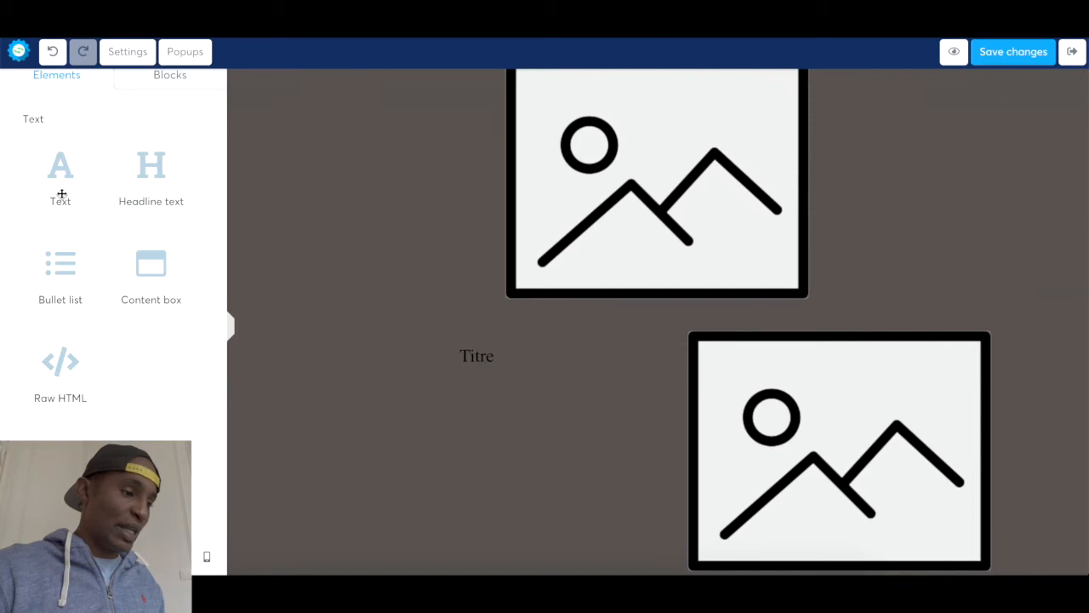
pyautogui.moveTo(60, 194); pyautogui.dragTo(480, 375)
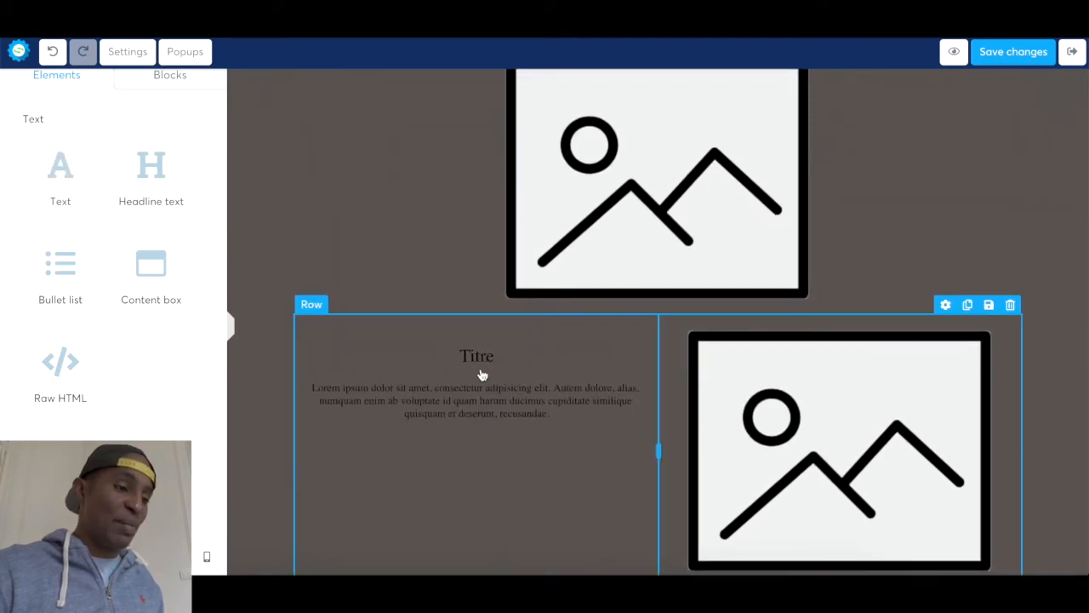
# - Check the template's button area and nest a 1/2 - 1/2 column row under the paragraph in the first section's left column
pyautogui.scroll(-3, 493, 421)
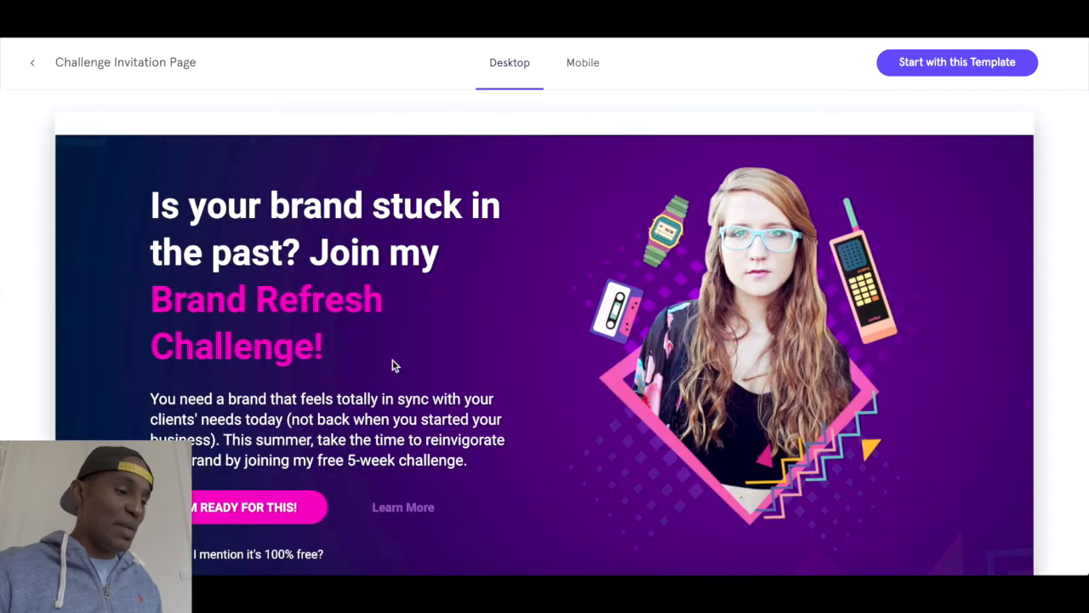
pyautogui.scroll(-1, 381, 392)
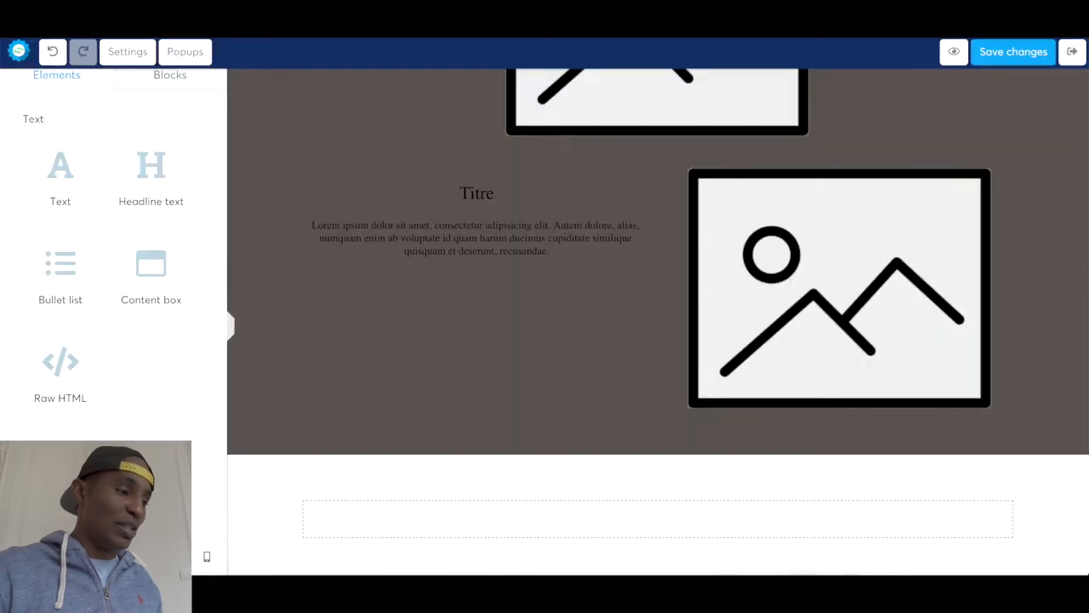
pyautogui.scroll(-6, 146, 394)
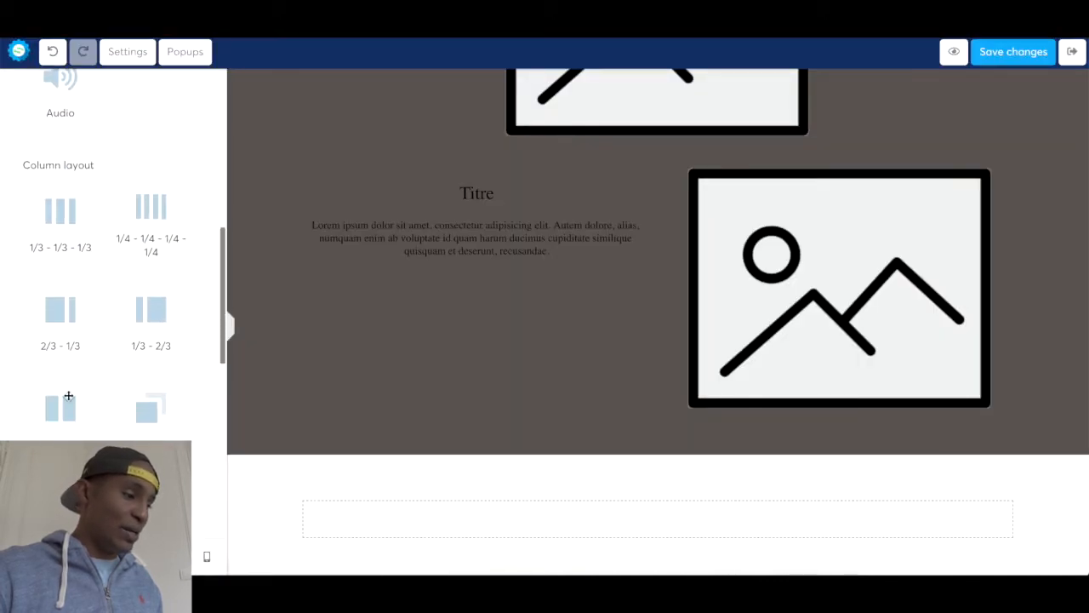
pyautogui.moveTo(68, 397); pyautogui.dragTo(465, 256)
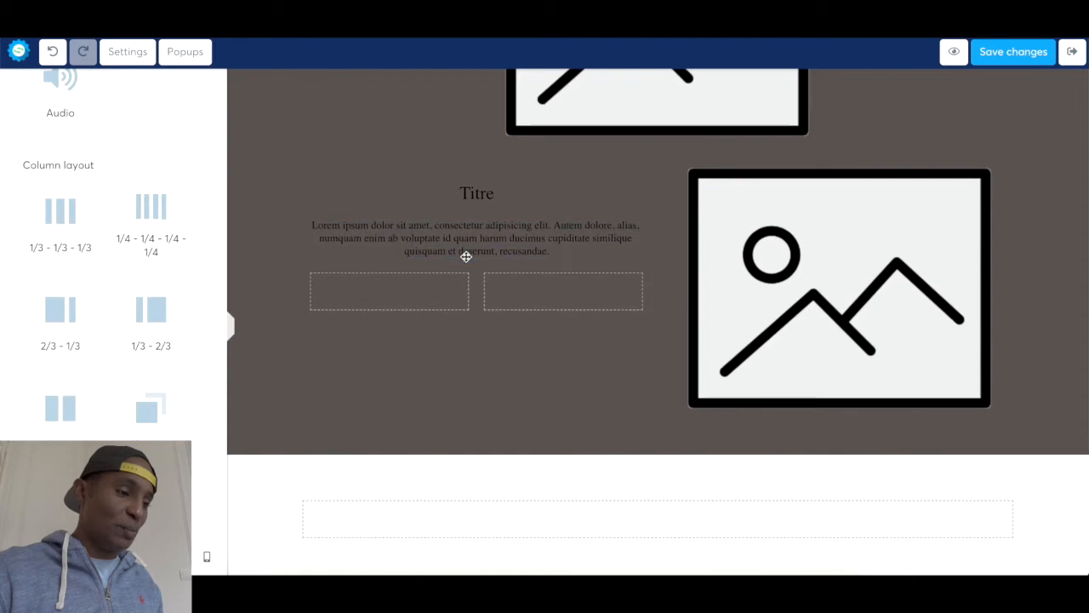
# - Fill the nested row with a button in its right column and a form input in its left column
pyautogui.scroll(6, 172, 275)
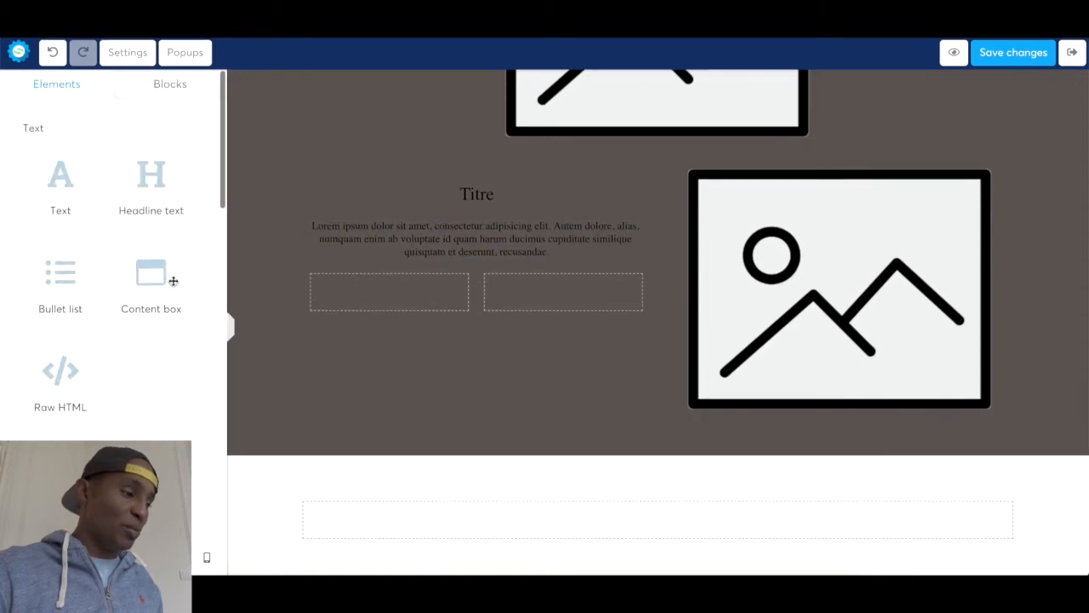
pyautogui.scroll(-7, 143, 339)
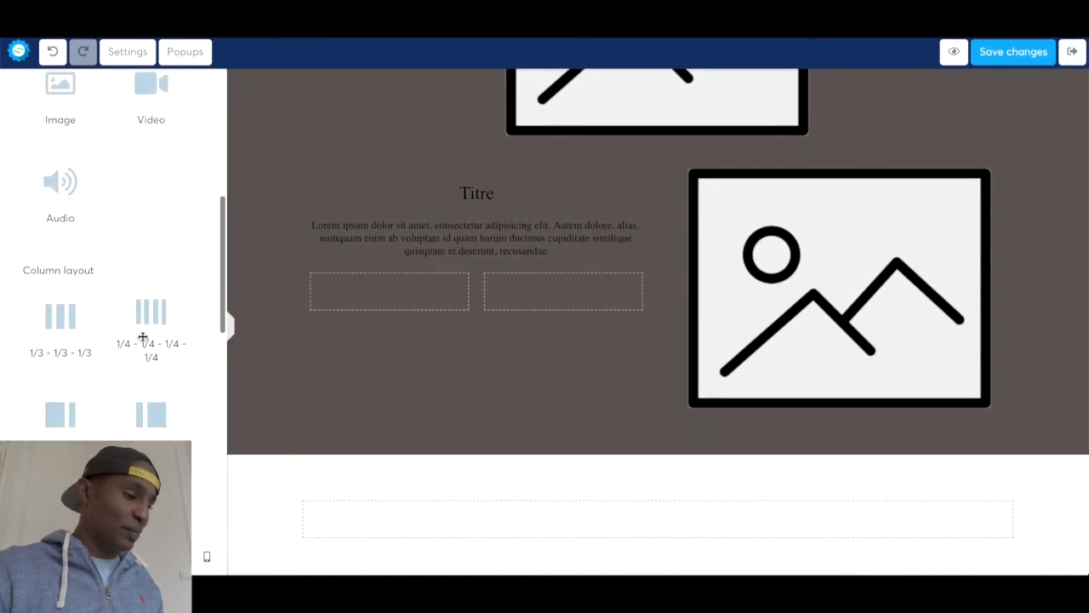
pyautogui.scroll(-1, 142, 337)
pyautogui.moveTo(186, 396); pyautogui.dragTo(563, 294)
pyautogui.moveTo(71, 401); pyautogui.dragTo(379, 308)
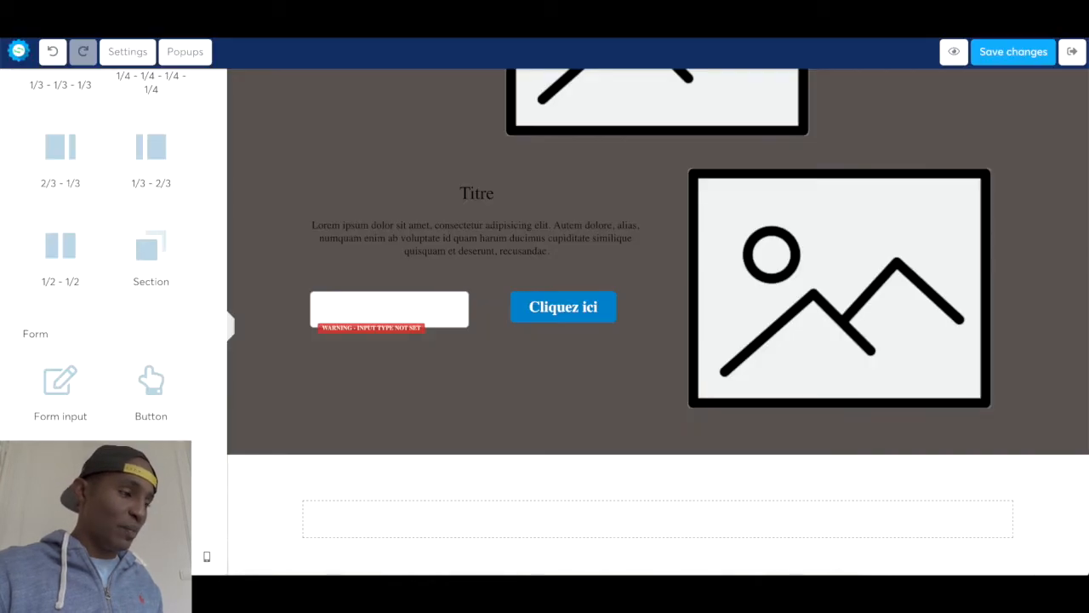
# - Try a text element under the form input inside the nested row's left column and delete it
pyautogui.scroll(5, 84, 308)
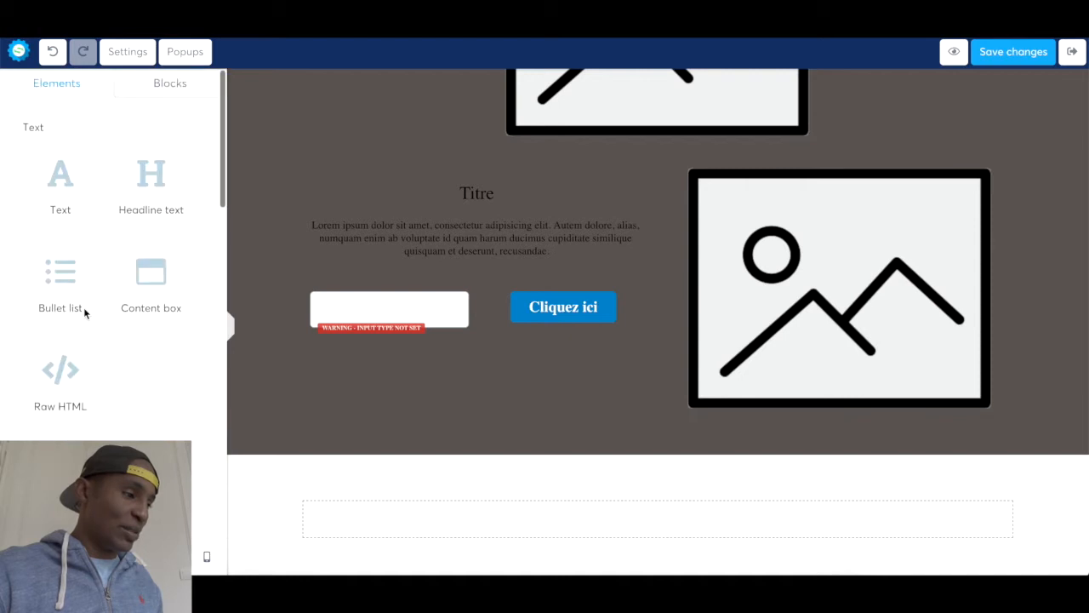
pyautogui.moveTo(66, 176); pyautogui.dragTo(404, 340)
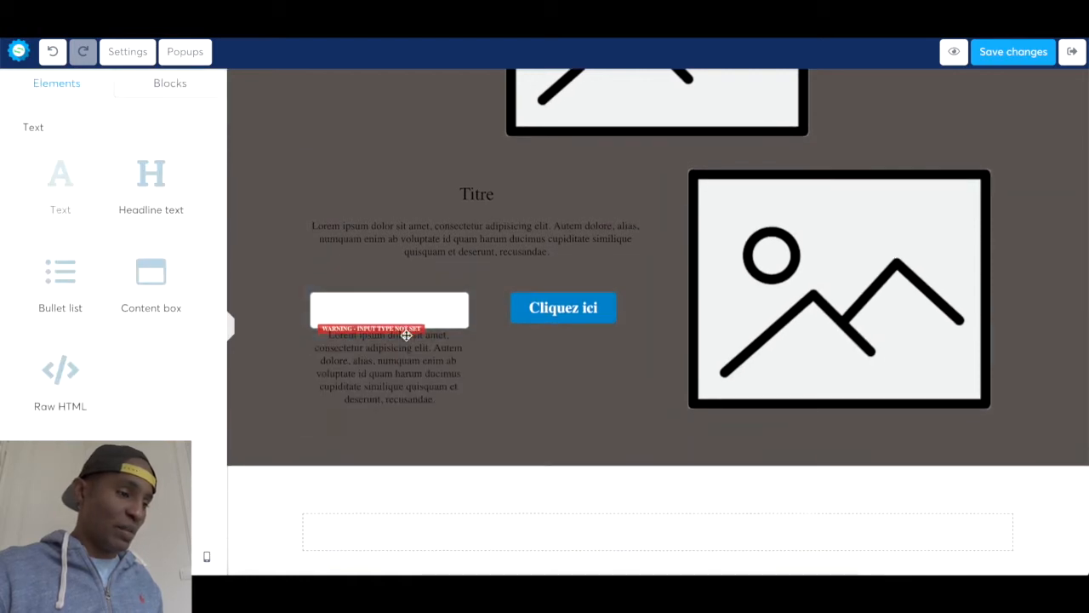
pyautogui.click(406, 375)
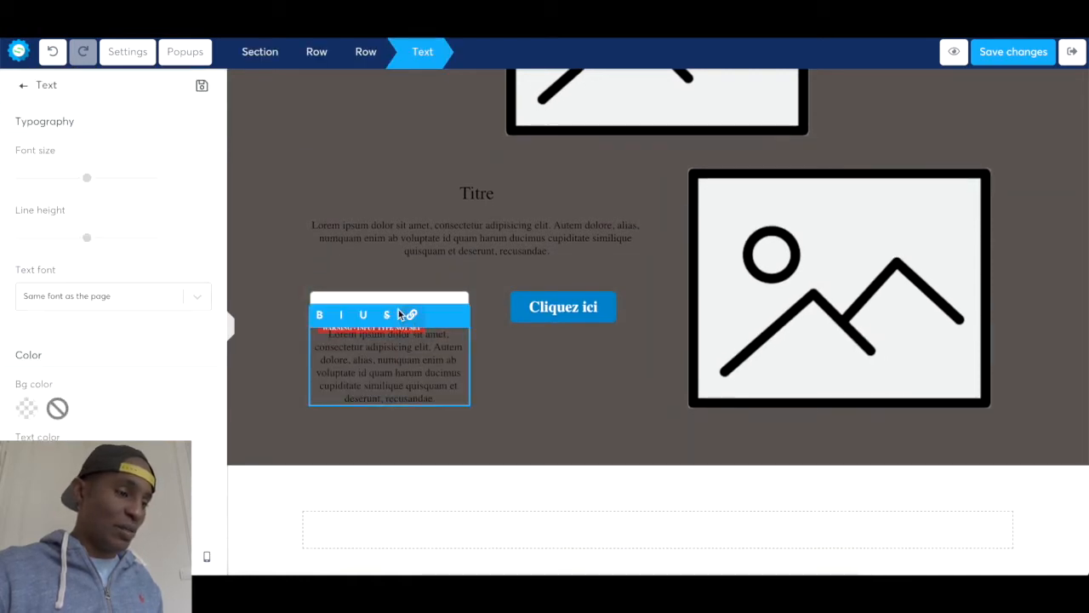
pyautogui.click(500, 388)
pyautogui.click(458, 318)
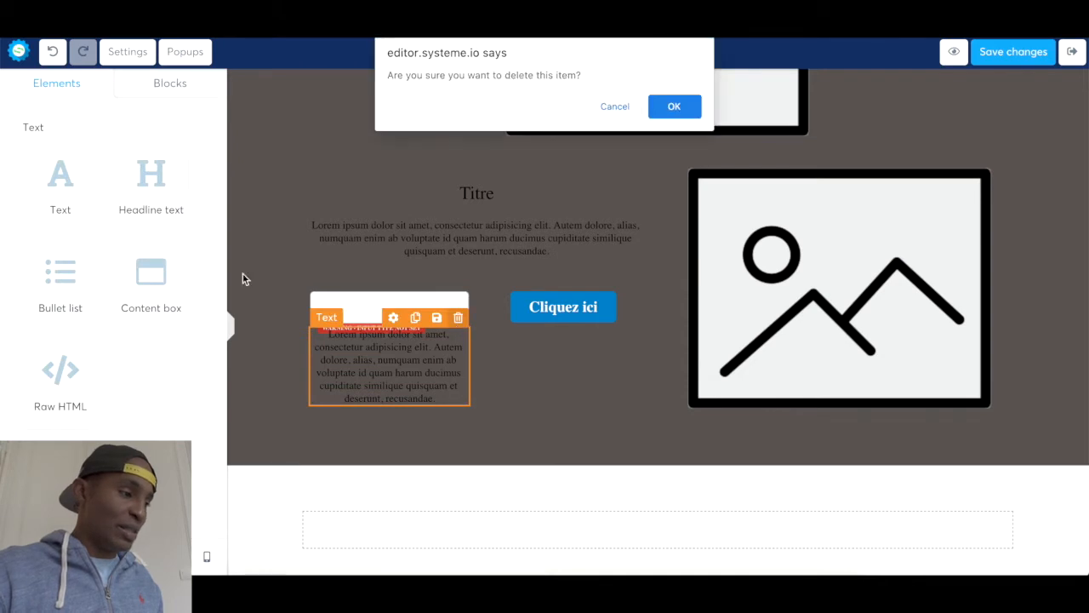
pyautogui.click(669, 106)
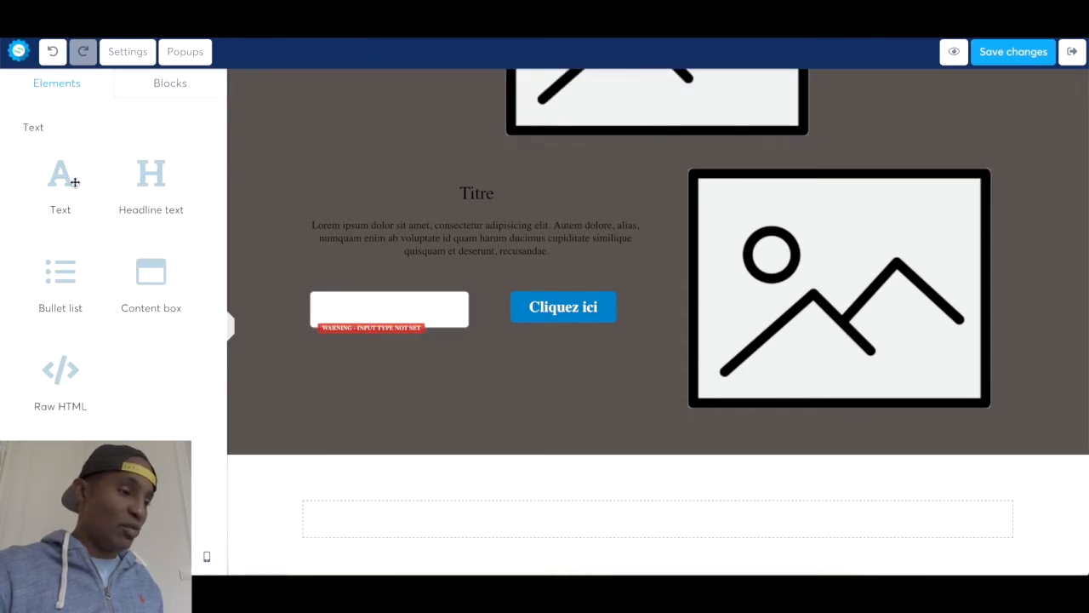
# - Add a text element spanning the width below the form input and button row, and compare the layout with the template's banner
pyautogui.moveTo(62, 184); pyautogui.dragTo(453, 345)
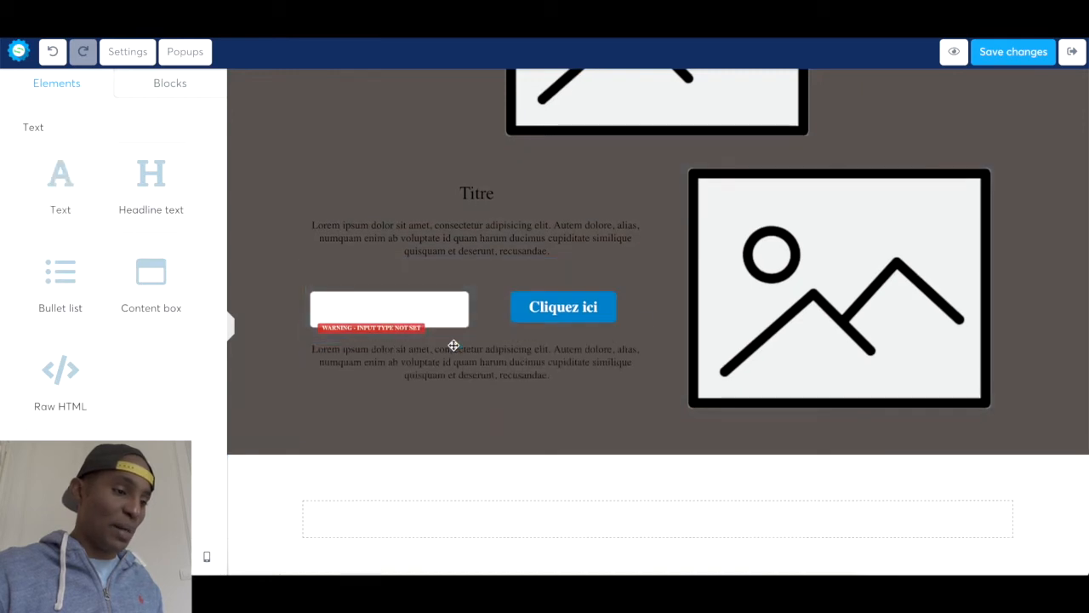
pyautogui.scroll(3, 487, 362)
pyautogui.scroll(-1, 487, 362)
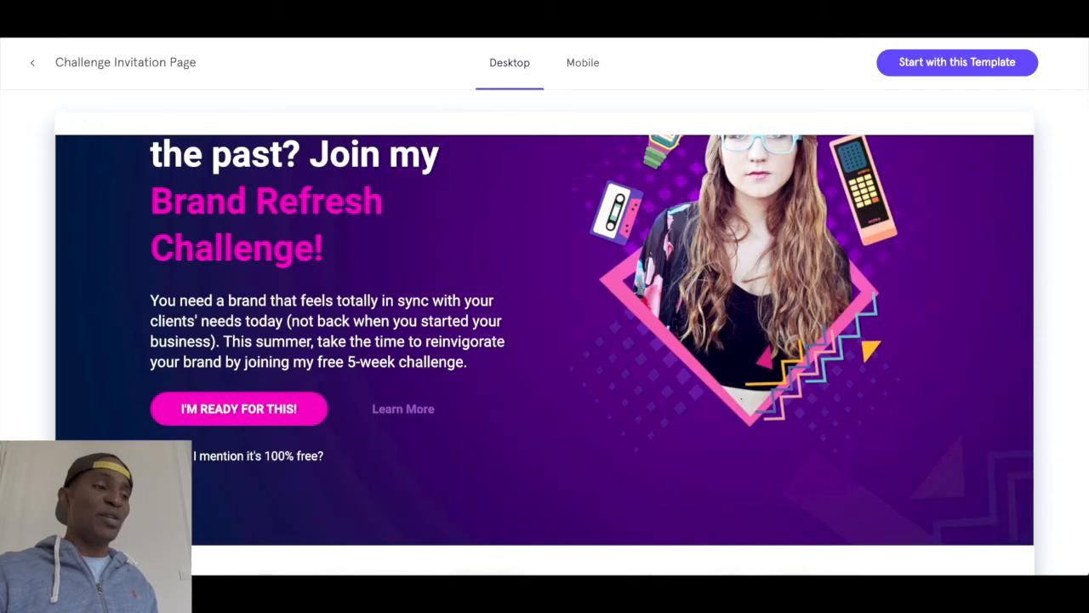
pyautogui.scroll(3, 542, 258)
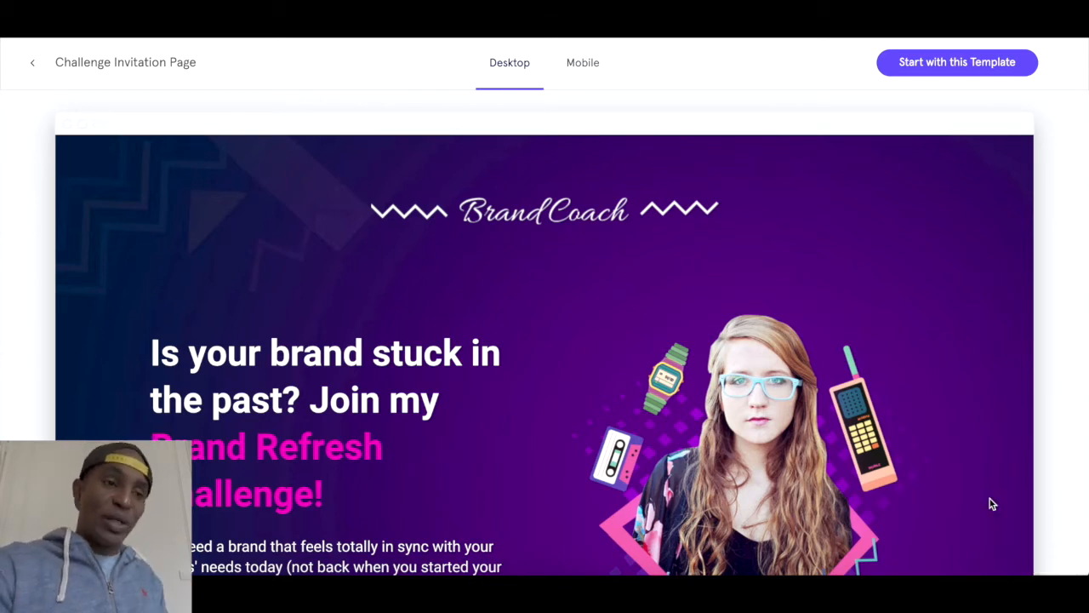
pyautogui.scroll(-2, 806, 451)
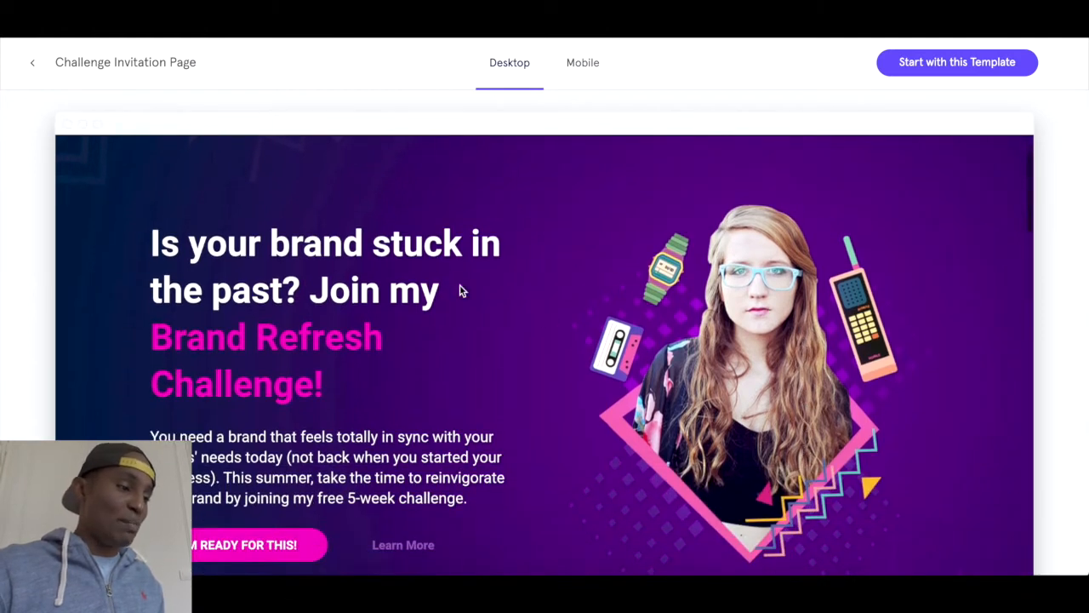
# - Examine the headline and the centred logo at the top of the Challenge Invitation Page template
pyautogui.tripleClick(401, 260)
pyautogui.scroll(2, 400, 264)
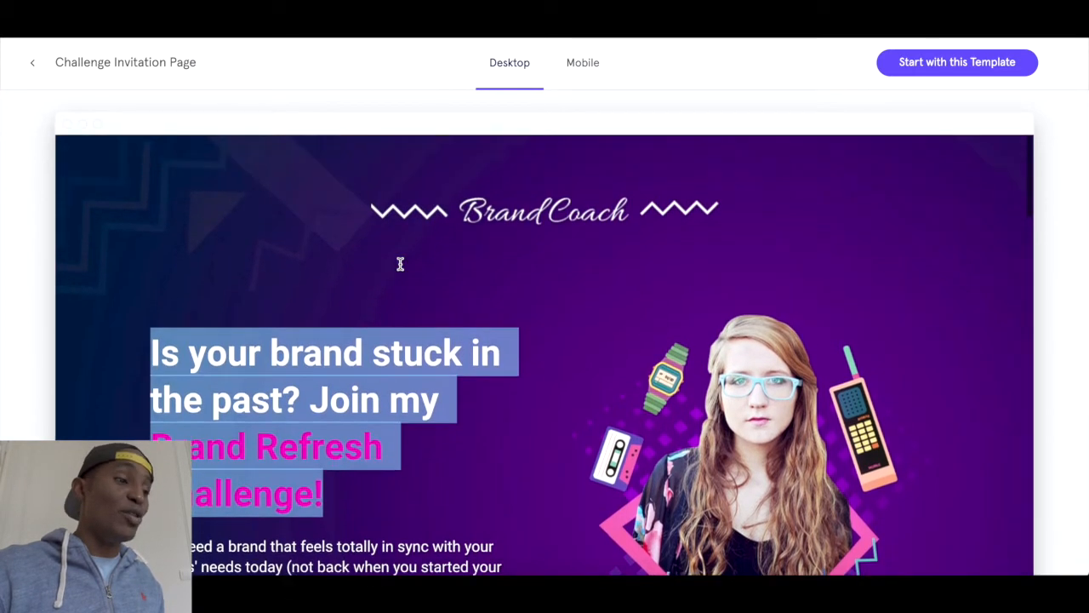
pyautogui.click(401, 264)
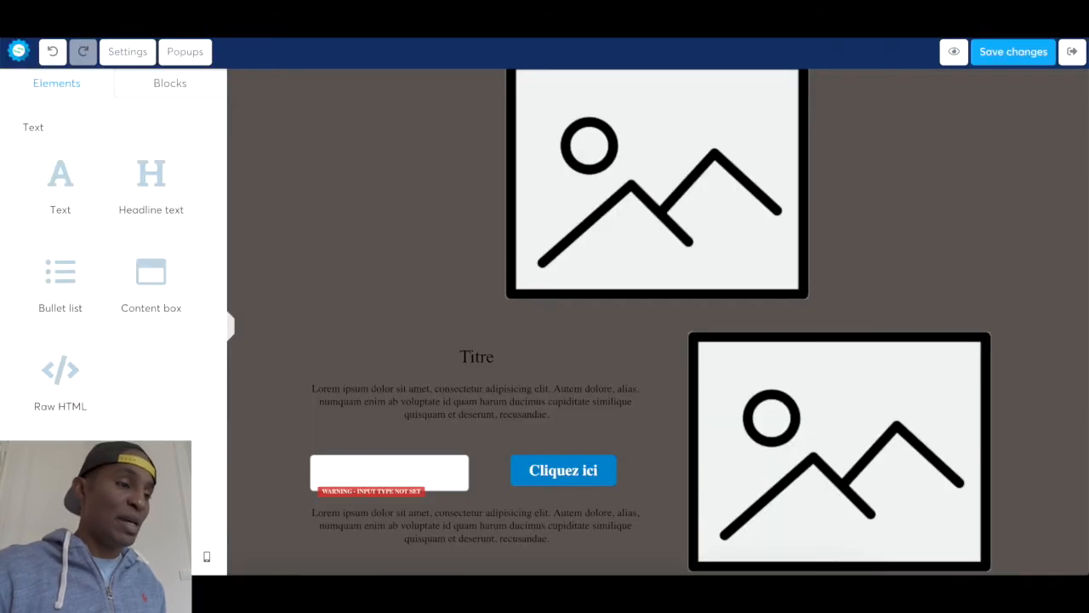
# - Insert the already uploaded PhilBkaLogo_white.png into the image element at the top of the first section
pyautogui.click(562, 202)
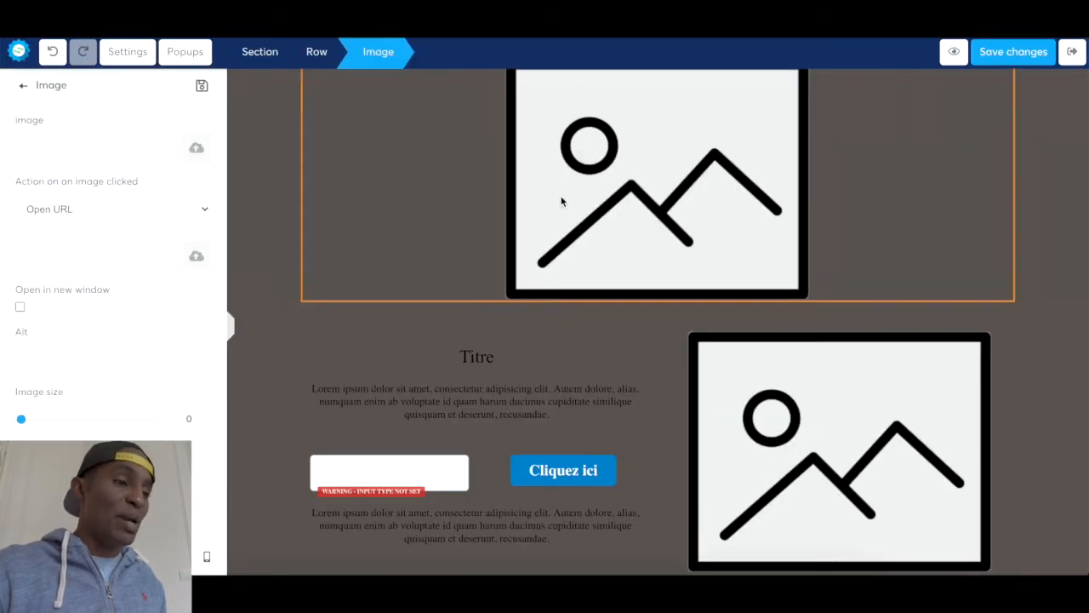
pyautogui.click(195, 150)
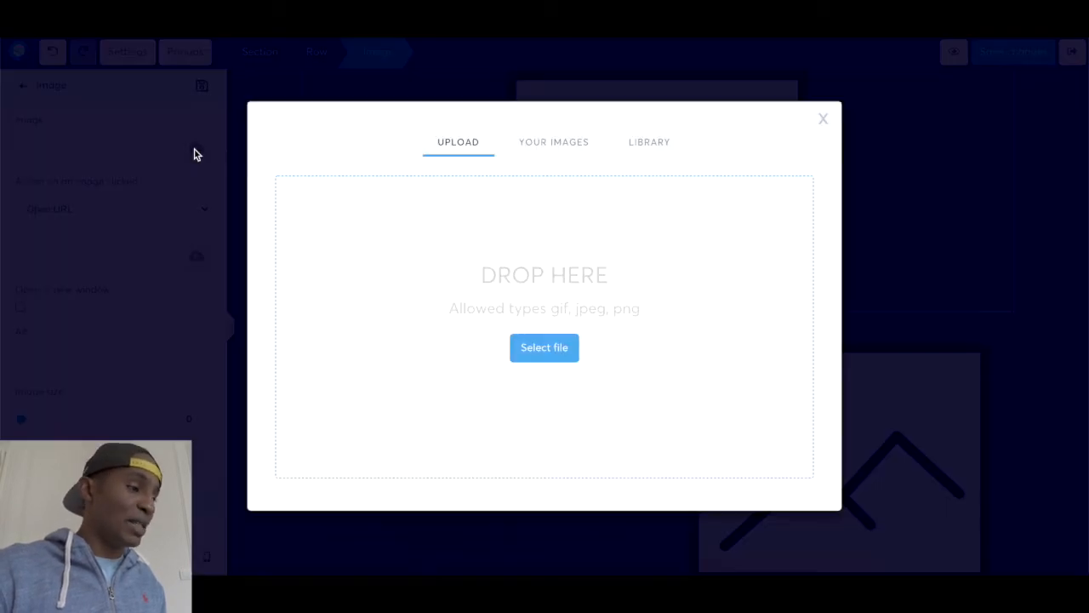
pyautogui.click(556, 158)
pyautogui.scroll(-3, 531, 338)
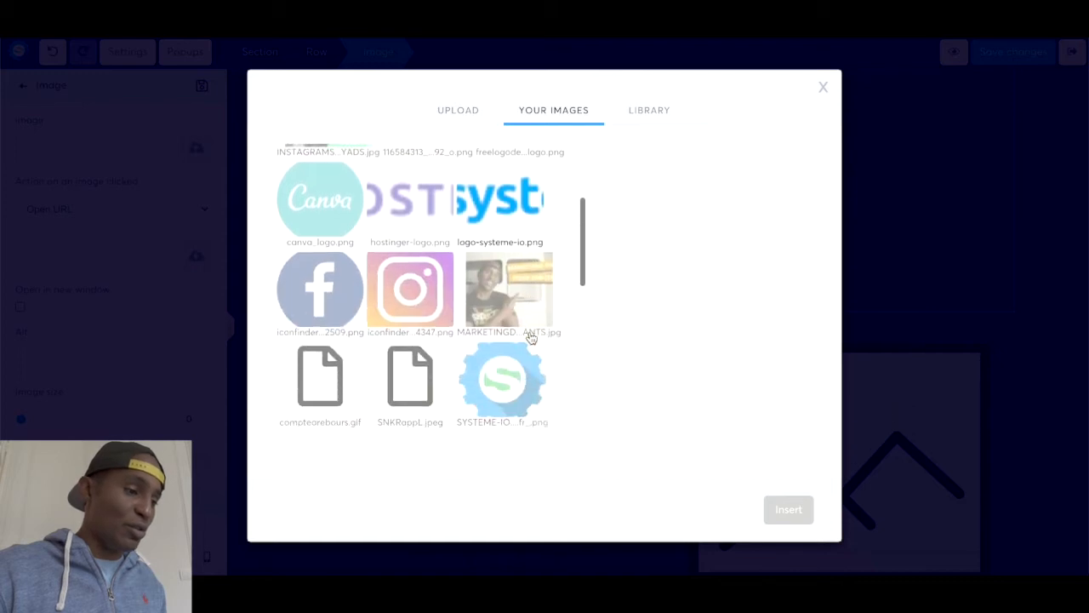
pyautogui.scroll(-10, 531, 338)
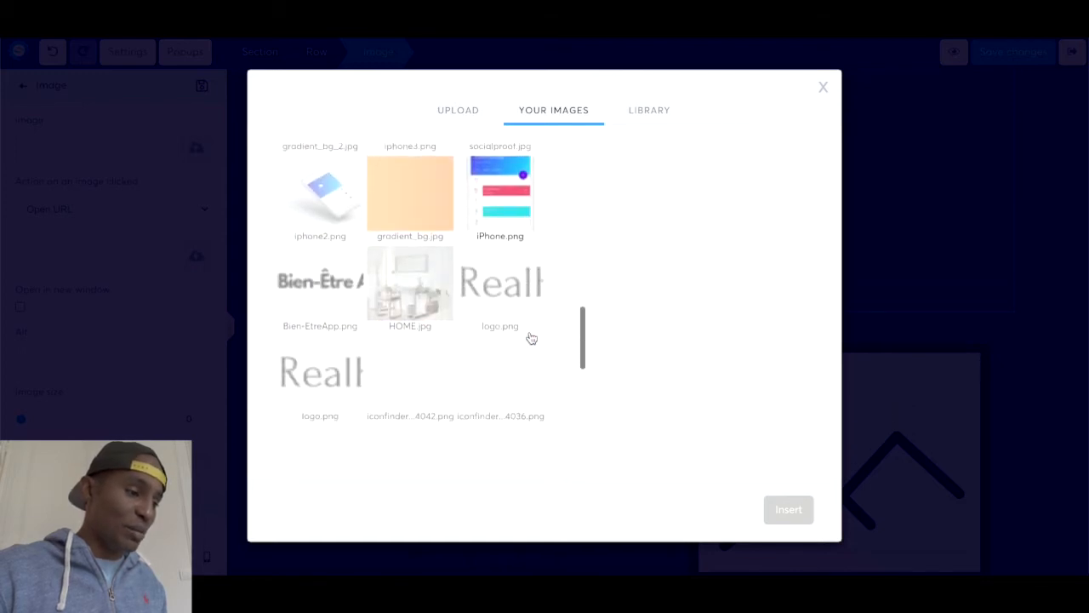
pyautogui.scroll(-10, 531, 338)
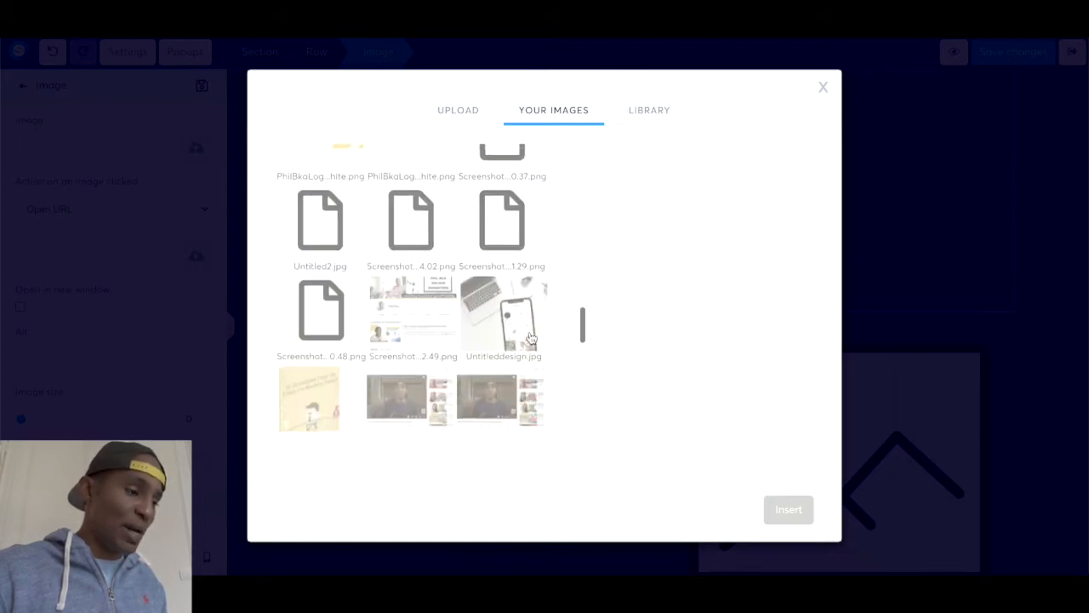
pyautogui.scroll(3, 529, 338)
pyautogui.click(425, 249)
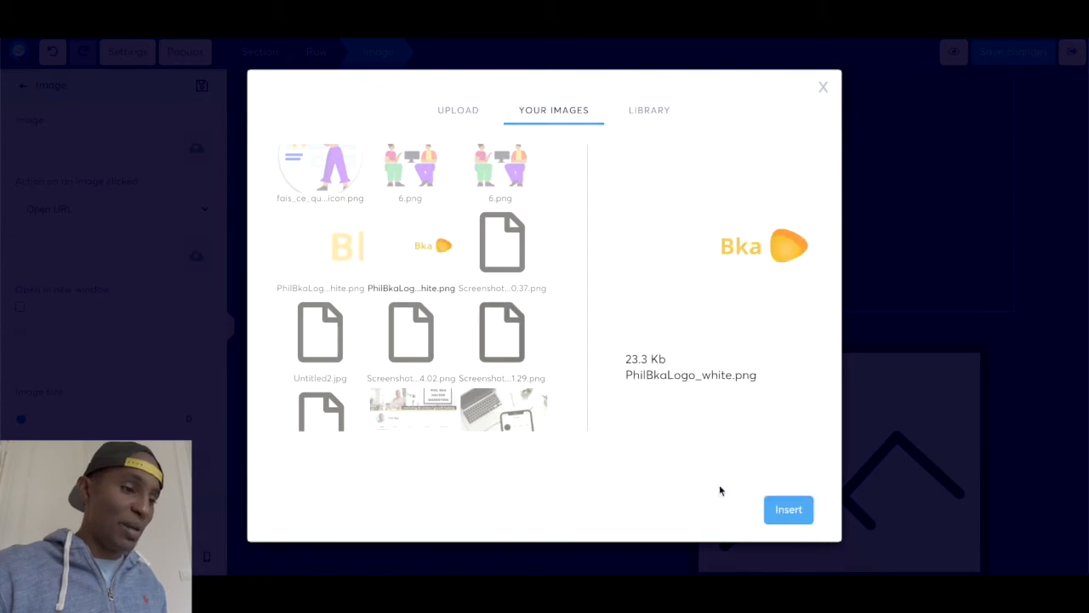
pyautogui.click(788, 511)
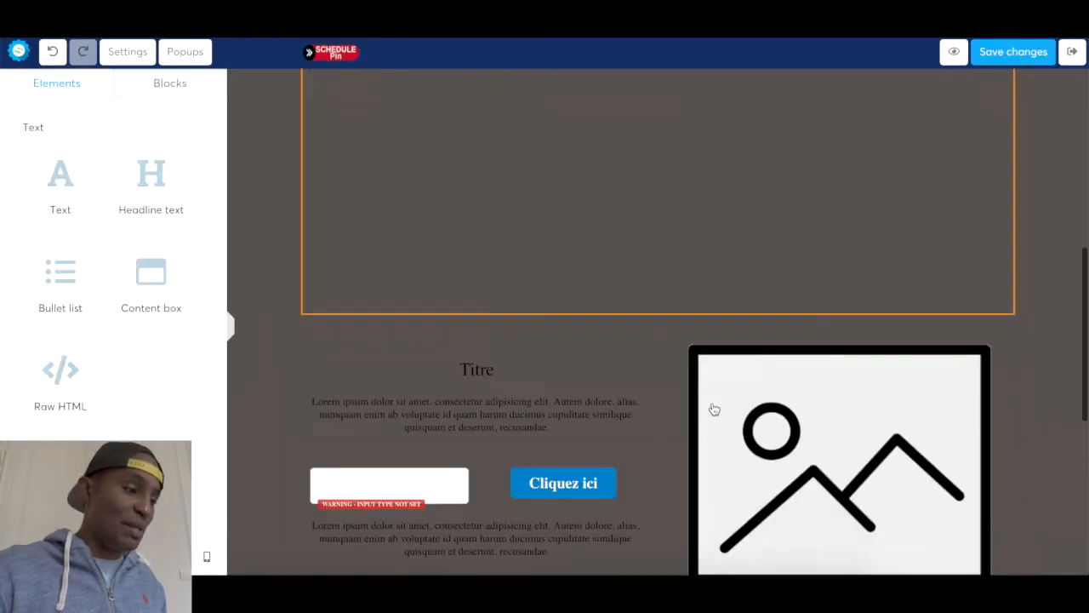
# - Set the header logo's image size to 200 and try negative bottom margins down to -22
pyautogui.scroll(-1, 613, 425)
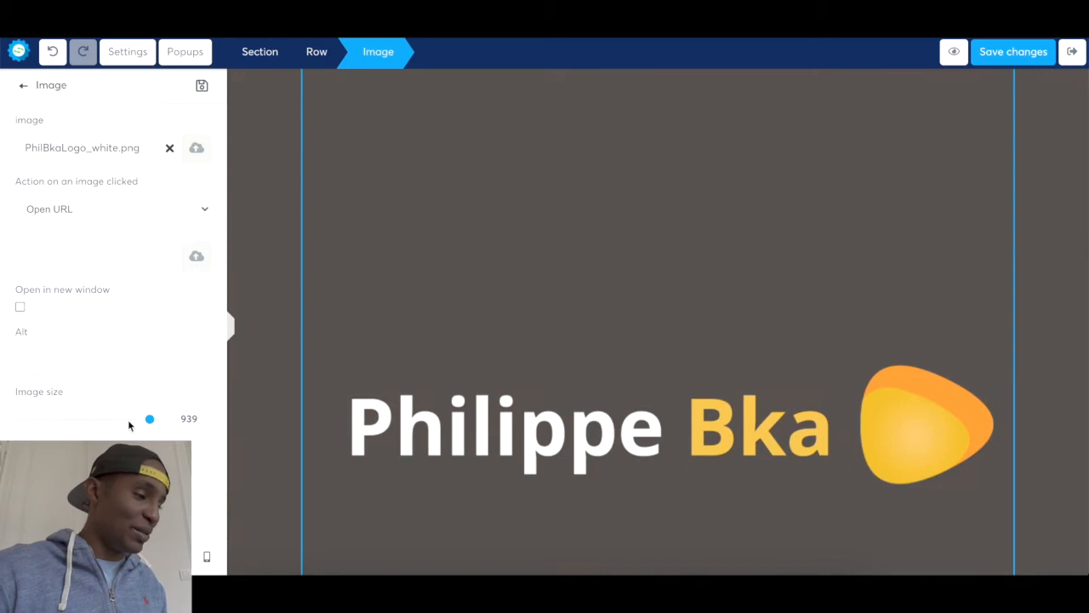
pyautogui.moveTo(156, 424); pyautogui.dragTo(51, 428)
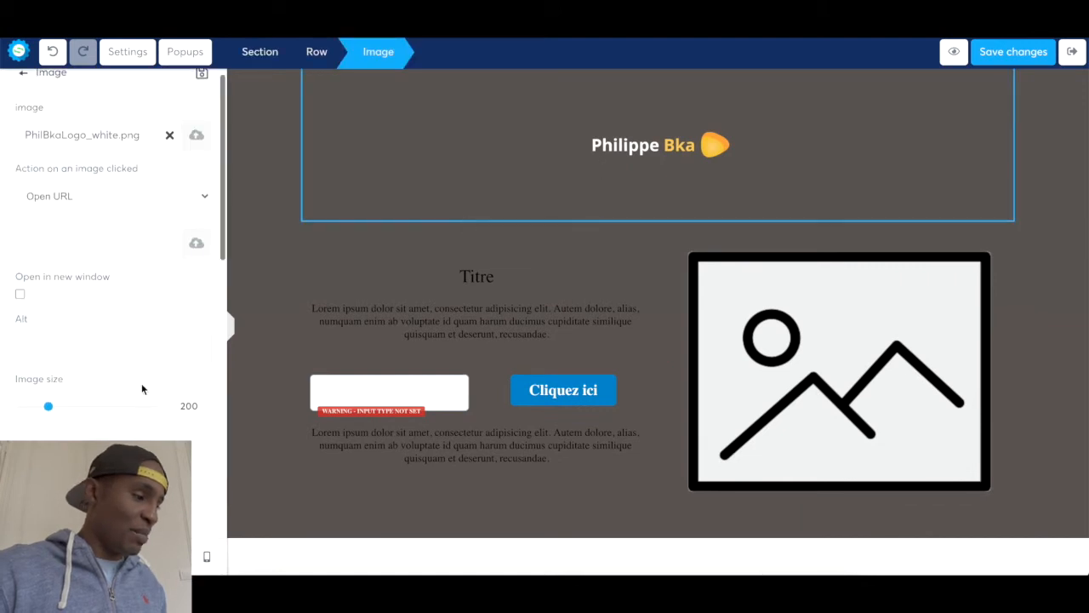
pyautogui.scroll(-3, 142, 384)
pyautogui.scroll(-1, 141, 389)
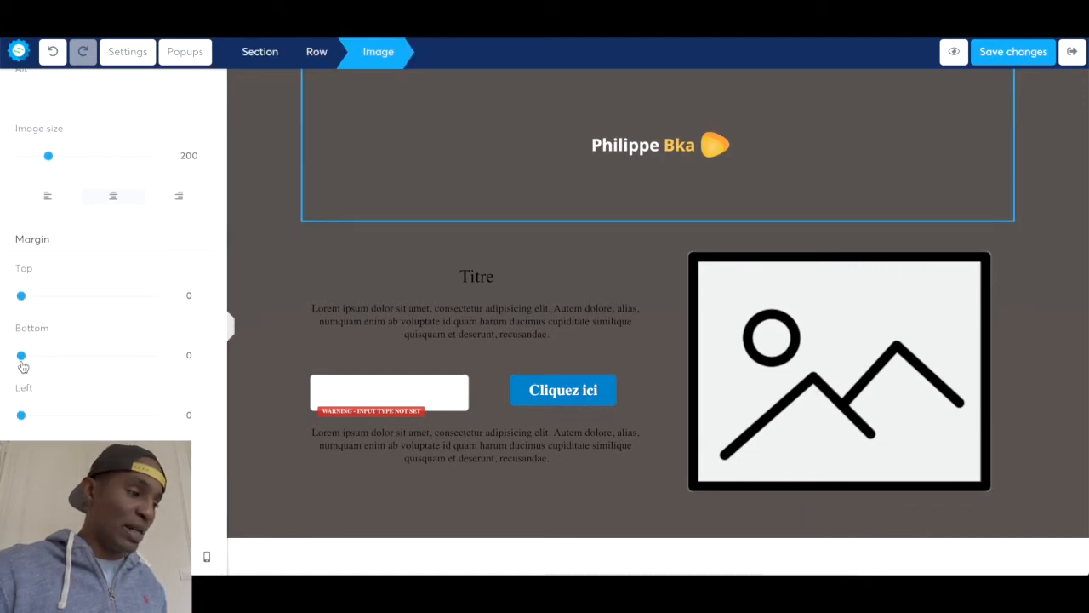
pyautogui.click(201, 359)
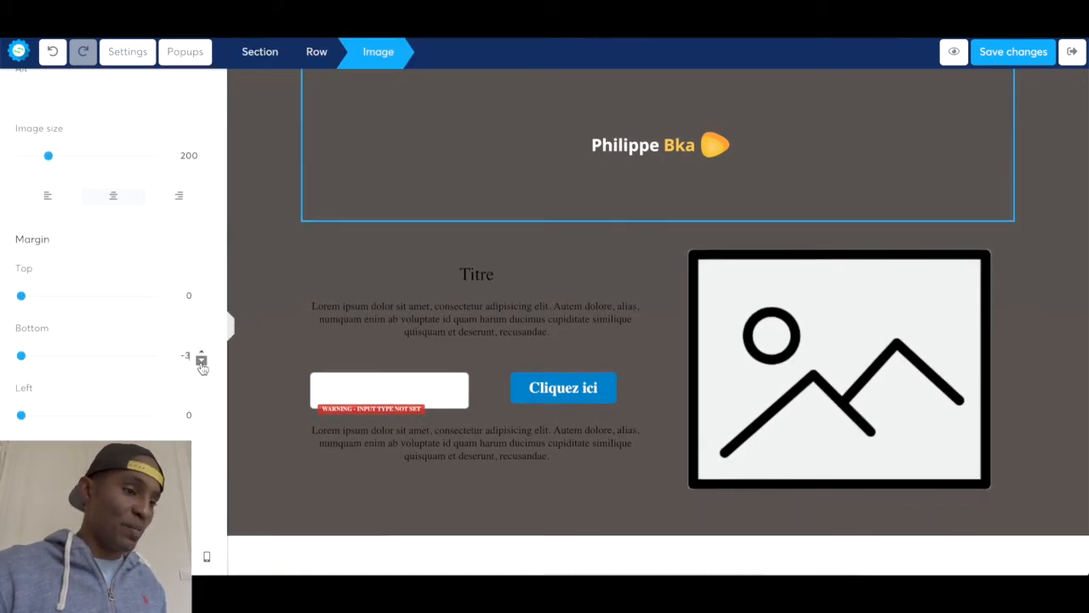
pyautogui.click(201, 359)
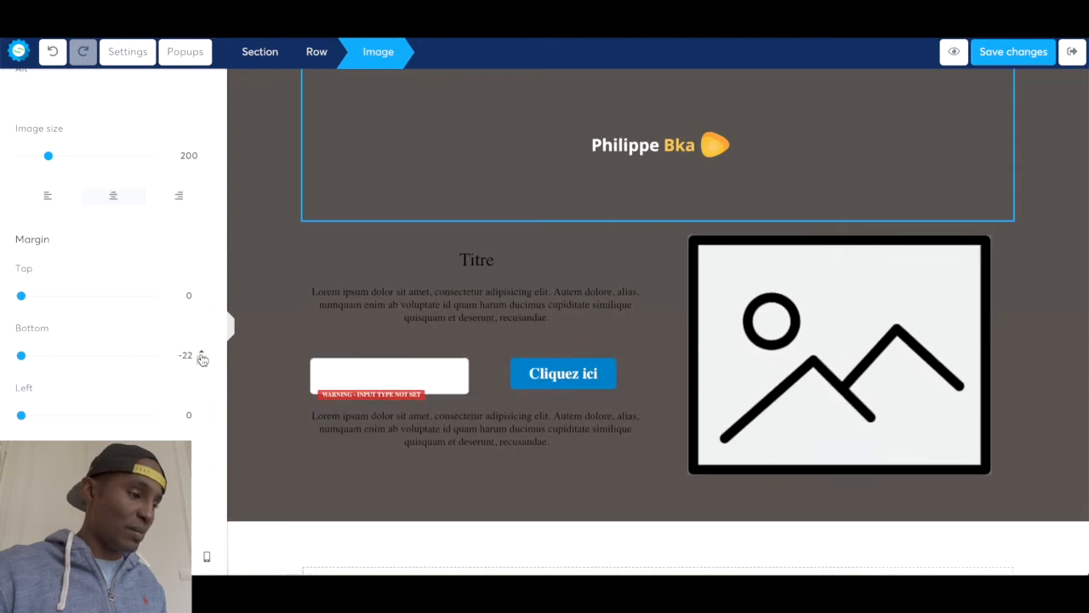
pyautogui.click(202, 354)
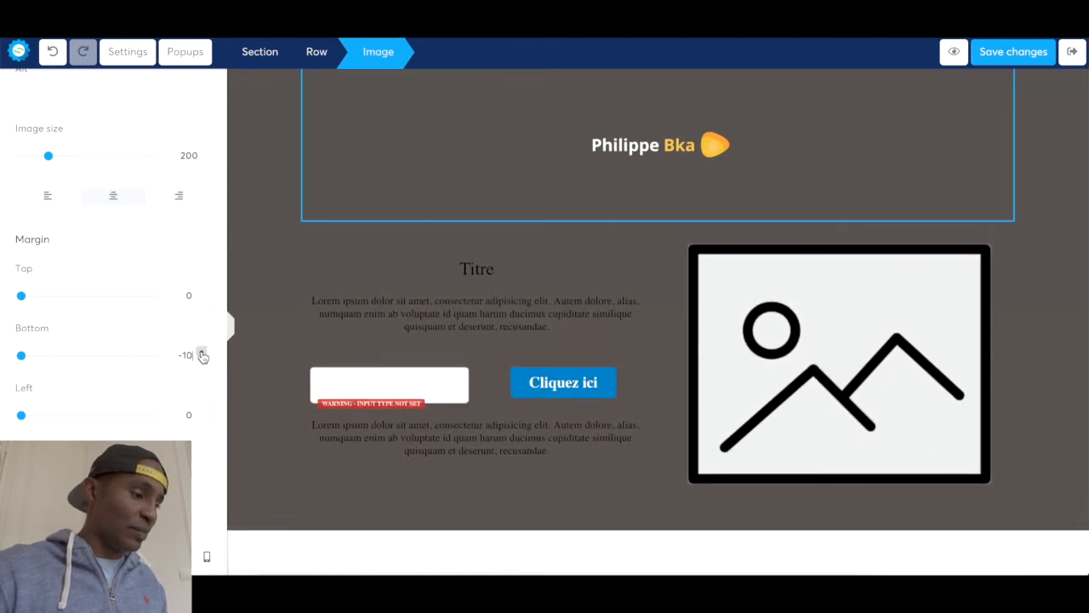
pyautogui.click(202, 354)
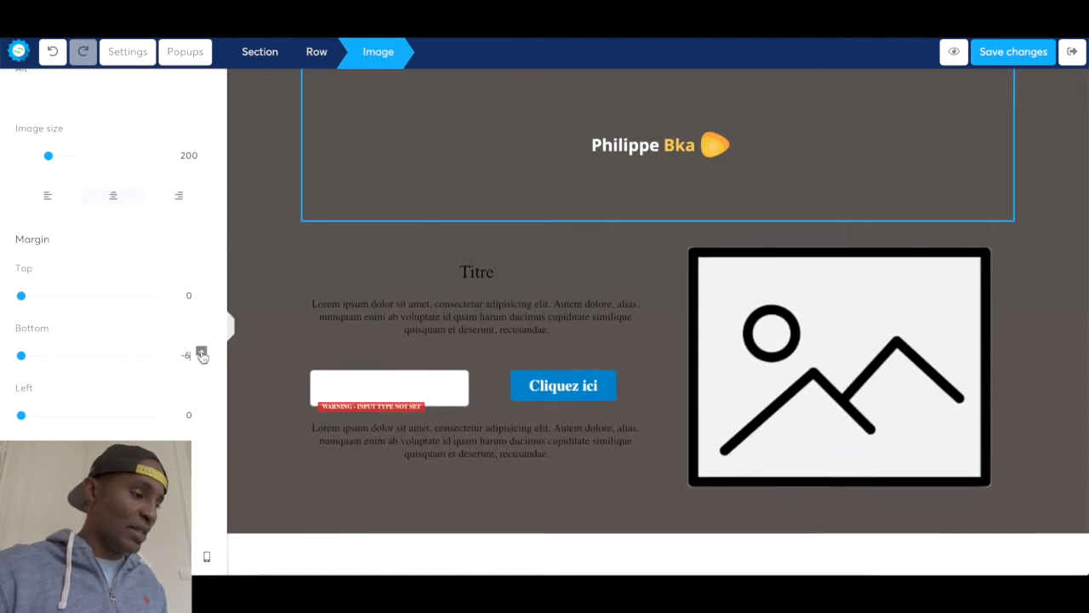
pyautogui.click(534, 193)
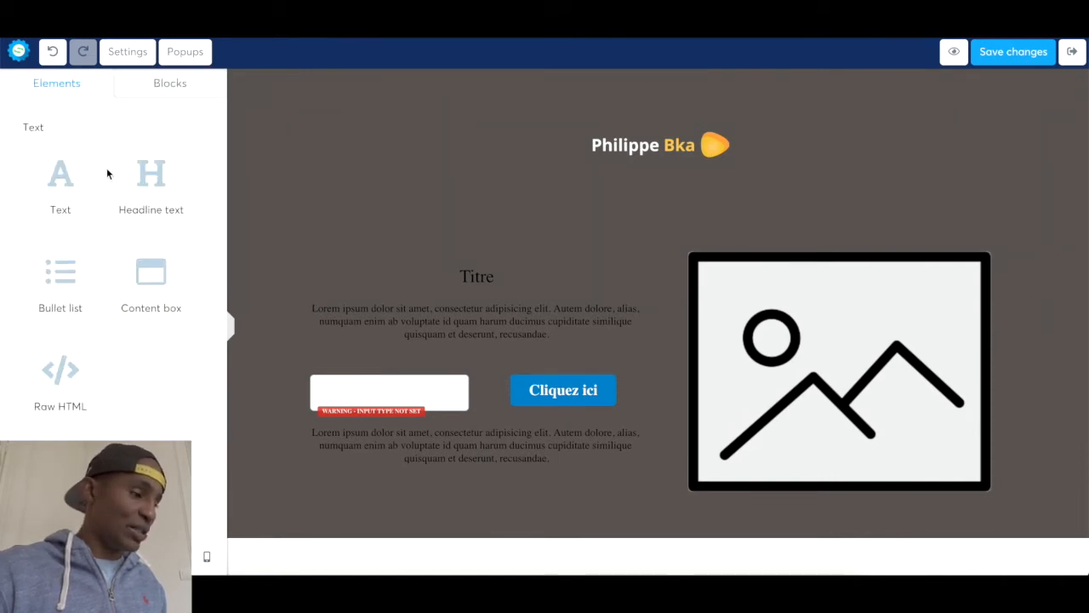
# - Remove the header logo image and browse to the Phil Bka Blog folder in Documents for a new upload
pyautogui.click(634, 130)
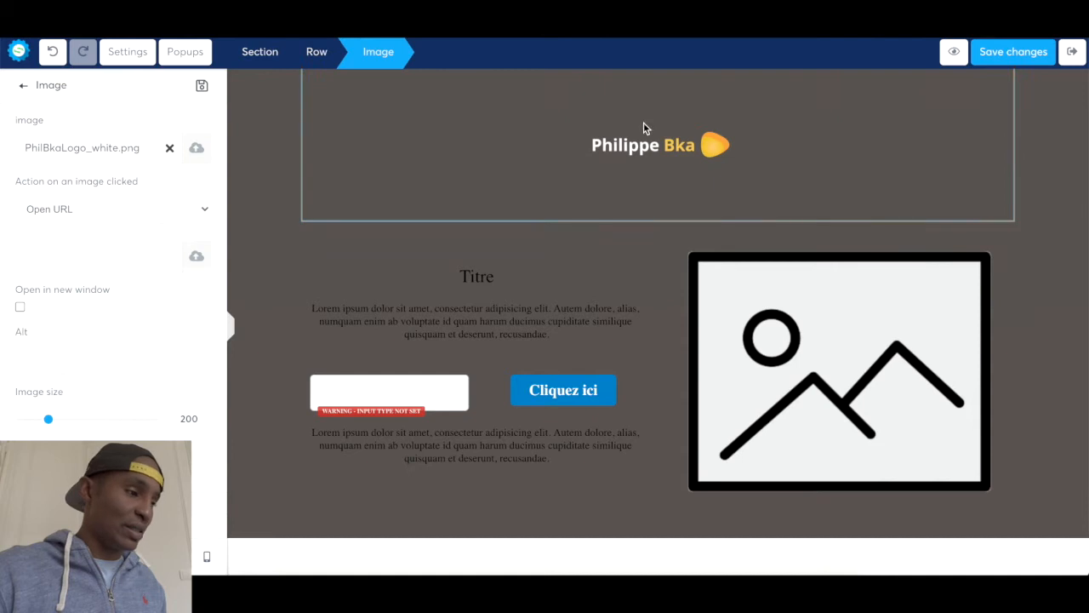
pyautogui.click(170, 150)
pyautogui.click(195, 152)
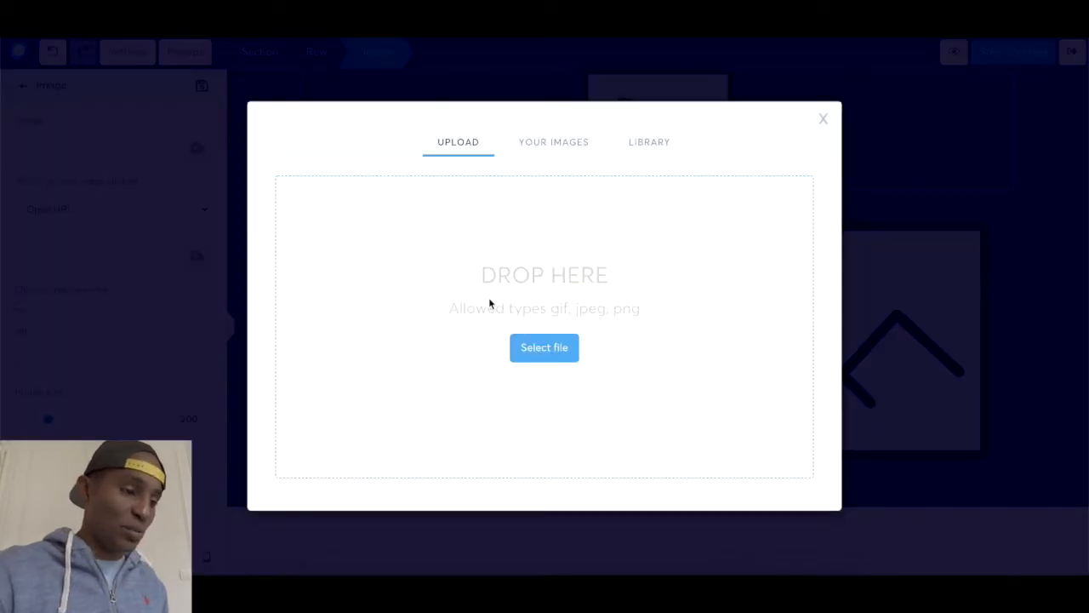
pyautogui.click(525, 350)
pyautogui.click(299, 150)
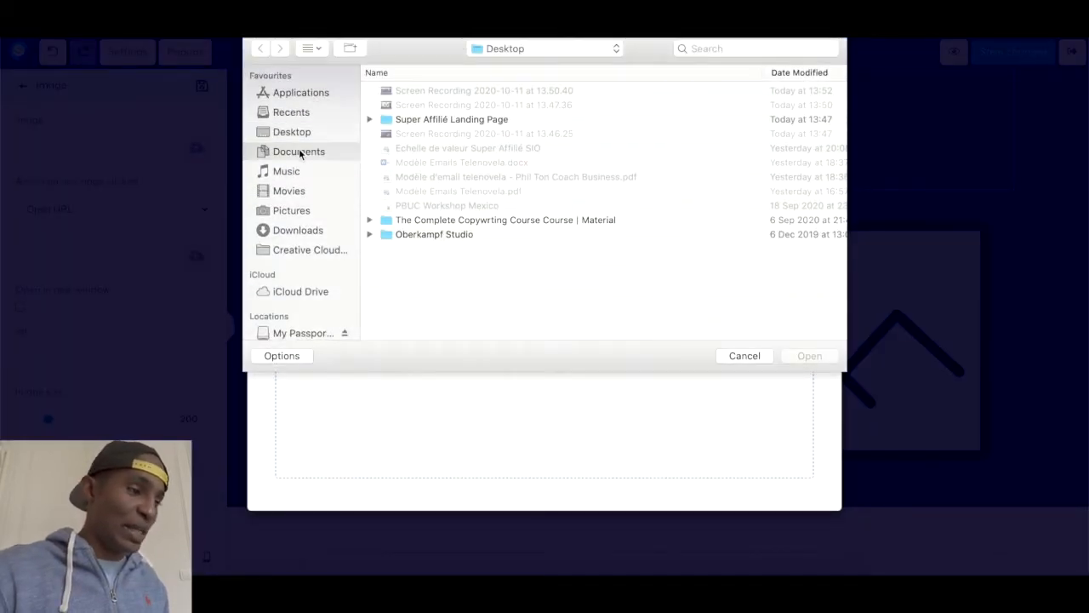
pyautogui.click(418, 106)
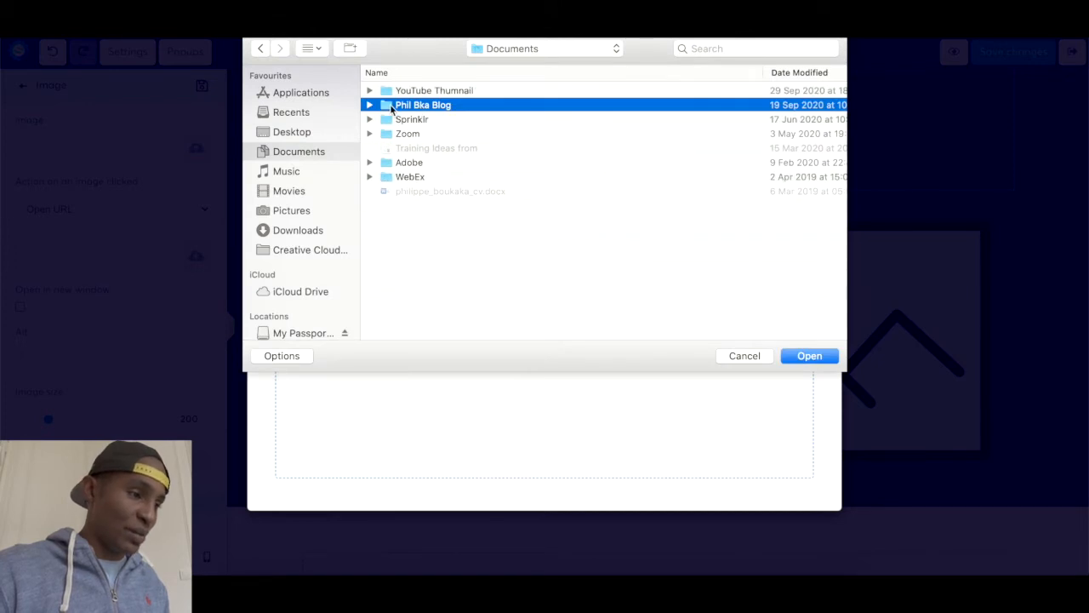
pyautogui.doubleClick(390, 105)
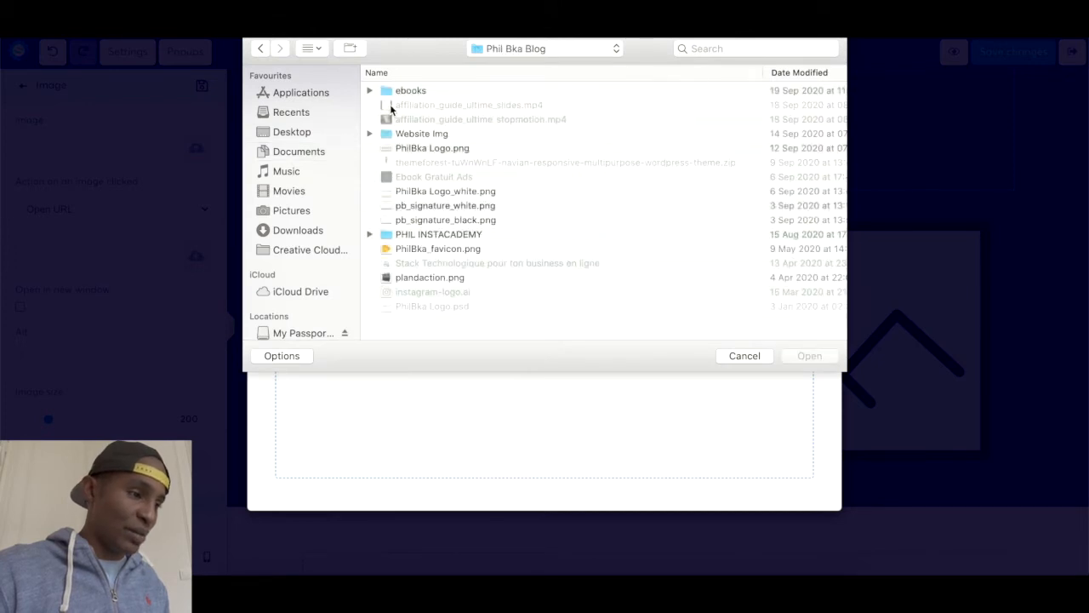
# - Upload PhilBka Logo_white.png and insert it into the header image element
pyautogui.click(442, 211)
pyautogui.click(455, 191)
pyautogui.press('space')
pyautogui.press('space')
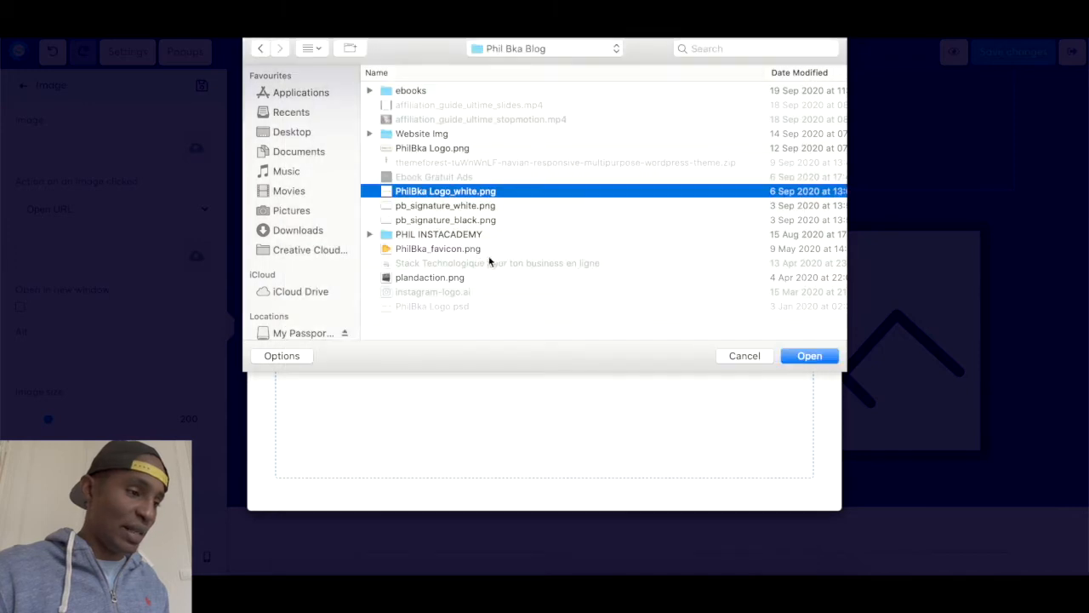
pyautogui.click(810, 355)
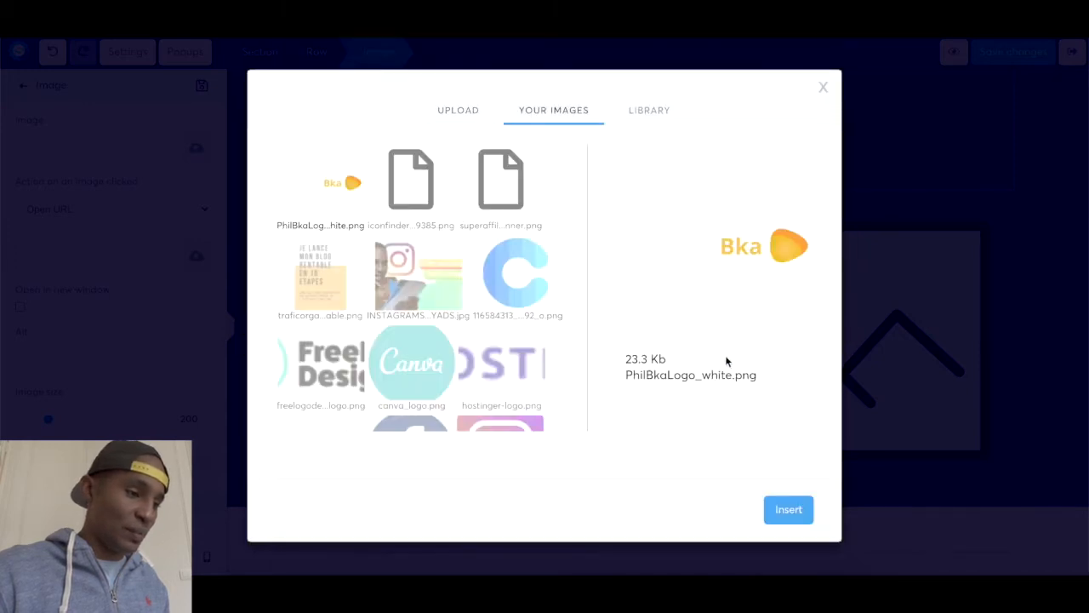
pyautogui.click(790, 511)
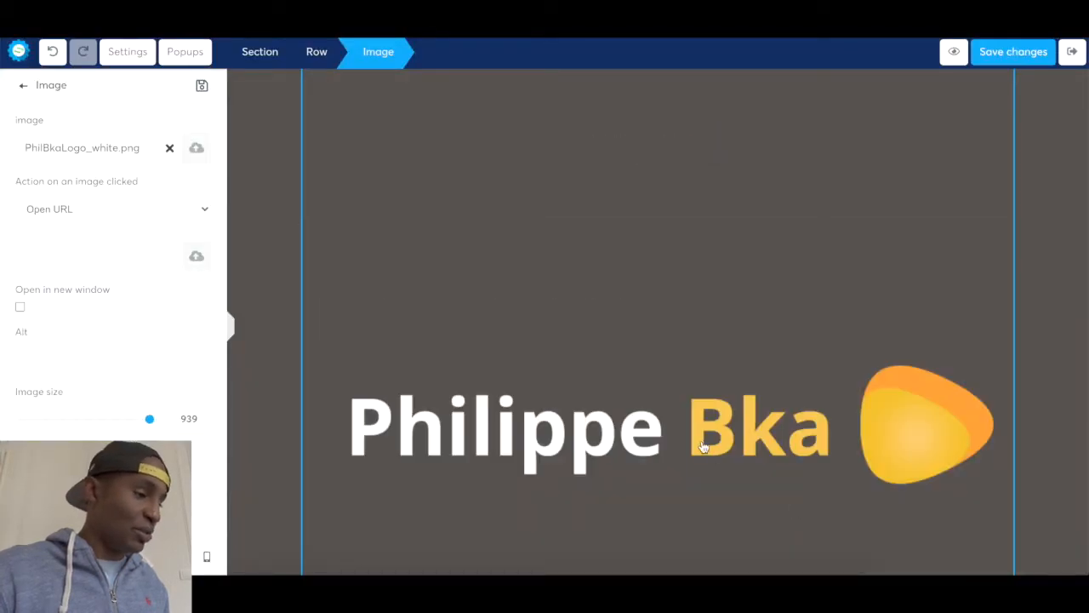
# - Reduce the header logo's image size to 297
pyautogui.click(474, 372)
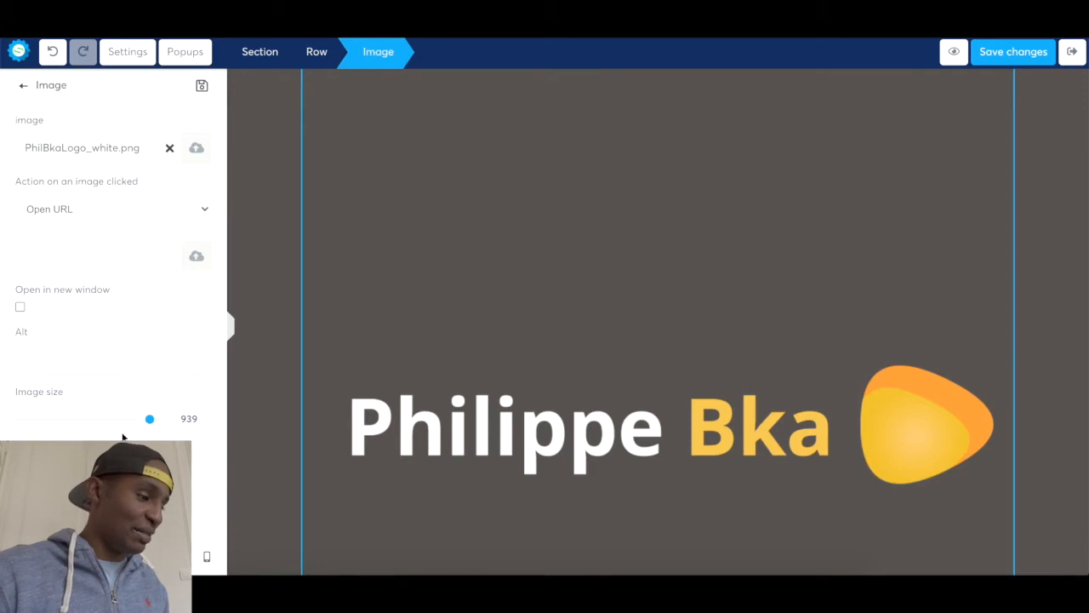
pyautogui.moveTo(152, 423); pyautogui.dragTo(63, 423)
pyautogui.scroll(-4, 96, 418)
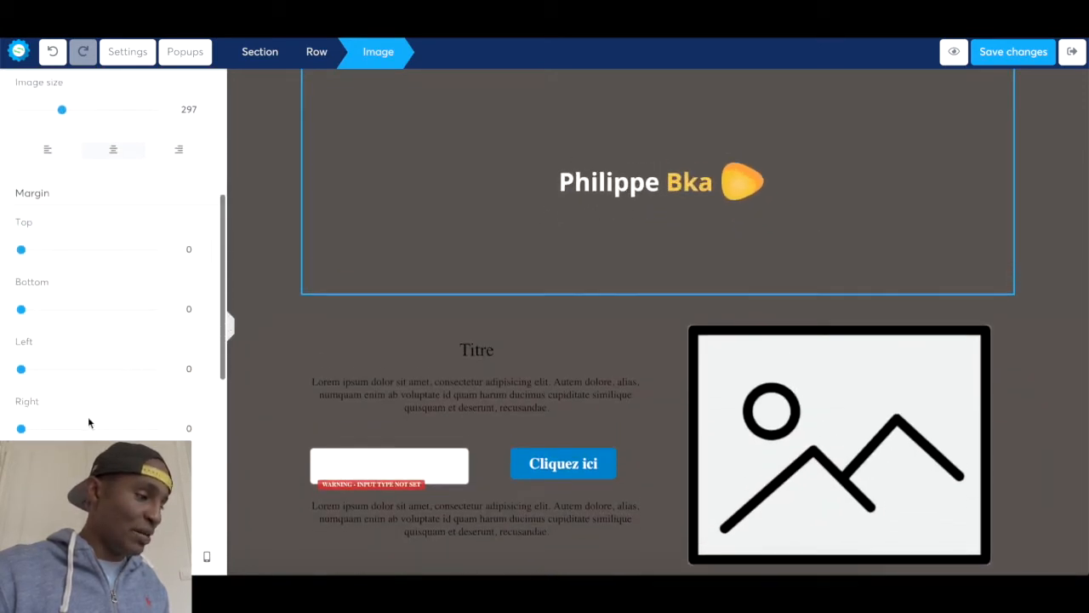
pyautogui.scroll(-2, 153, 286)
pyautogui.scroll(1, 153, 287)
pyautogui.scroll(-4, 153, 287)
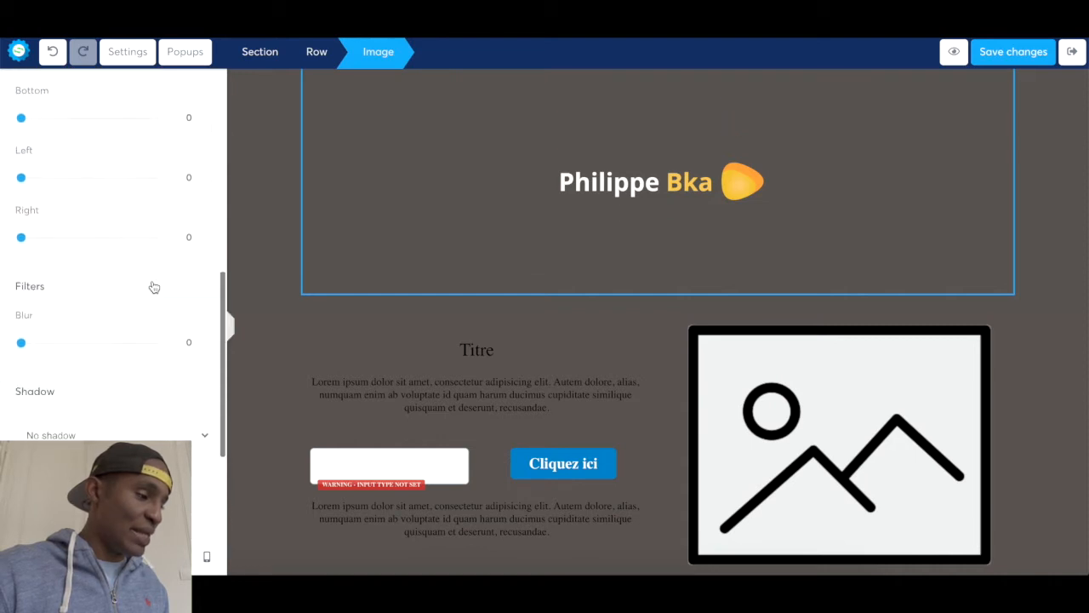
pyautogui.scroll(6, 153, 286)
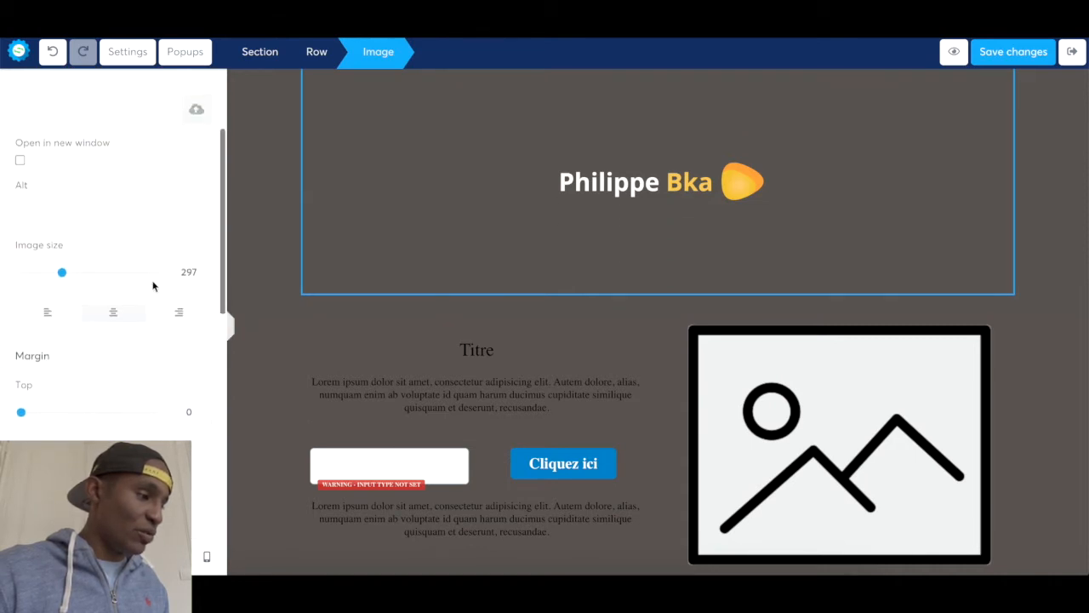
pyautogui.scroll(1, 153, 287)
# - Set the header logo's bottom and top margins to -100 each
pyautogui.scroll(-5, 153, 285)
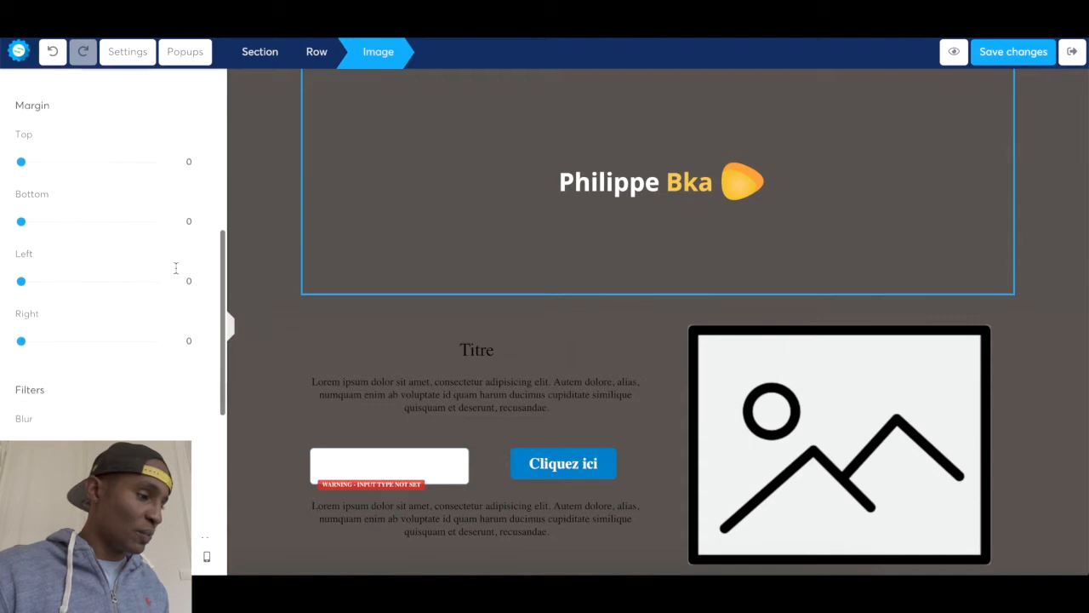
pyautogui.click(202, 227)
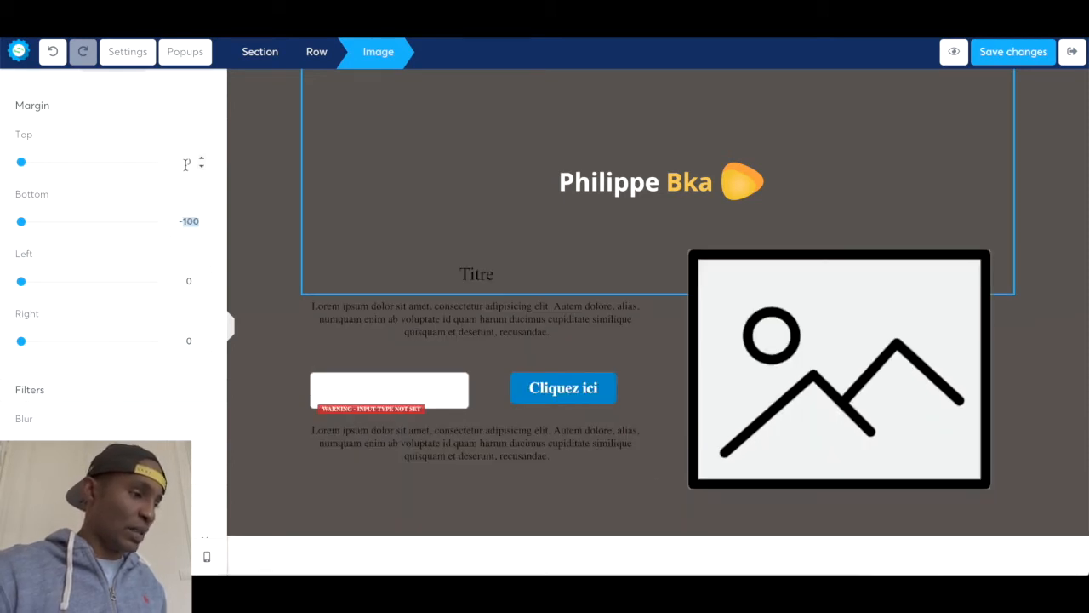
pyautogui.write('100')
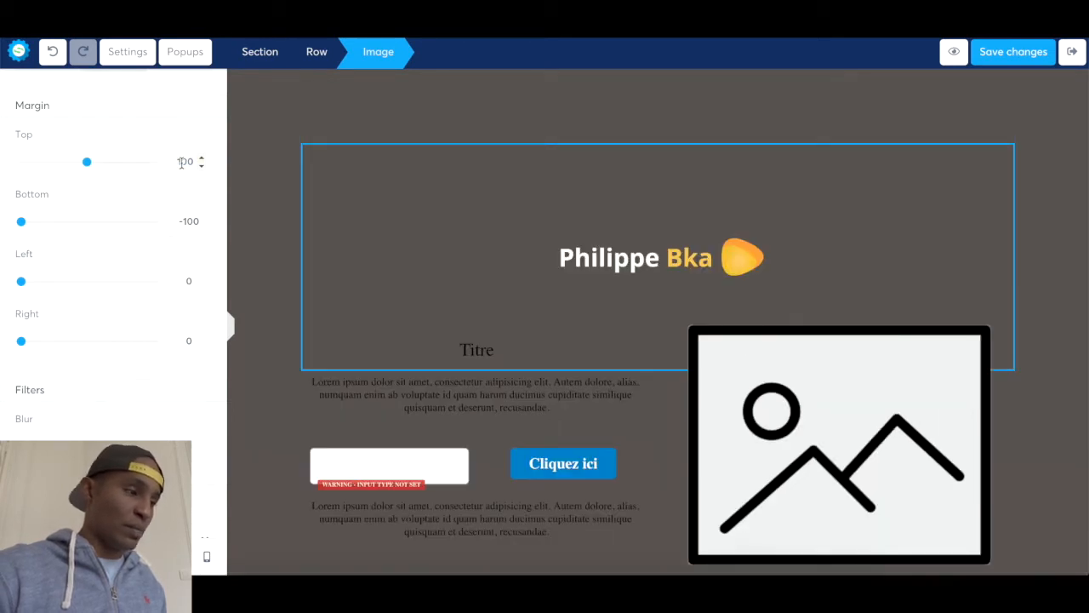
pyautogui.click(180, 161)
pyautogui.write('-')
pyautogui.click(987, 315)
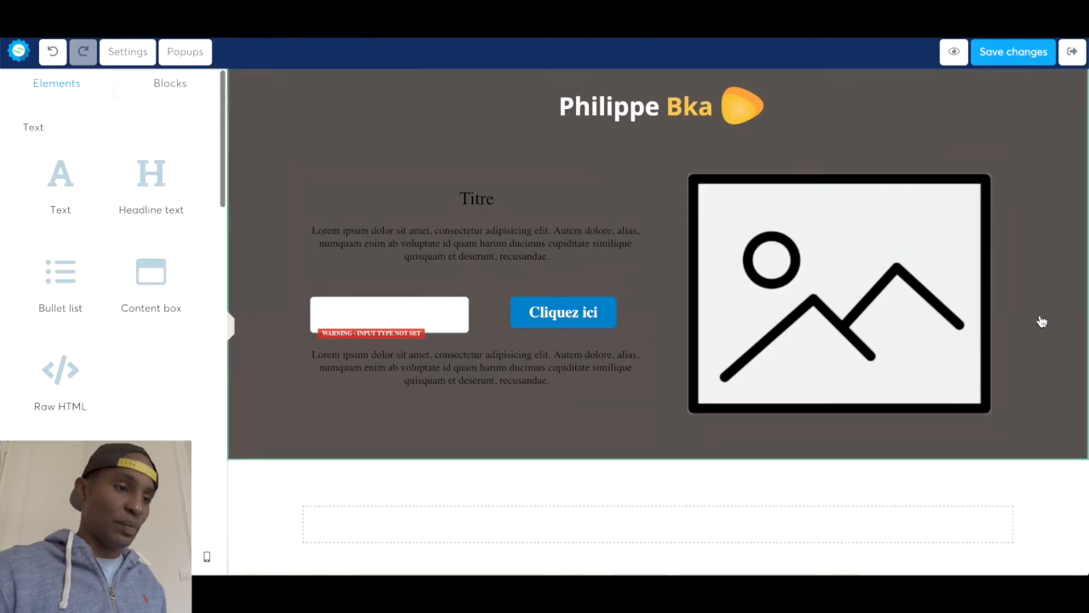
# - Upload super affilié SIO image.jpg from the Super Affilié Landing Page folder and insert it in place of the hero section's placeholder image
pyautogui.scroll(1, 1040, 321)
pyautogui.click(1041, 321)
pyautogui.click(1082, 238)
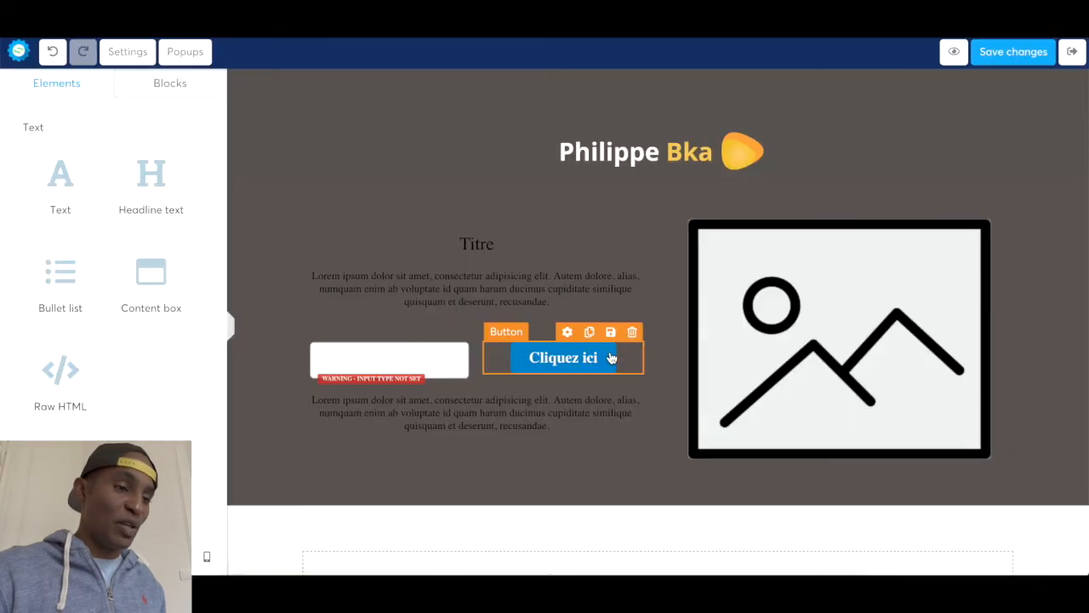
pyautogui.click(845, 368)
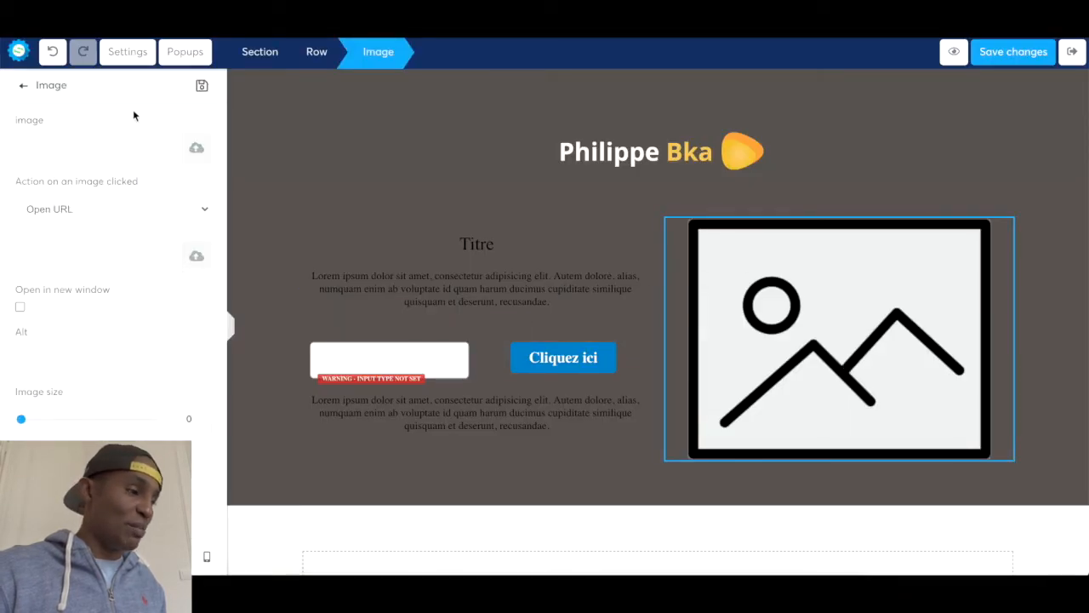
pyautogui.click(187, 149)
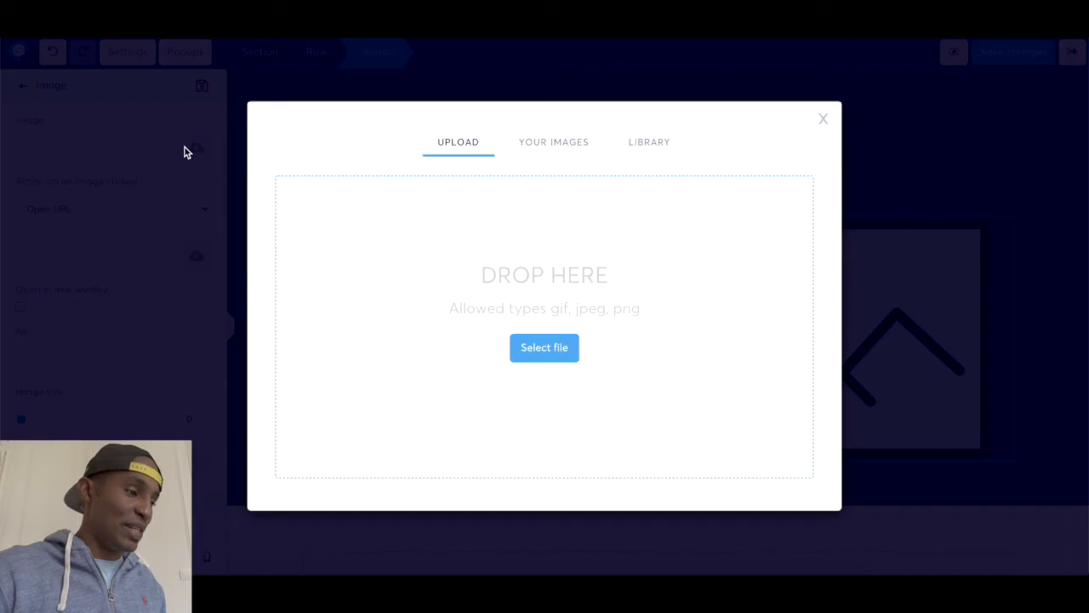
pyautogui.click(508, 232)
pyautogui.click(302, 133)
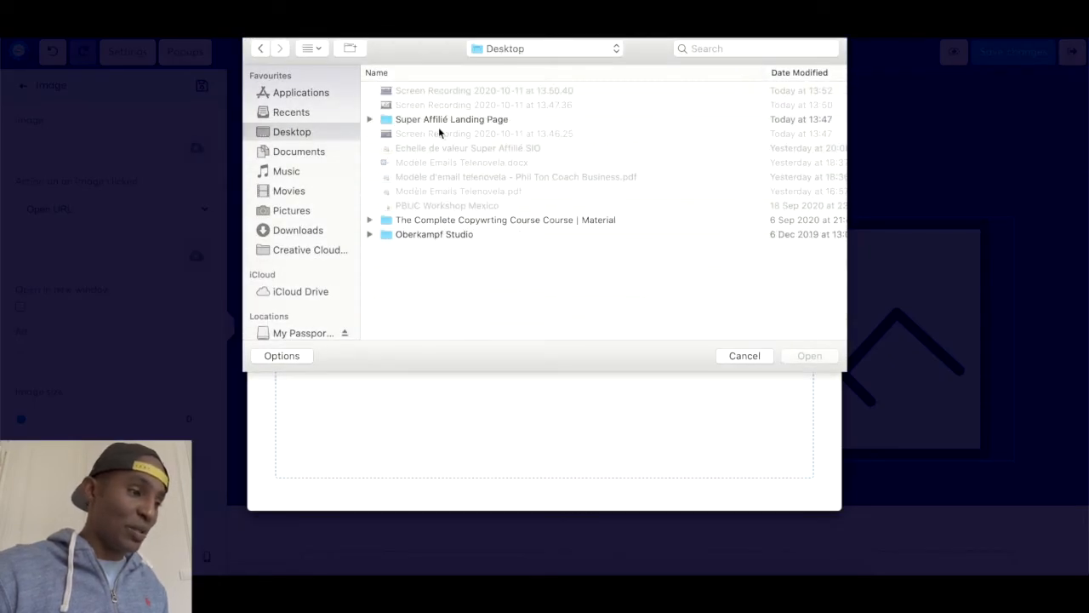
pyautogui.doubleClick(439, 124)
pyautogui.click(436, 191)
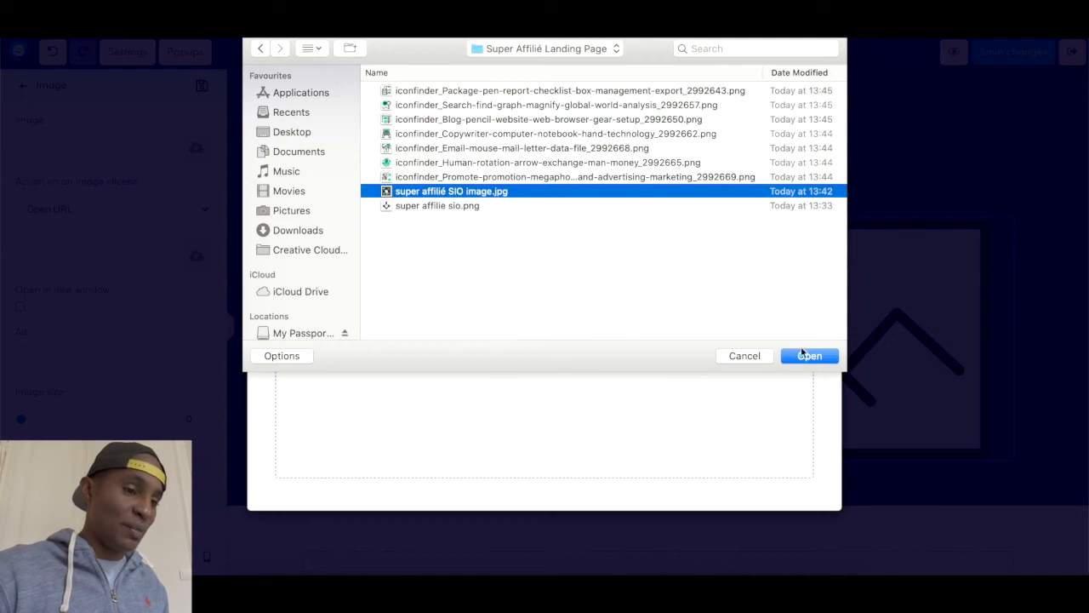
pyautogui.click(808, 356)
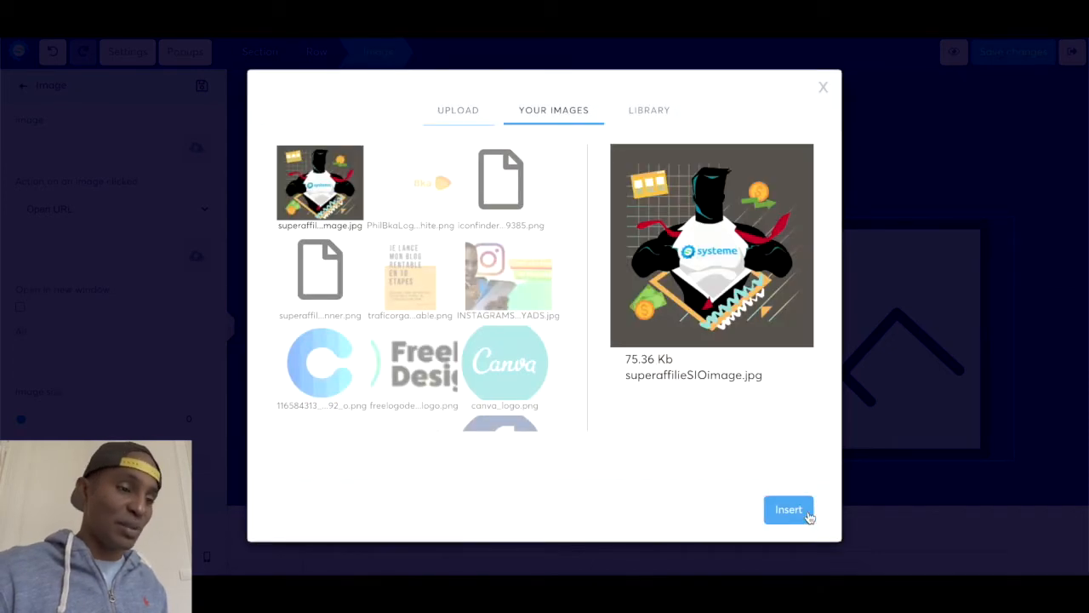
pyautogui.click(789, 511)
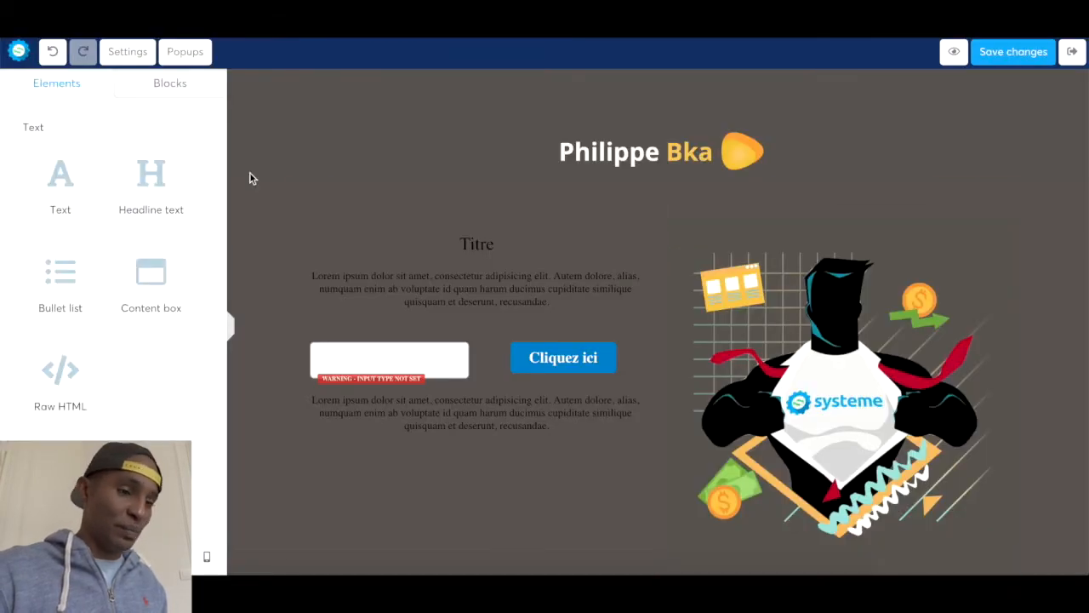
# - Switch to the Challenge Invitation Page template preview and inspect the hero headline's code
pyautogui.click(1026, 411)
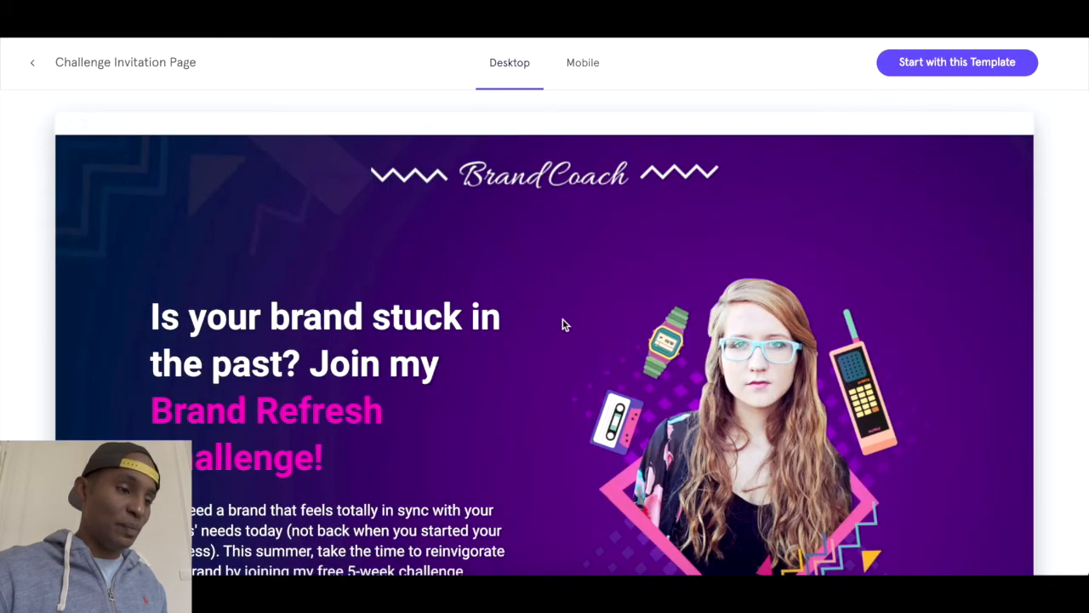
pyautogui.scroll(-3, 563, 328)
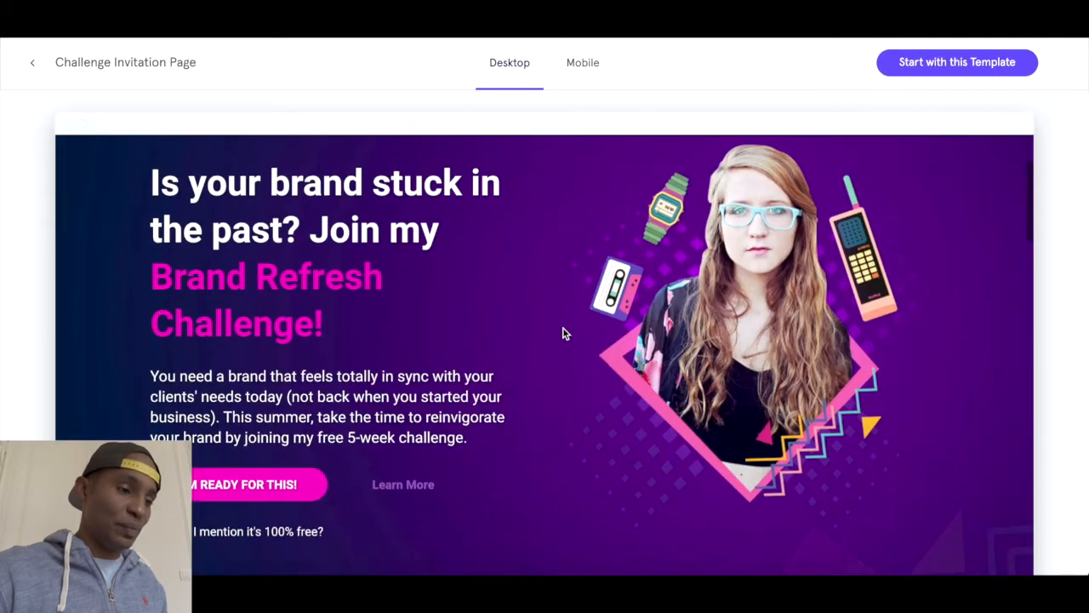
pyautogui.tripleClick(234, 220)
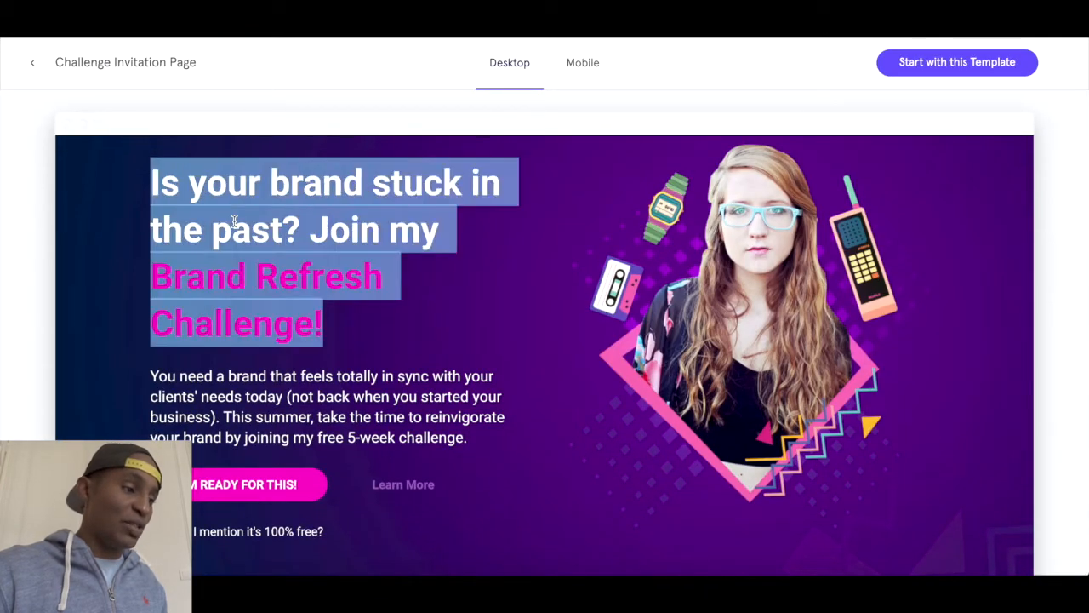
pyautogui.tripleClick(294, 268)
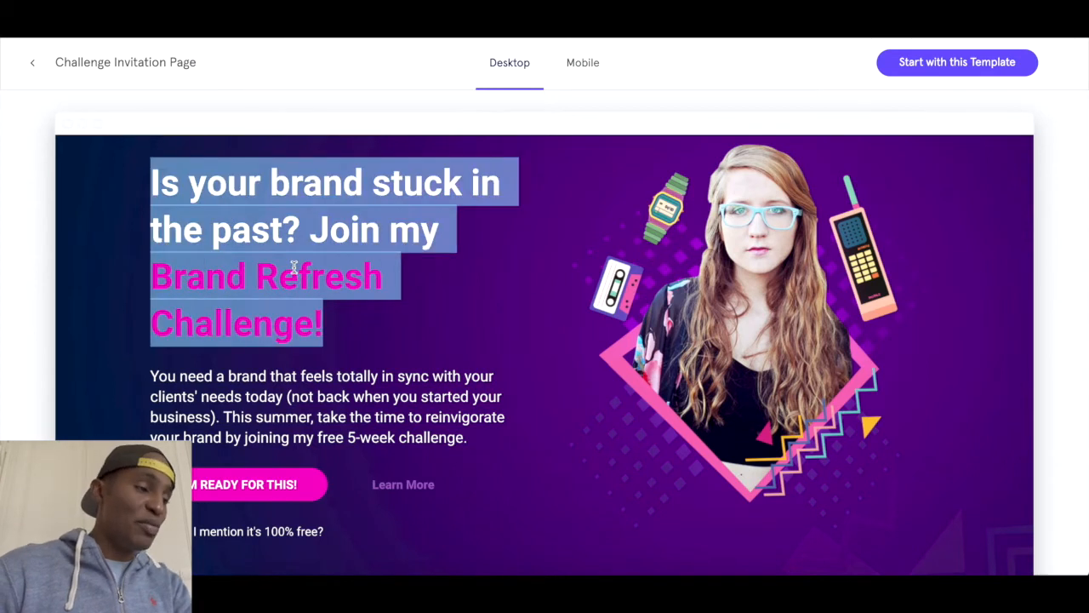
pyautogui.rightClick(293, 268)
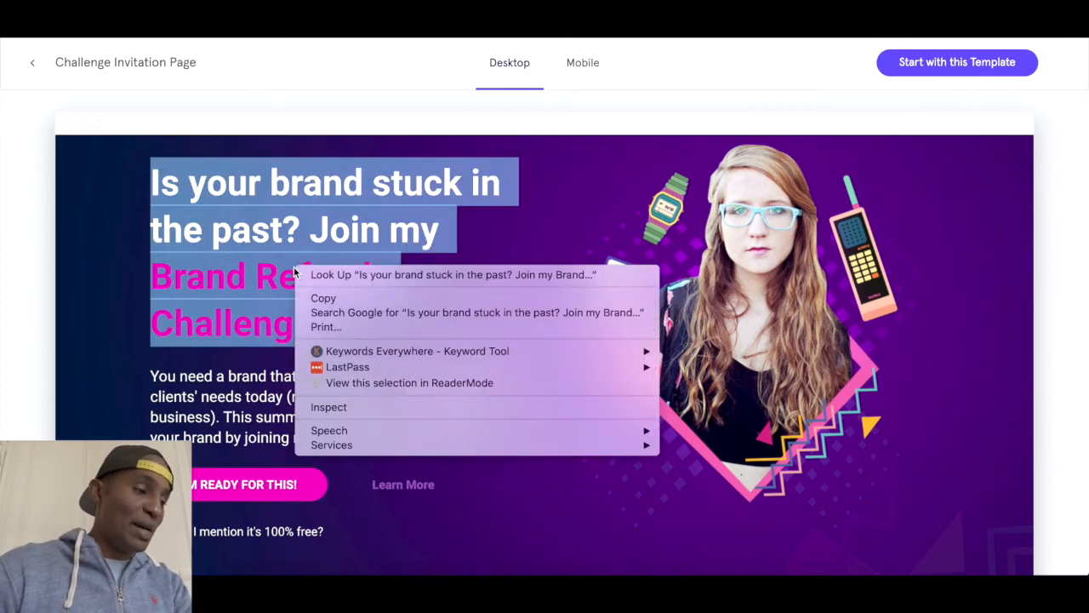
pyautogui.click(368, 410)
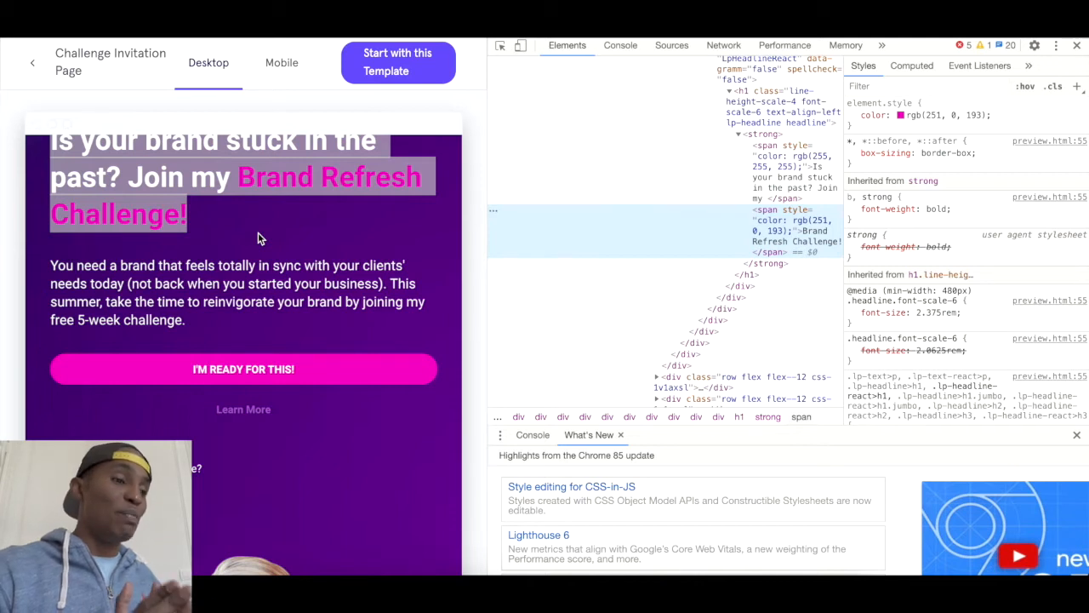
# - Filter the inspected headline's styles by "font" and look for its font family
pyautogui.scroll(3, 244, 223)
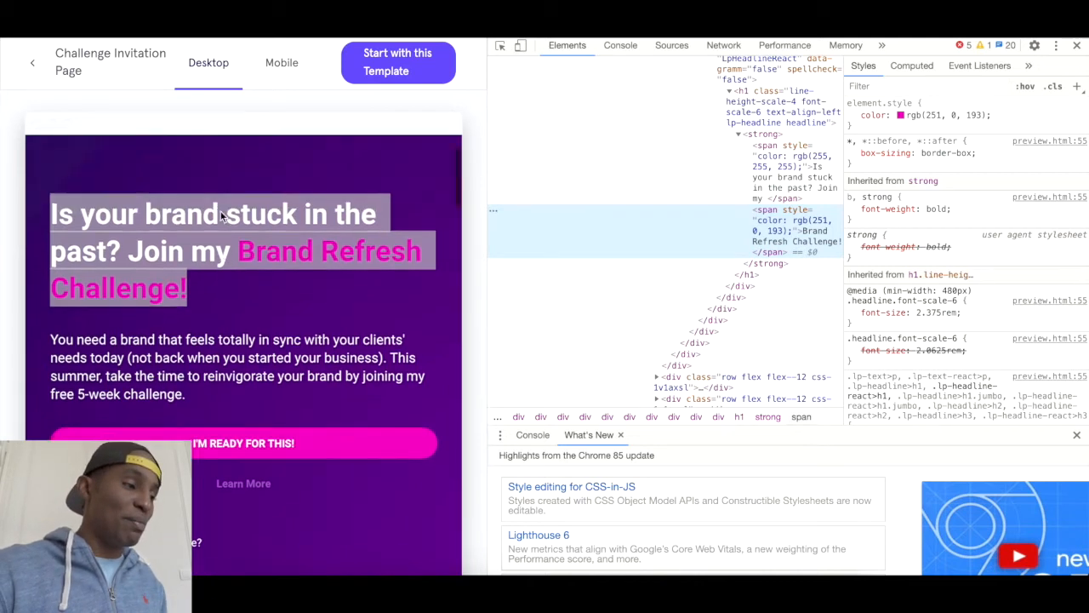
pyautogui.click(207, 280)
pyautogui.doubleClick(212, 312)
pyautogui.rightClick(204, 309)
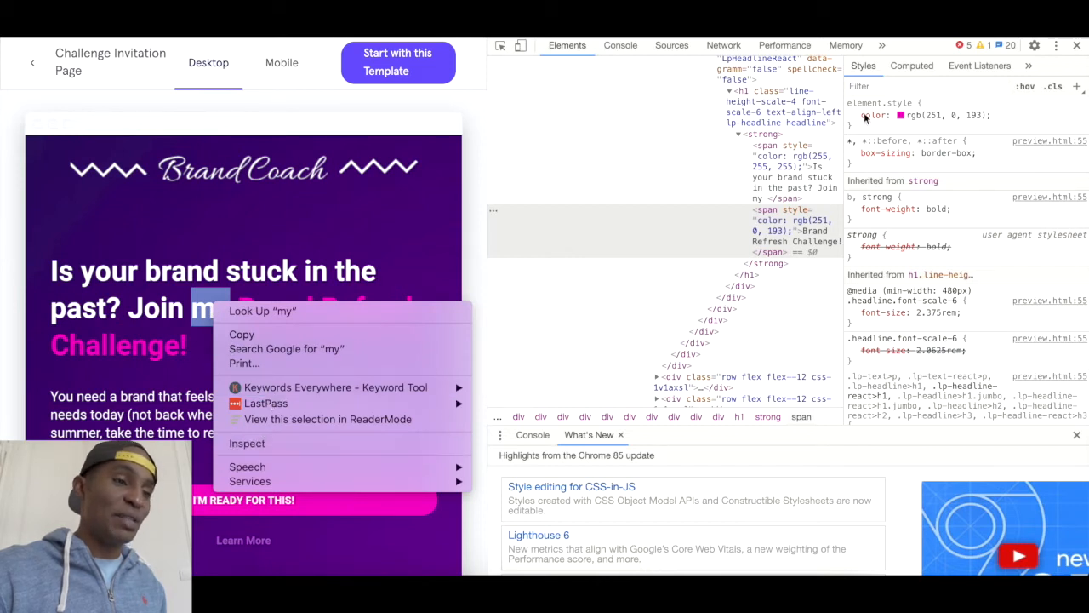
pyautogui.click(915, 88)
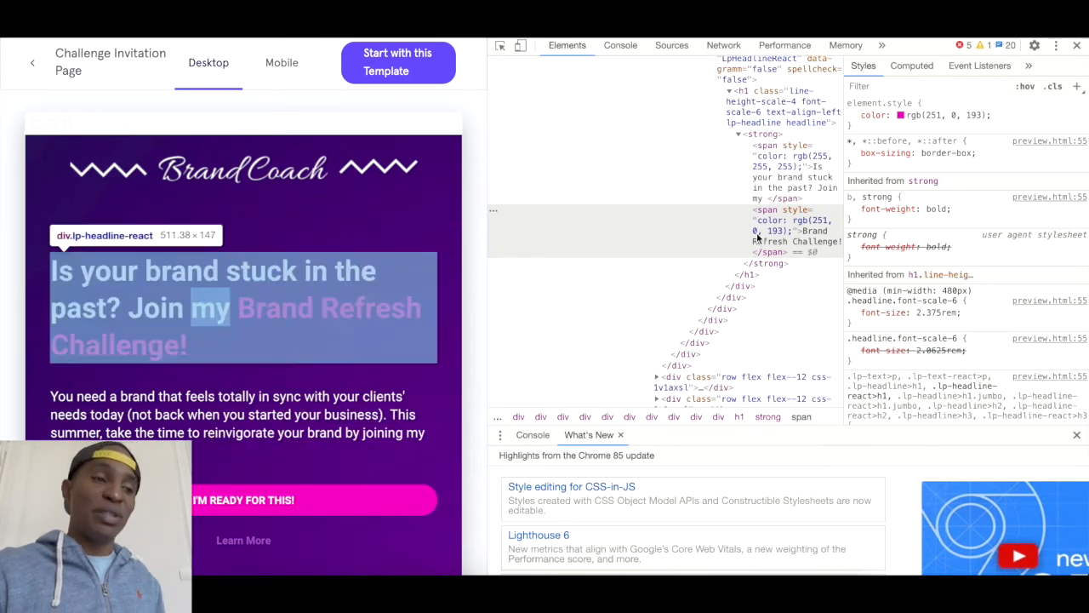
pyautogui.click(924, 88)
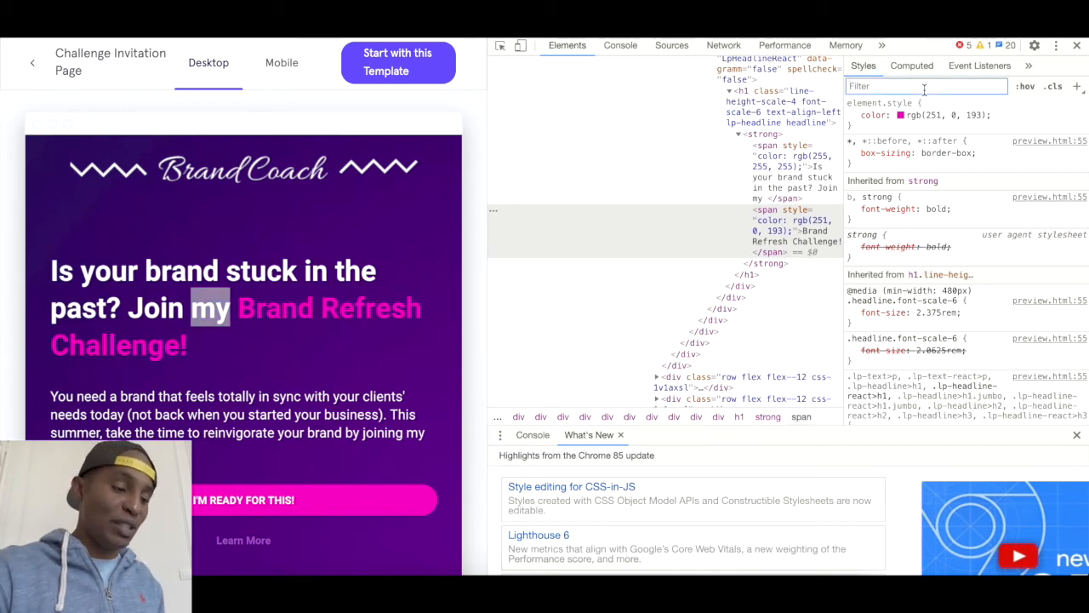
pyautogui.write('font')
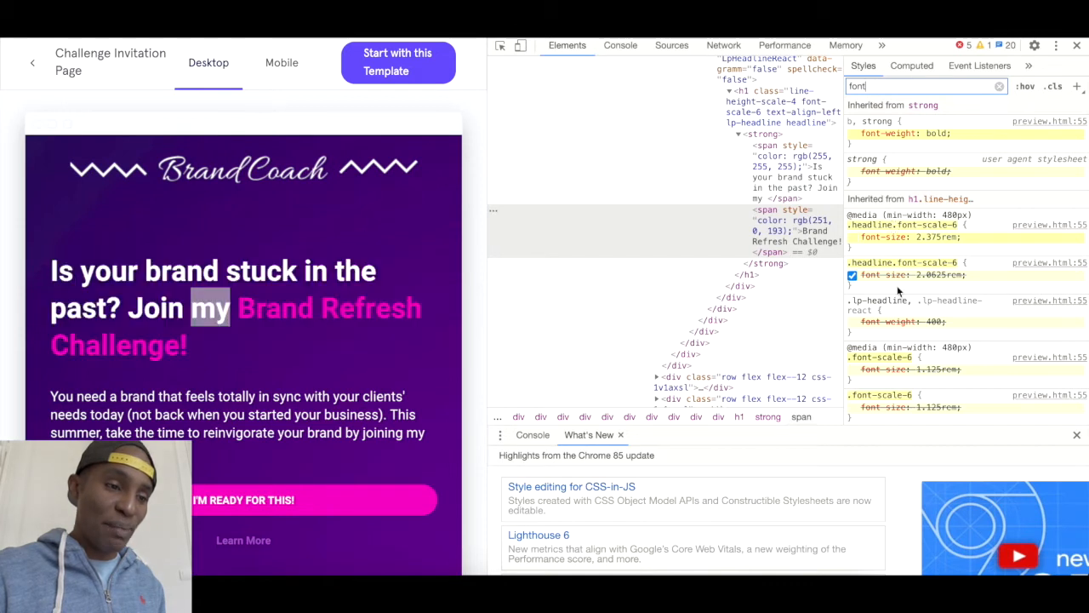
pyautogui.scroll(-3, 897, 290)
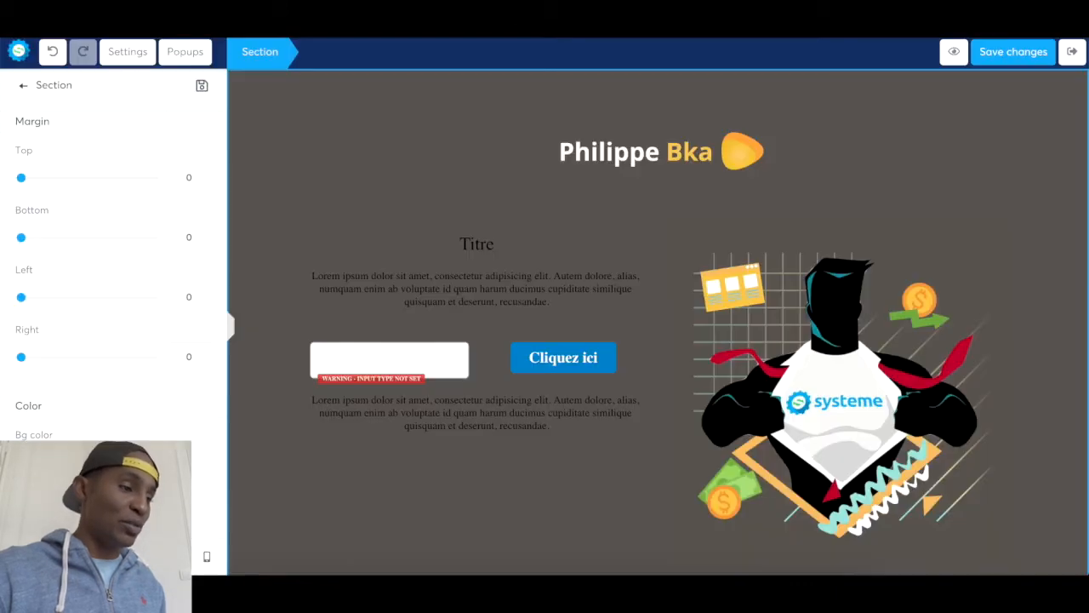
# - Return to the systeme.io editor and set the hero headline's text font to the Google font Roboto
pyautogui.click(511, 253)
pyautogui.click(489, 254)
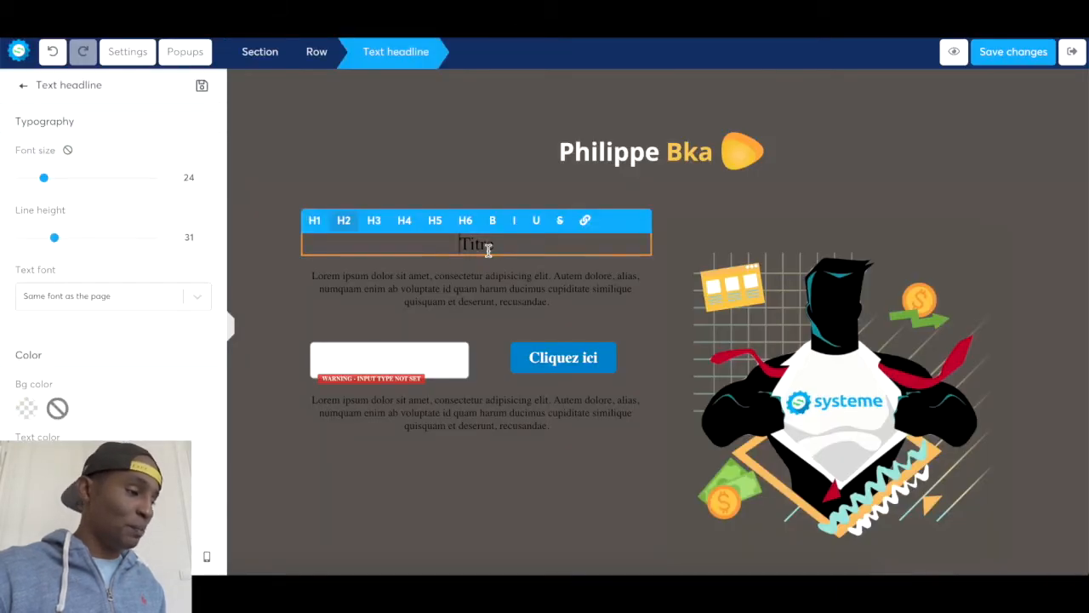
pyautogui.click(102, 296)
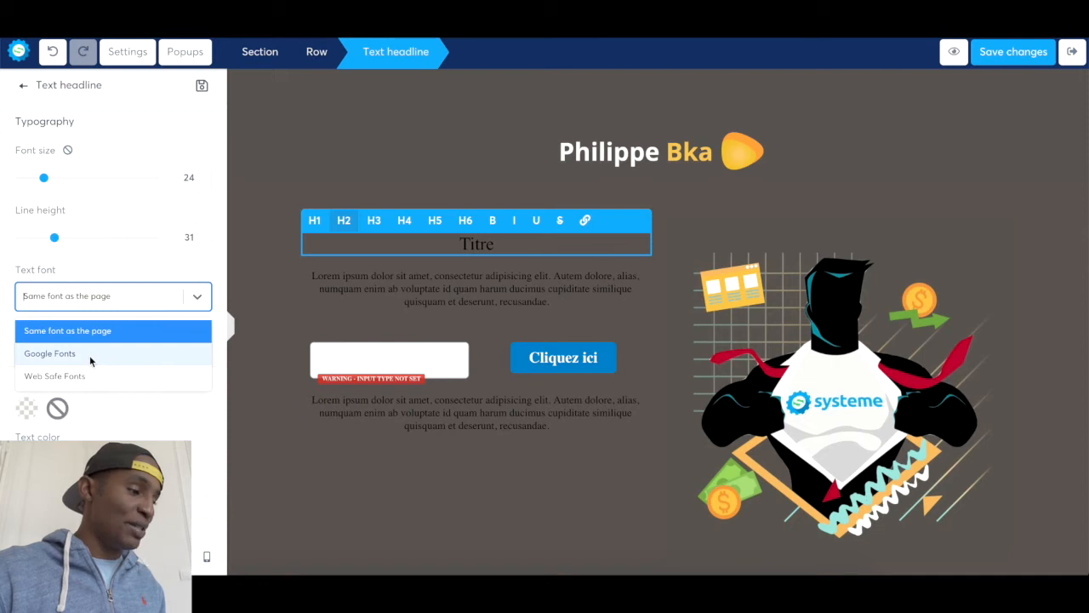
pyautogui.click(89, 355)
pyautogui.click(93, 336)
pyautogui.write('robot')
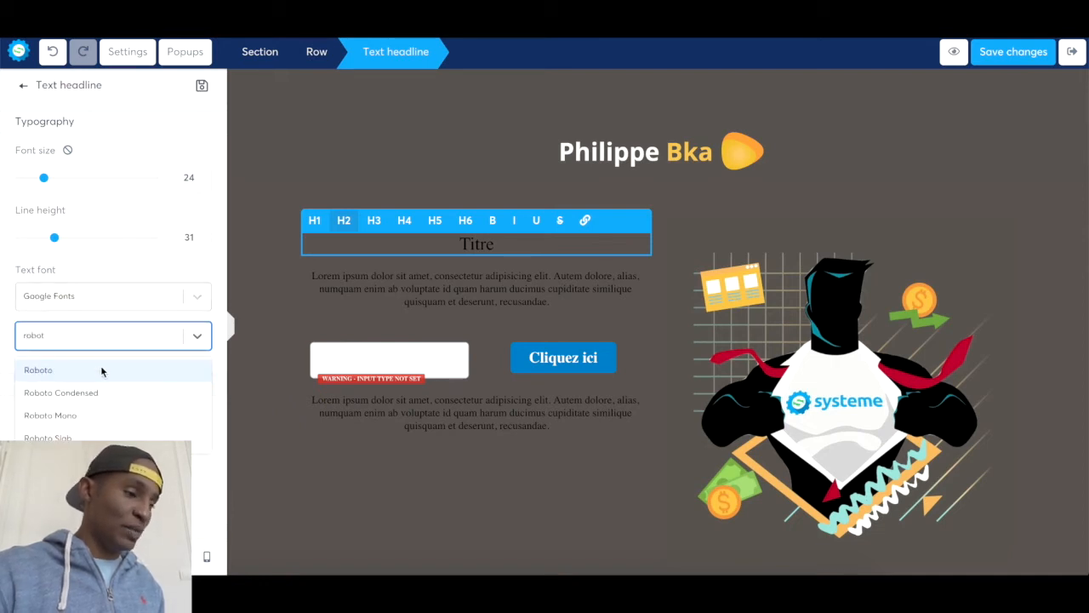
pyautogui.click(100, 369)
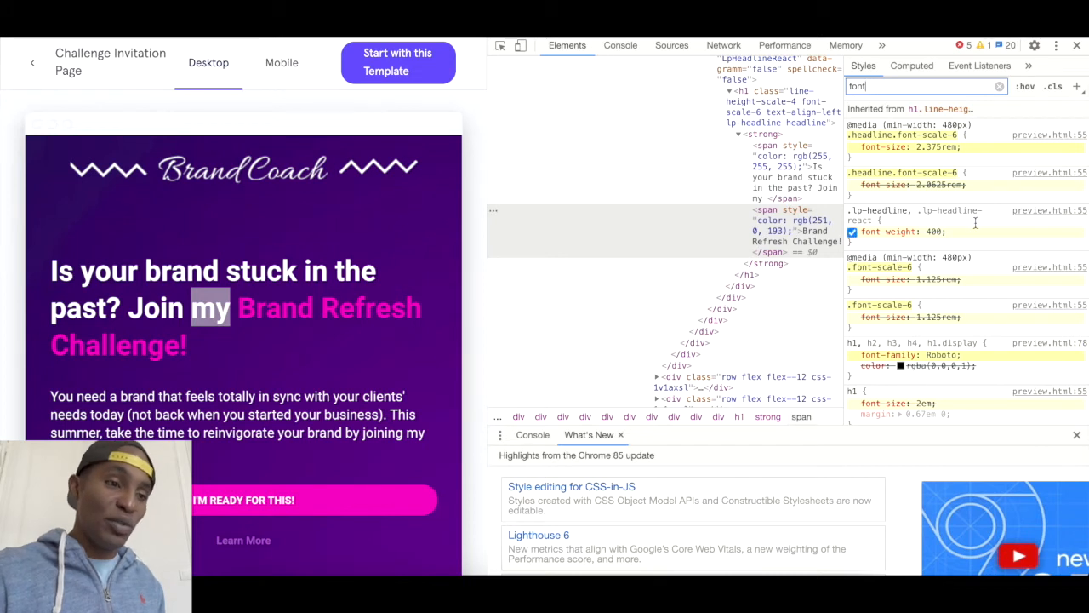
# - Switch back to the template preview and check the headline's font size styles and wording
pyautogui.scroll(1, 976, 228)
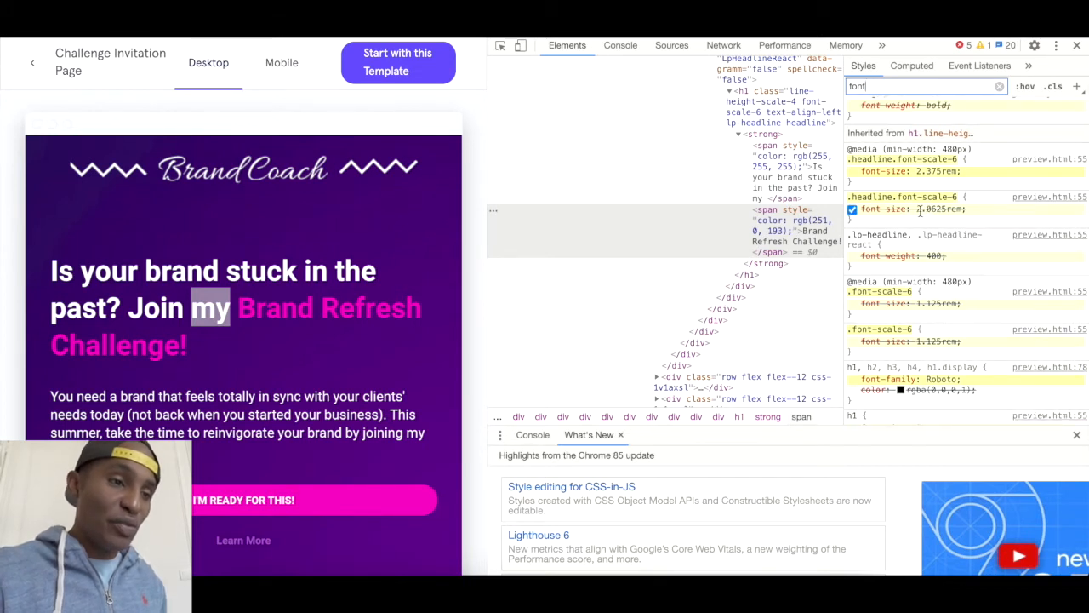
pyautogui.scroll(3, 919, 204)
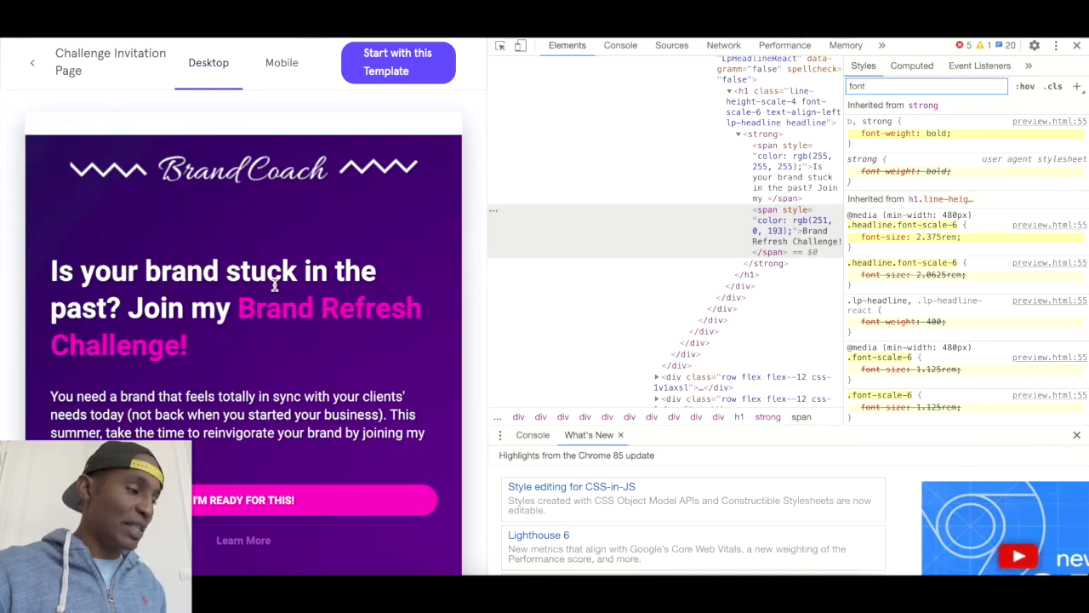
pyautogui.tripleClick(259, 288)
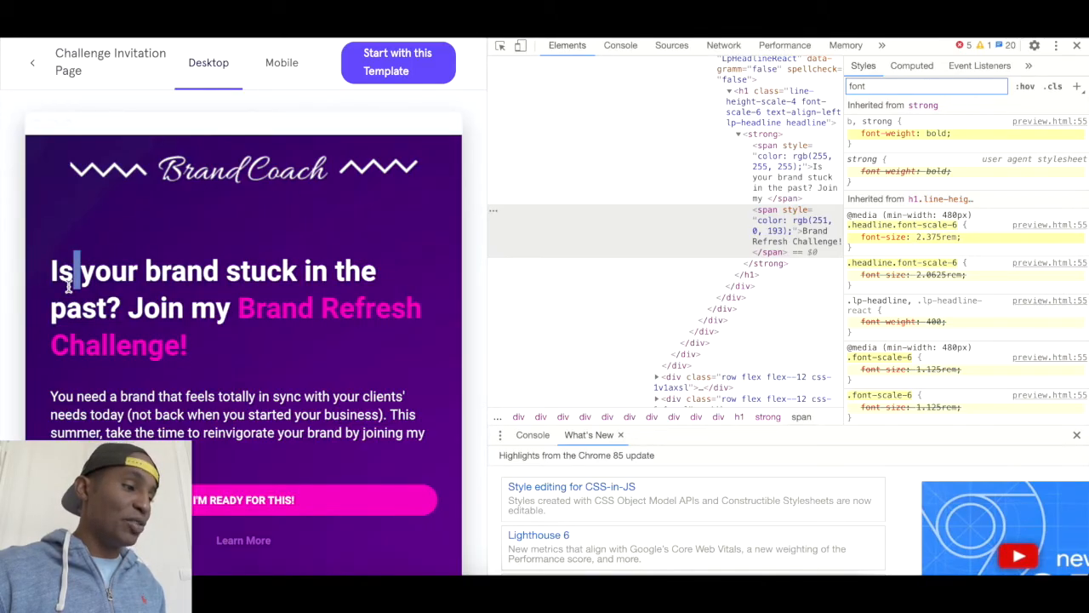
pyautogui.tripleClick(165, 316)
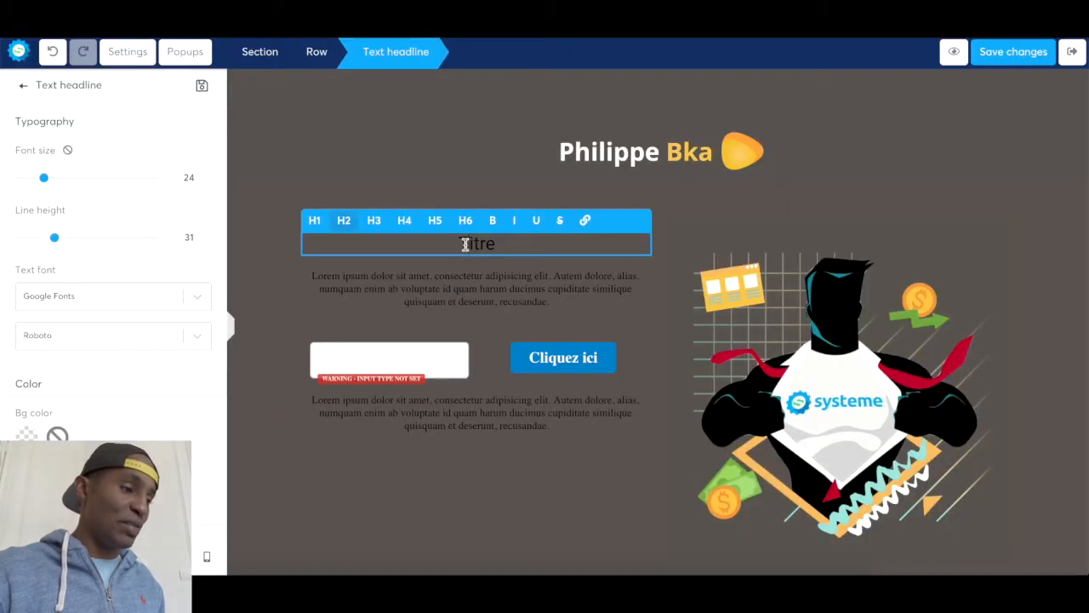
pyautogui.doubleClick(465, 244)
pyautogui.write('Est')
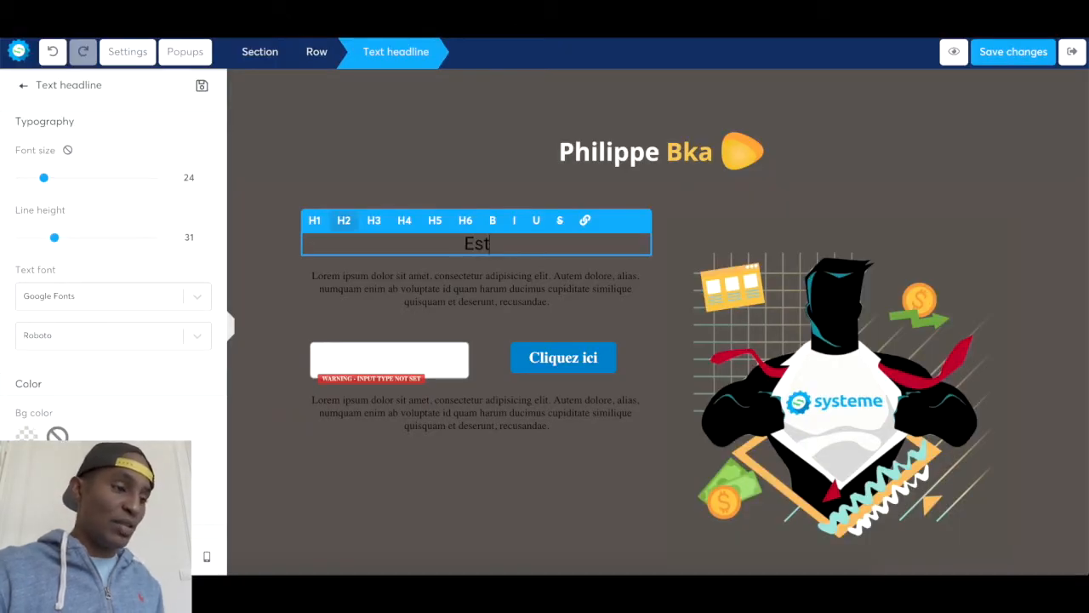
pyautogui.write('-ce que tes ef')
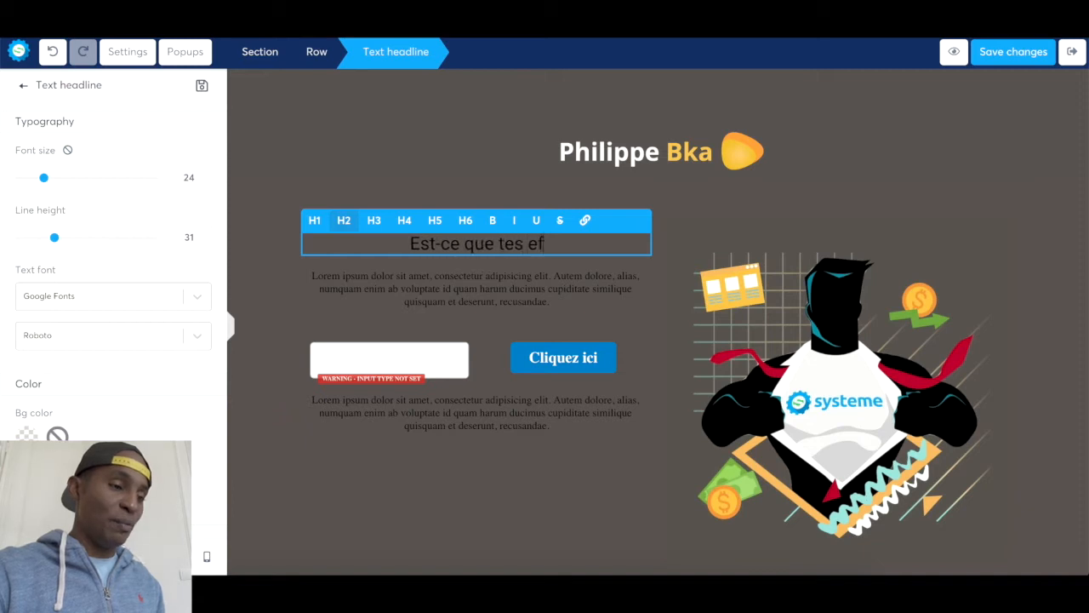
pyautogui.write("forts d'affi")
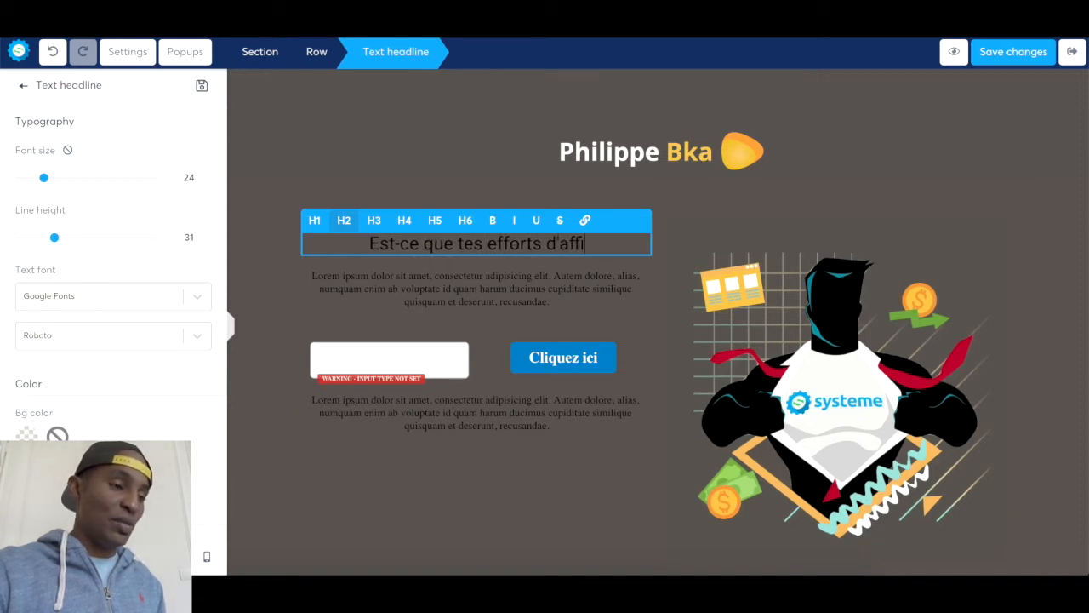
pyautogui.write('liation')
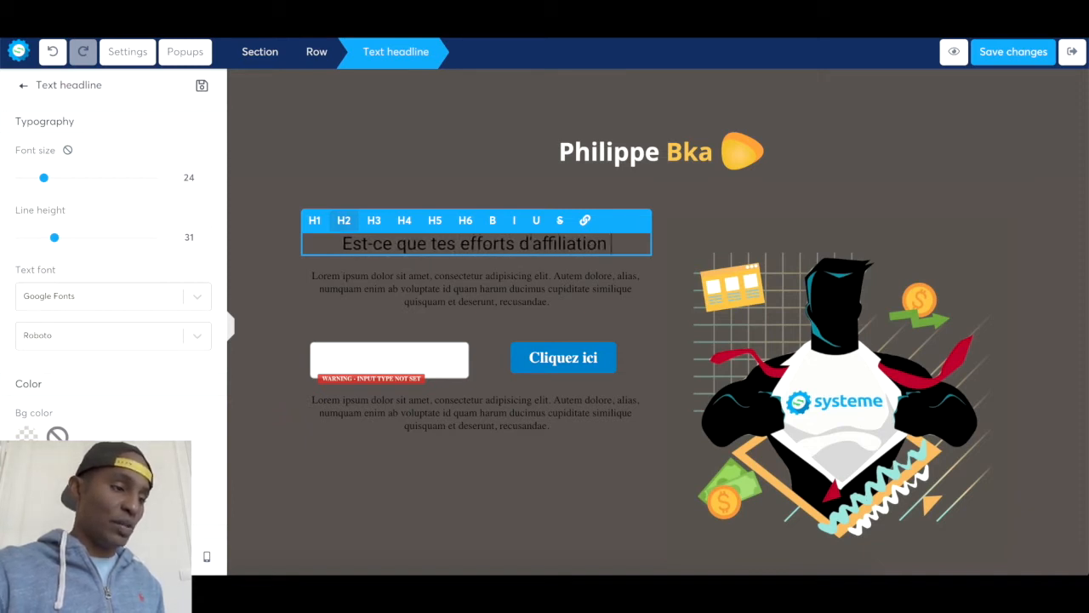
# - Replace the hero headline's text with "Coincé dans tes efforts d'affiliation Systeme.io"
pyautogui.hotkey('ctrl', 'a')
pyautogui.write('Coincé da')
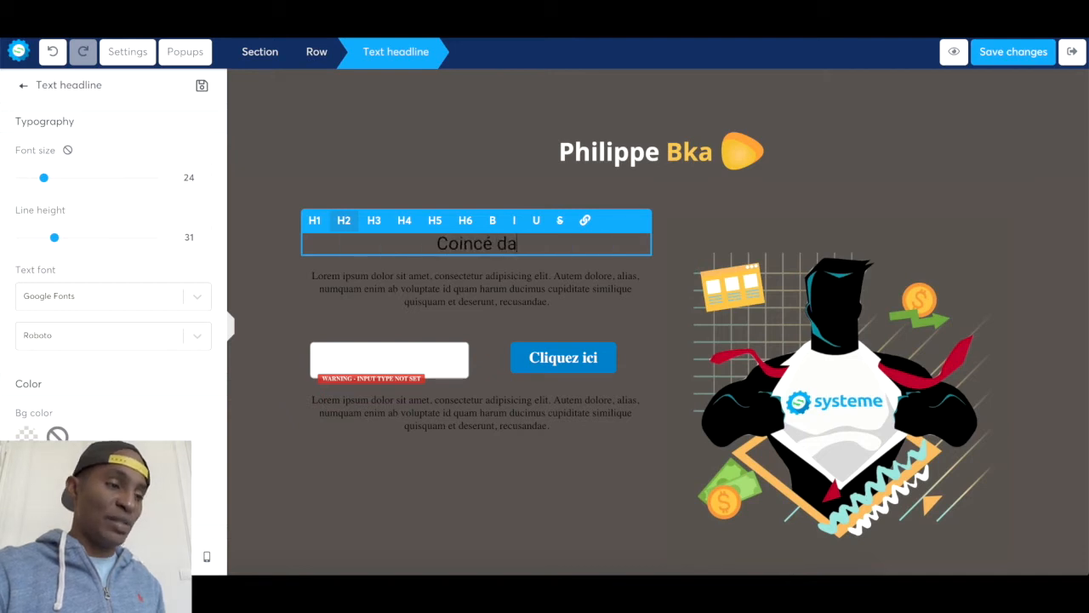
pyautogui.write('ns tes efforts ')
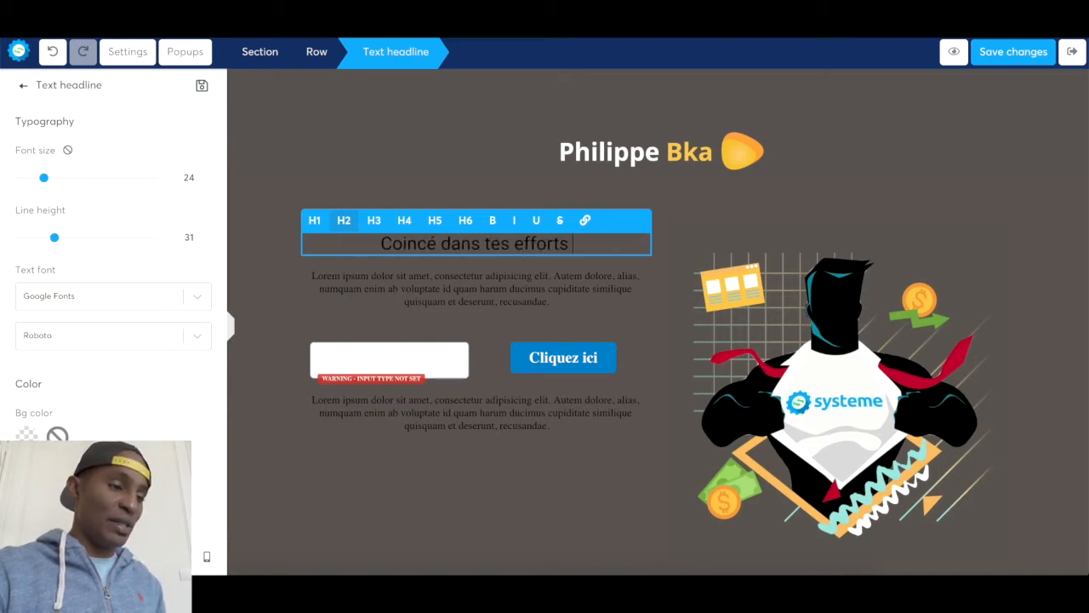
pyautogui.write("d'affiliation Sys")
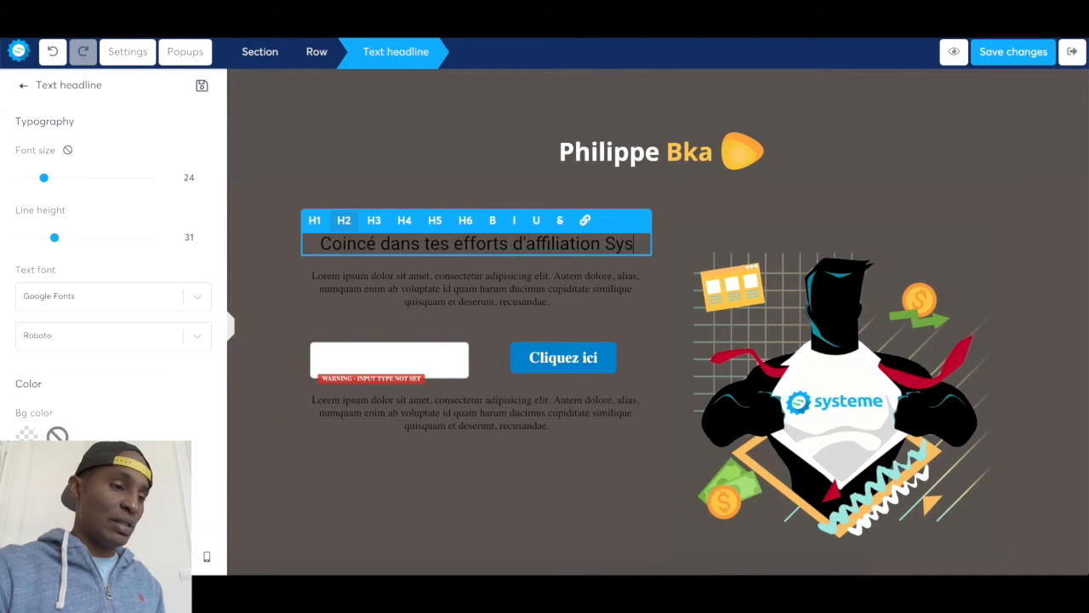
pyautogui.write('teme.i')
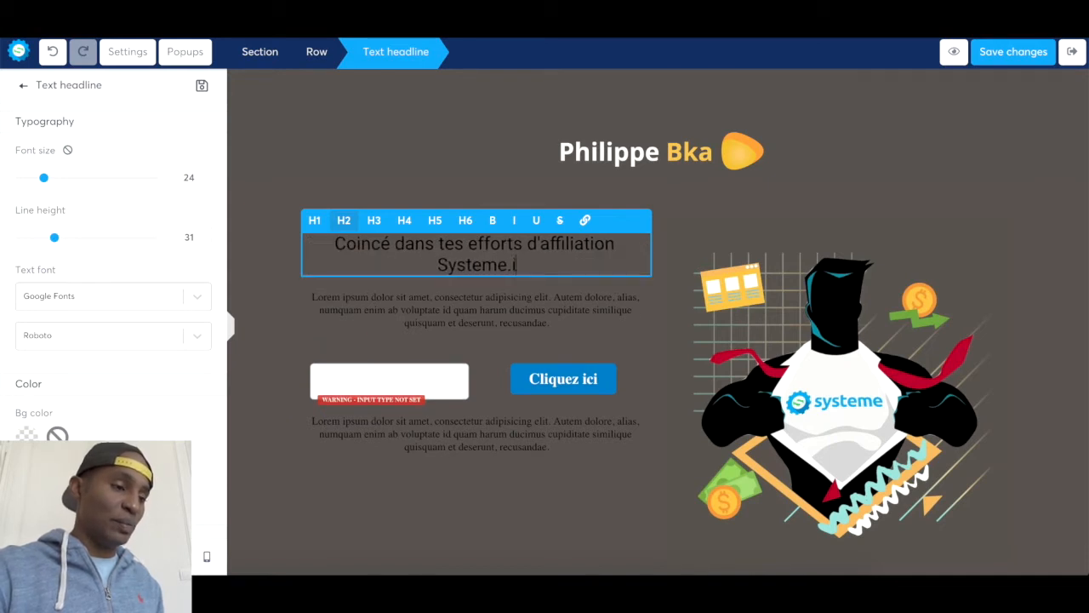
pyautogui.write('o')
# - Remove "Systeme.io" from the headline and reword it to "Coincé dans tes efforts en marketing d'affiliation ?"
pyautogui.press('BackSpace')
pyautogui.press('BackSpace')
pyautogui.press('BackSpace')
pyautogui.press('BackSpace')
pyautogui.press('BackSpace')
pyautogui.press('BackSpace')
pyautogui.press('BackSpace')
pyautogui.press('BackSpace')
pyautogui.press('BackSpace')
pyautogui.press('BackSpace')
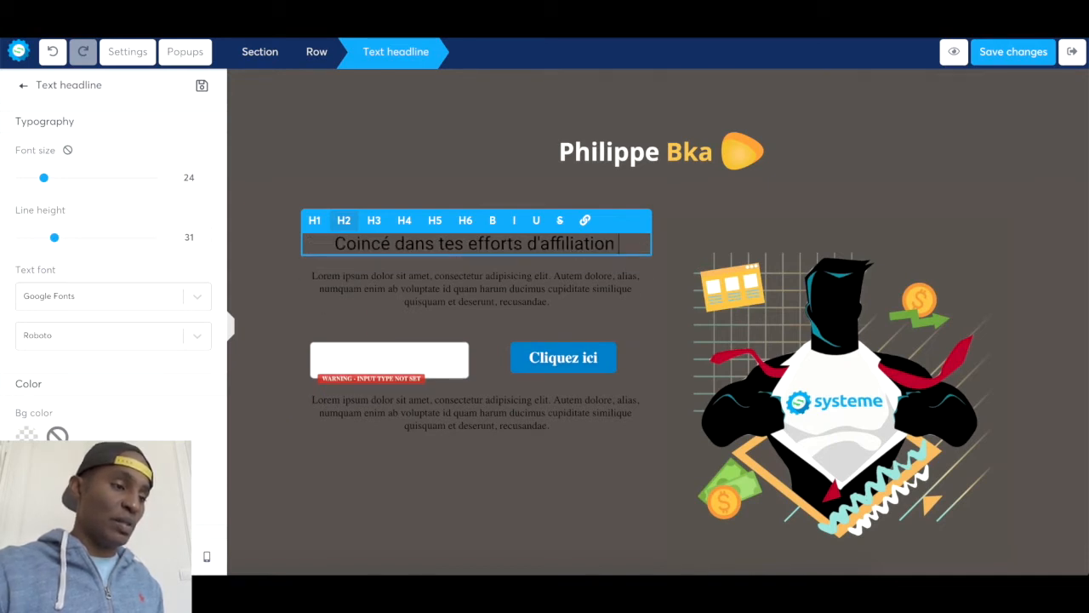
pyautogui.click(525, 242)
pyautogui.write("en marketing d'affiliation ")
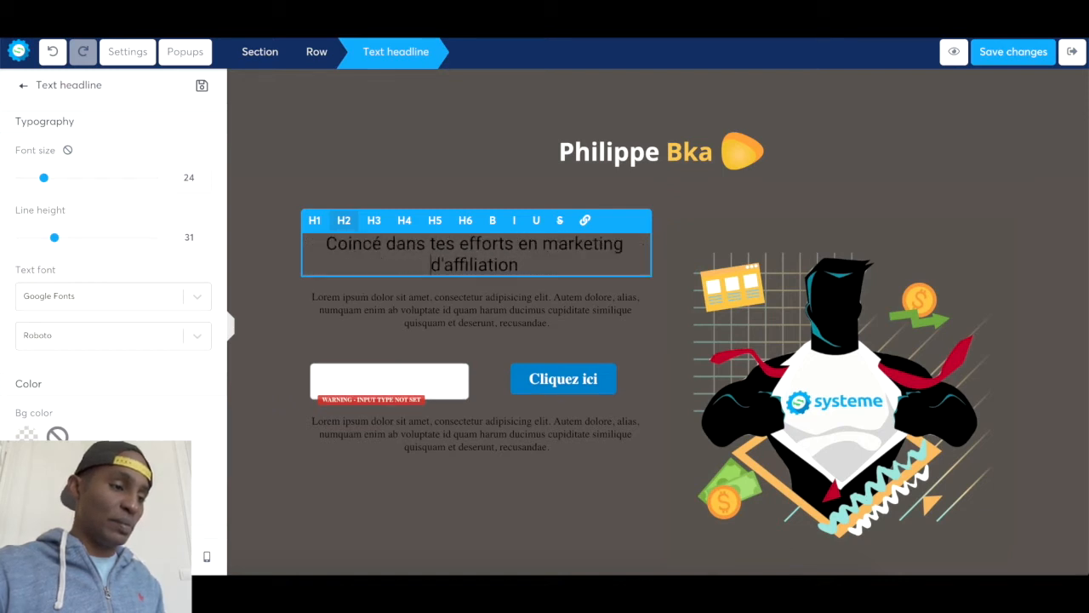
pyautogui.write('?')
# - Check the template headline's wording and append "Rejoins la formation gratuite Super Affilié Systeme.io" to the hero headline
pyautogui.hotkey('ctrl', 'a')
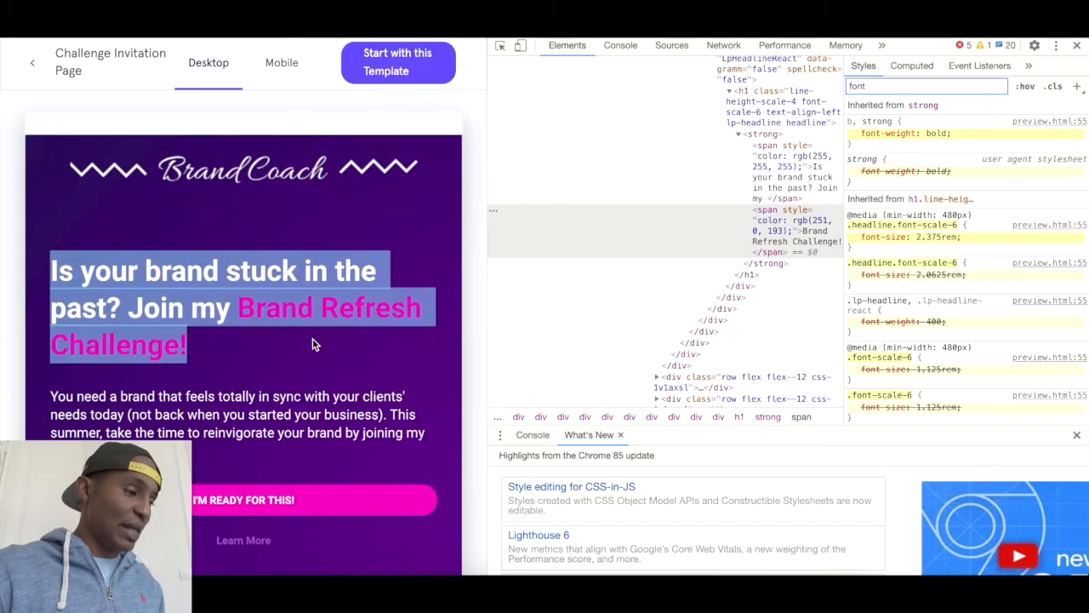
pyautogui.click(312, 344)
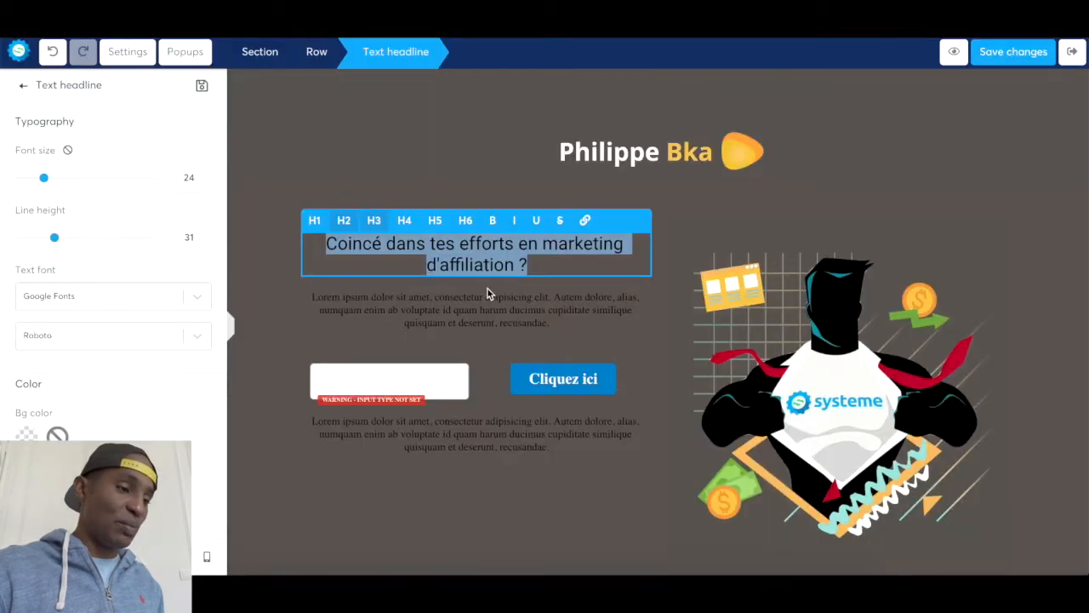
pyautogui.click(545, 265)
pyautogui.write('Rejoins la fora')
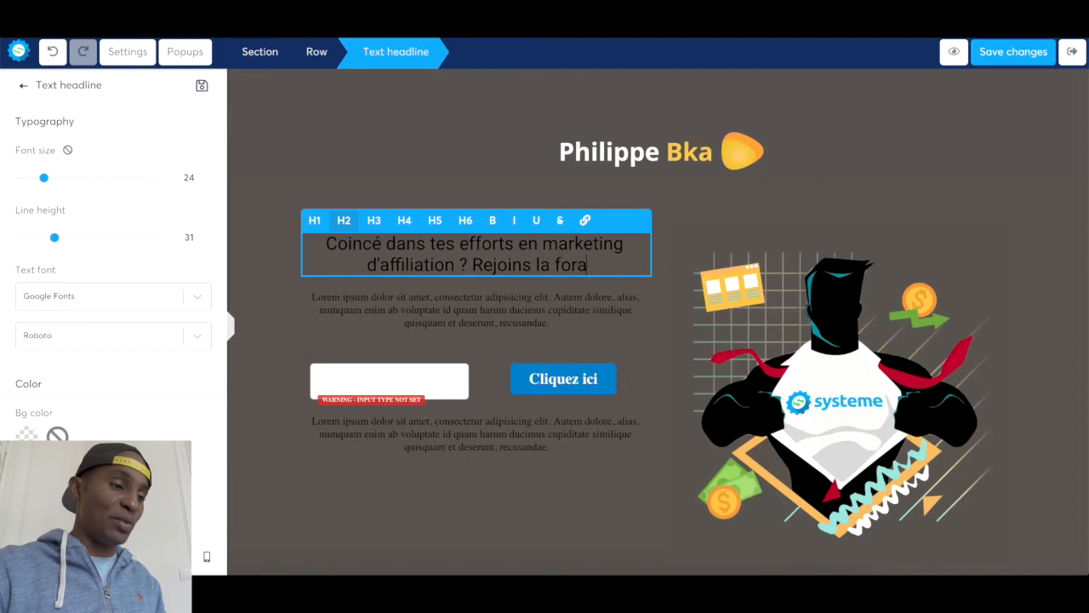
pyautogui.press('BackSpace')
pyautogui.write('mation gratuite')
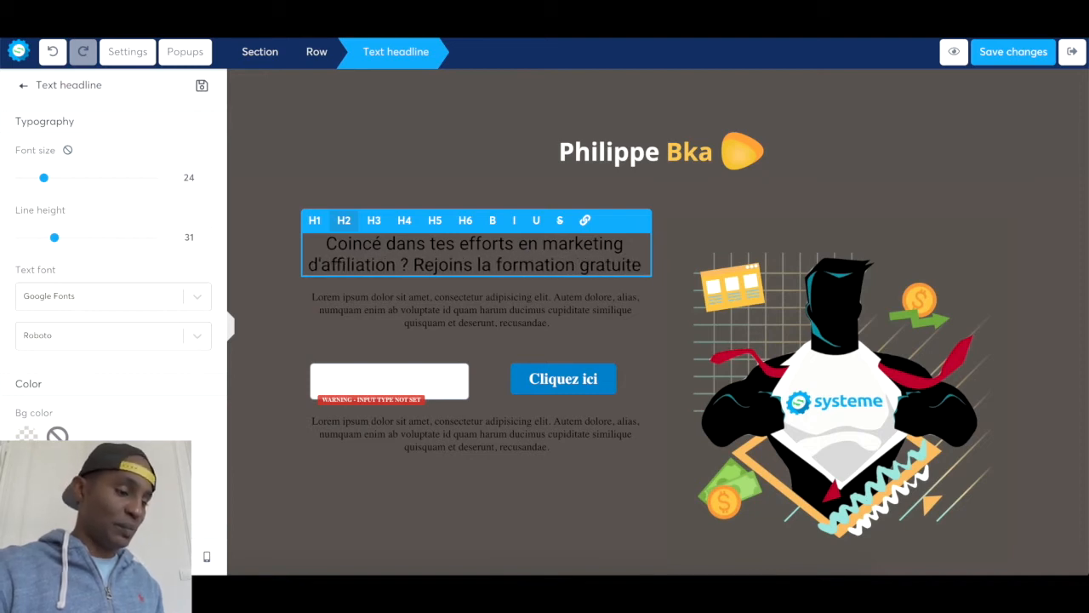
pyautogui.write(' Super ')
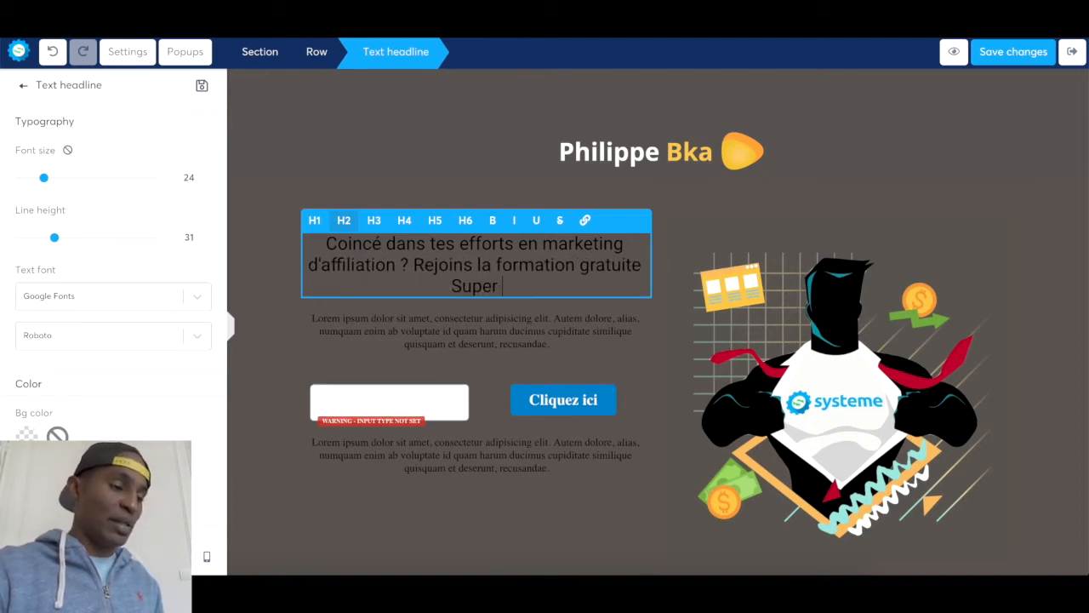
pyautogui.write('Affilié Systeme.u')
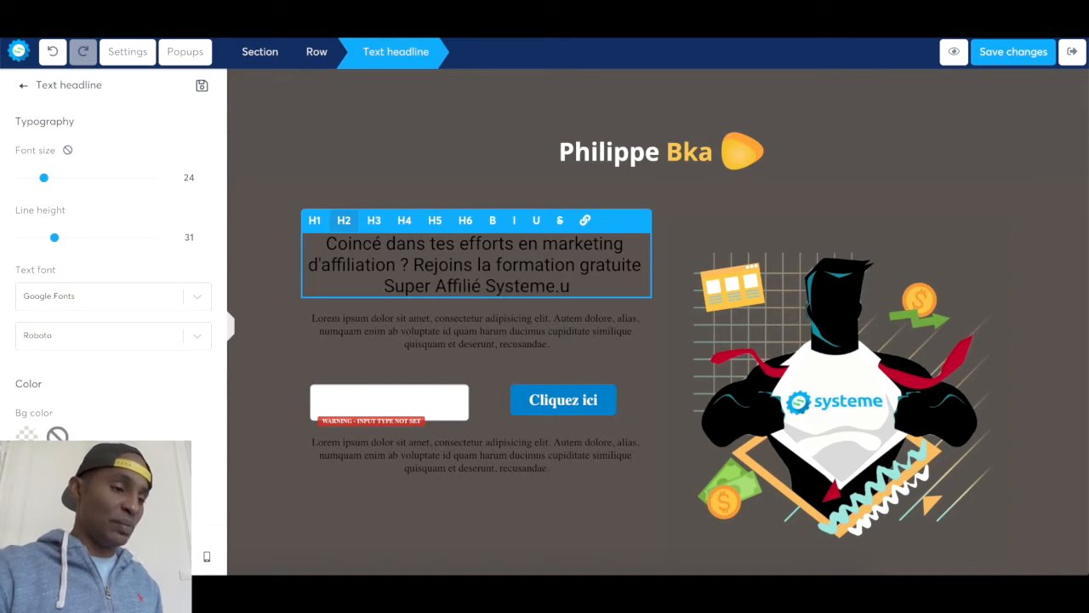
pyautogui.press('BackSpace')
pyautogui.write('io')
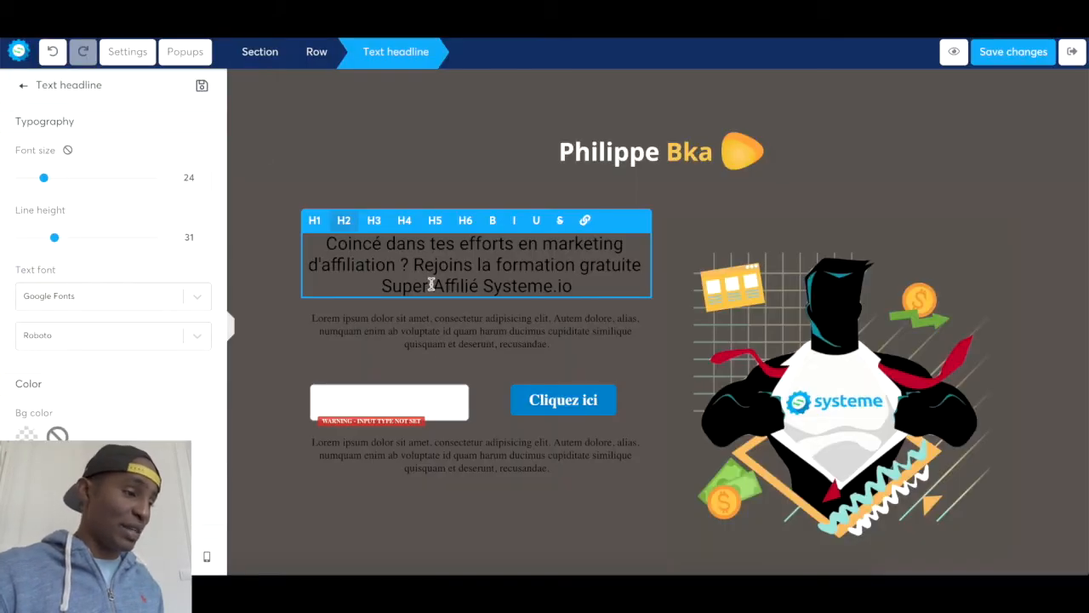
# - Left-align the hero headline and make all of its text bold
pyautogui.tripleClick(403, 272)
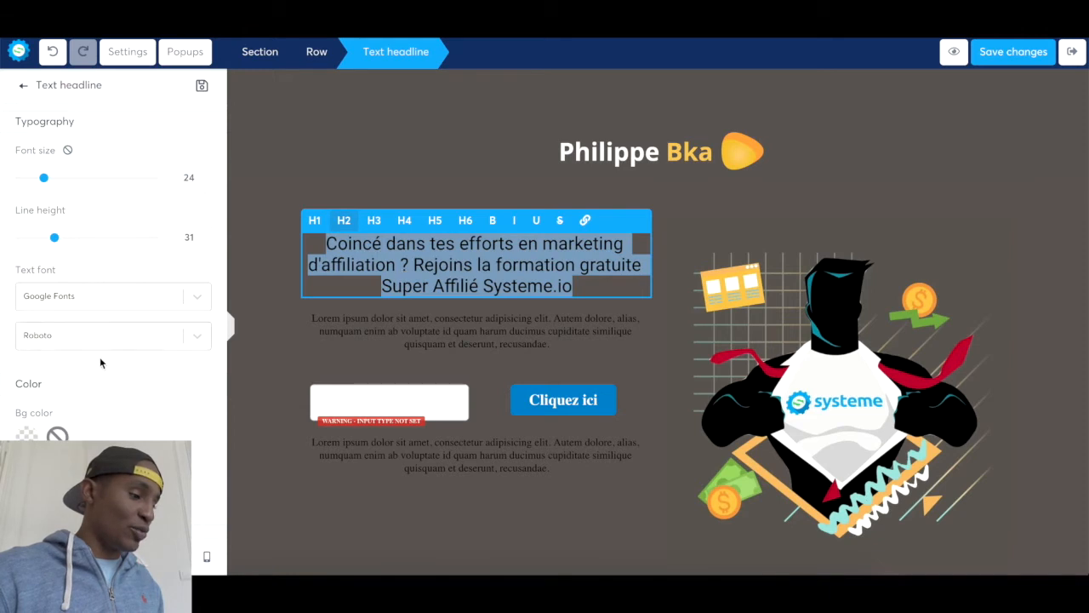
pyautogui.scroll(-10, 100, 360)
pyautogui.click(49, 225)
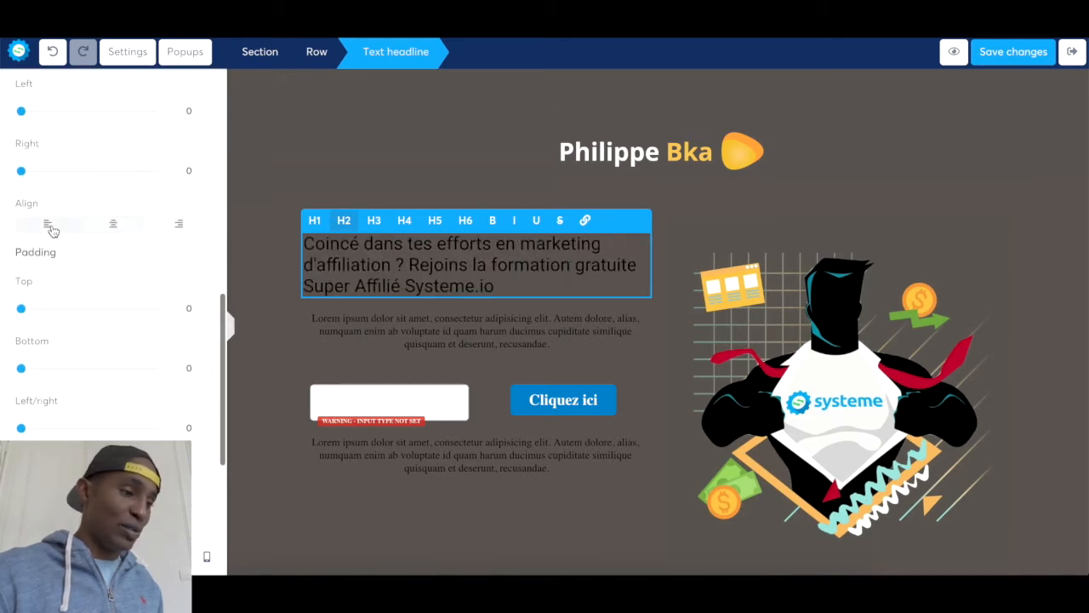
pyautogui.click(495, 222)
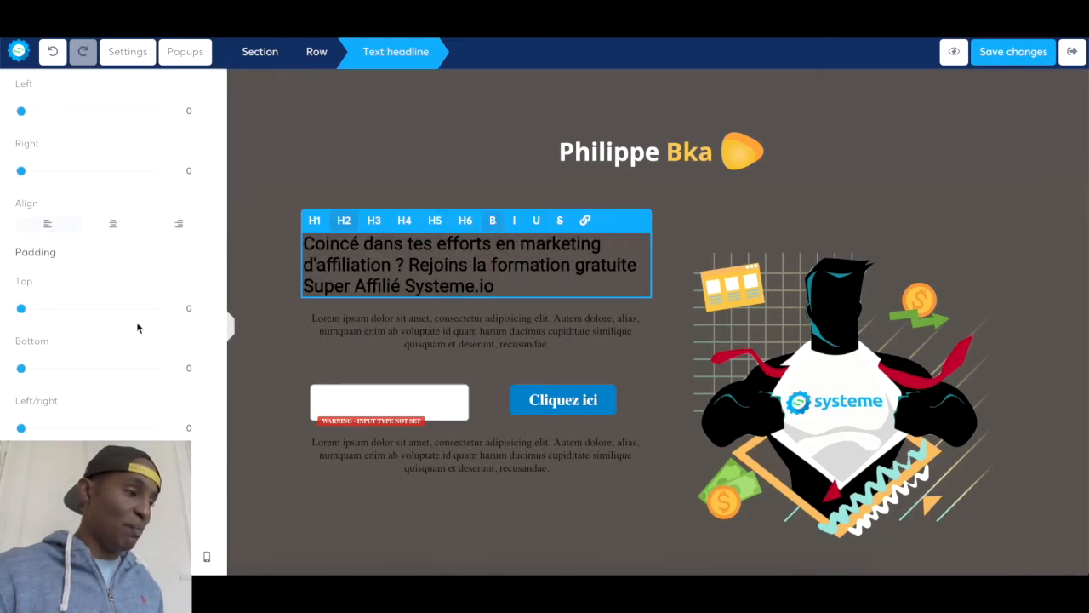
# - Try the hero headline at font sizes 38 and 27 with a changed line height, and at heading level H1
pyautogui.scroll(10, 128, 319)
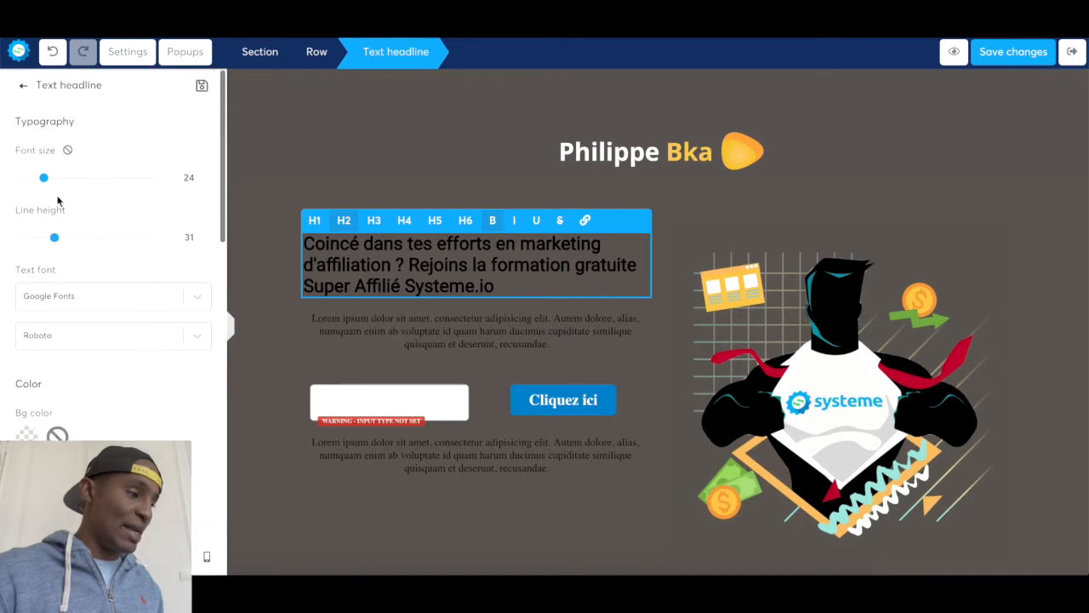
pyautogui.moveTo(43, 178); pyautogui.dragTo(66, 180)
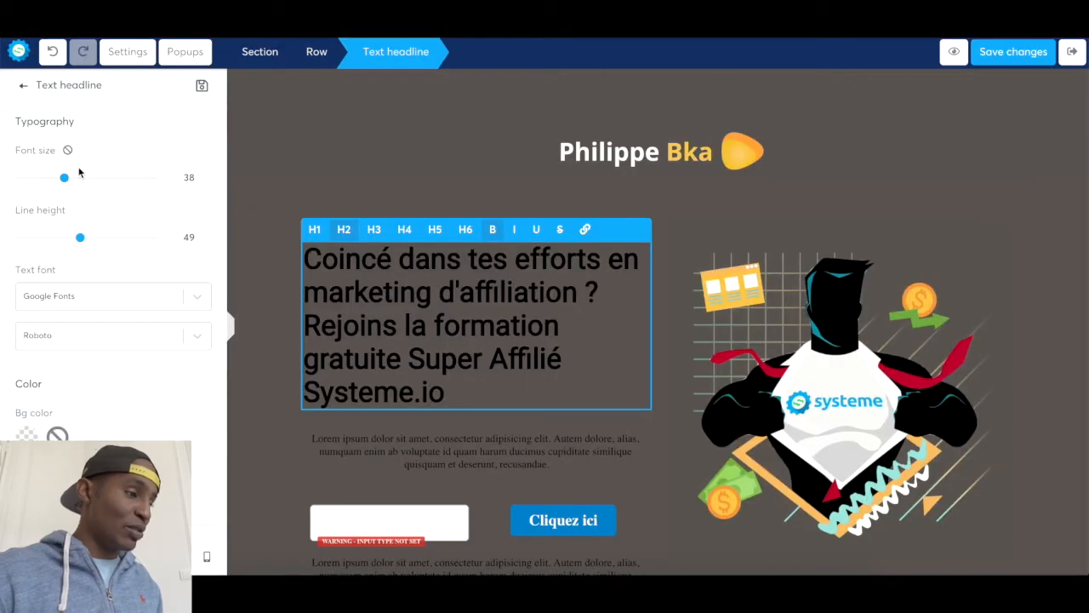
pyautogui.moveTo(67, 180); pyautogui.dragTo(47, 179)
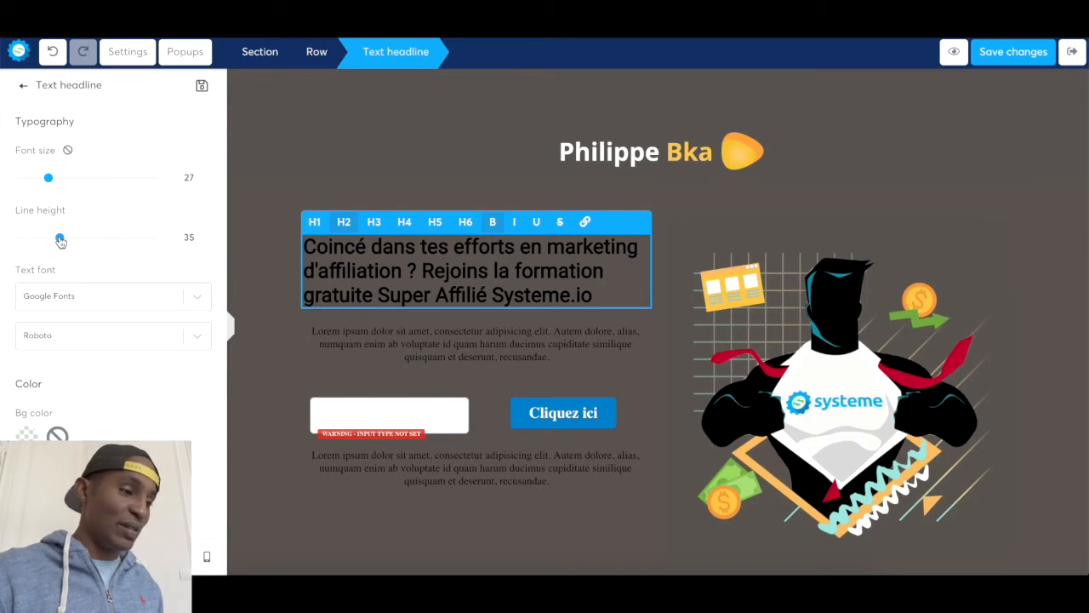
pyautogui.moveTo(60, 241); pyautogui.dragTo(74, 243)
pyautogui.click(314, 221)
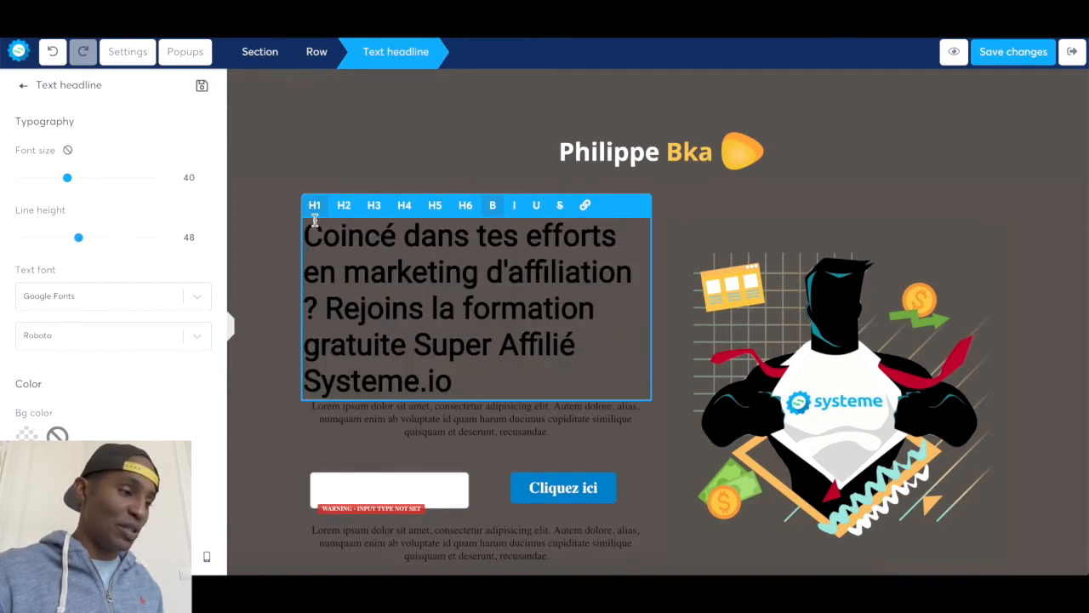
# - Format the hero headline as H2 with font size 27 and line height 40
pyautogui.click(343, 207)
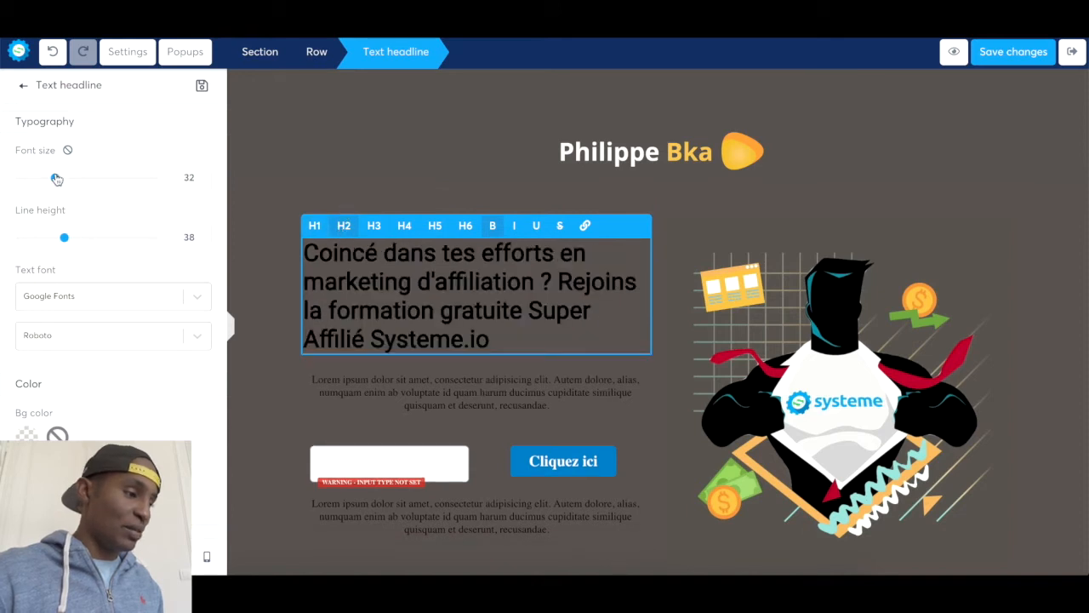
pyautogui.moveTo(57, 178); pyautogui.dragTo(48, 178)
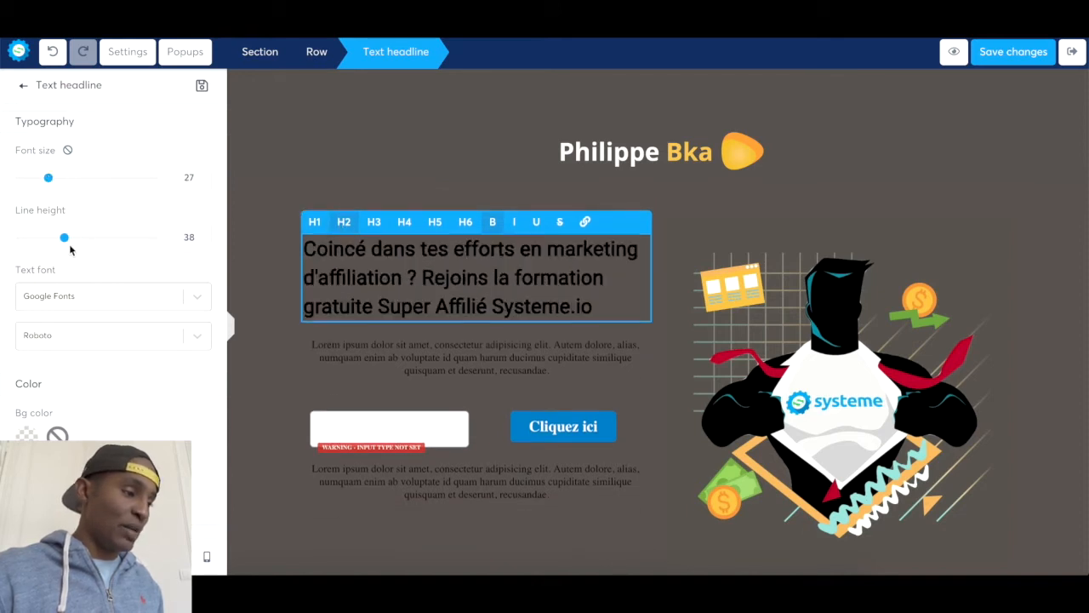
pyautogui.moveTo(63, 237); pyautogui.dragTo(66, 239)
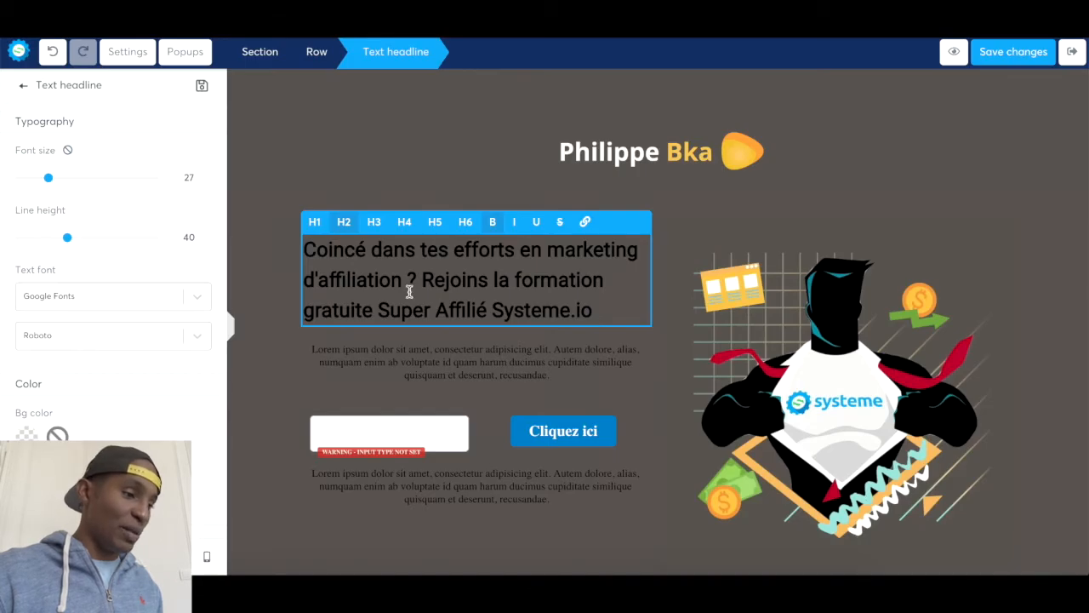
# - Set the text colour of the entire hero headline to white (FFFFFF)
pyautogui.click(410, 291)
pyautogui.write('a')
pyautogui.press('BackSpace')
pyautogui.press('super+a')
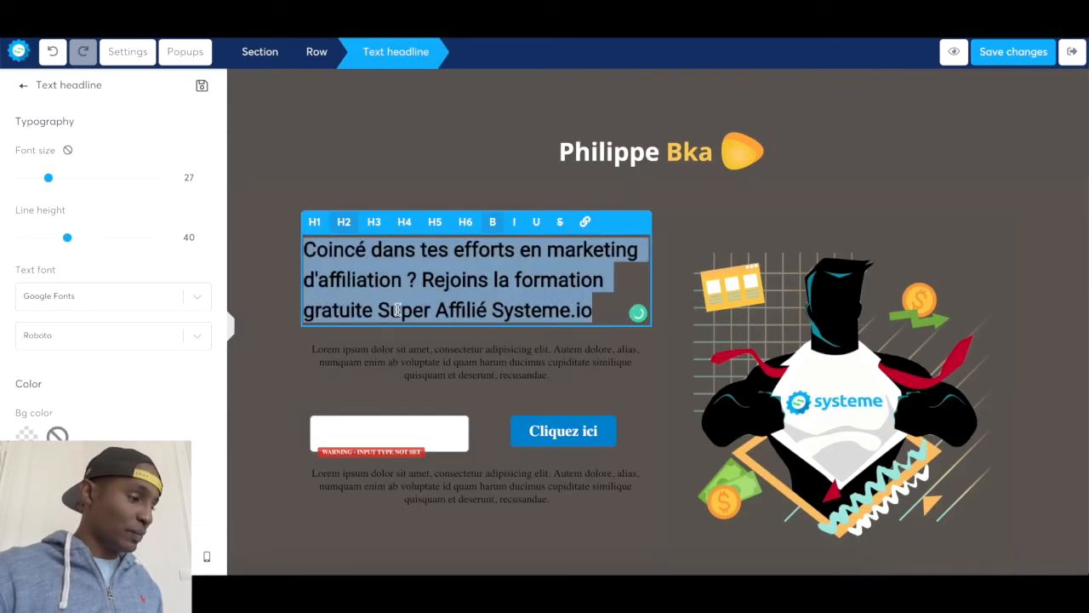
pyautogui.scroll(-3, 105, 425)
pyautogui.click(27, 290)
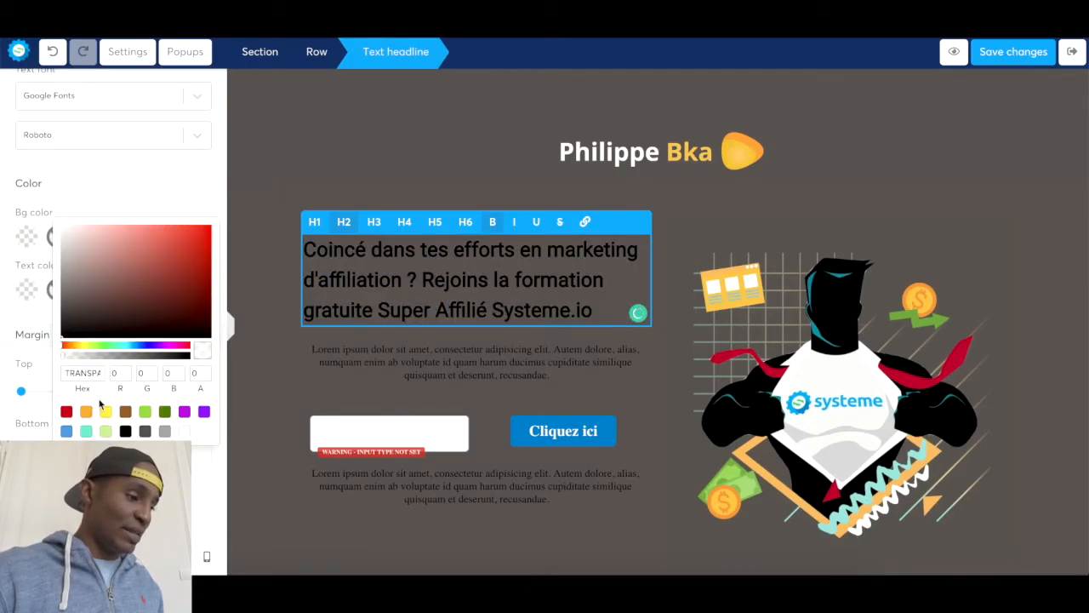
pyautogui.click(185, 431)
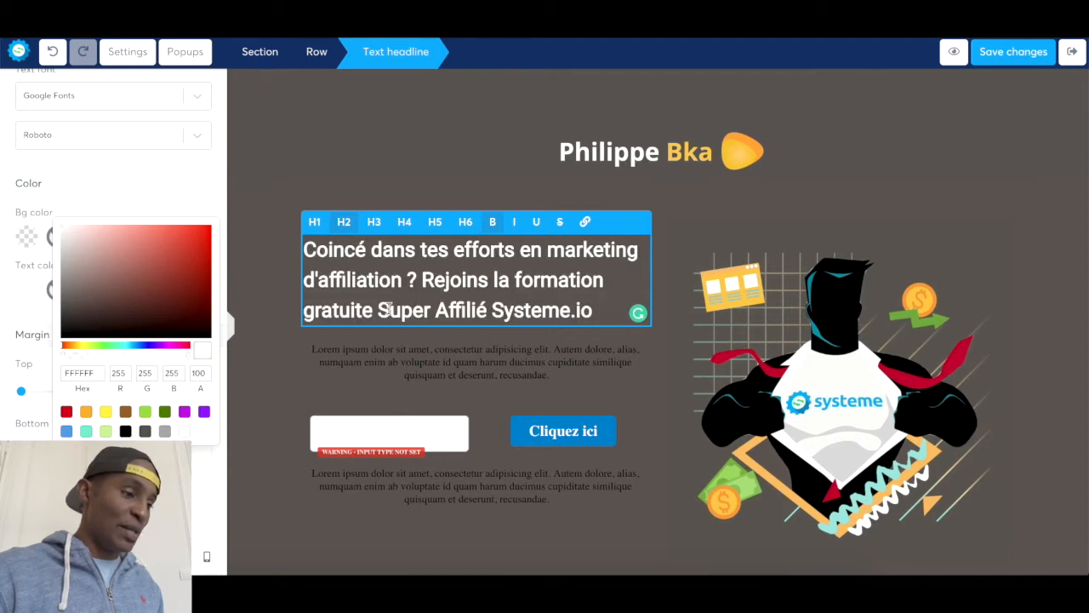
# - Copy the turquoise brand colour from Canva's Brand Kit and apply 84DBD6 to "Super Affilié Systeme.io" in the hero headline
pyautogui.moveTo(379, 310); pyautogui.dragTo(595, 310)
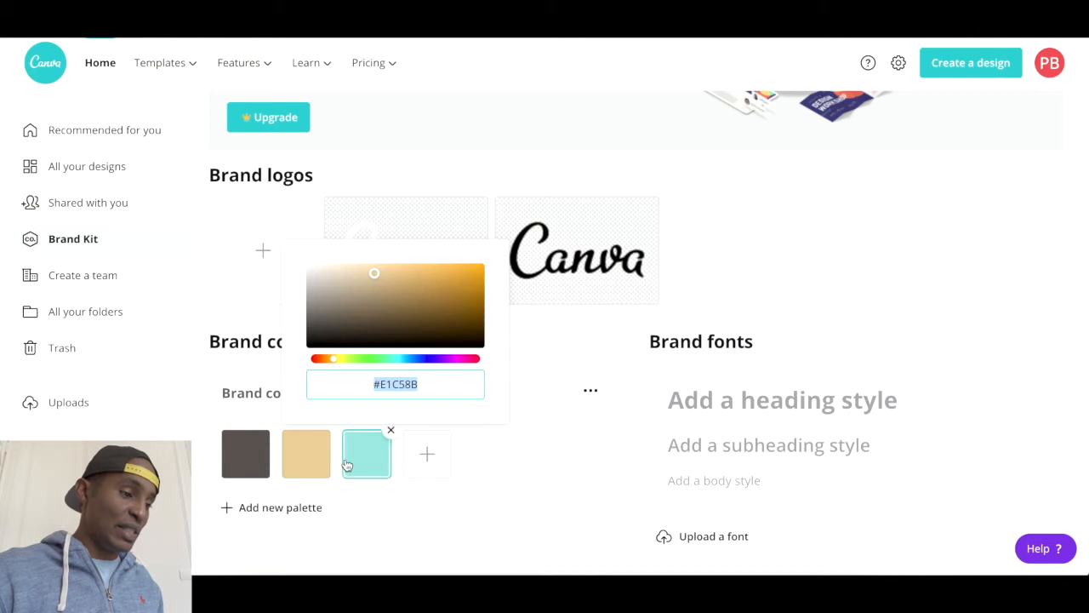
pyautogui.click(347, 465)
pyautogui.click(382, 451)
pyautogui.click(451, 383)
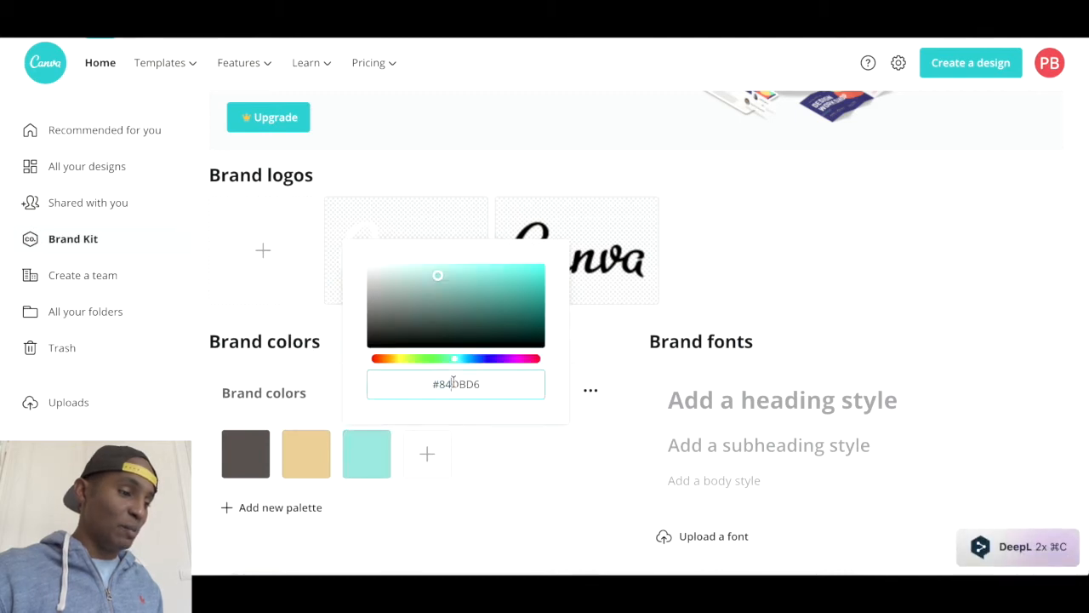
pyautogui.doubleClick(454, 384)
pyautogui.hotkey('ctrl', 'c')
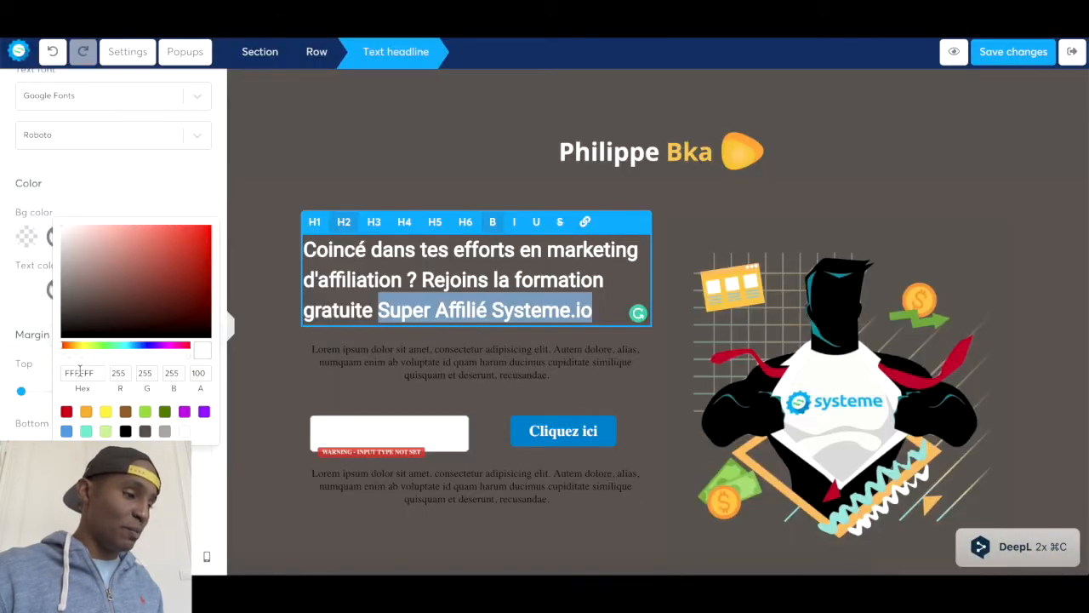
pyautogui.doubleClick(80, 372)
pyautogui.hotkey('ctrl', 'v')
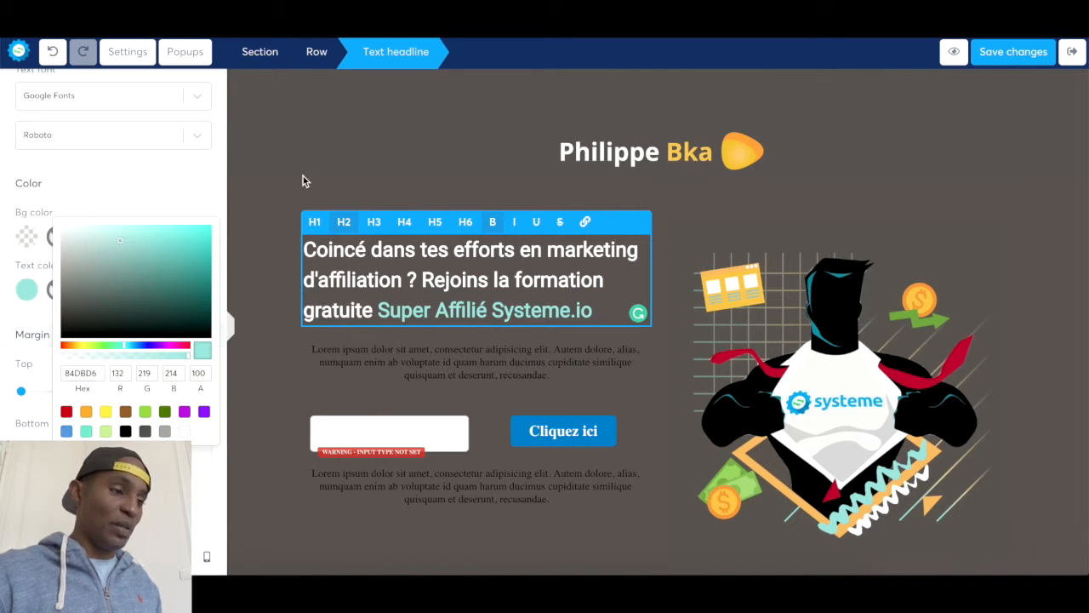
pyautogui.click(303, 176)
pyautogui.click(303, 178)
pyautogui.click(269, 273)
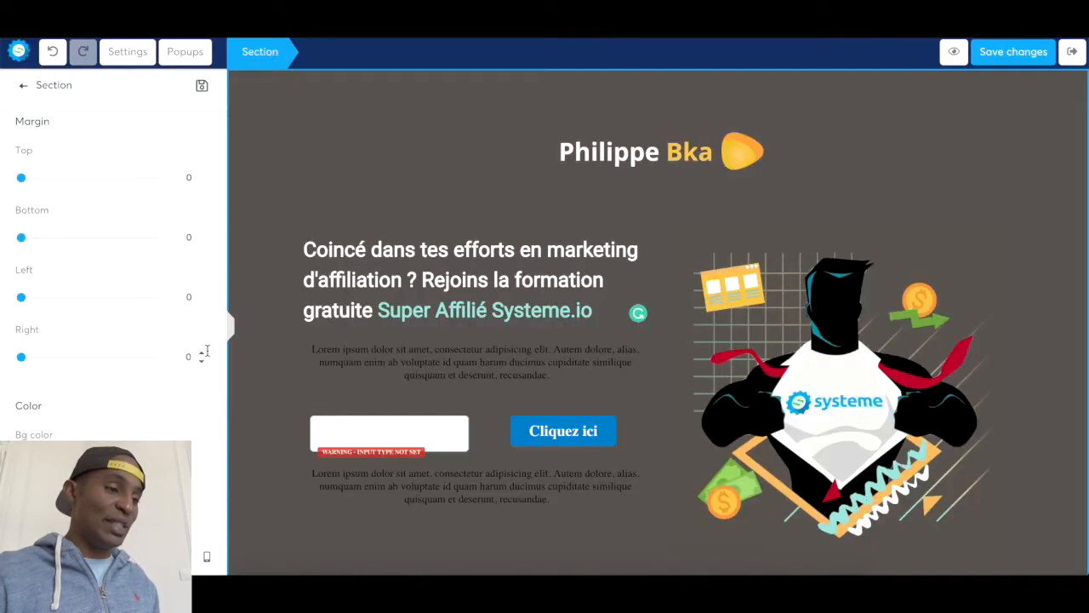
# - Replace the placeholder under the hero headline with "Le marketing d'affiliation est un des moyens de créer des revenus supplémentaires les plus efficaces."
pyautogui.click(476, 290)
pyautogui.click(496, 214)
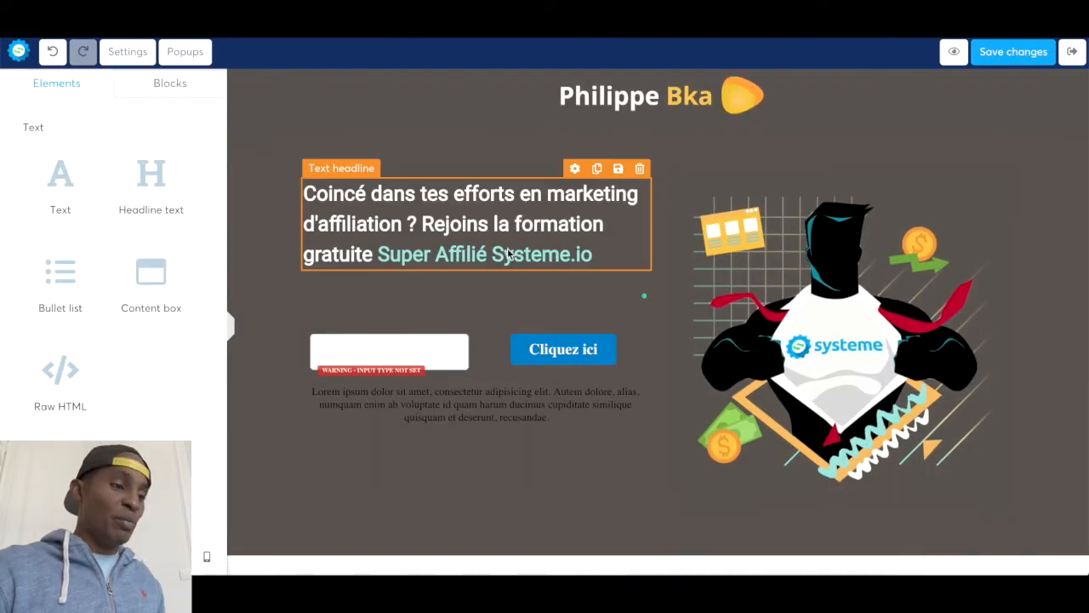
pyautogui.click(501, 291)
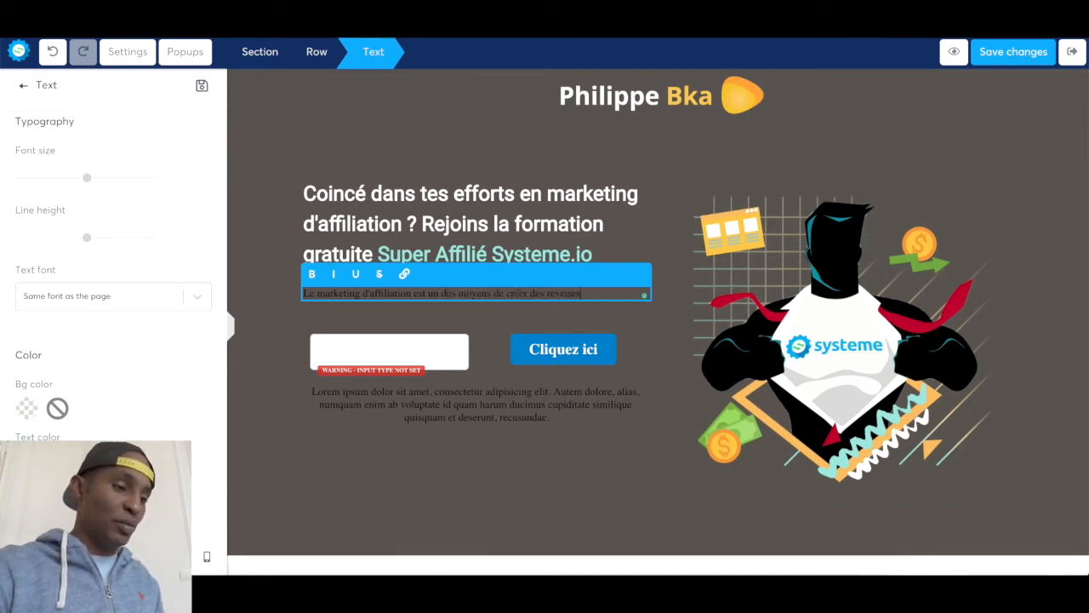
pyautogui.write('lémentaires les plus effic')
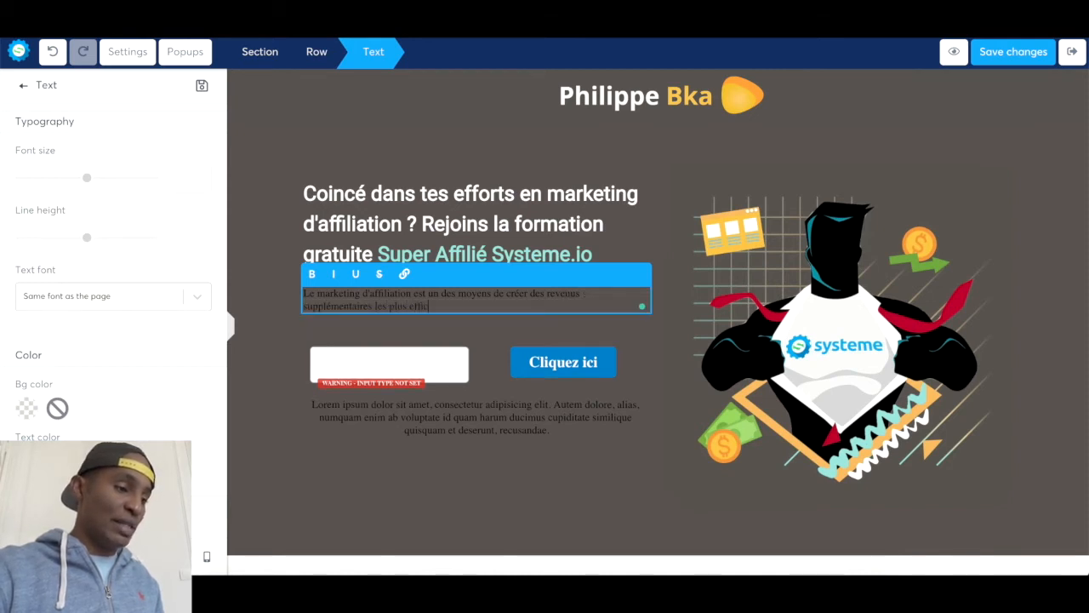
pyautogui.write('aces.')
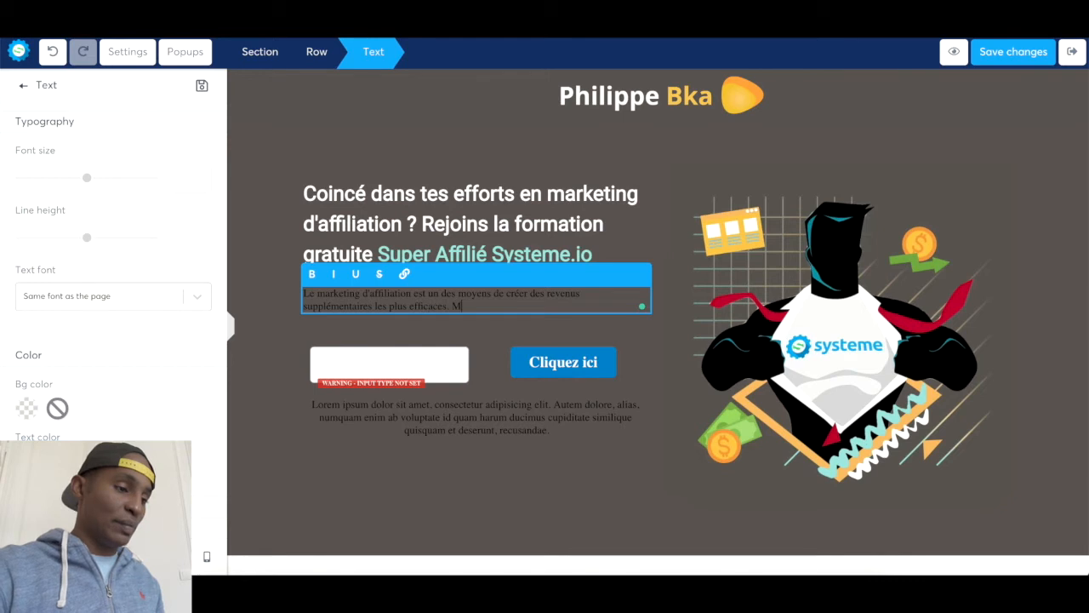
# - Continue the hero paragraph with "Mais tu seras rapidement perdu si tu ne connais pas la stratégie à mettre en place pour accélérer tes résultas"
pyautogui.write(' Mais tu seras rapidement pe')
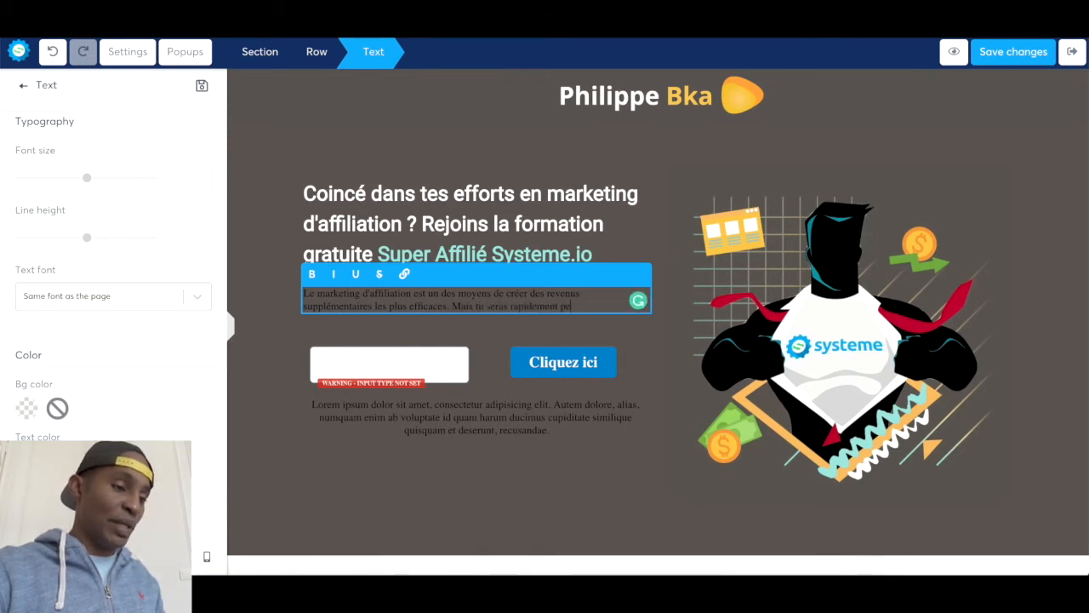
pyautogui.write('rdu si tu ne connais pas la si')
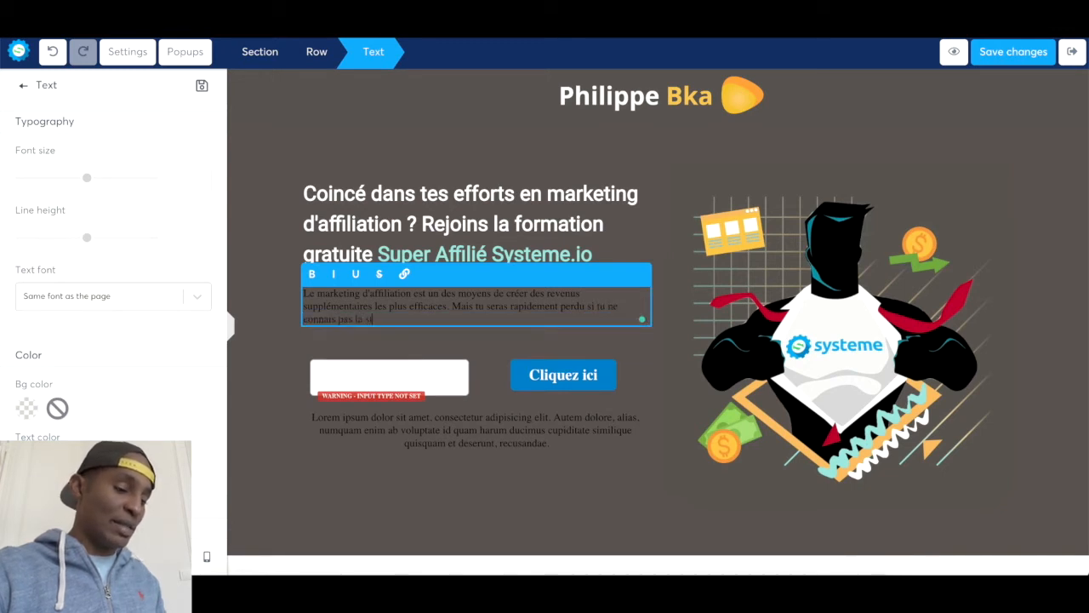
pyautogui.press('BackSpace')
pyautogui.press('BackSpace')
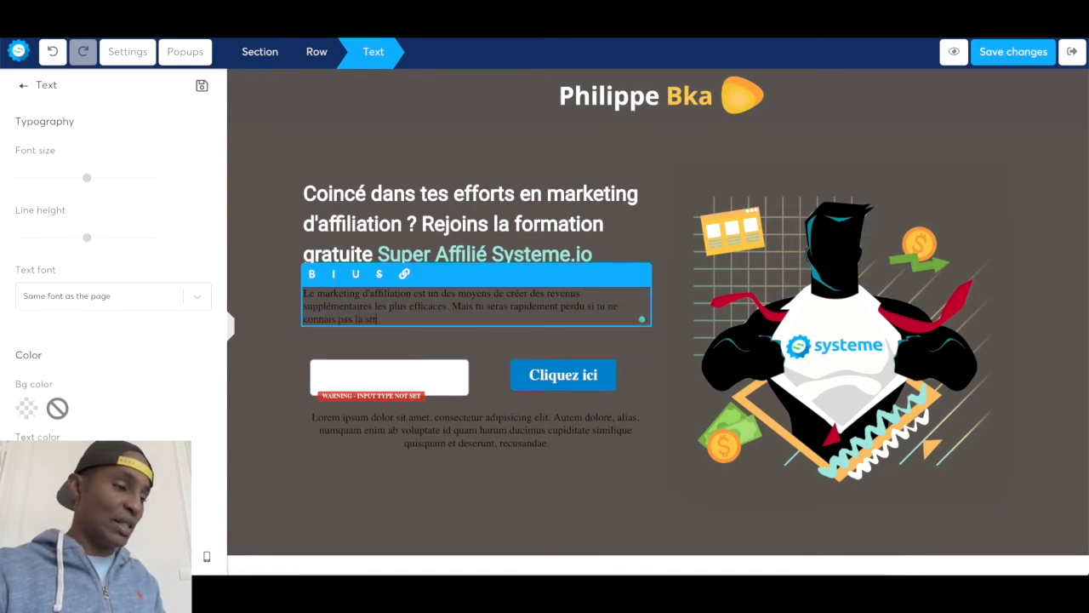
pyautogui.write('stratégie à me')
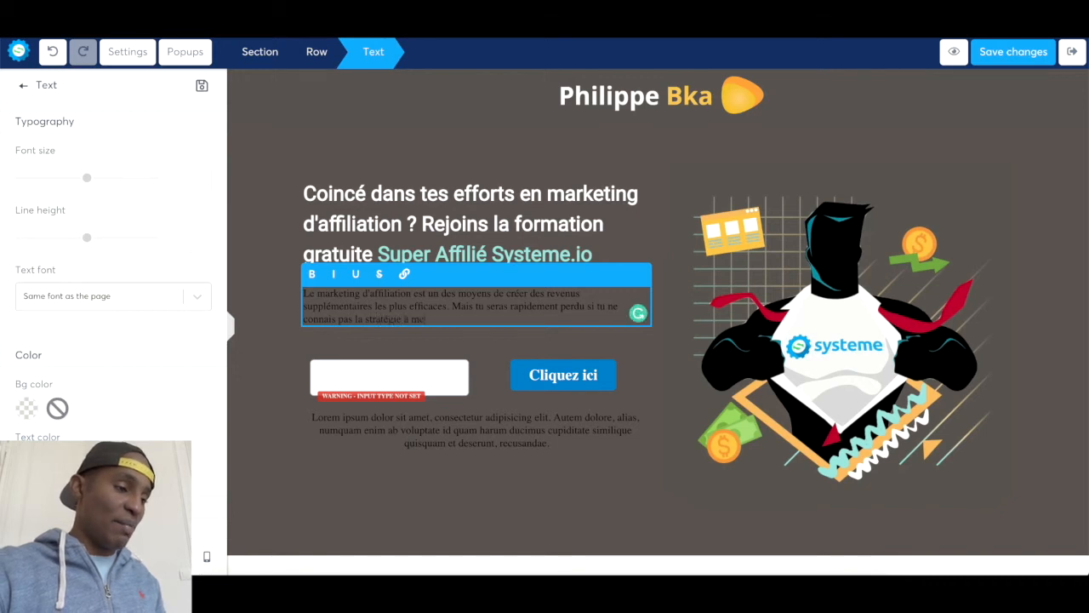
pyautogui.write('ttre en place pour accélérer tes résultats')
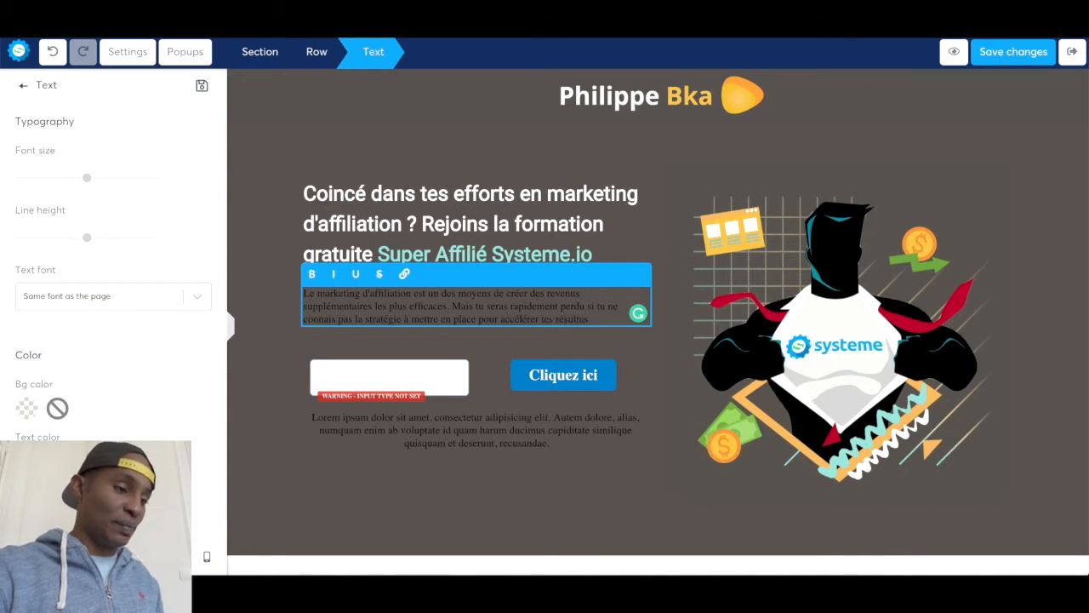
# - Finish the hero paragraph with "! Je t'accompagne dans ton chemin vers la liberté financière, étape par étape." and select all its text
pyautogui.write("! Je t'accompagne dans ton chemin vers la liberté financière.")
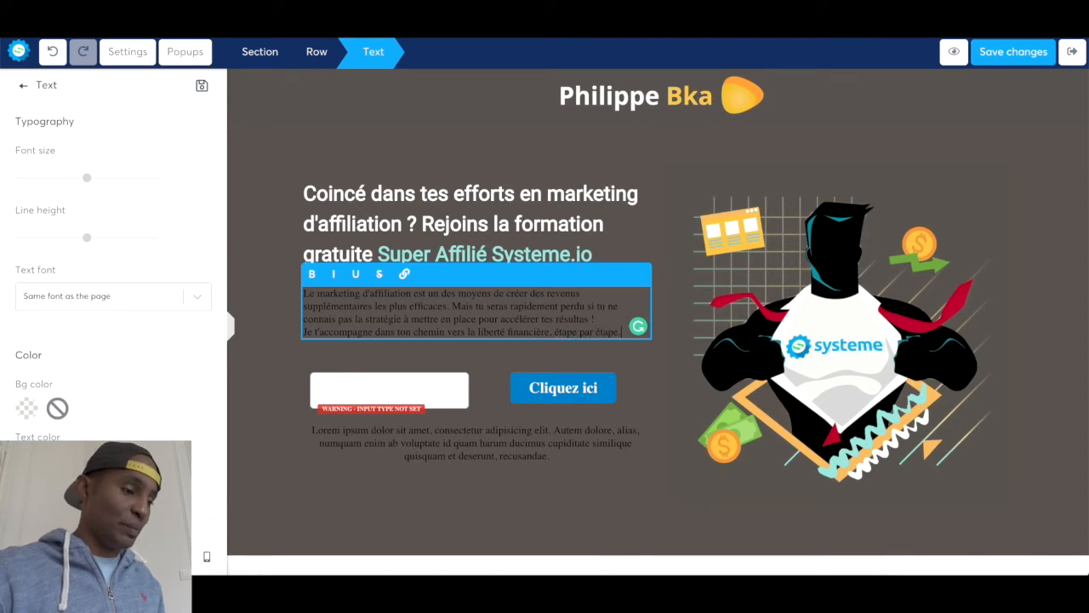
pyautogui.hotkey('ctrl', 'a')
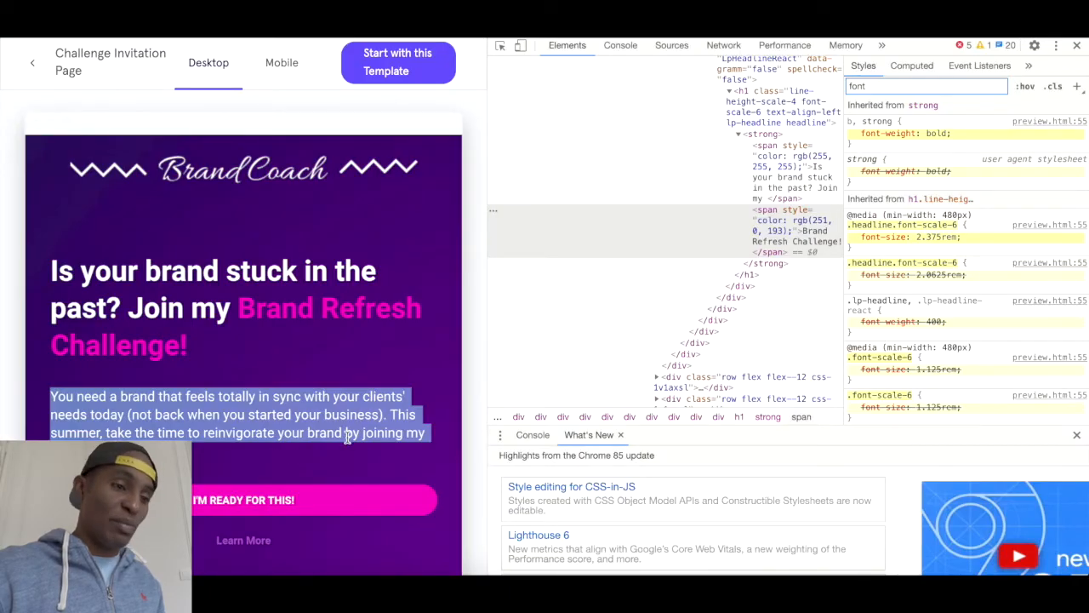
# - Inspect the hero paragraph of the Challenge Invitation Page template in the browser's developer tools, filtering its styles by "family"
pyautogui.rightClick(348, 435)
pyautogui.click(402, 521)
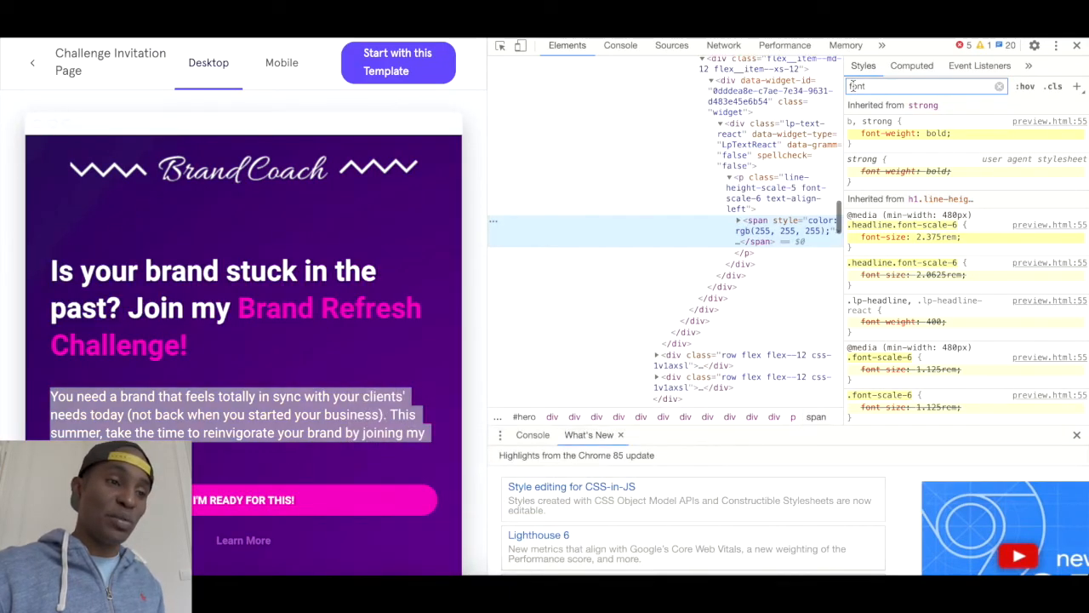
pyautogui.doubleClick(881, 86)
pyautogui.write('fami')
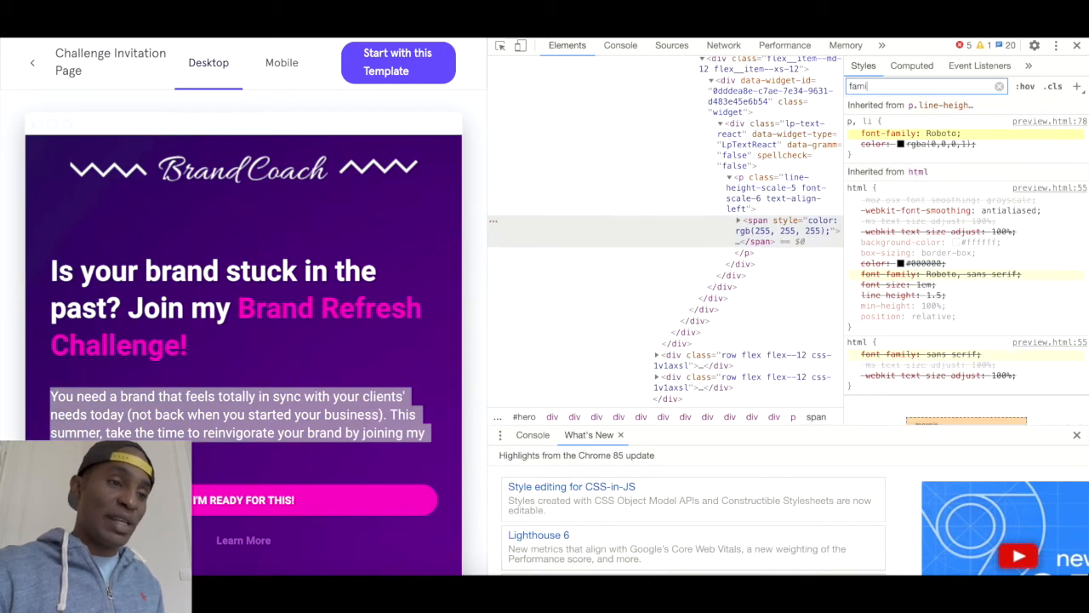
pyautogui.write('ly')
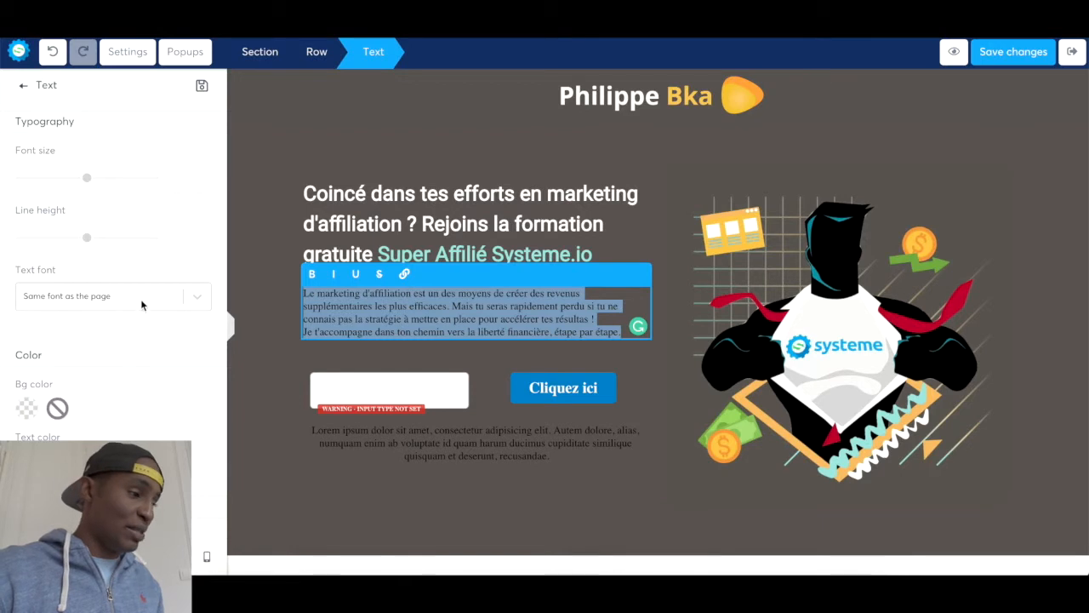
# - Set the hero paragraph in the systeme.io editor to the Google font Roboto with white text
pyautogui.click(88, 298)
pyautogui.click(84, 354)
pyautogui.click(90, 337)
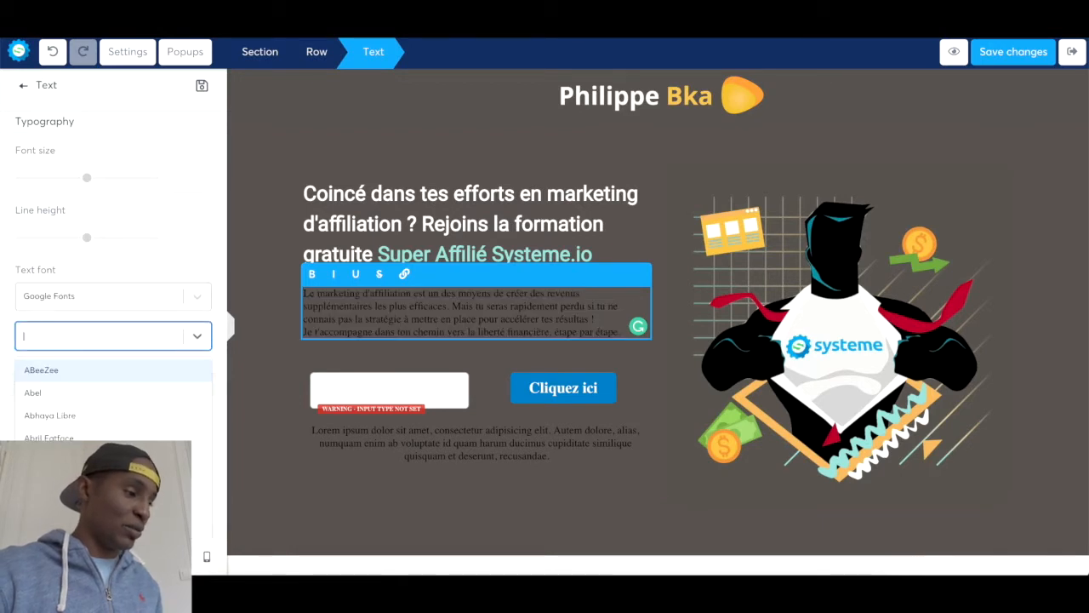
pyautogui.write('robo')
pyautogui.click(88, 370)
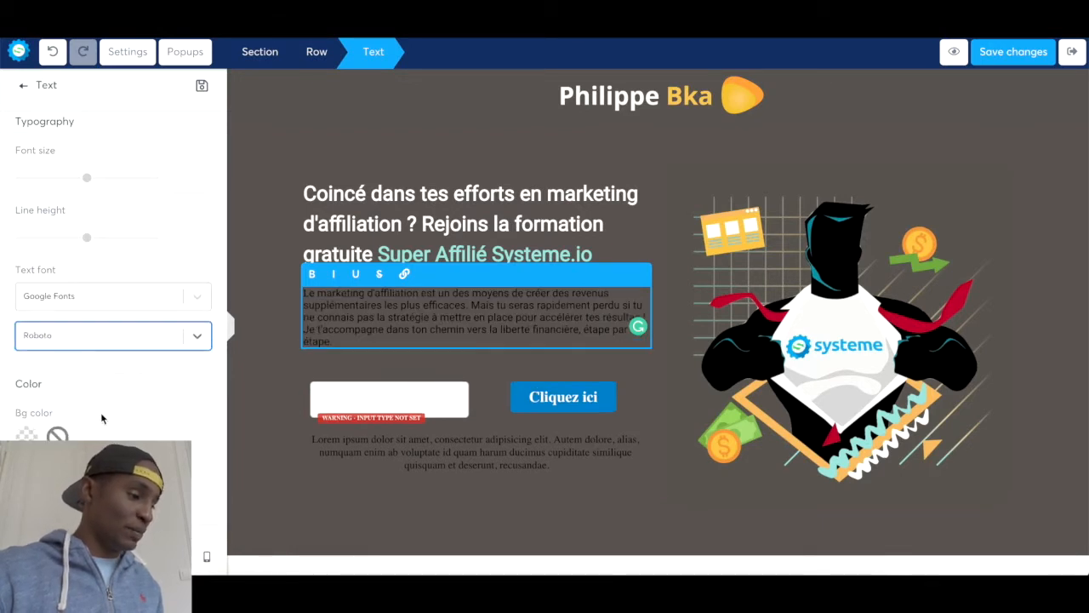
pyautogui.click(26, 494)
pyautogui.scroll(-2, 143, 250)
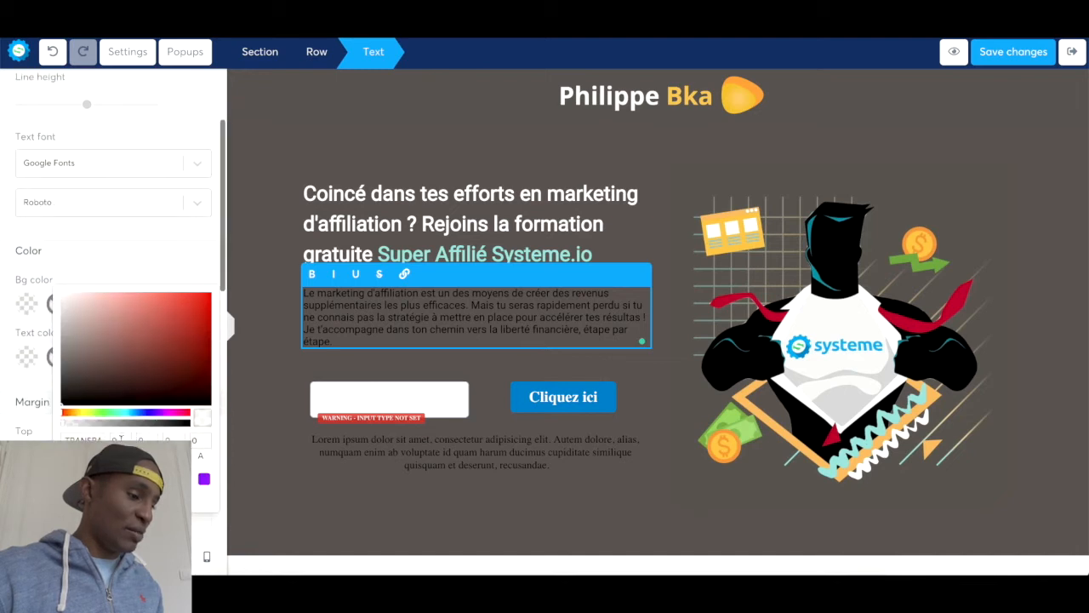
pyautogui.click(150, 239)
# - Set the hero paragraph's font size to 18 and its line height to 29
pyautogui.scroll(2, 186, 268)
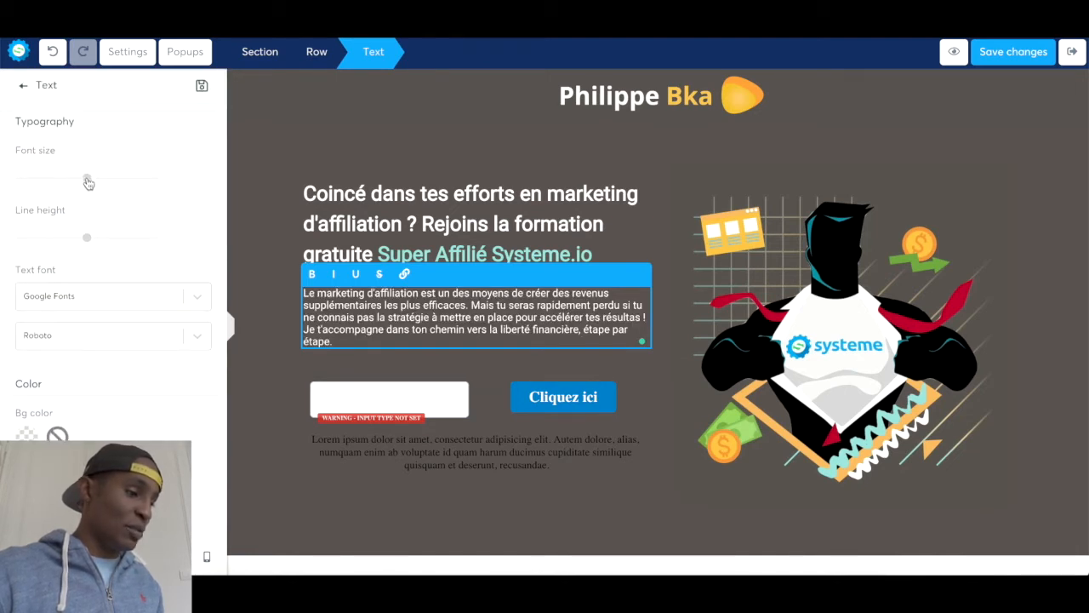
pyautogui.moveTo(88, 183); pyautogui.dragTo(41, 190)
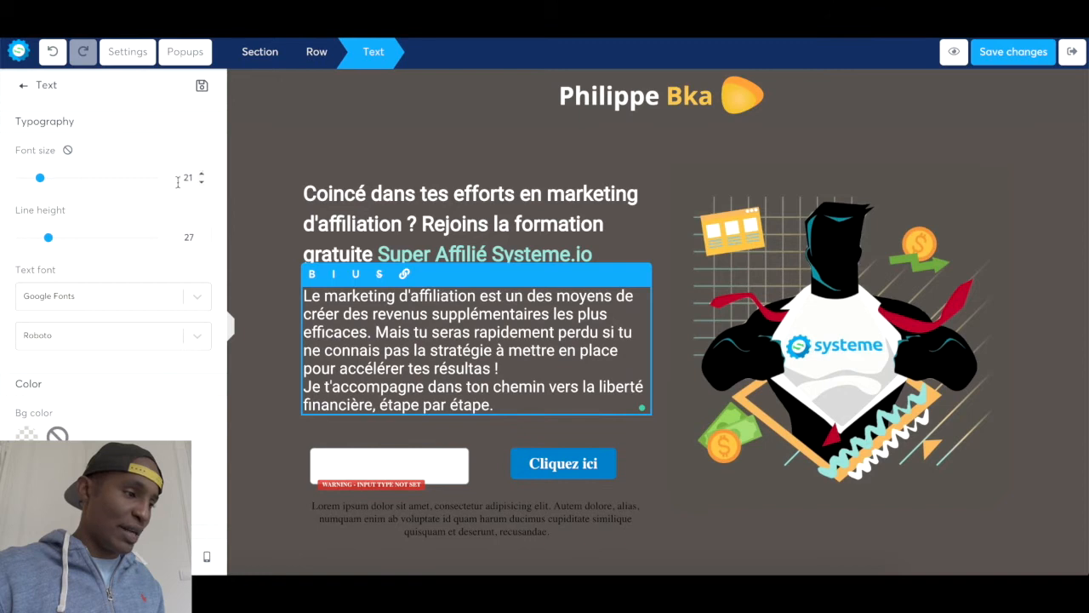
pyautogui.click(202, 183)
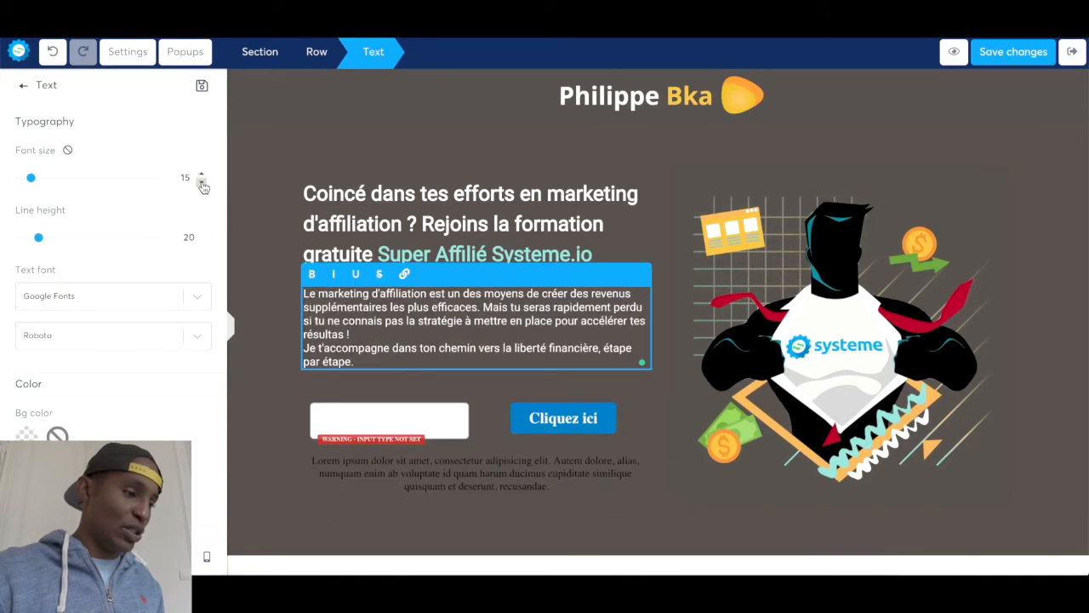
pyautogui.click(201, 174)
pyautogui.click(201, 174)
pyautogui.click(201, 174)
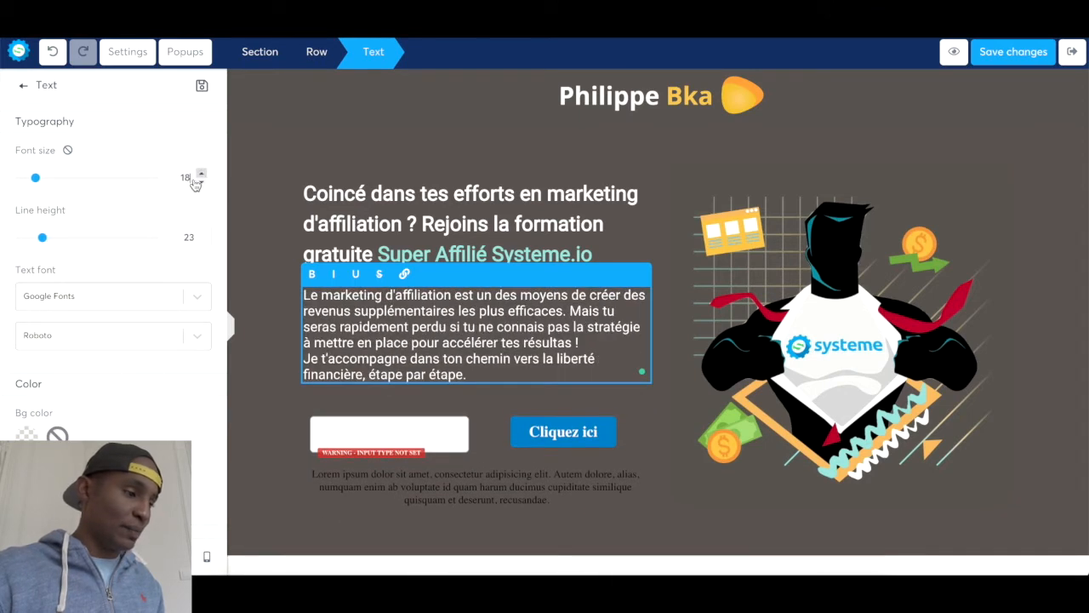
pyautogui.moveTo(43, 240); pyautogui.dragTo(52, 241)
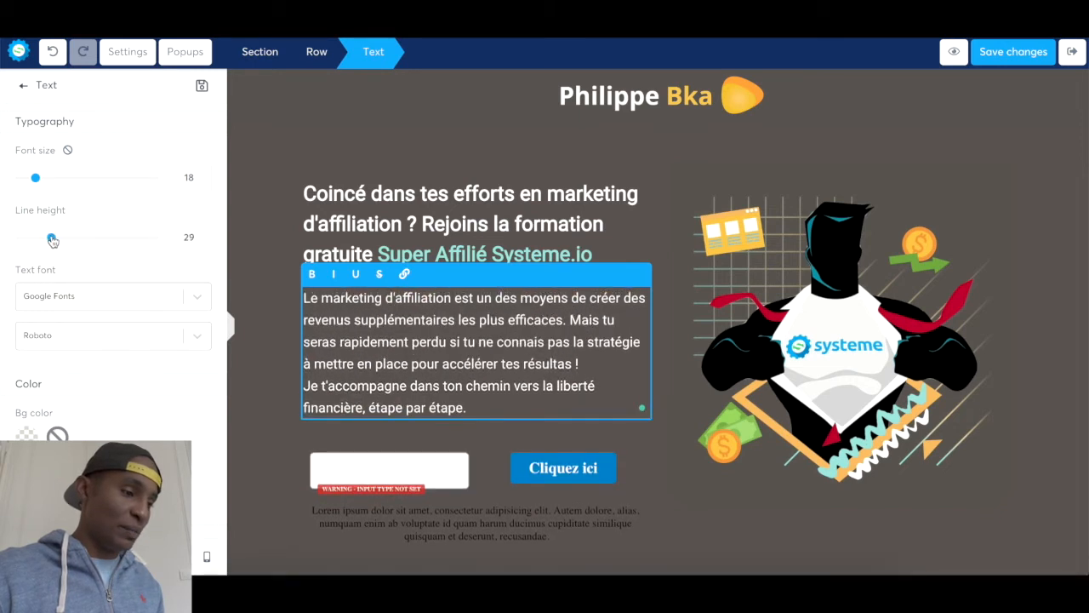
pyautogui.click(260, 328)
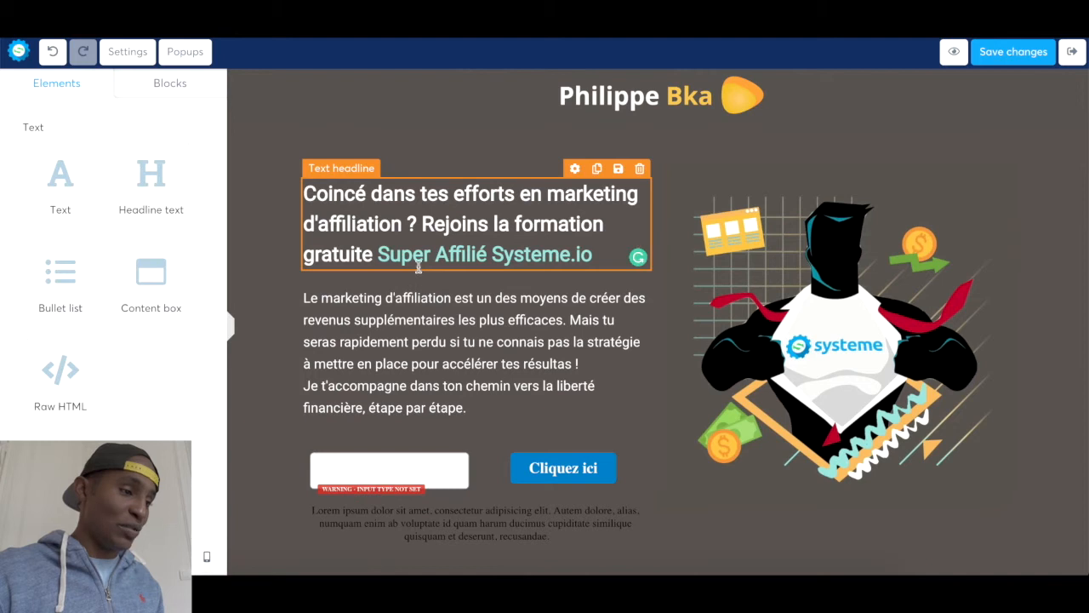
# - Set the hero headline's bottom padding to 10 to space it from the paragraph
pyautogui.tripleClick(418, 267)
pyautogui.scroll(-10, 112, 395)
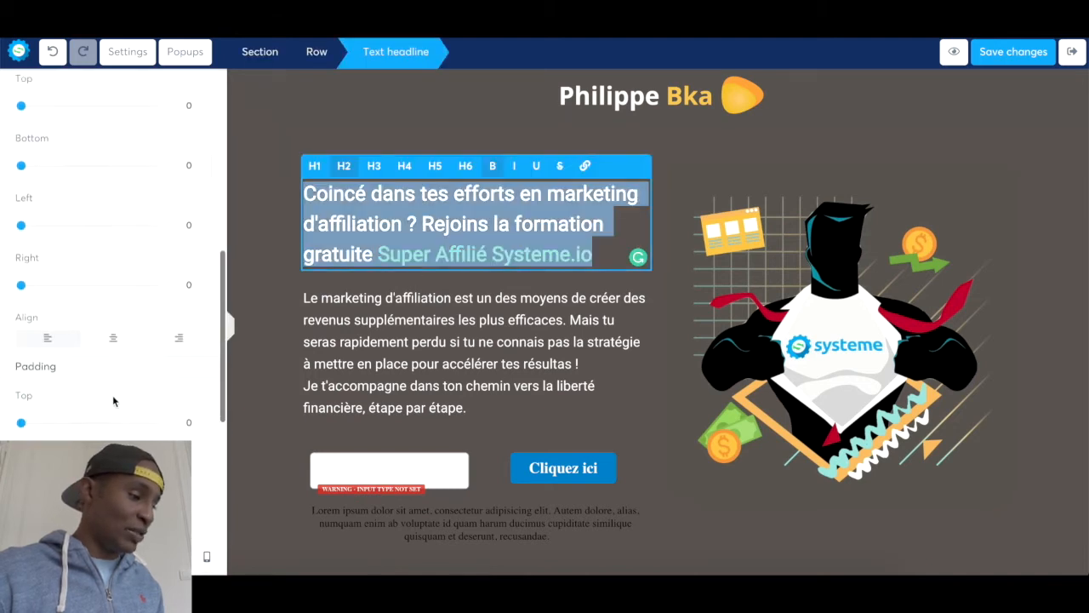
pyautogui.moveTo(22, 349); pyautogui.dragTo(35, 350)
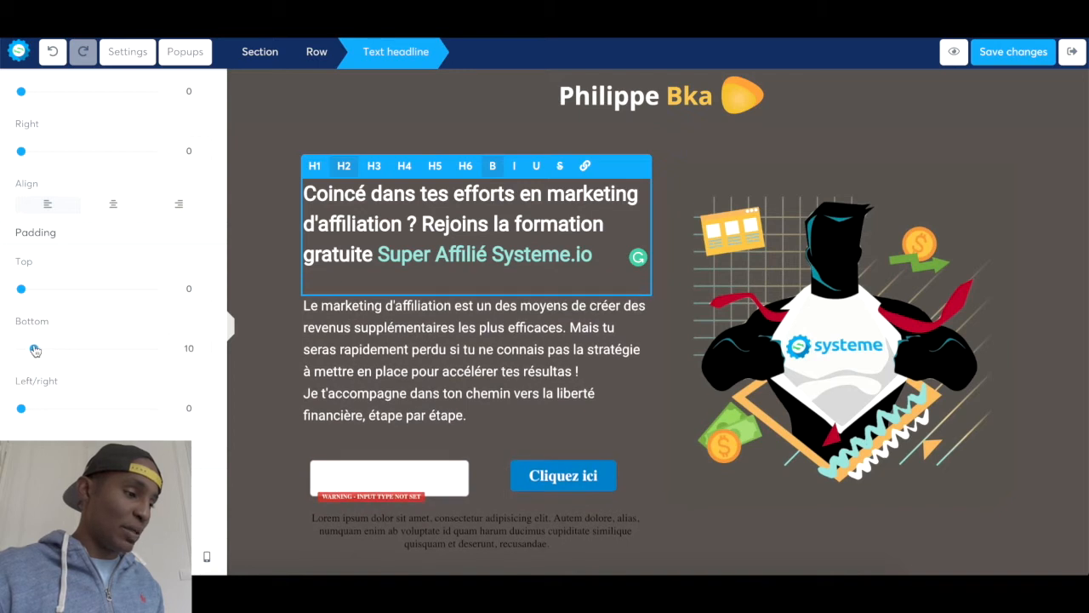
pyautogui.click(276, 384)
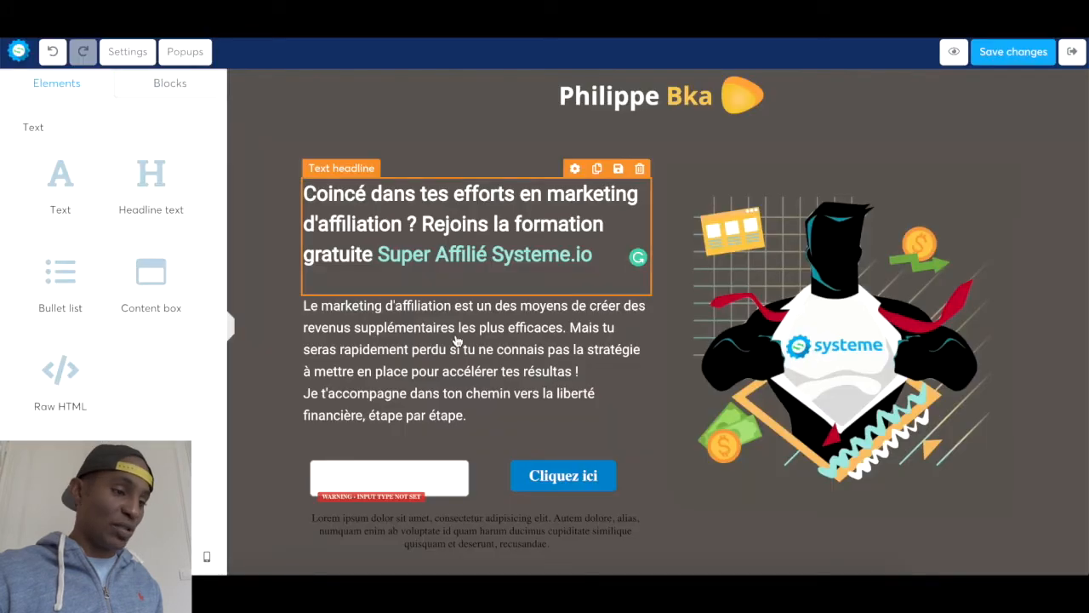
# - Start the hero paragraph's second sentence on a new line with "Tu seras", dropping "Mais", and remove the closing "Je t'accompagne" sentence
pyautogui.click(456, 336)
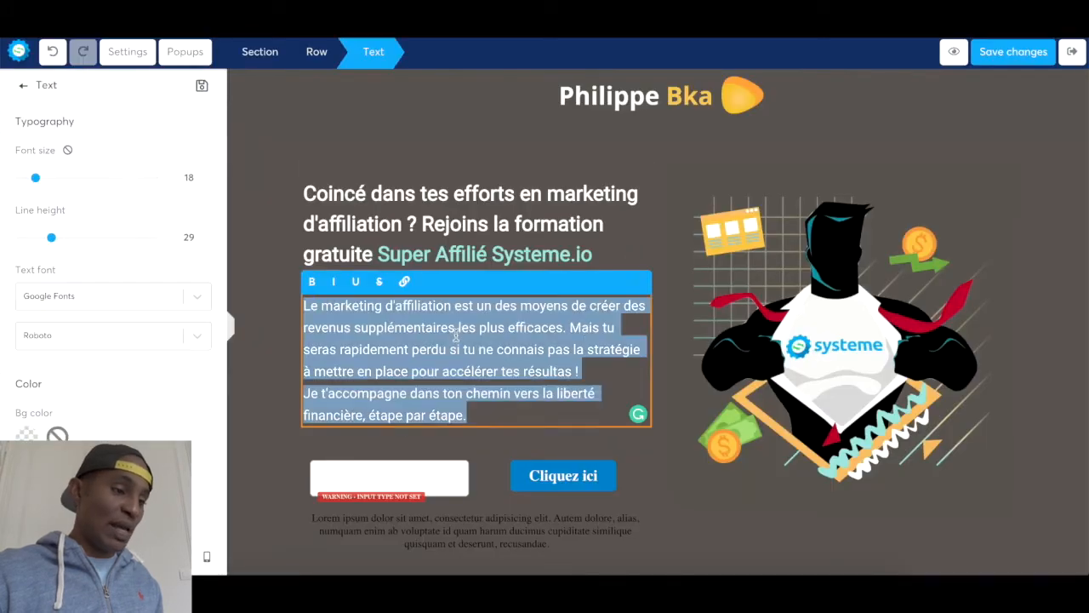
pyautogui.click(571, 328)
pyautogui.press('Return')
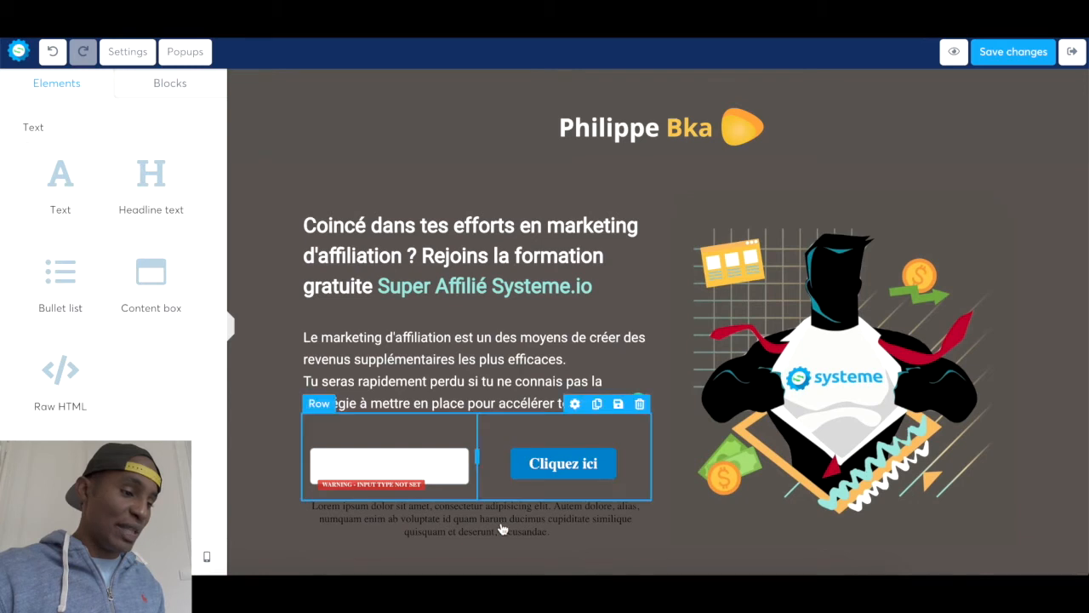
# - Replace the placeholder text beneath the form row with "P.S : est-ce que j'ai mentionné que la formation est 100% gratuite !"
pyautogui.click(496, 525)
pyautogui.hotkey('ctrl', 'a')
pyautogui.write('PS')
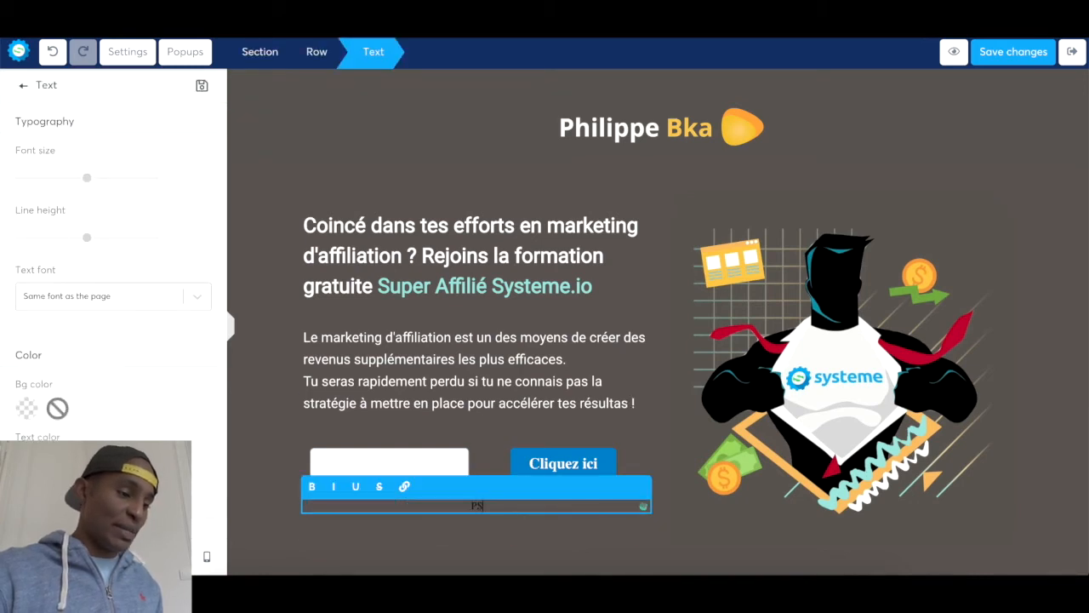
pyautogui.write(' : es')
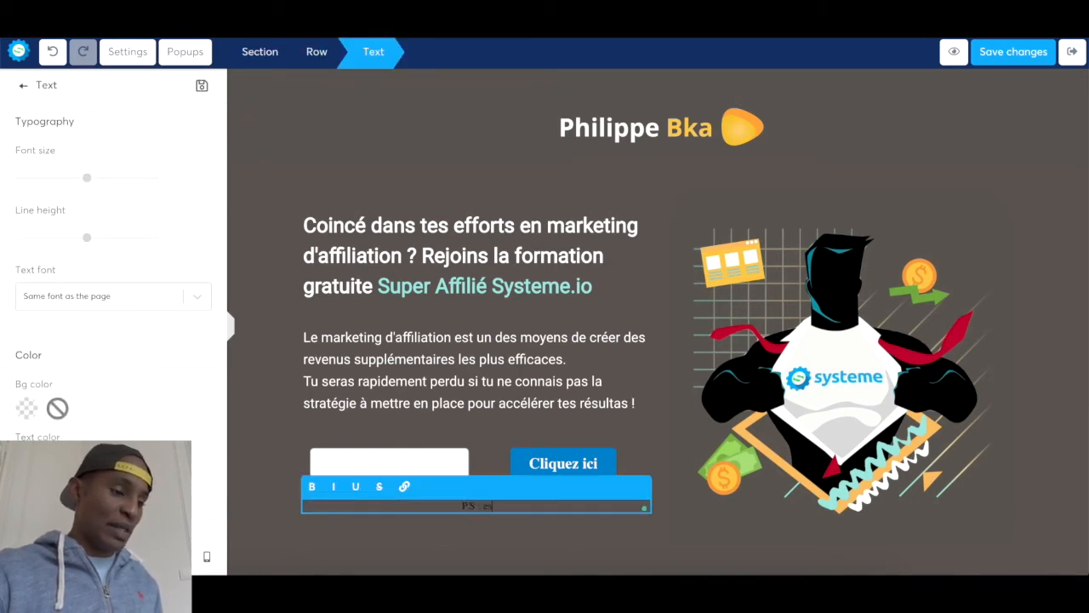
pyautogui.write('t-ce que je')
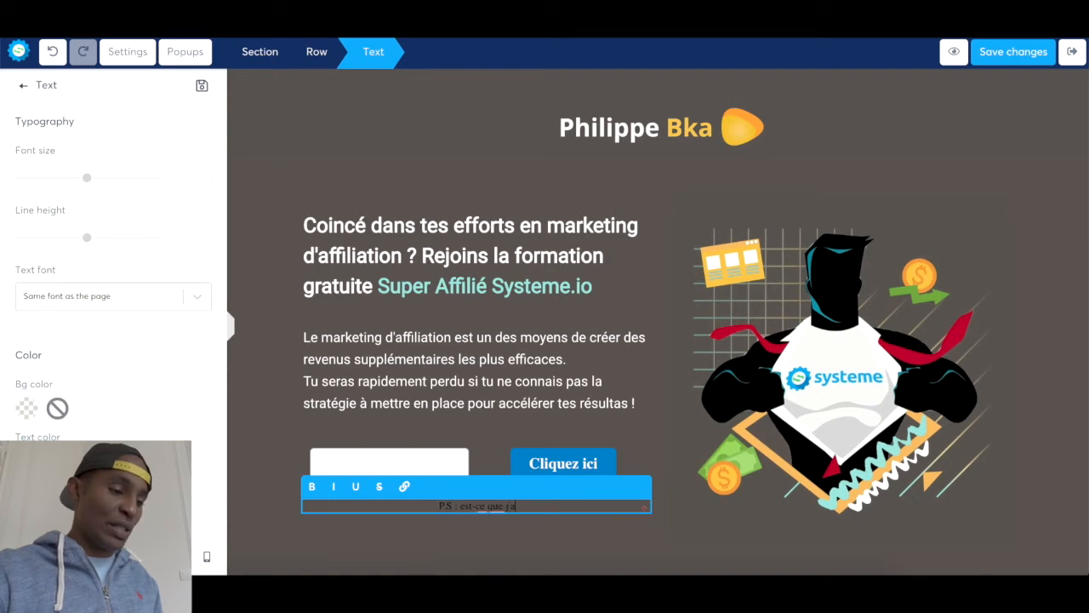
pyautogui.write('ai mentionné que l')
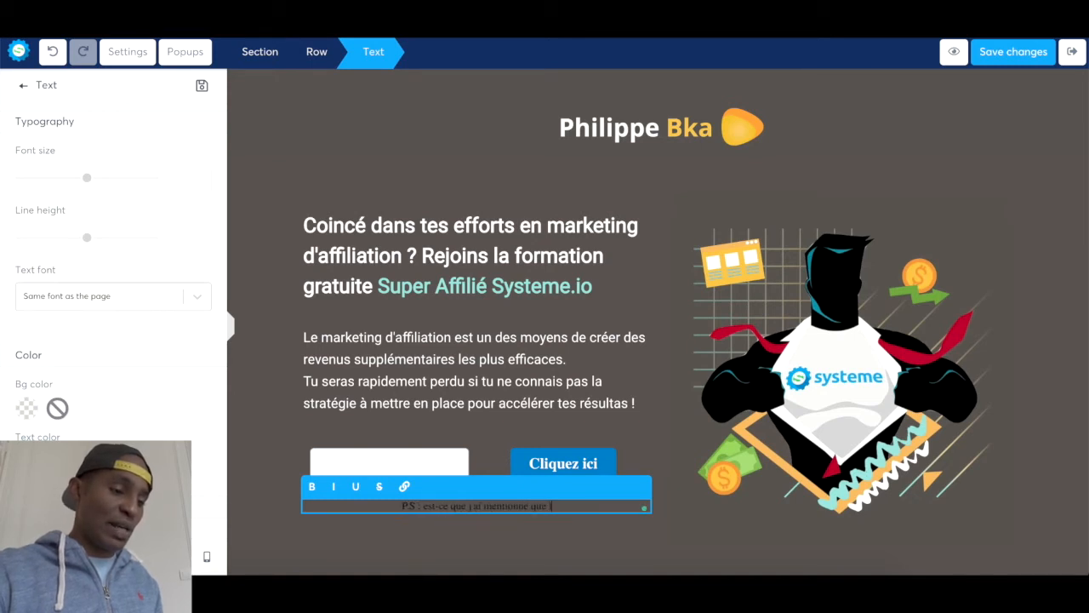
pyautogui.write('a formation est')
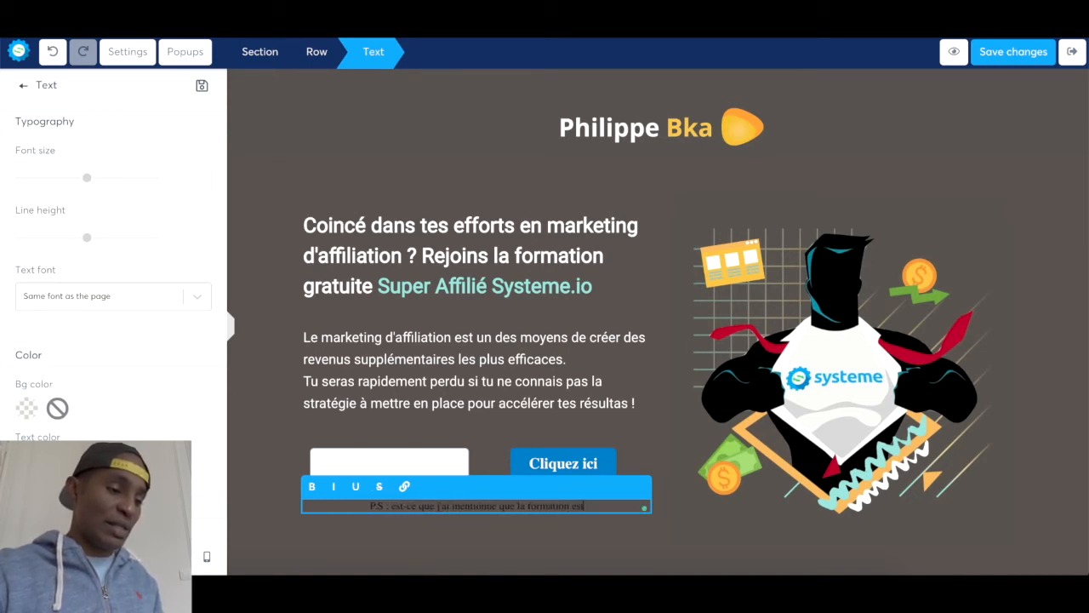
pyautogui.write(' 100% gratuite !')
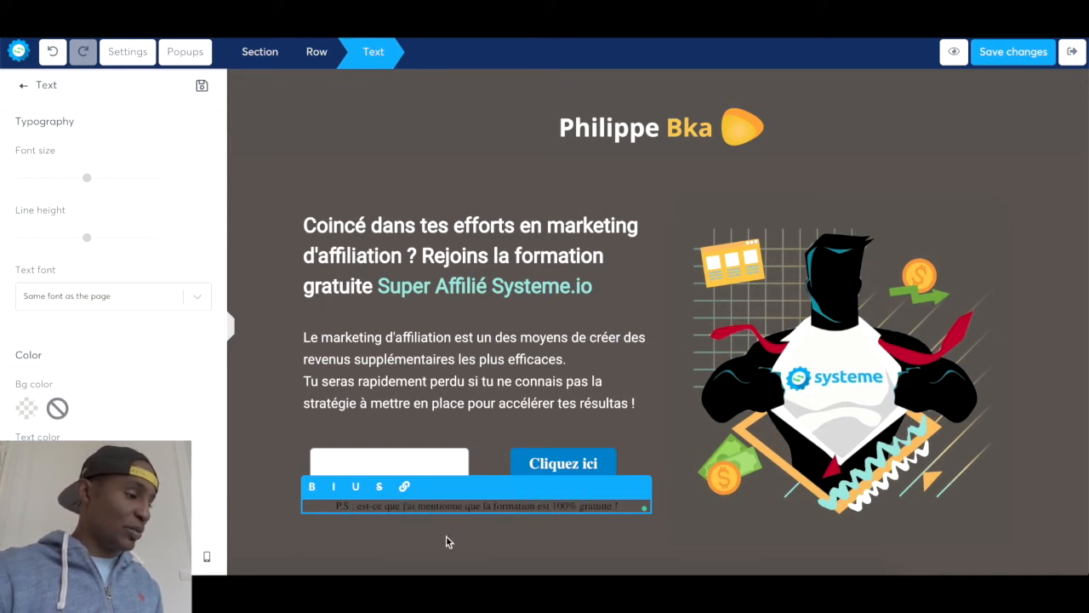
# - Set the font of the P.S. line beneath the form row to the Google font Roboto
pyautogui.click(83, 300)
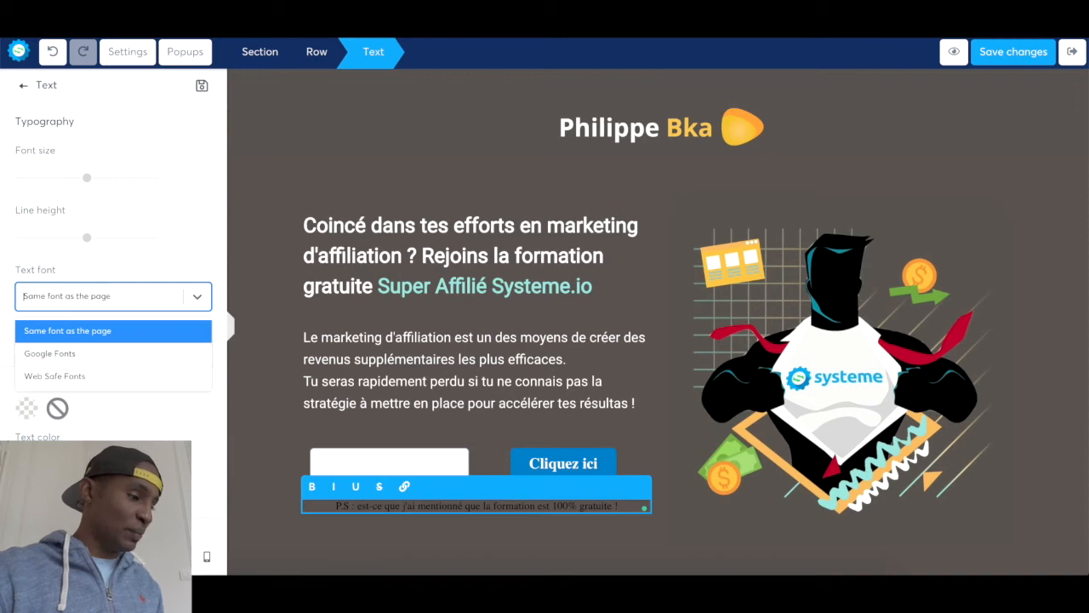
pyautogui.click(73, 354)
pyautogui.click(85, 337)
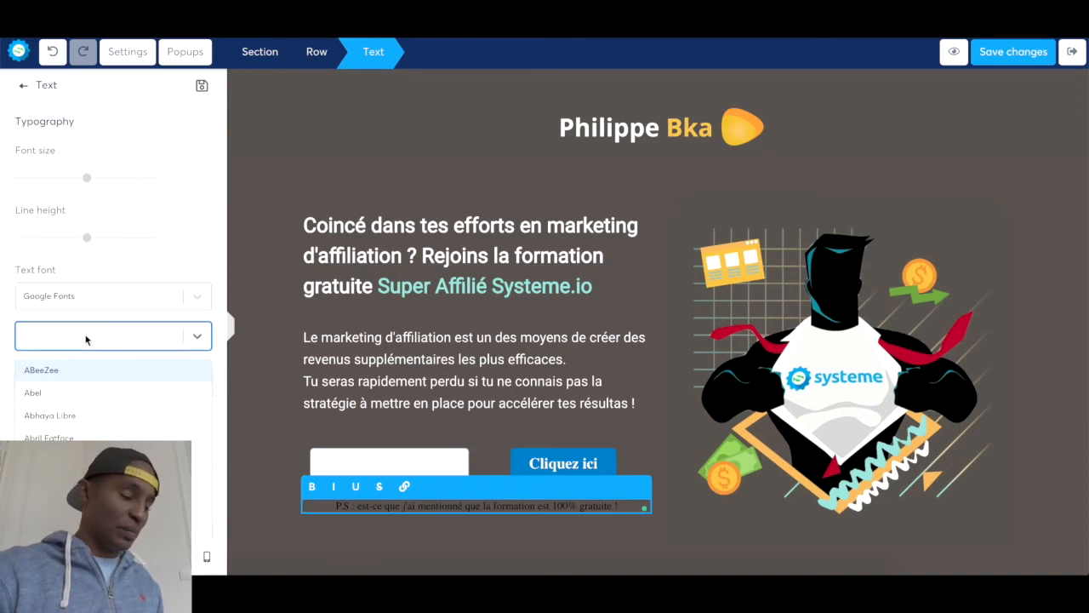
pyautogui.write('robo')
pyautogui.click(79, 371)
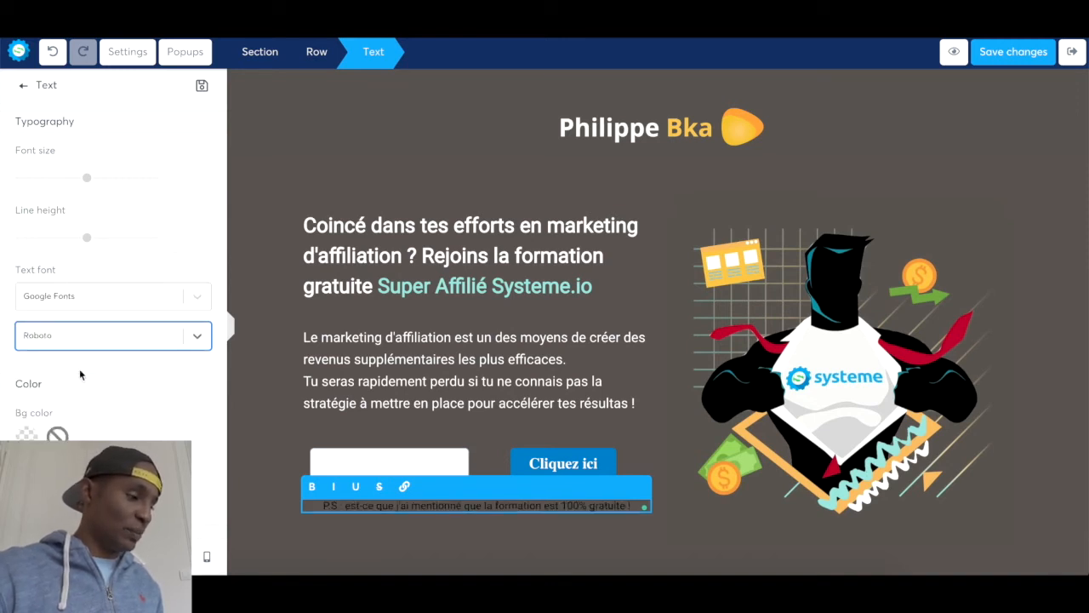
# - Colour the whole P.S. line's text white
pyautogui.click(27, 489)
pyautogui.scroll(-2, 27, 489)
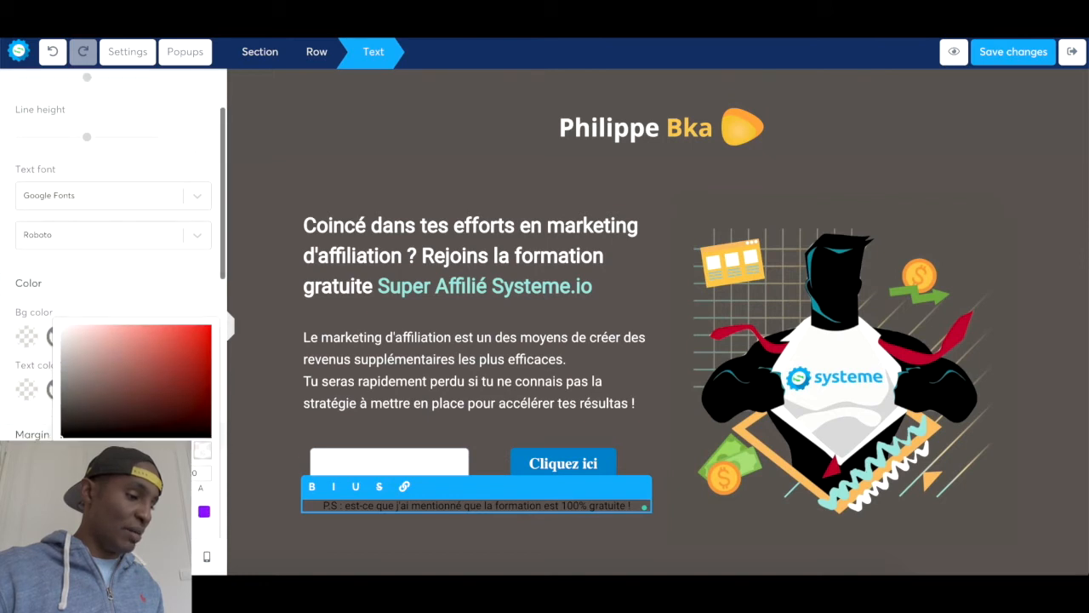
pyautogui.click(184, 532)
pyautogui.click(183, 532)
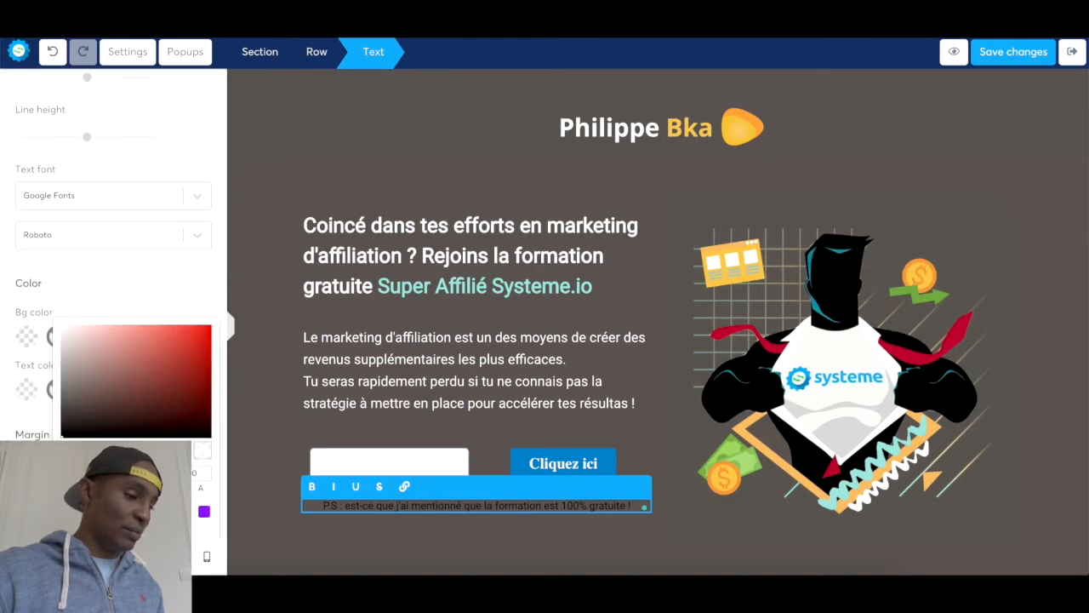
pyautogui.tripleClick(373, 508)
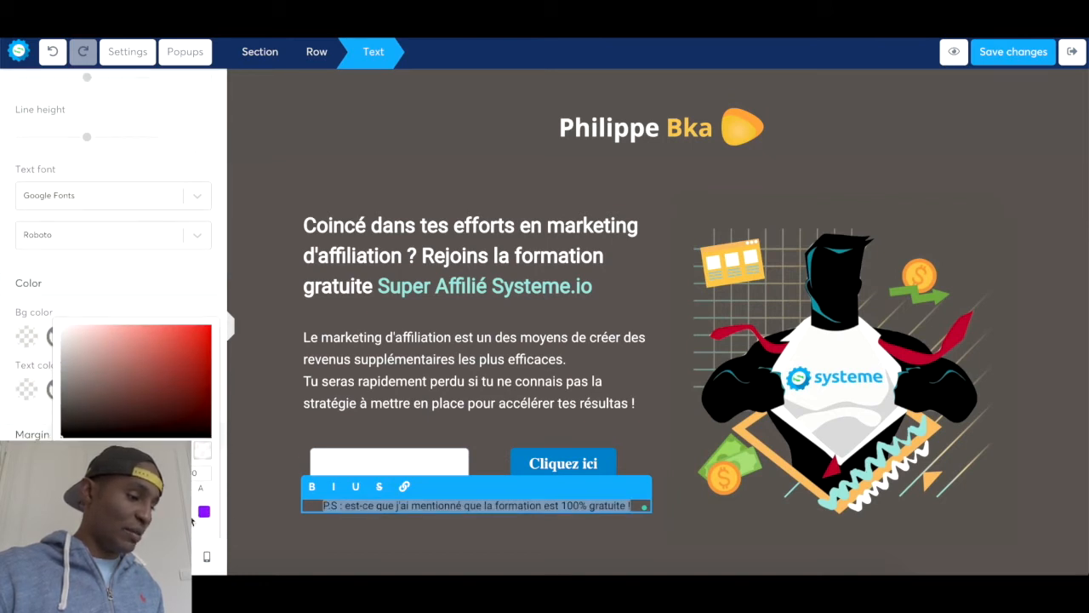
pyautogui.click(184, 532)
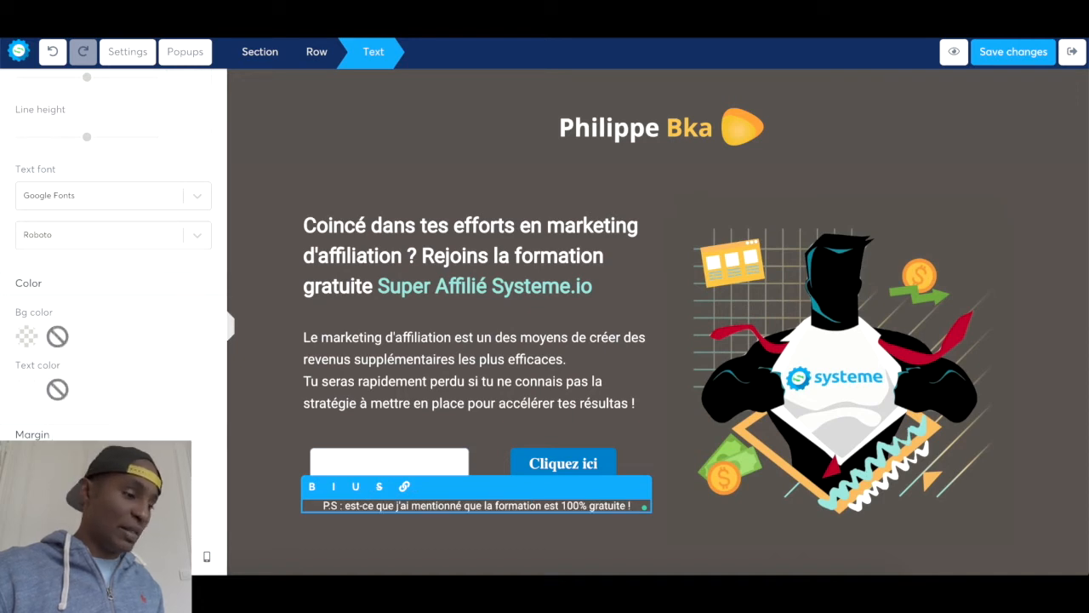
# - Left-align the P.S. line under the form row and deselect it
pyautogui.scroll(-4, 37, 434)
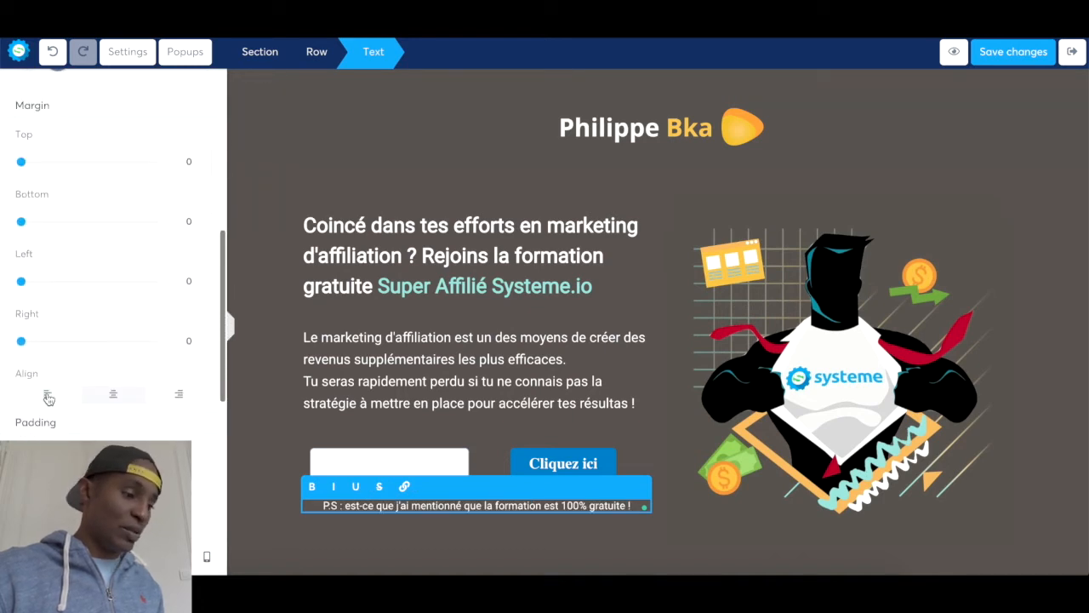
pyautogui.click(48, 399)
pyautogui.click(284, 520)
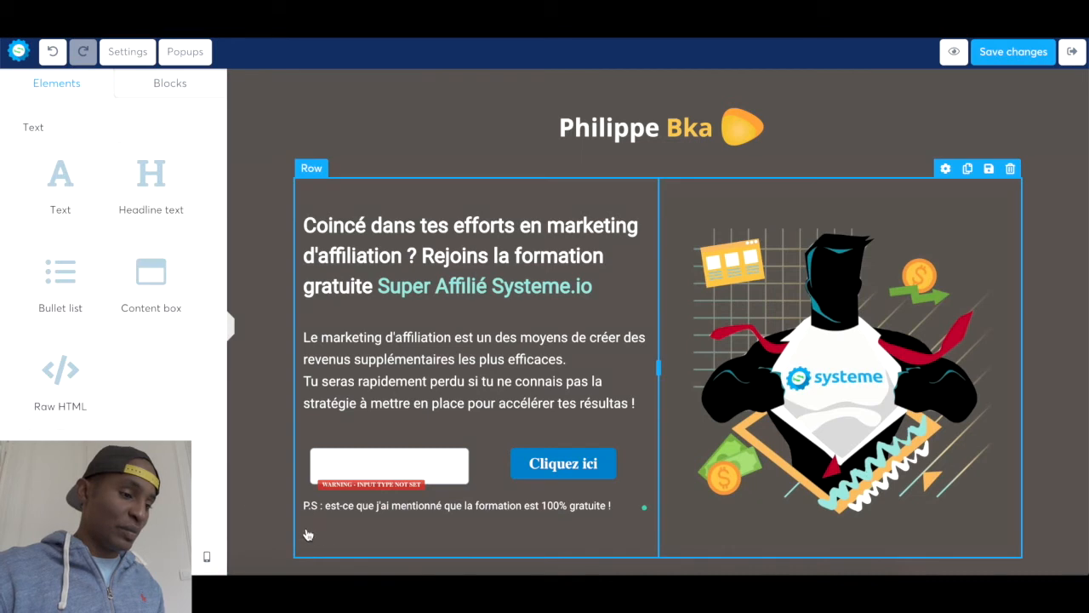
# - Replace the hero form button's label with "JE SUIS PRÊT"
pyautogui.click(542, 471)
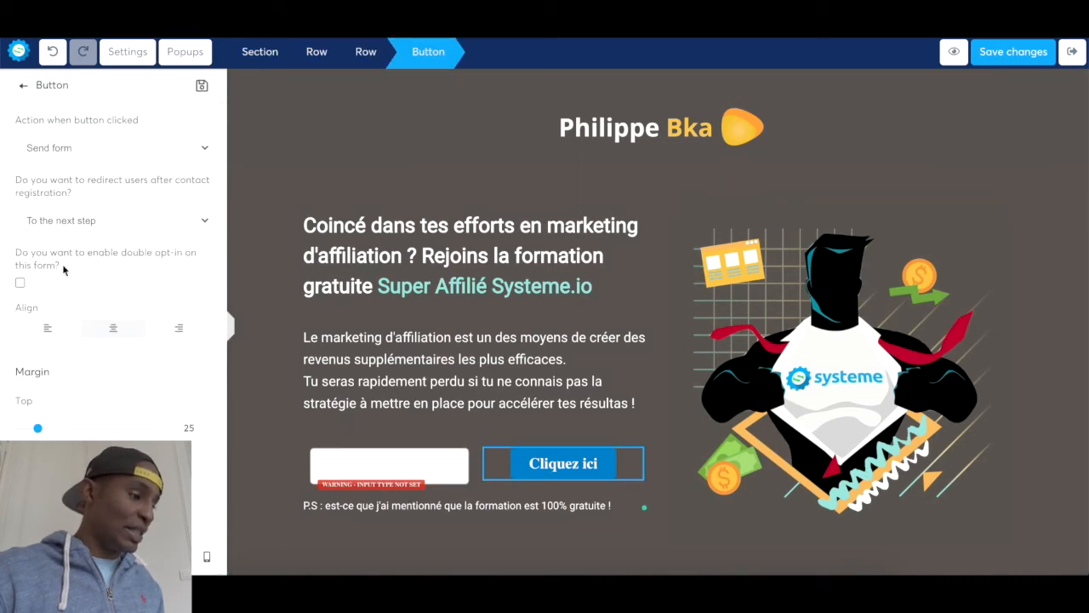
pyautogui.scroll(-5, 63, 263)
pyautogui.scroll(-3, 62, 270)
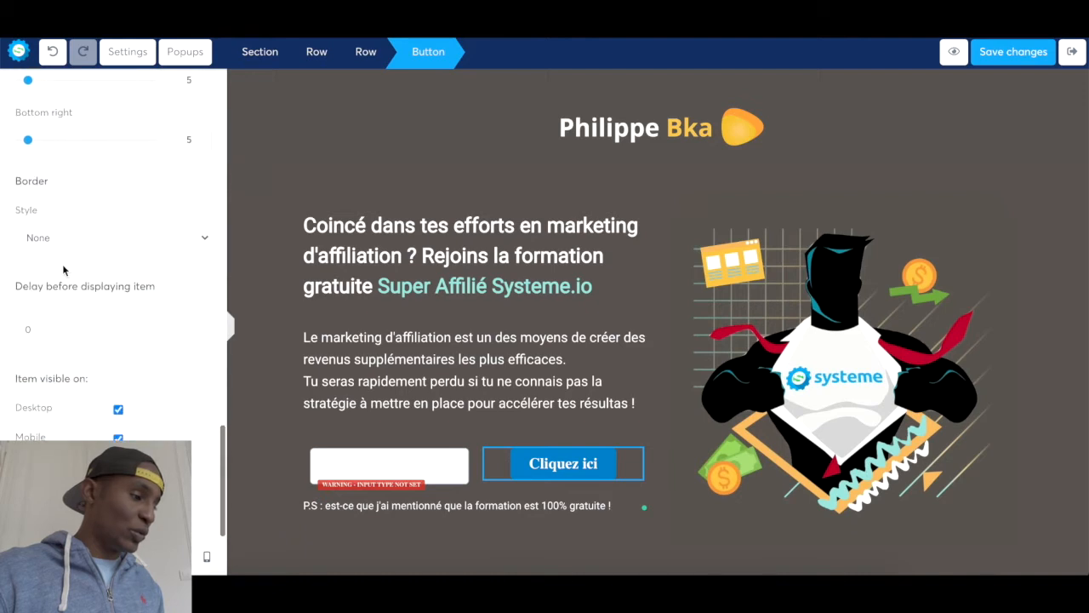
pyautogui.scroll(5, 62, 270)
pyautogui.scroll(8, 63, 270)
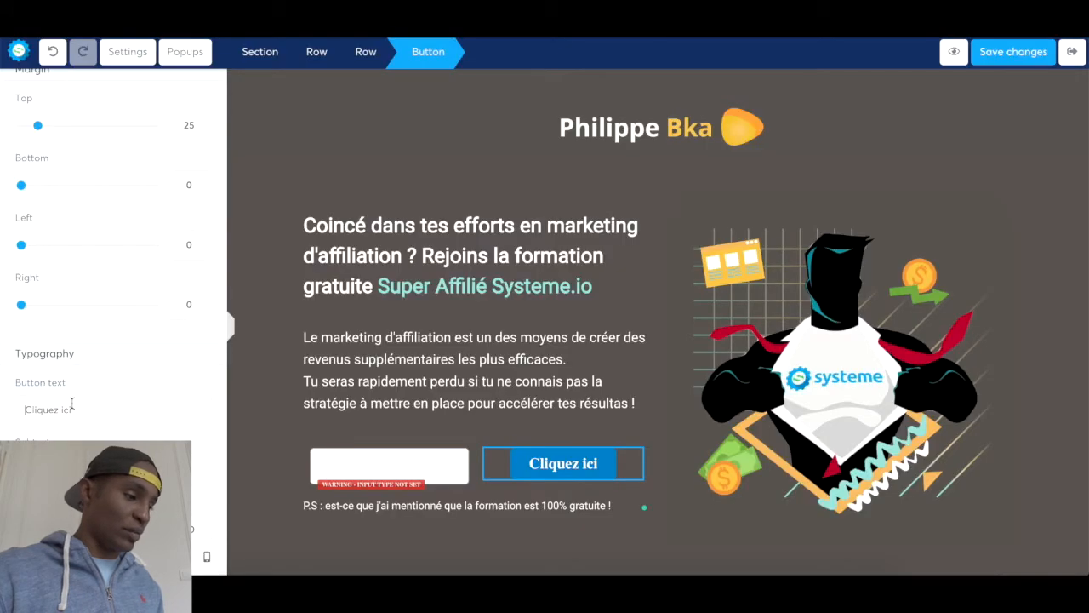
pyautogui.hotkey('ctrl', 'a')
pyautogui.write('JE SJIS')
pyautogui.press('BackSpace')
pyautogui.press('BackSpace')
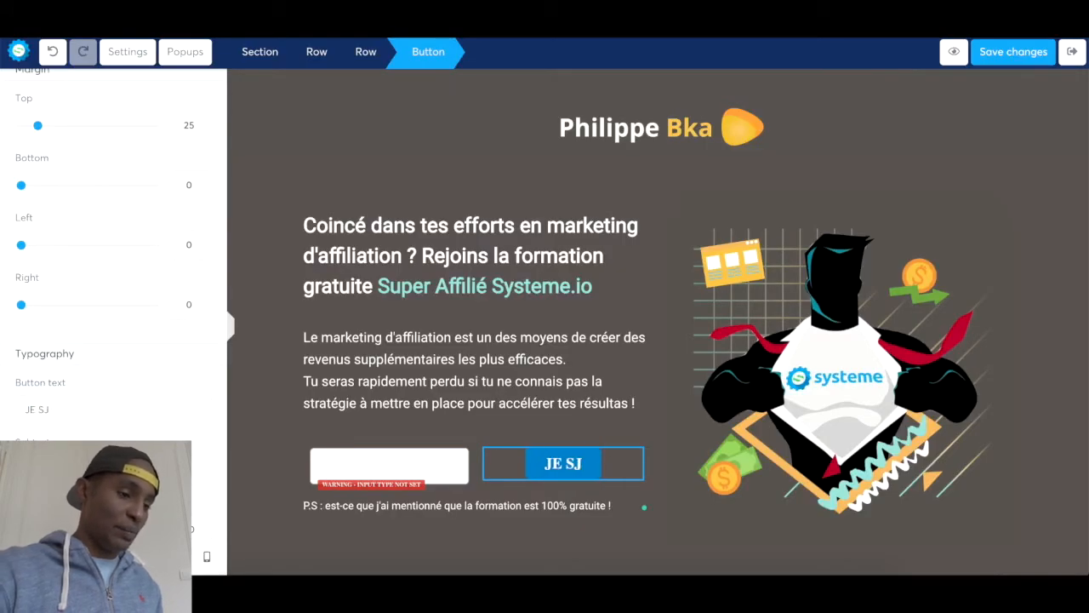
pyautogui.press('BackSpace')
pyautogui.write('UIS PRÊT')
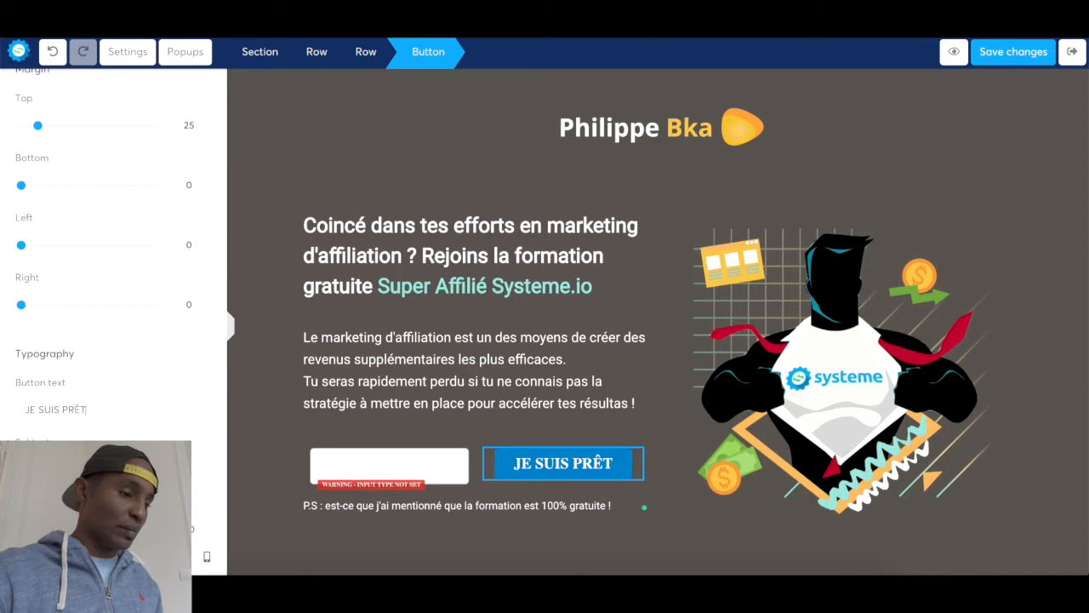
# - Set the form button's font to the Google font Roboto
pyautogui.scroll(5, 74, 339)
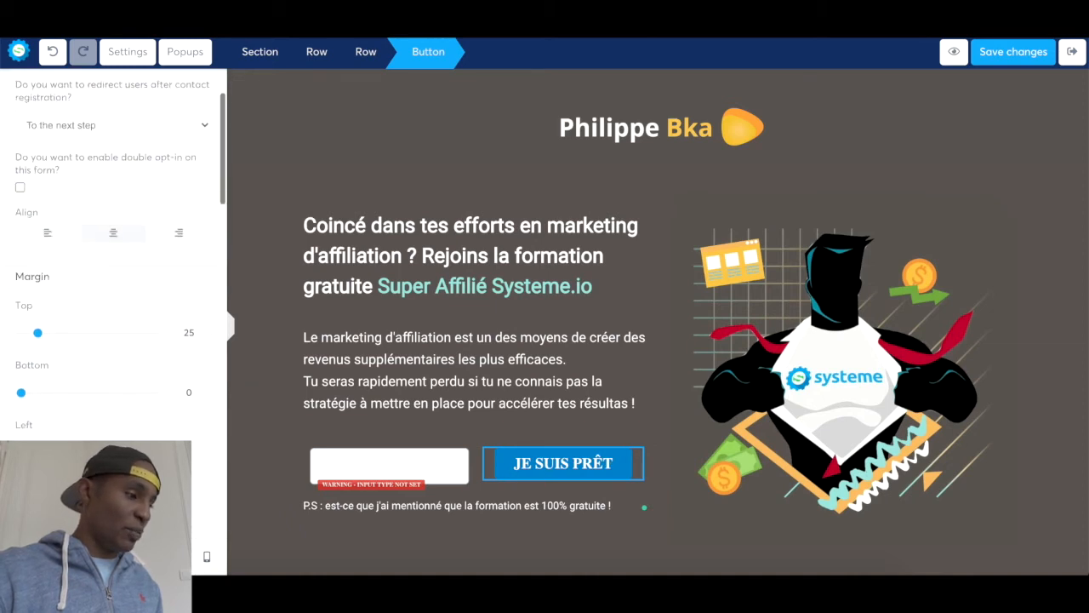
pyautogui.scroll(-5, 77, 237)
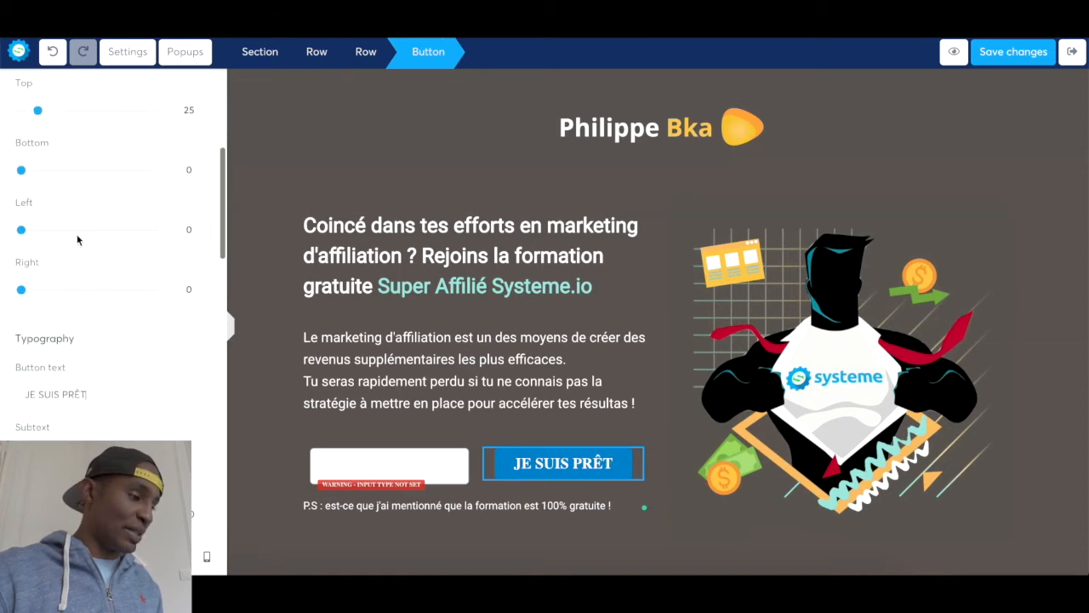
pyautogui.scroll(-2, 77, 239)
pyautogui.click(76, 247)
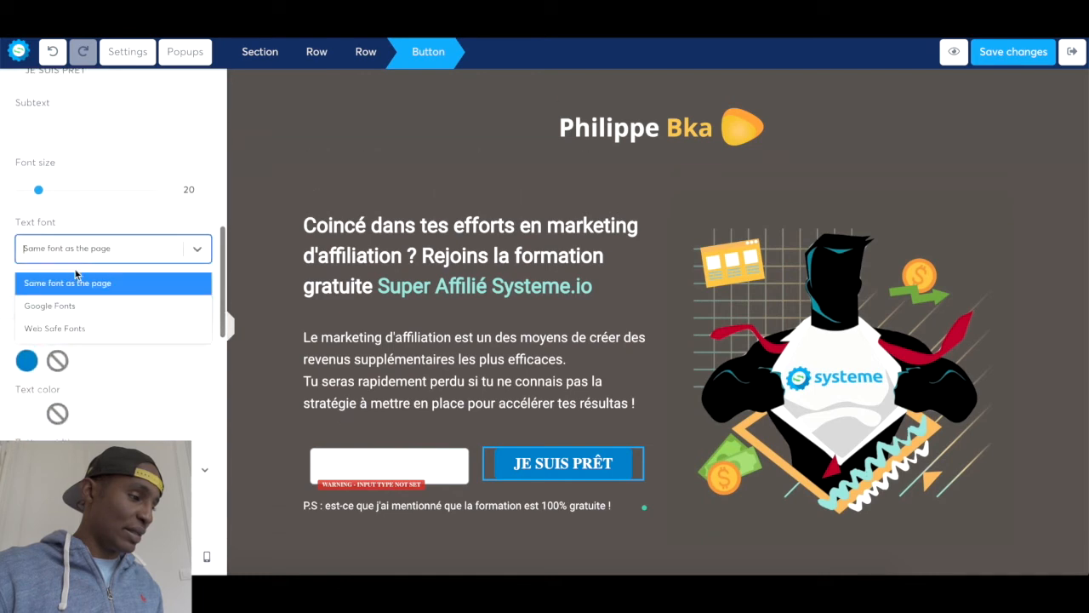
pyautogui.click(75, 300)
pyautogui.click(74, 292)
pyautogui.write('ROBOT')
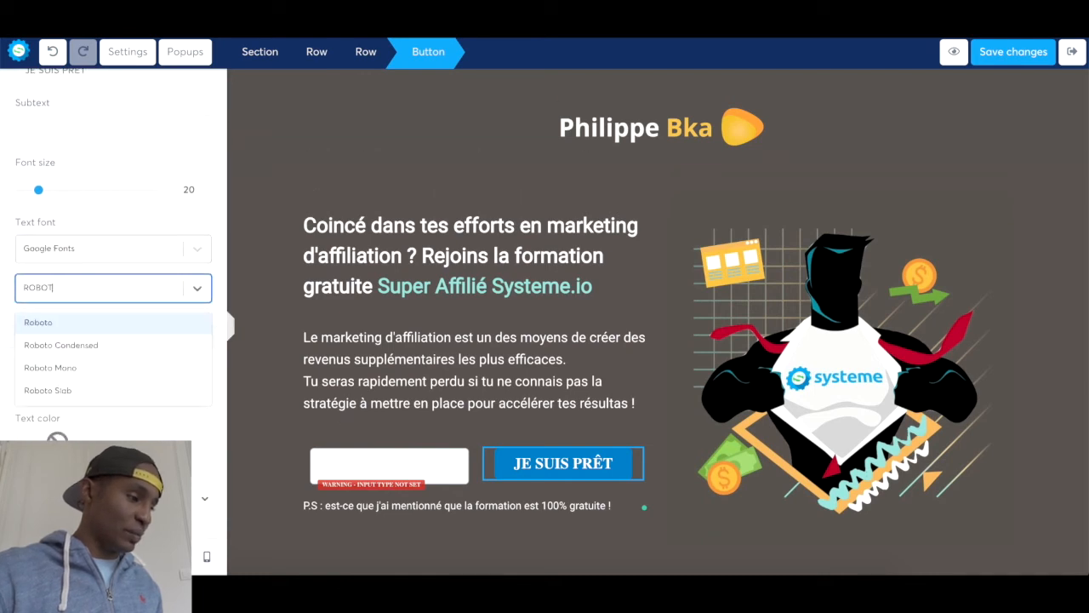
pyautogui.click(69, 320)
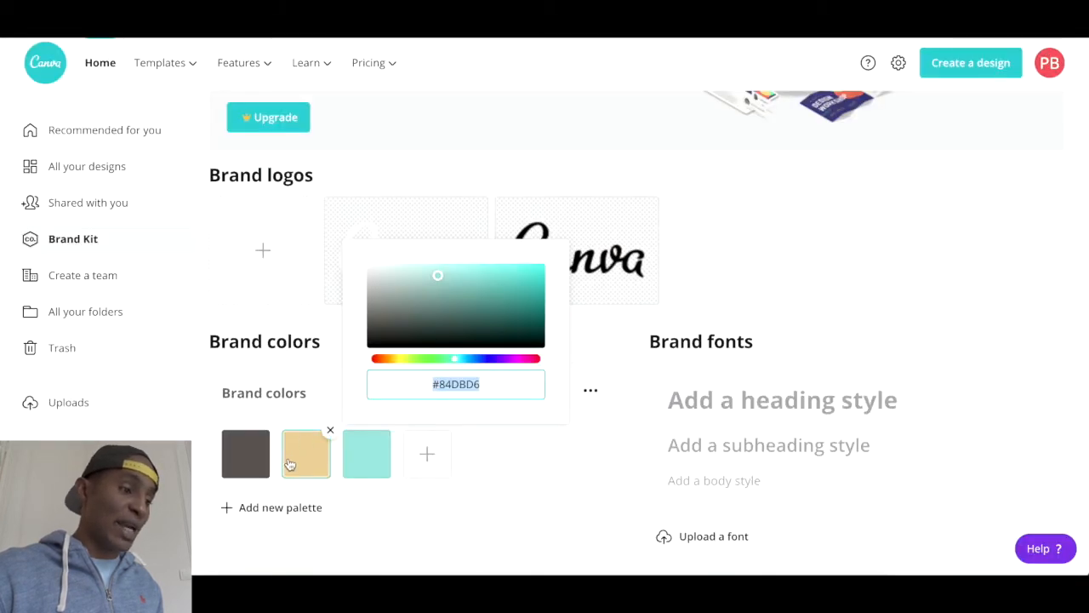
# - Switch to the Canva brand kit and copy the turquoise brand colour's hex code, #84DBD6
pyautogui.click(350, 474)
pyautogui.click(366, 454)
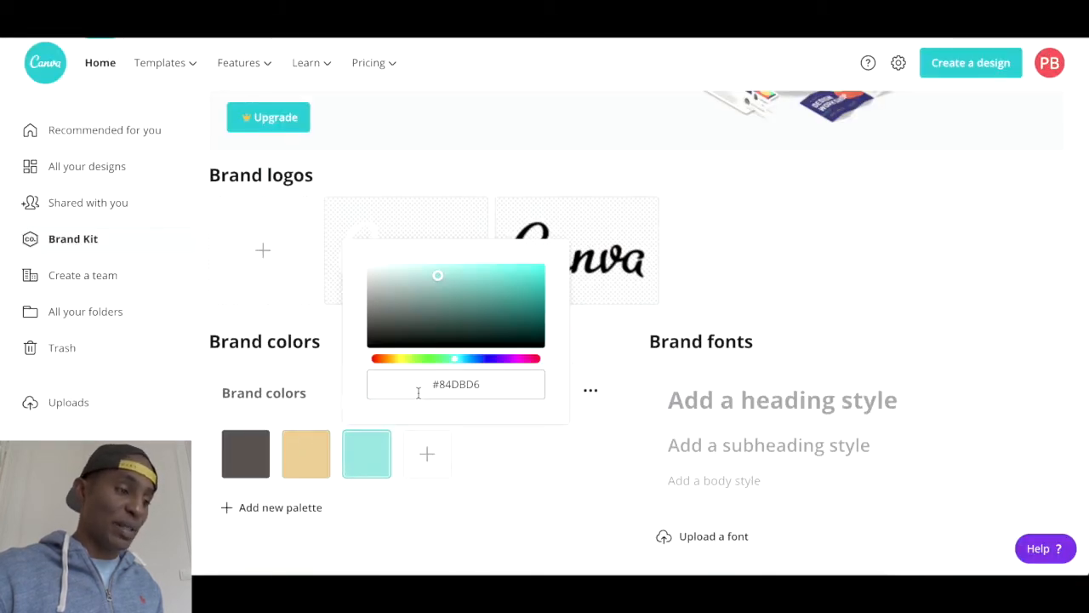
pyautogui.moveTo(418, 392); pyautogui.dragTo(484, 387)
pyautogui.press('super+c')
pyautogui.moveTo(134, 87)
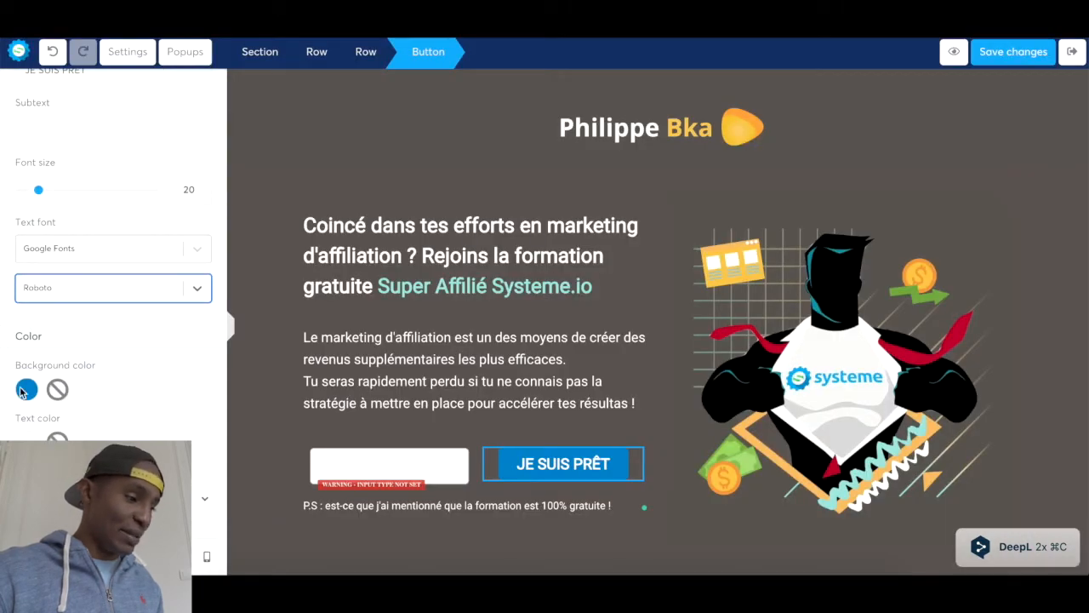
# - Return to systeme.io and apply the copied turquoise brand colour as the form button's background
pyautogui.click(25, 390)
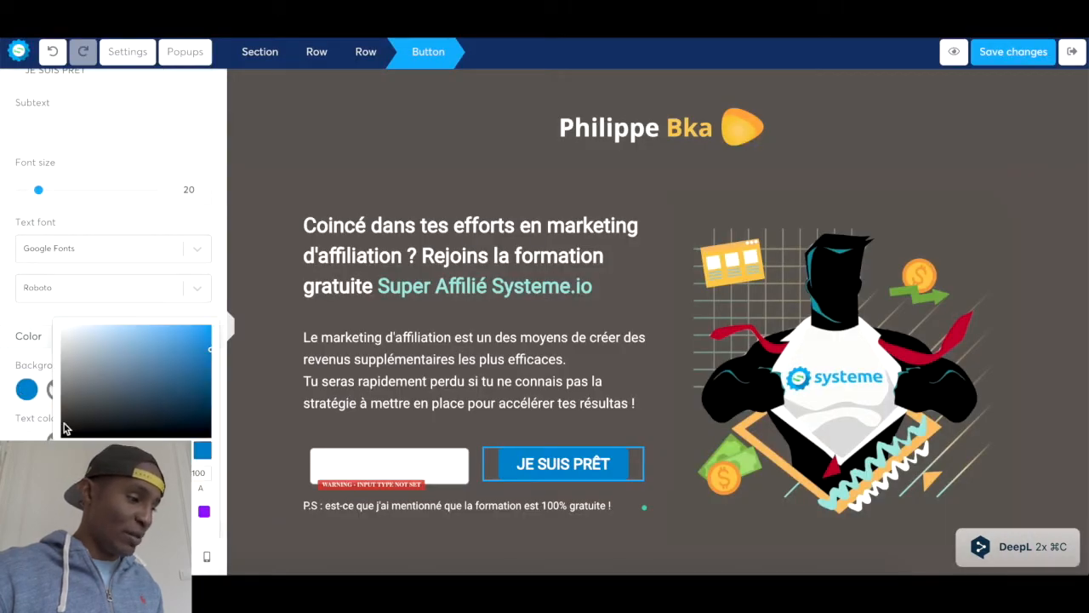
pyautogui.press('super+v')
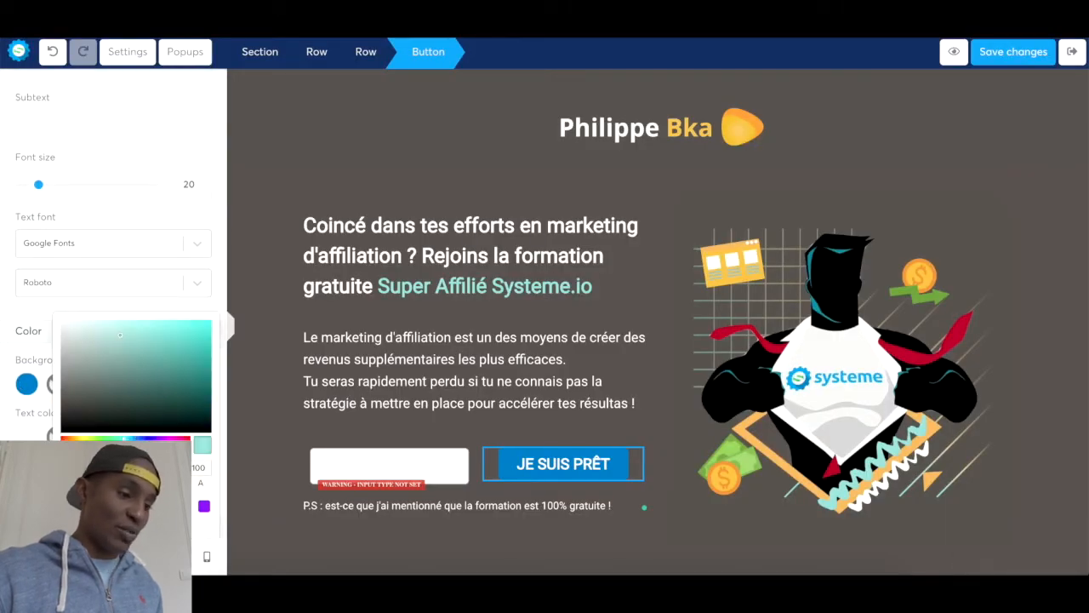
pyautogui.click(291, 454)
pyautogui.click(291, 454)
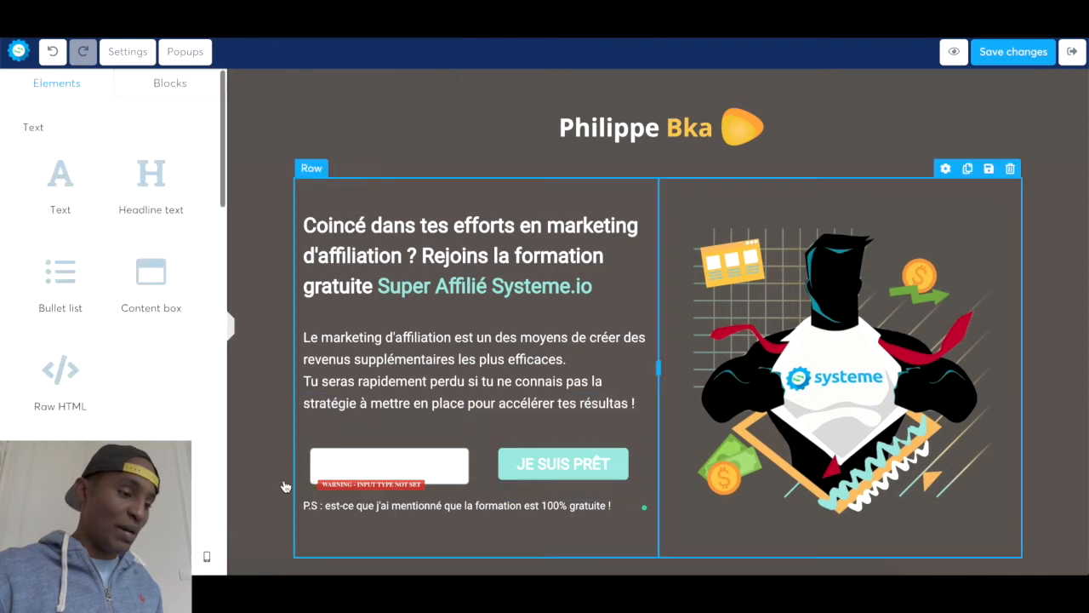
# - Set the hero form field's input type to Email
pyautogui.click(359, 474)
pyautogui.click(92, 147)
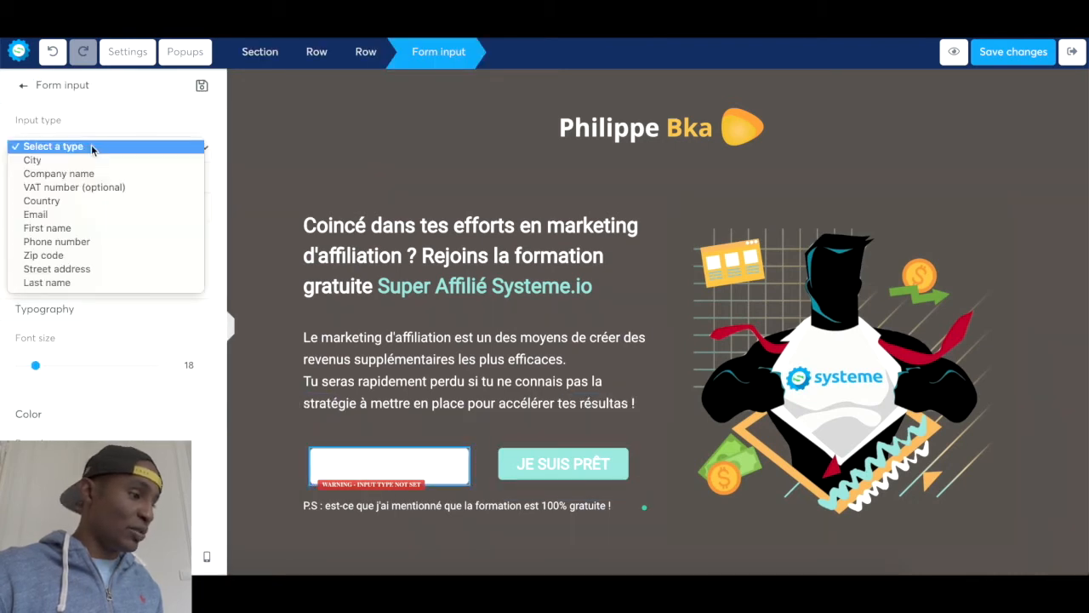
pyautogui.click(88, 215)
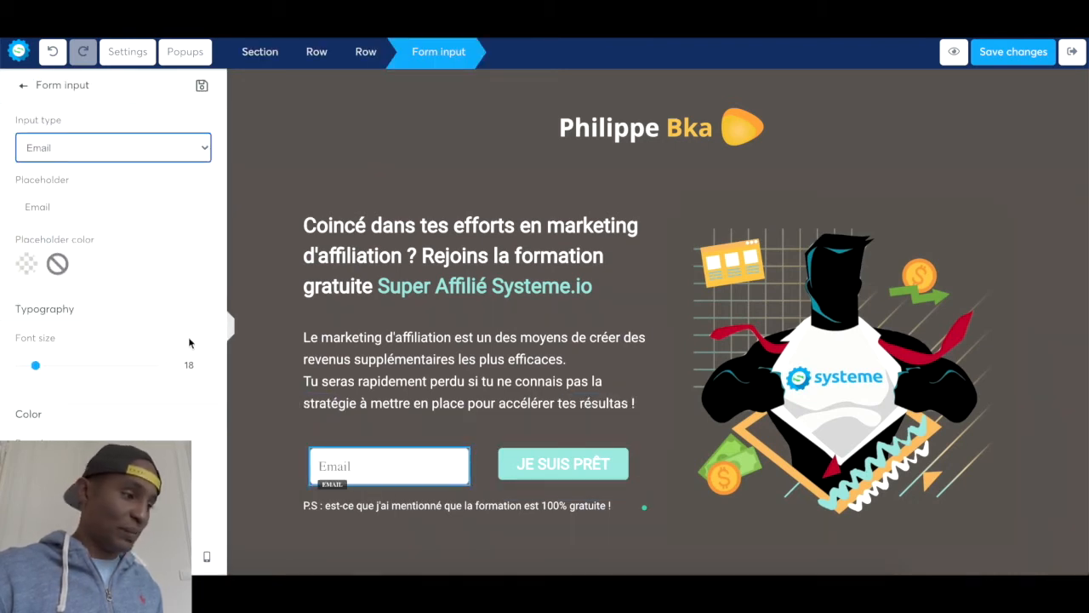
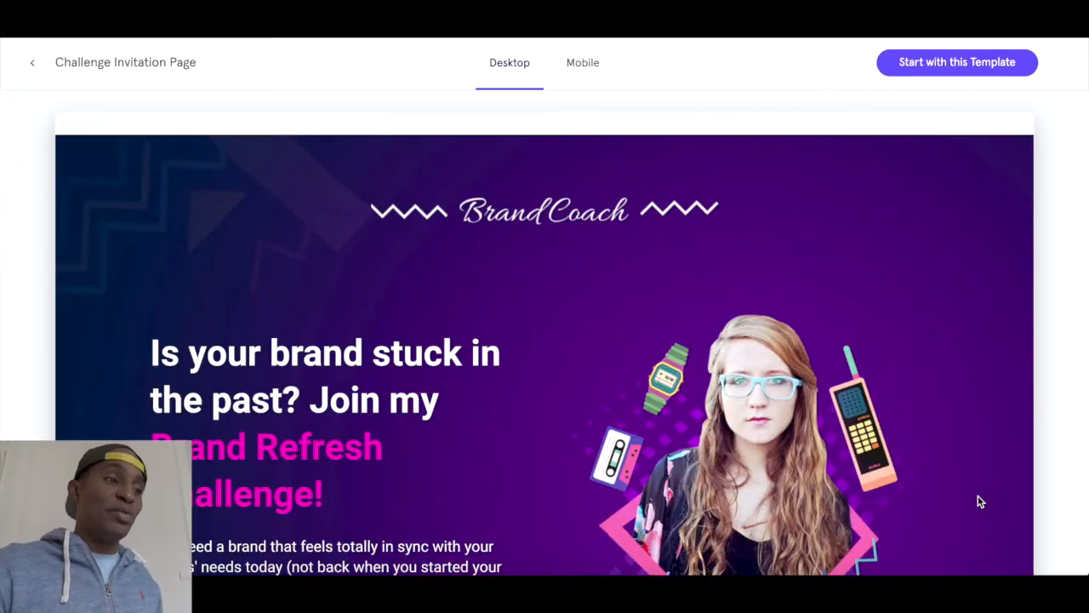
# - Compare the mobile preview of the Challenge Invitation Page template's hero with the mobile view of the systeme.io page
pyautogui.click(575, 83)
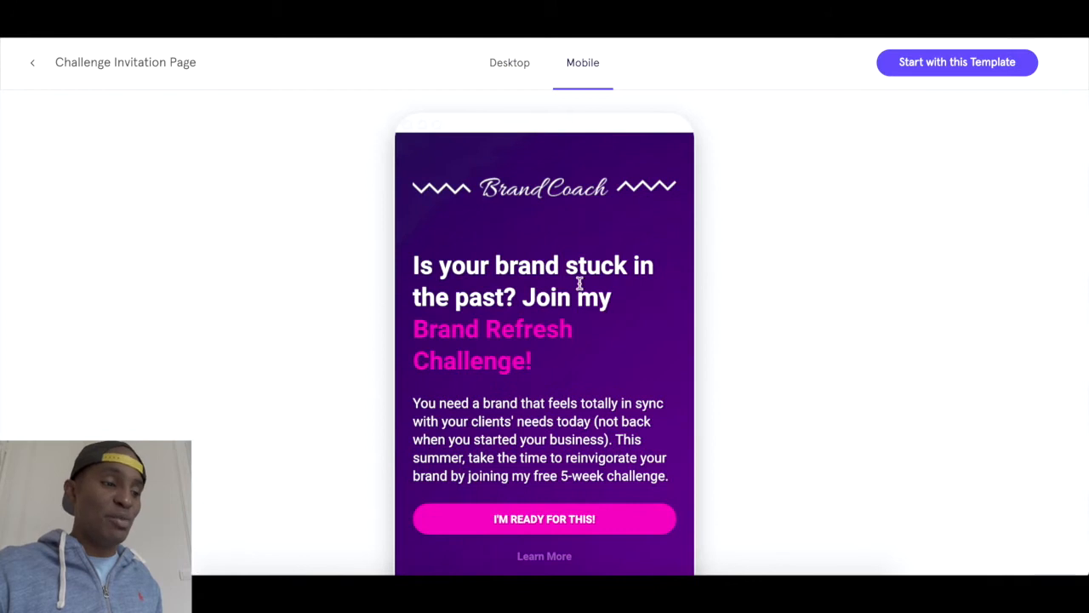
pyautogui.scroll(-5, 579, 284)
pyautogui.scroll(-3, 564, 383)
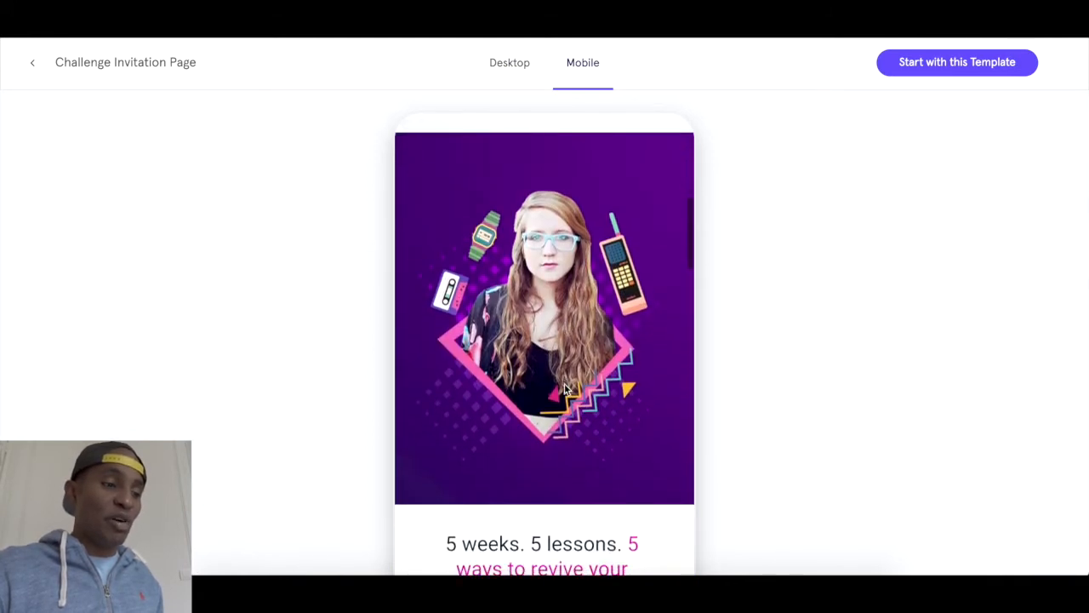
pyautogui.scroll(8, 564, 383)
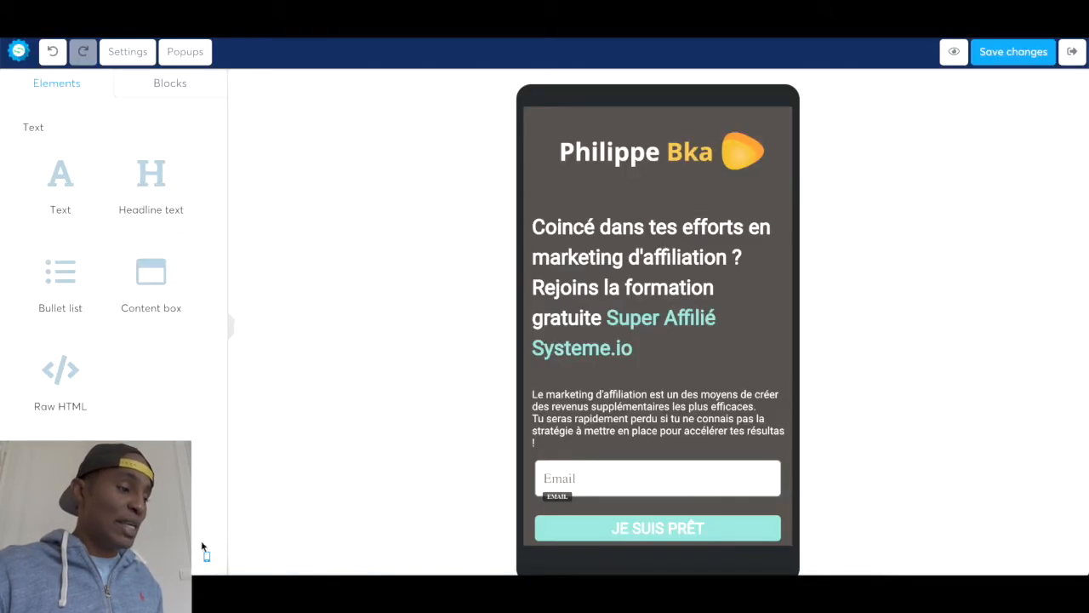
pyautogui.click(207, 556)
pyautogui.scroll(-3, 134, 418)
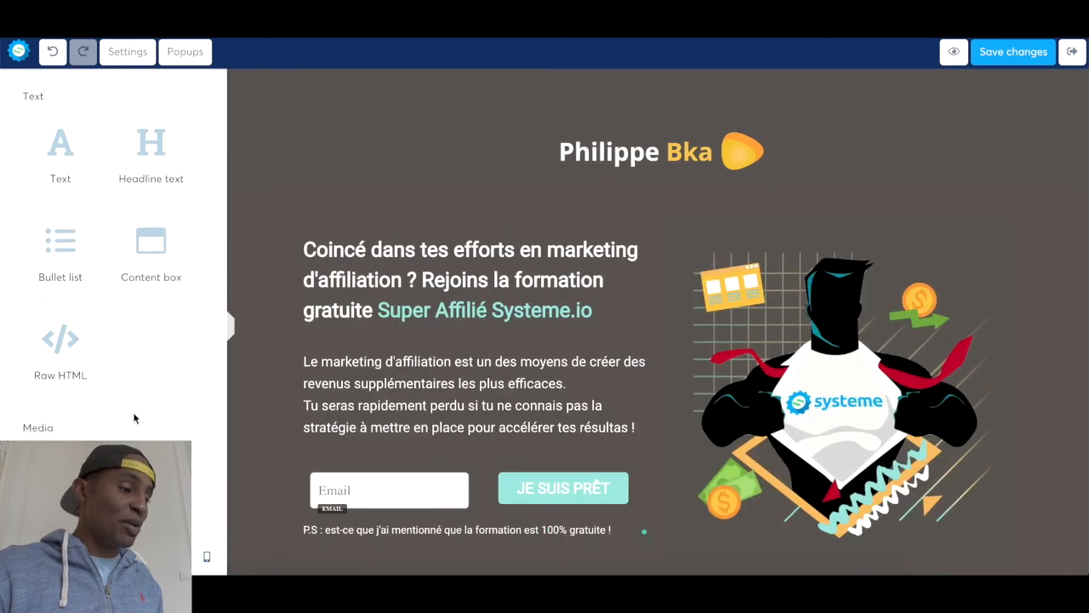
pyautogui.click(209, 558)
pyautogui.scroll(-5, 662, 285)
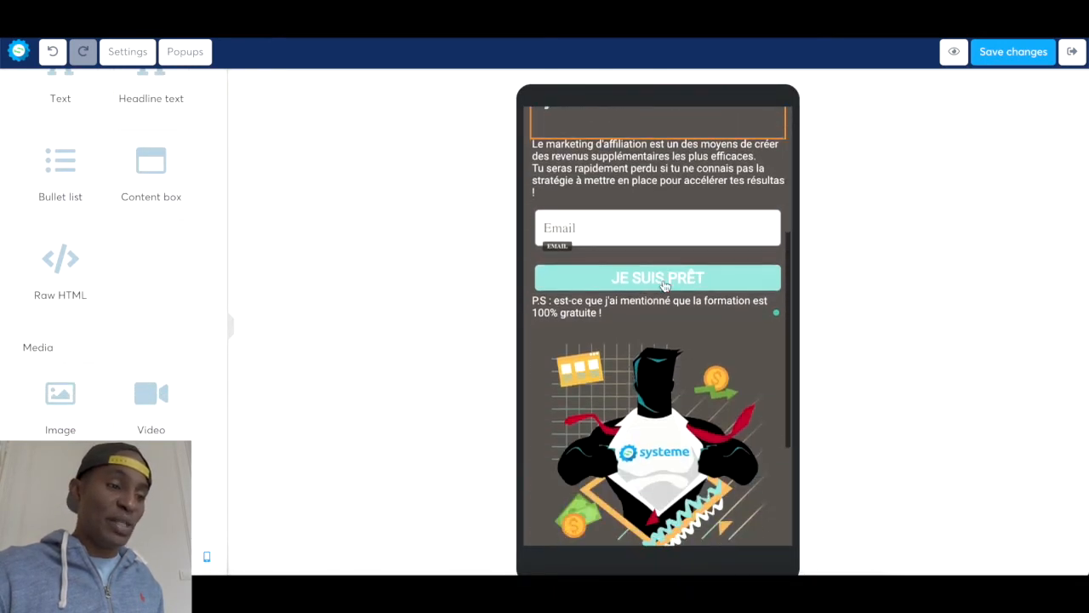
pyautogui.scroll(-2, 664, 285)
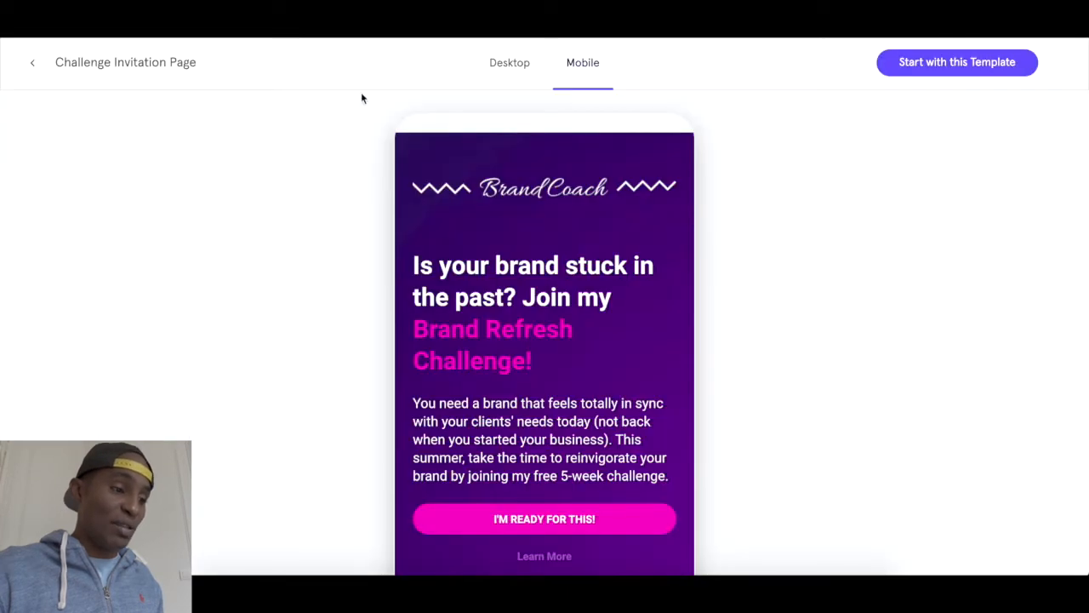
pyautogui.scroll(-3, 554, 403)
pyautogui.scroll(3, 554, 404)
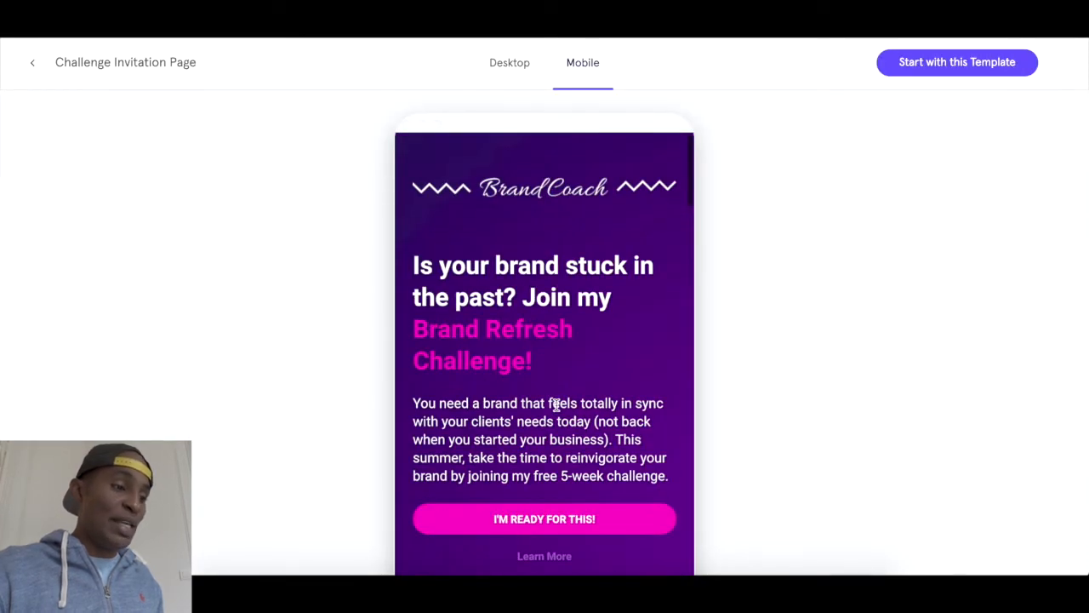
pyautogui.scroll(2, 572, 352)
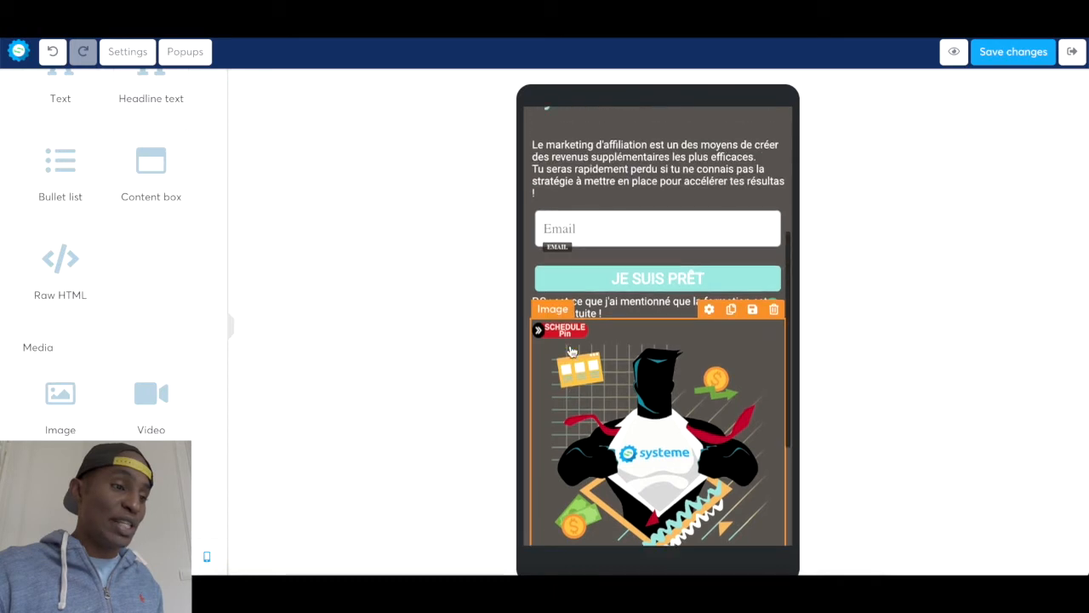
# - Set the hero paragraph's line height to 25 in the mobile view
pyautogui.click(620, 218)
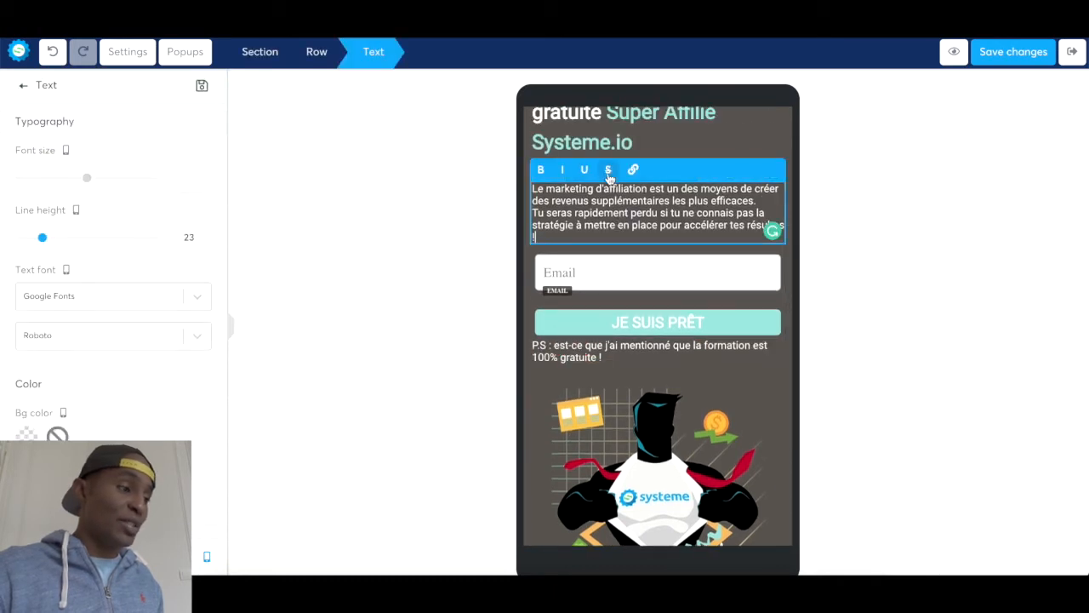
pyautogui.hotkey('ctrl', 'a')
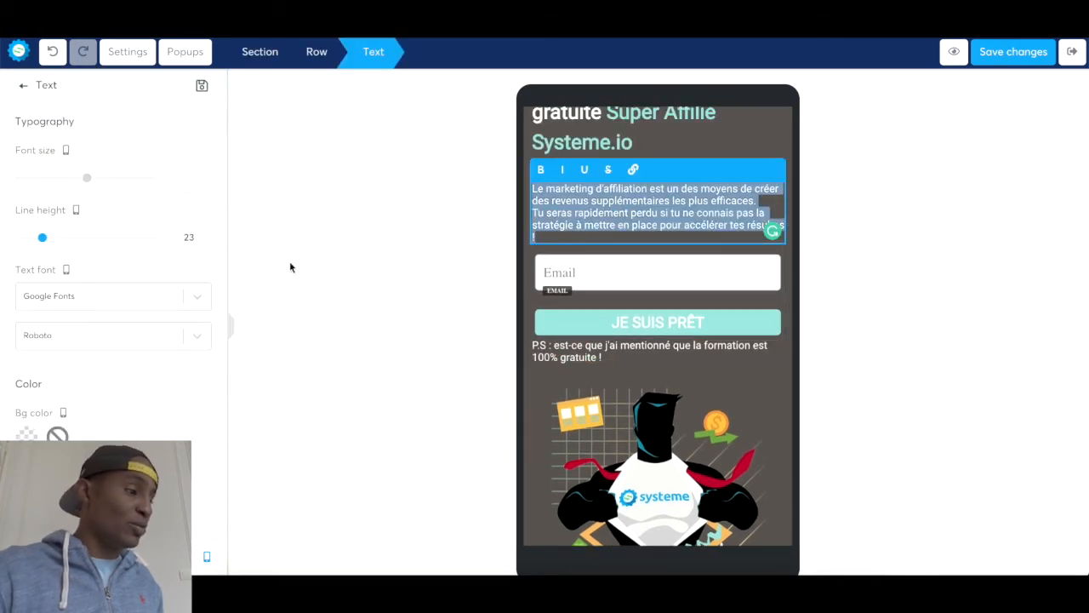
pyautogui.click(42, 239)
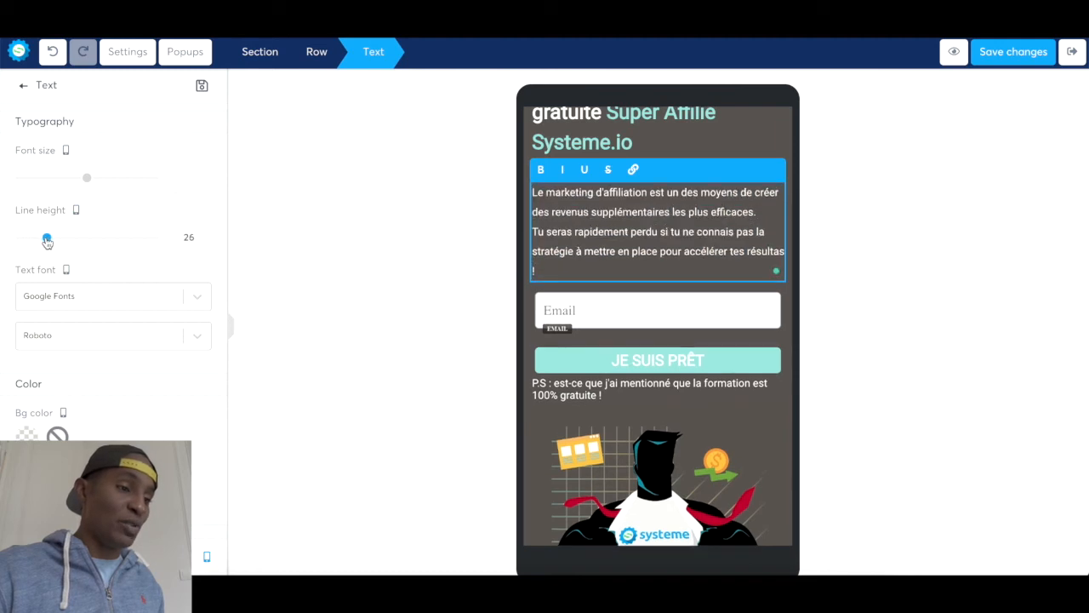
pyautogui.moveTo(44, 243); pyautogui.dragTo(46, 243)
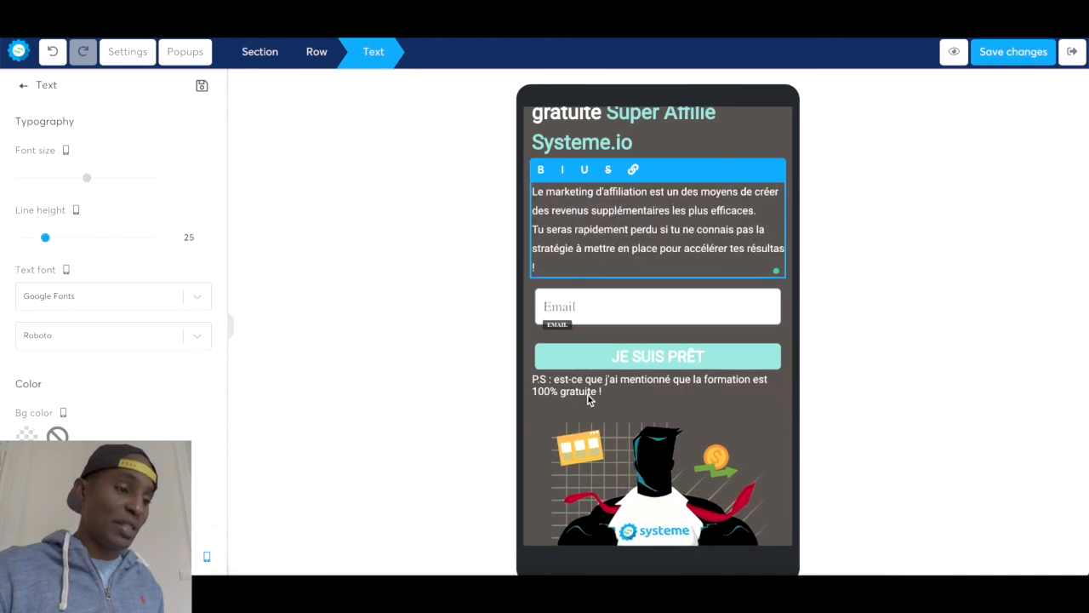
# - Give the P.S. text below the hero button a top and bottom padding of 5 in the mobile view
pyautogui.click(620, 383)
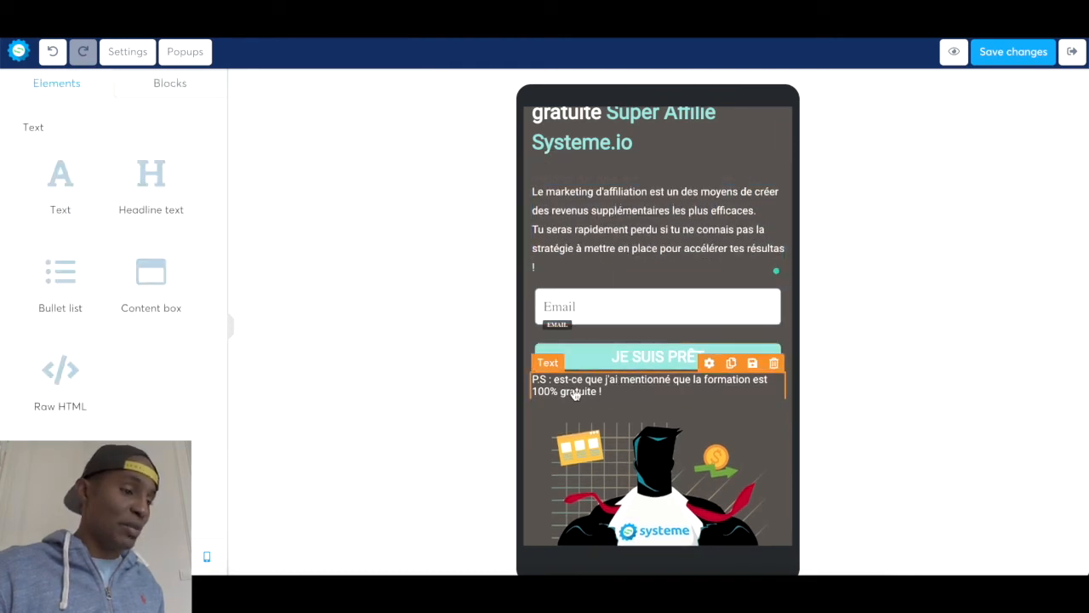
pyautogui.click(576, 394)
pyautogui.hotkey('ctrl', 'a')
pyautogui.scroll(-10, 135, 388)
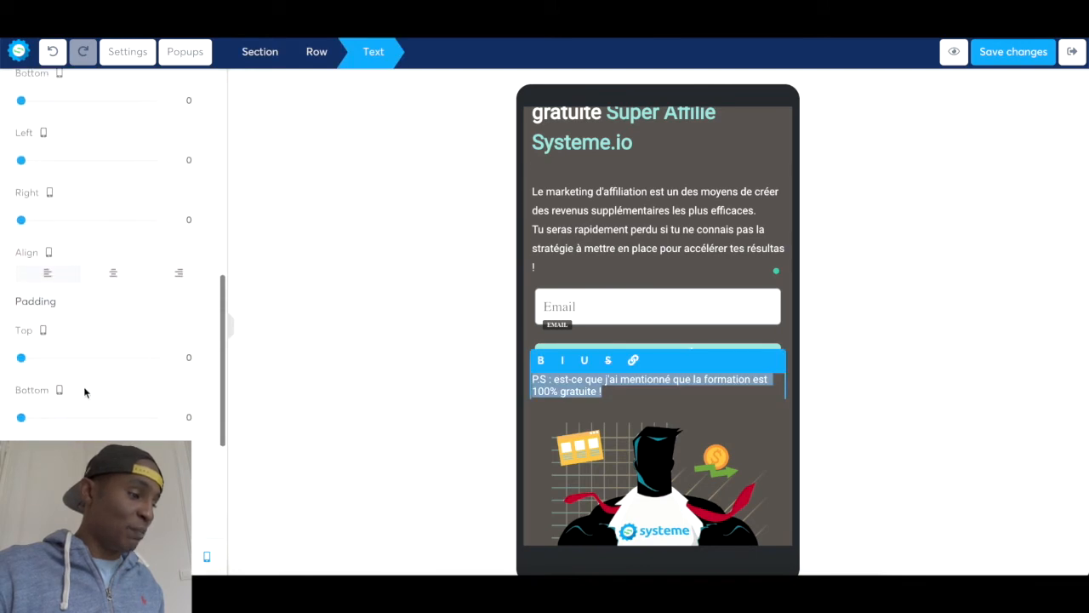
pyautogui.moveTo(24, 364); pyautogui.dragTo(29, 364)
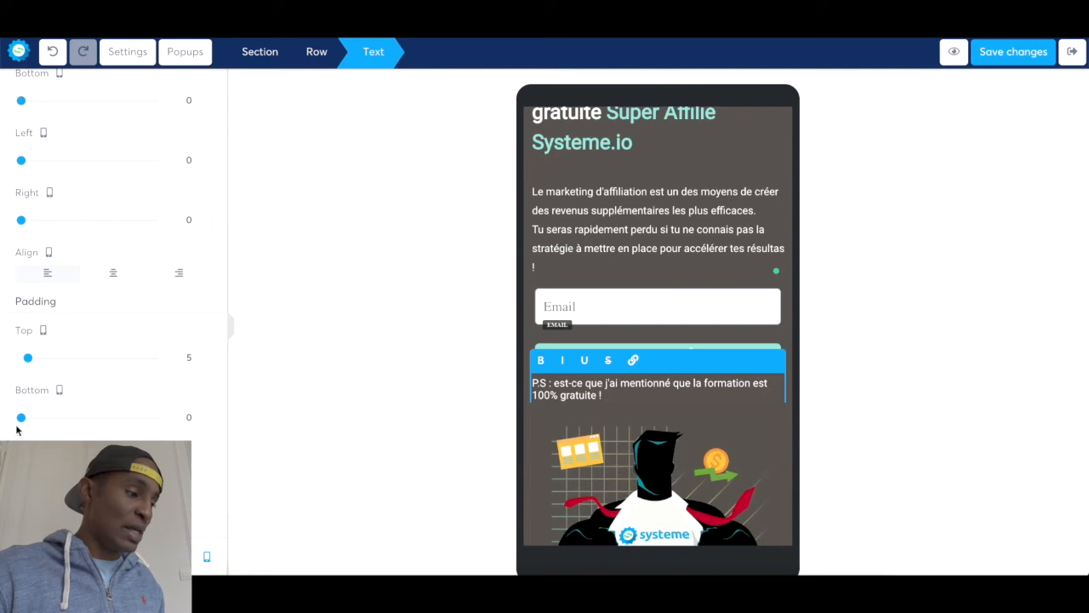
pyautogui.moveTo(26, 426); pyautogui.dragTo(29, 425)
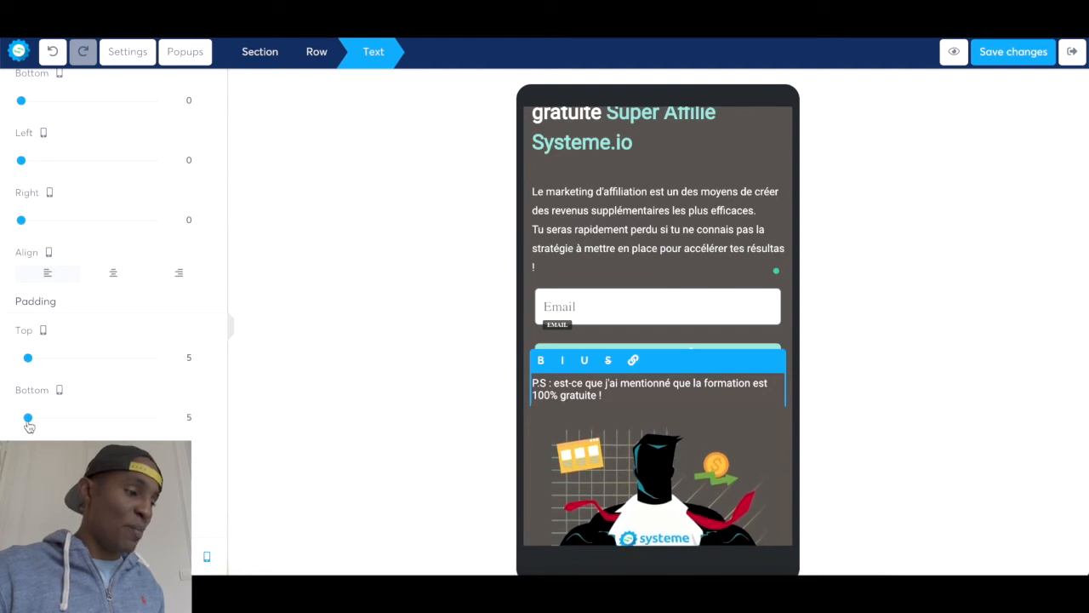
pyautogui.click(464, 451)
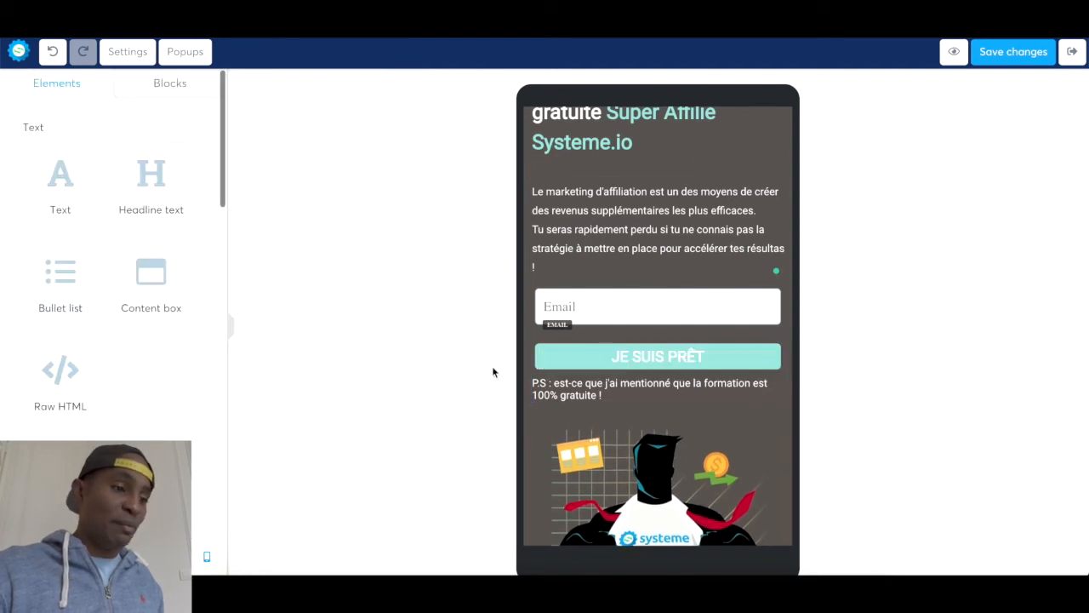
# - Delete "à mettre en place" from the hero paragraph's last sentence and save the page
pyautogui.click(617, 242)
pyautogui.click(603, 259)
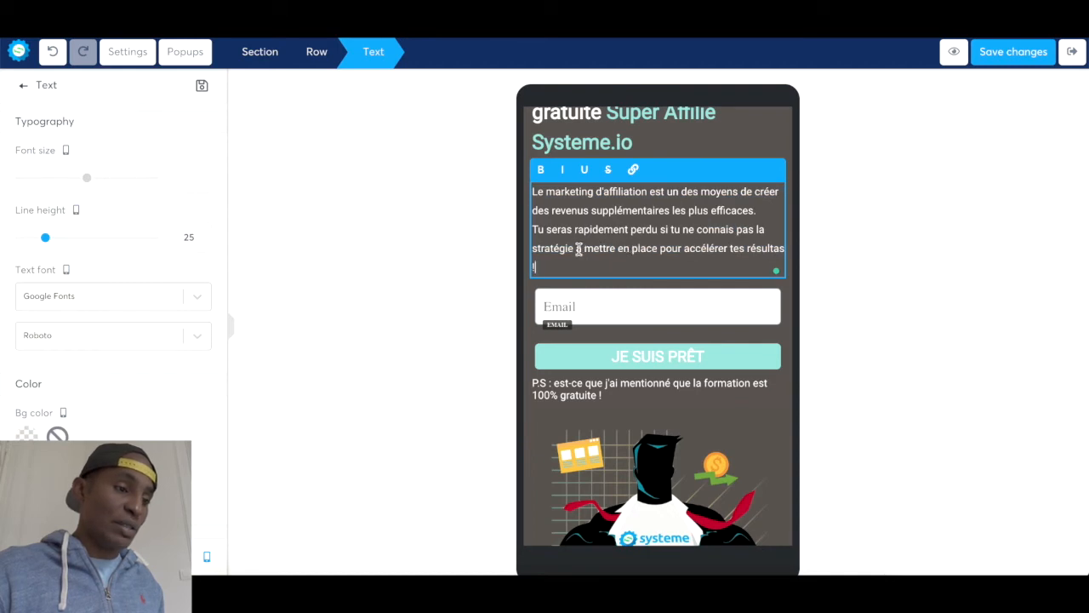
pyautogui.press('BackSpace')
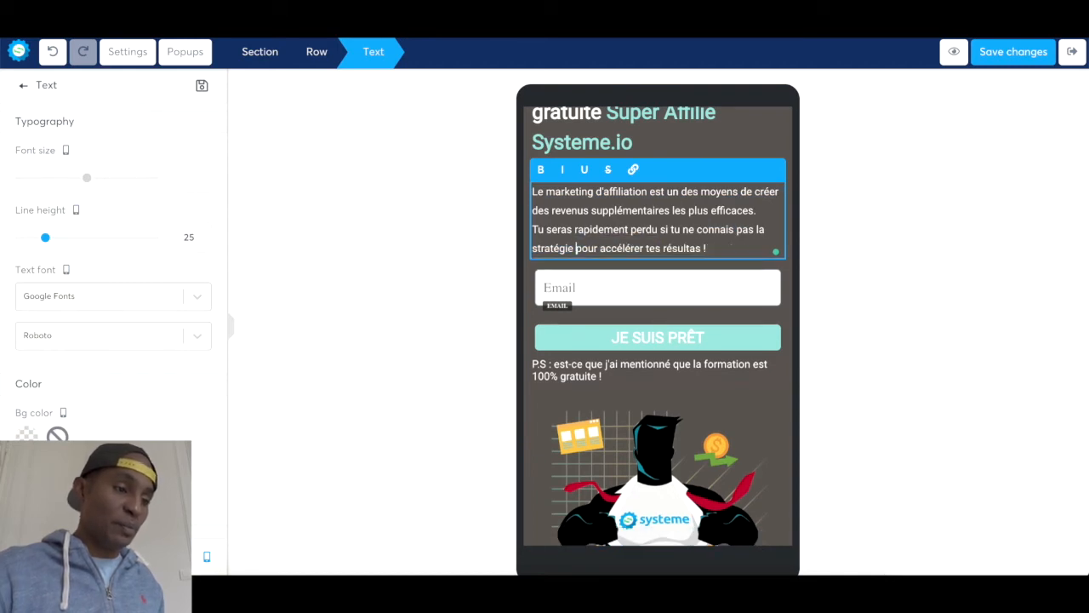
pyautogui.click(1016, 61)
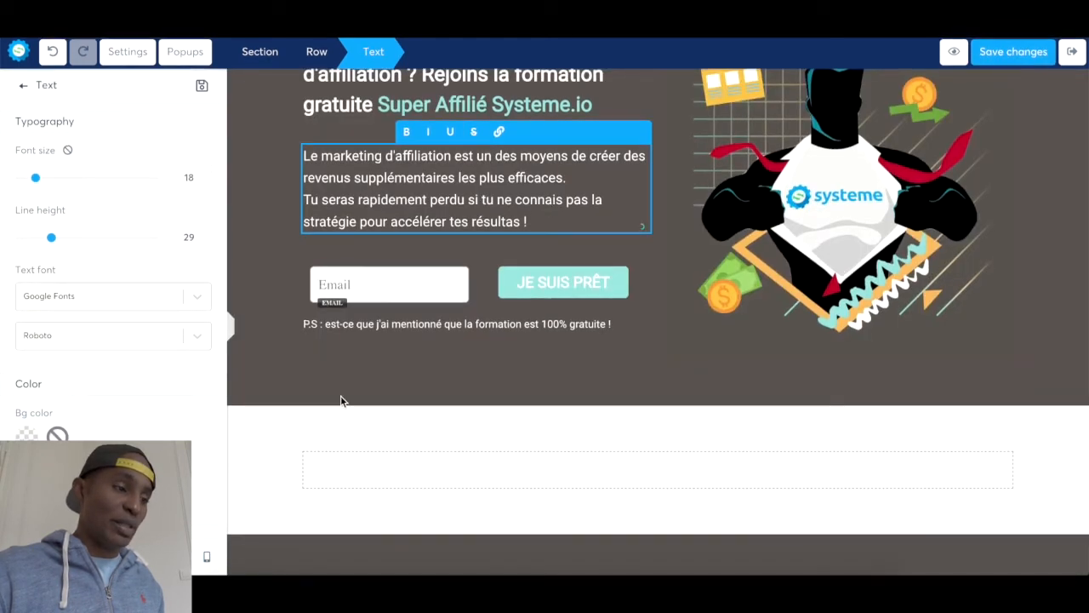
# - Review the hero in the desktop and mobile views and compare it with the Challenge Invitation Page template's desktop preview
pyautogui.click(341, 401)
pyautogui.scroll(3, 341, 401)
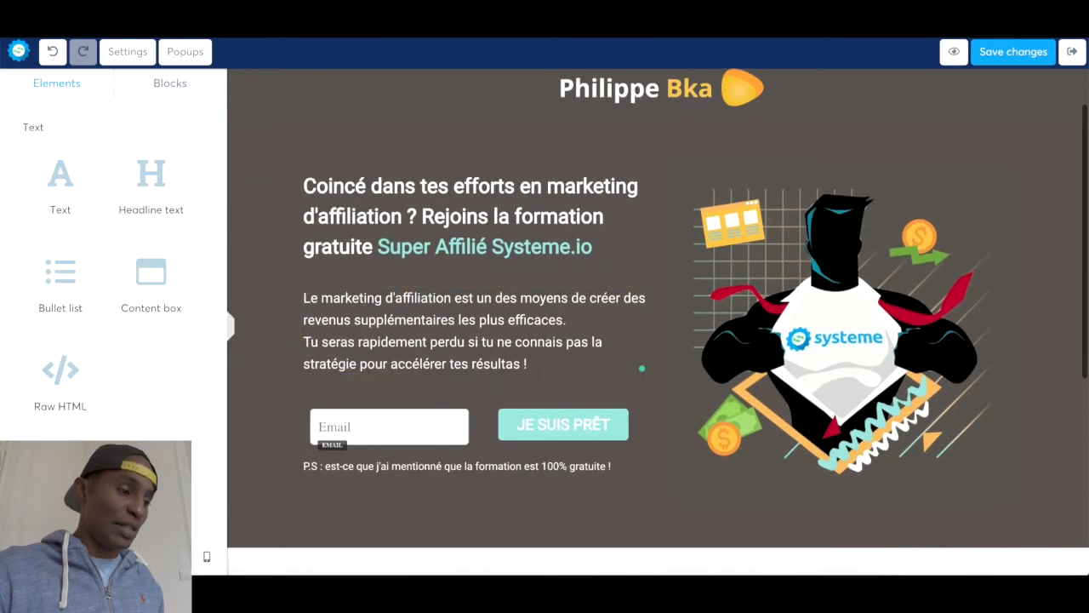
pyautogui.click(206, 560)
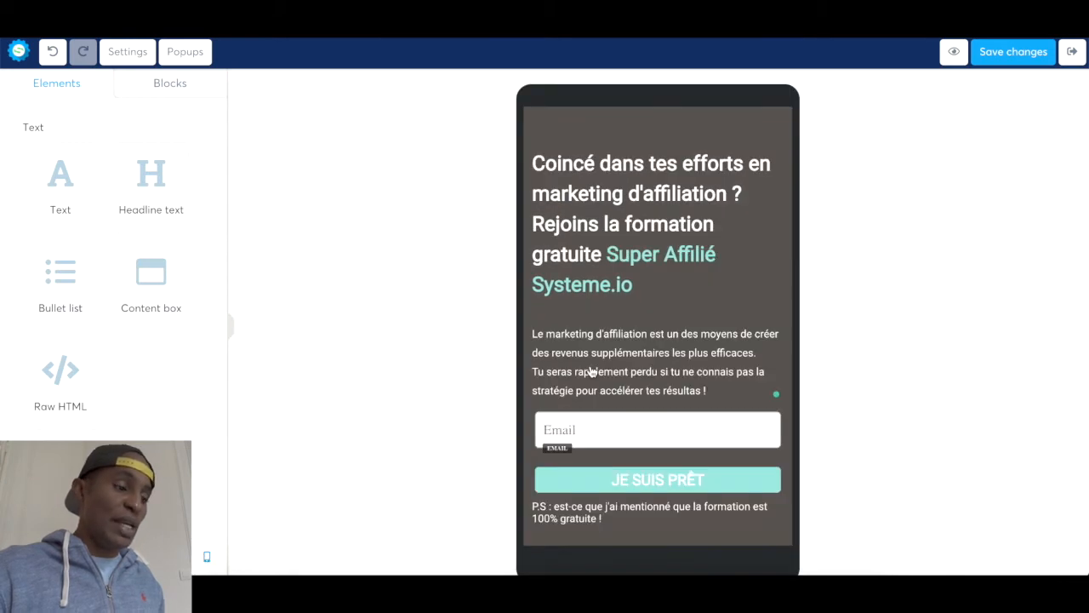
pyautogui.click(206, 559)
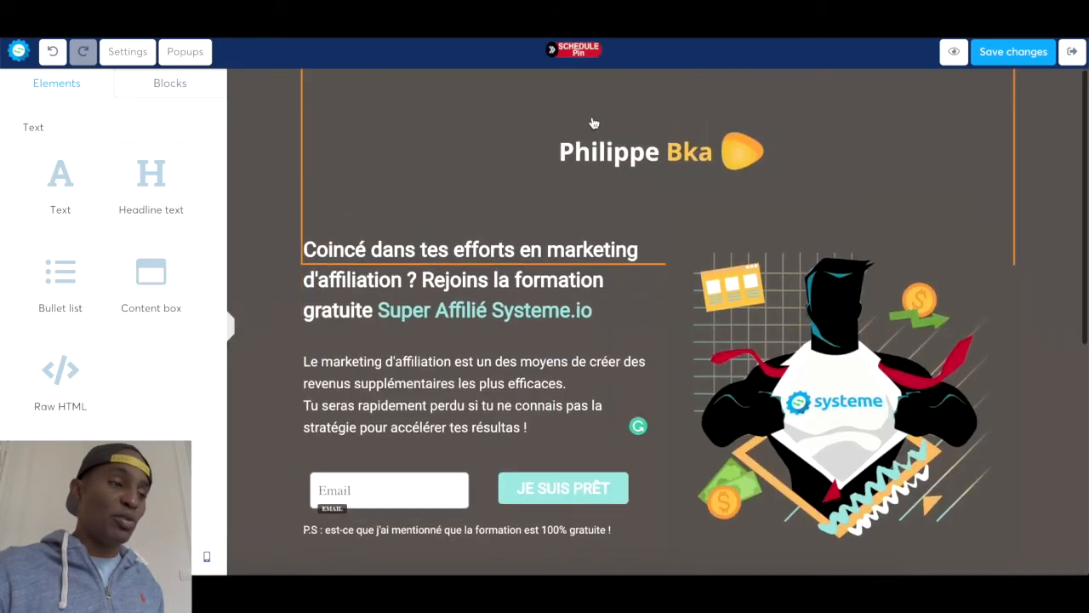
pyautogui.scroll(-2, 1019, 360)
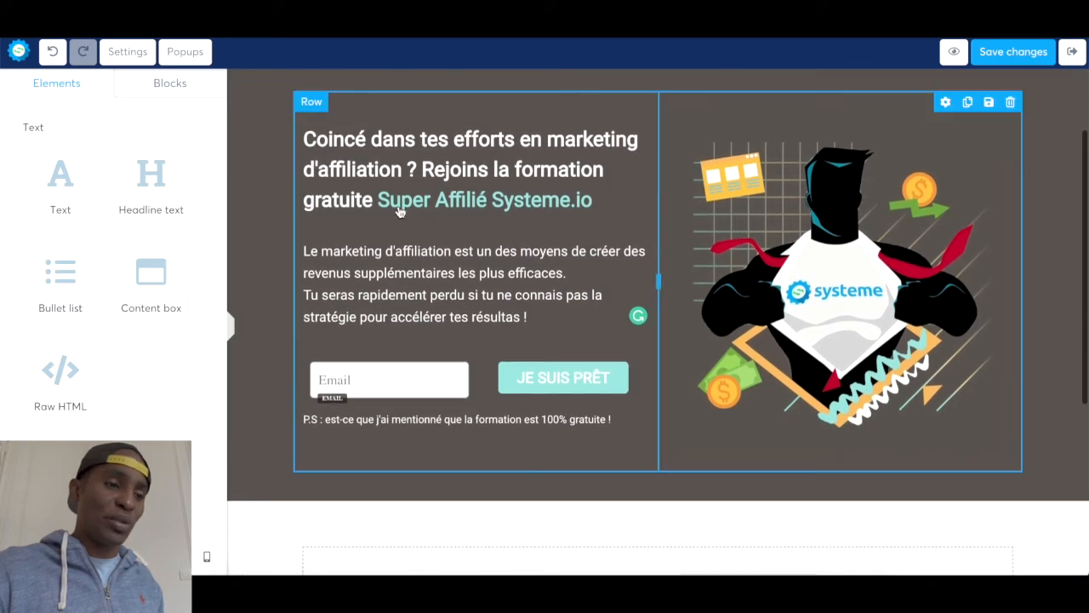
pyautogui.scroll(2, 665, 292)
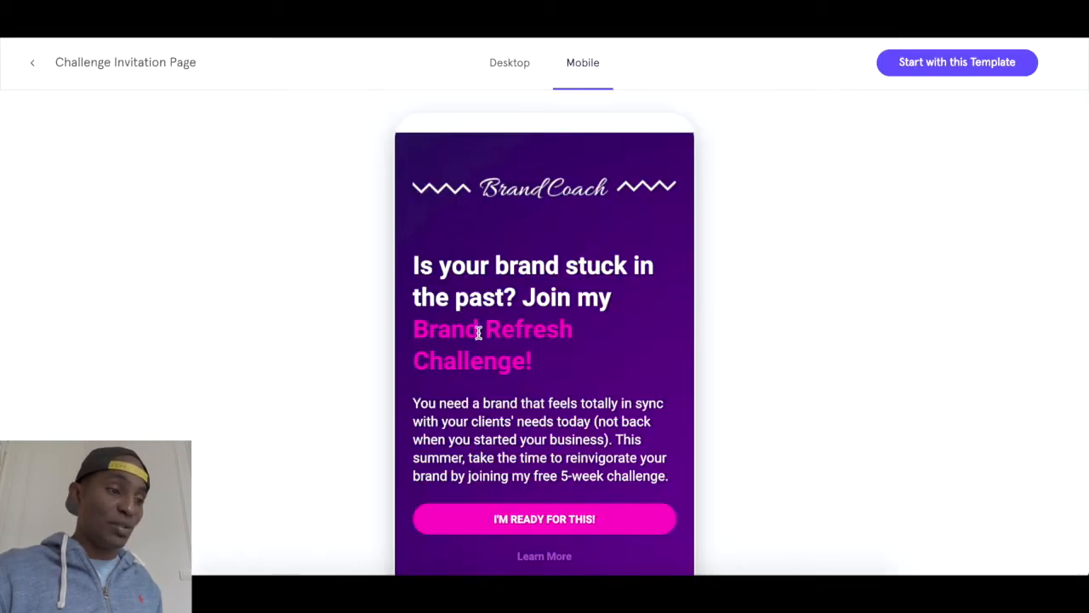
pyautogui.click(524, 65)
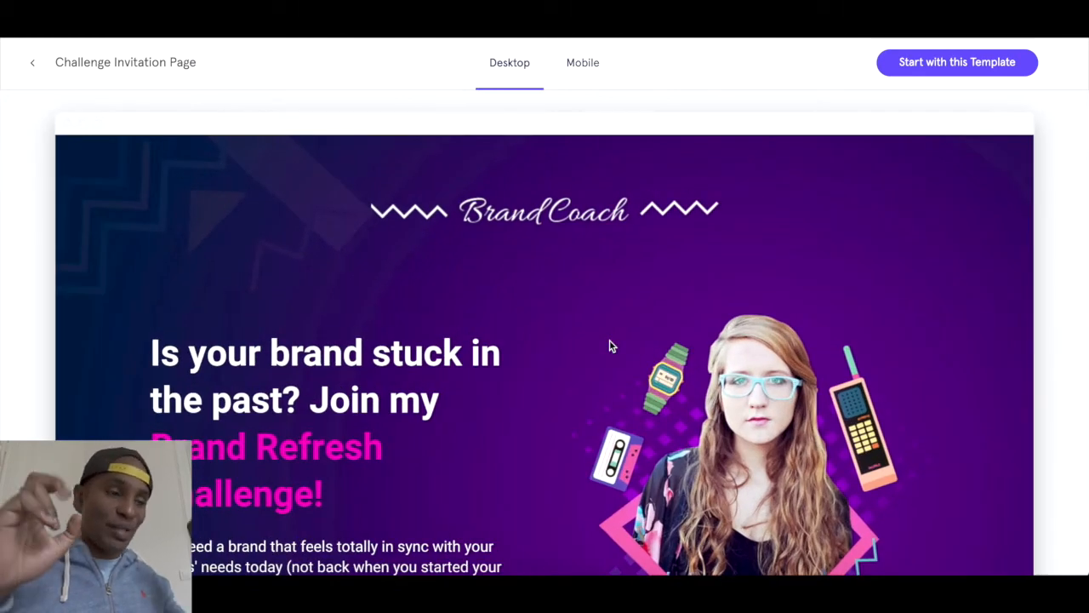
pyautogui.scroll(-2, 610, 346)
pyautogui.scroll(-2, 609, 346)
pyautogui.scroll(2, 579, 284)
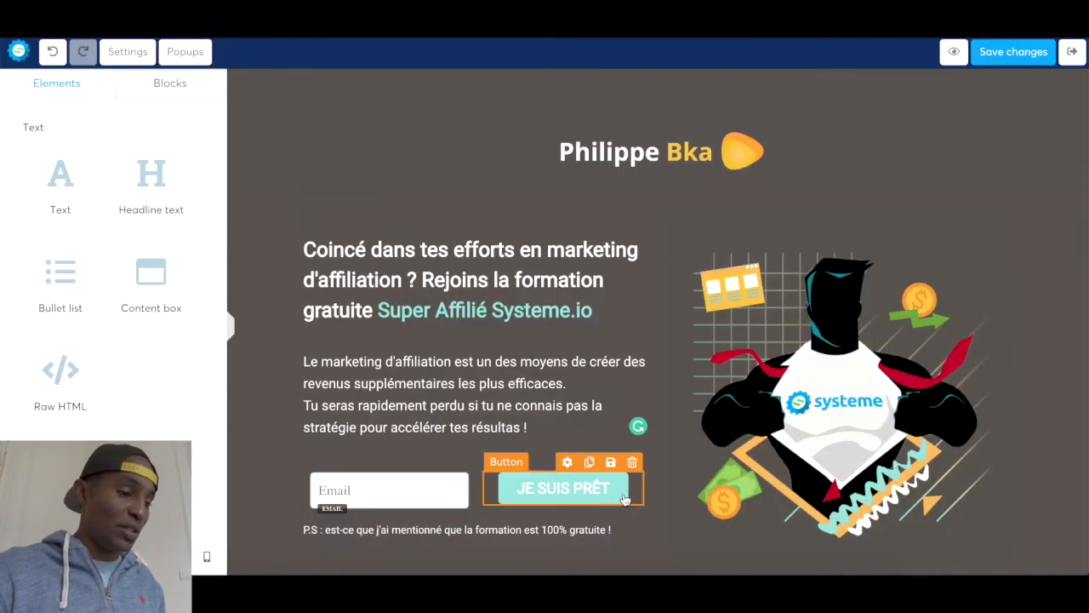
# - Round all corners of the hero's "JE SUIS PRÊT" button with a corner size of 30
pyautogui.click(623, 500)
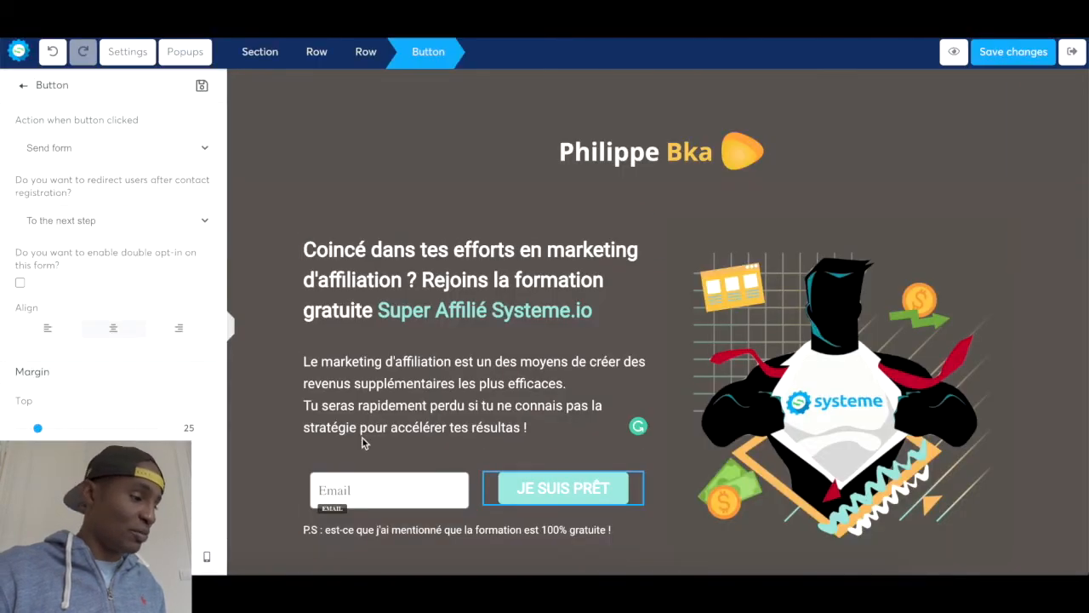
pyautogui.scroll(-8, 80, 419)
pyautogui.scroll(-5, 80, 419)
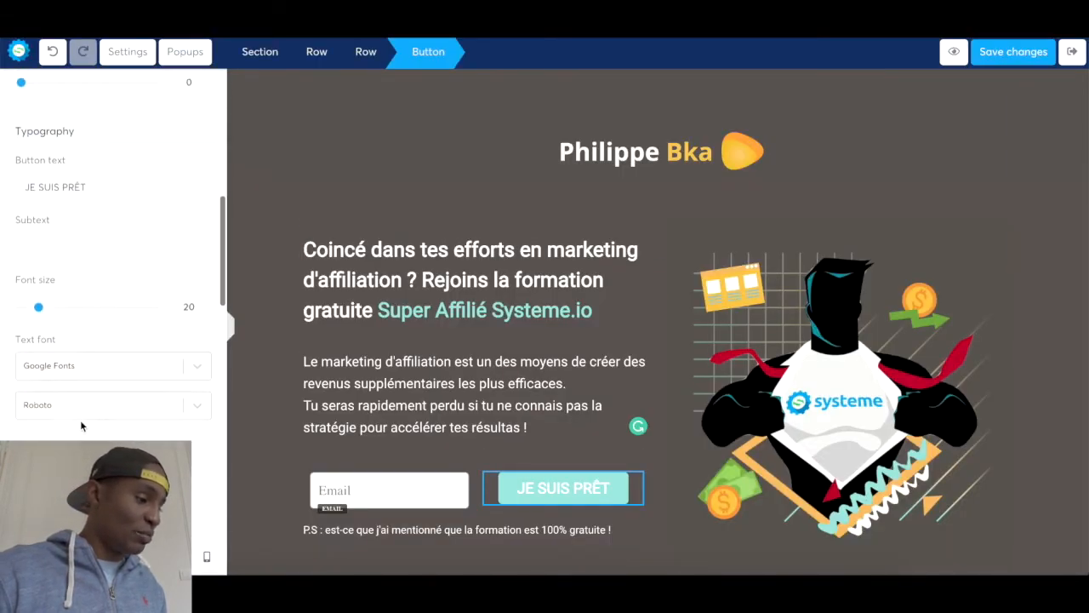
pyautogui.scroll(-3, 76, 331)
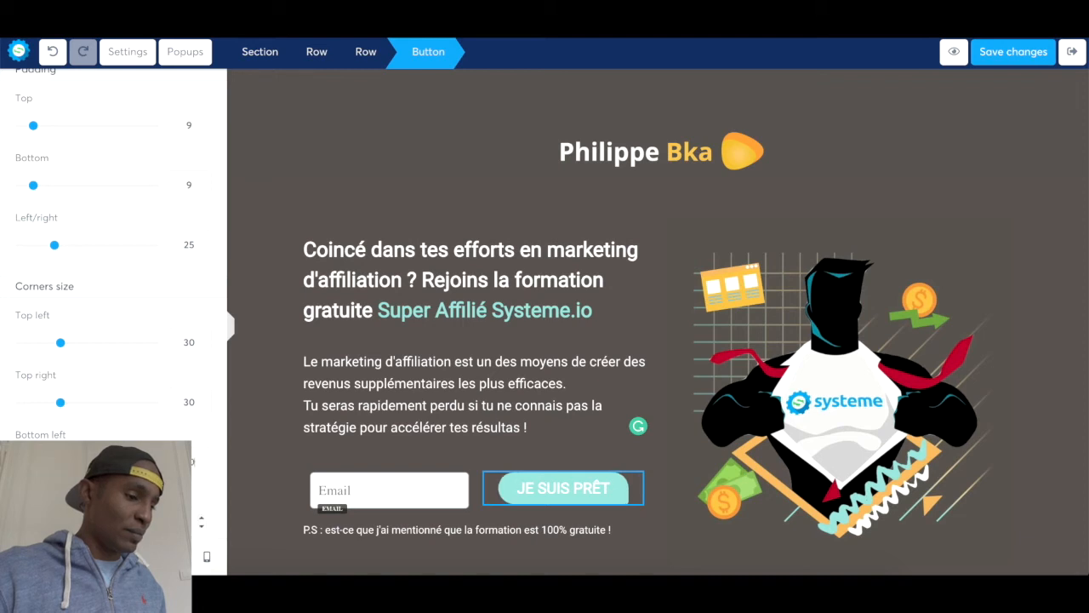
pyautogui.click(293, 451)
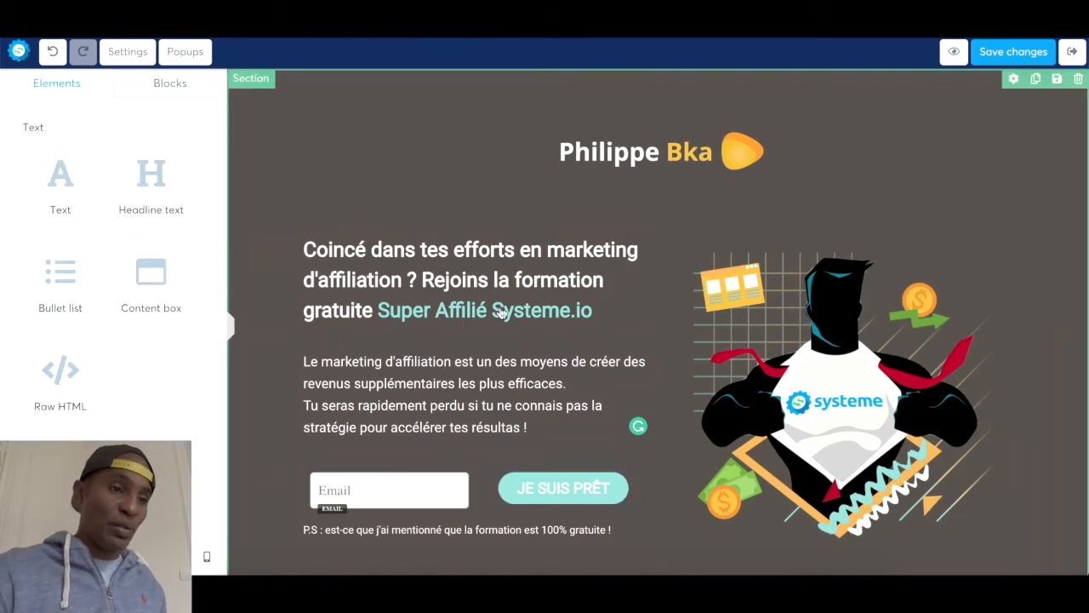
# - Examine the template's section below the hero: its heading, zigzag dividers and alternating image-and-text lesson rows
pyautogui.scroll(-1, 921, 370)
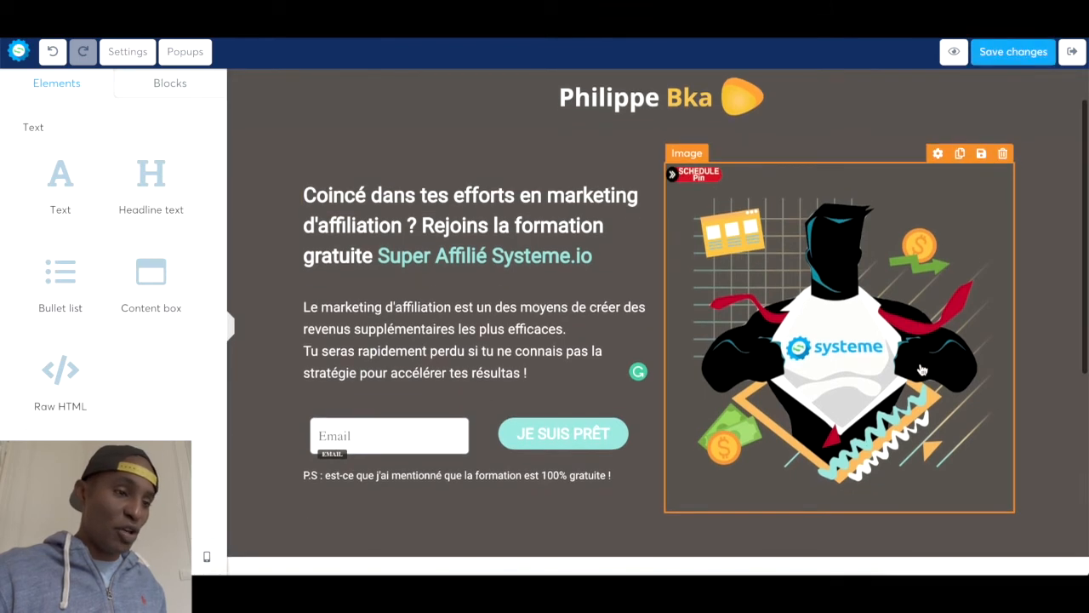
pyautogui.scroll(-1, 1029, 456)
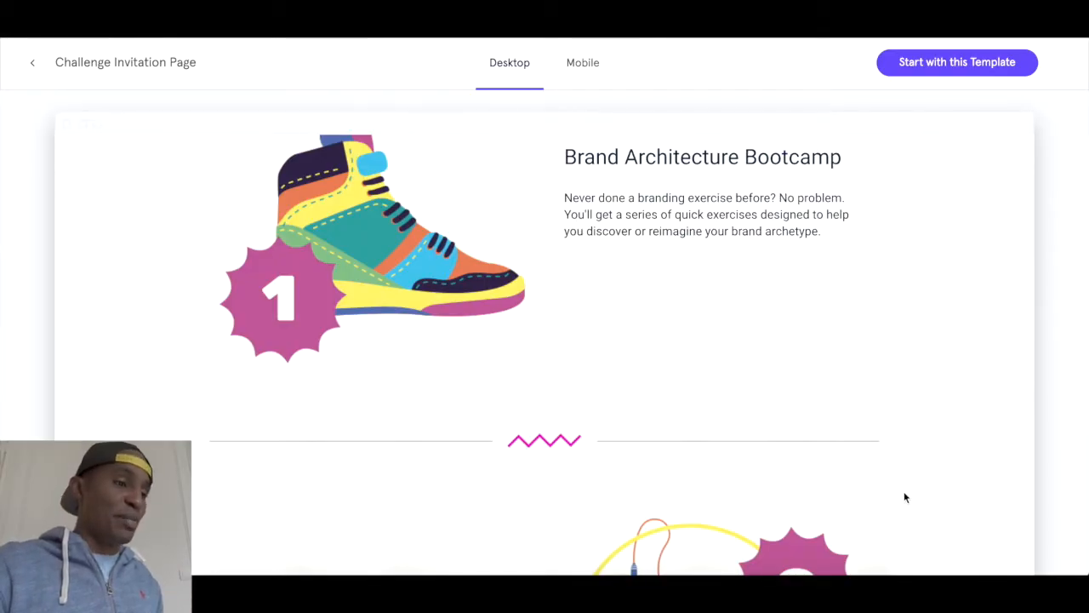
pyautogui.scroll(3, 905, 497)
pyautogui.scroll(-2, 905, 497)
pyautogui.scroll(3, 905, 497)
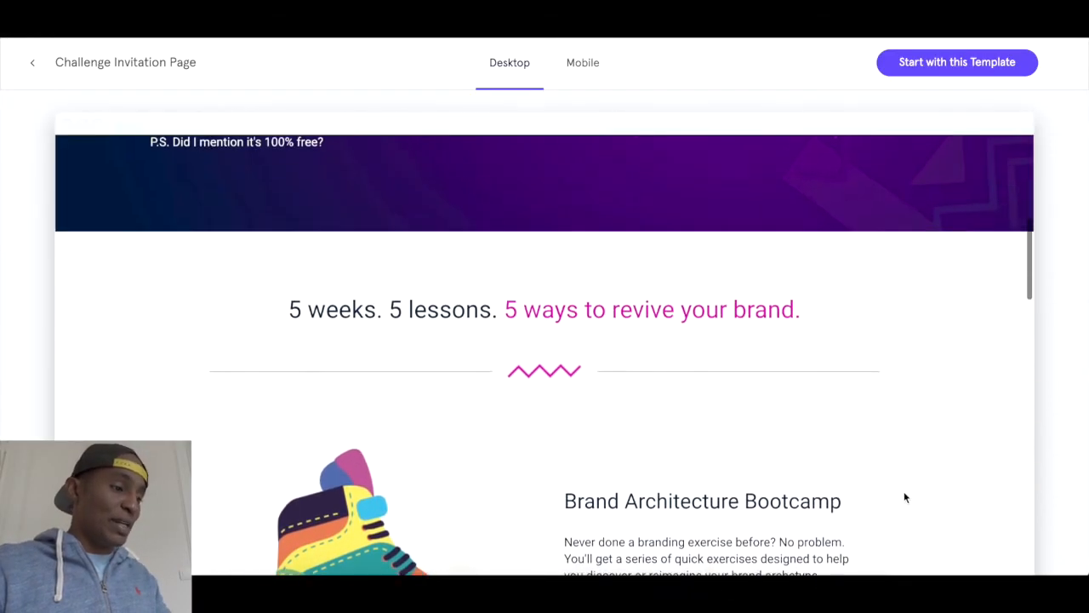
pyautogui.scroll(-1, 904, 497)
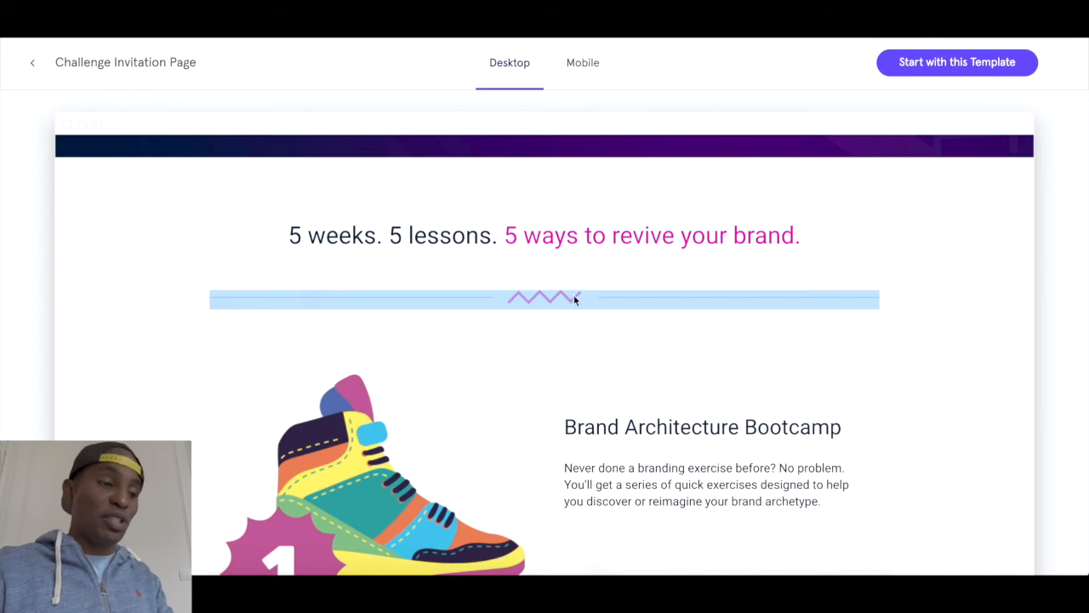
pyautogui.scroll(-3, 589, 335)
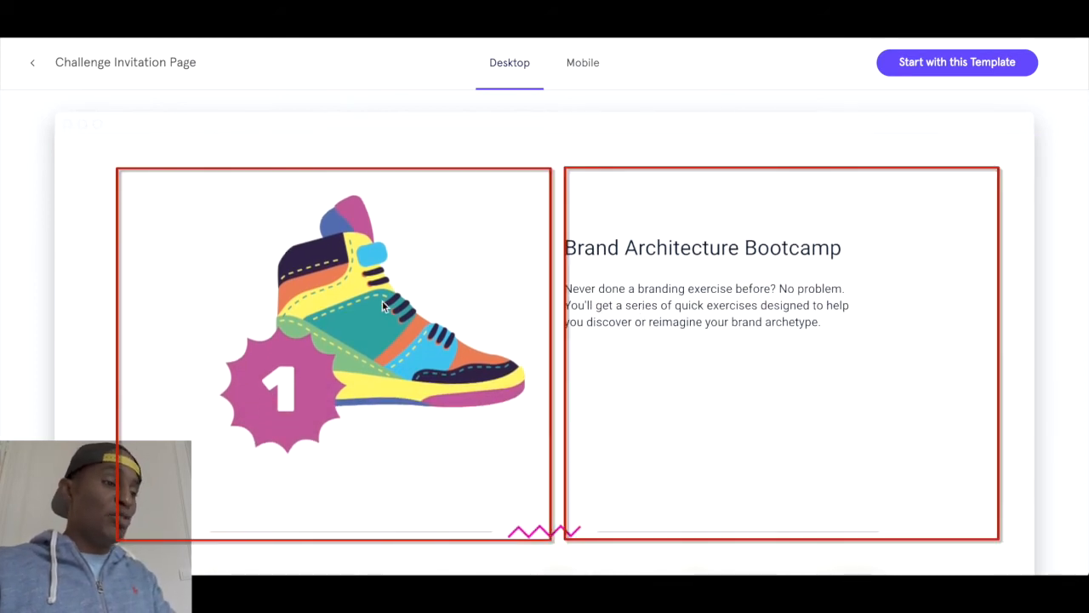
pyautogui.scroll(-3, 655, 285)
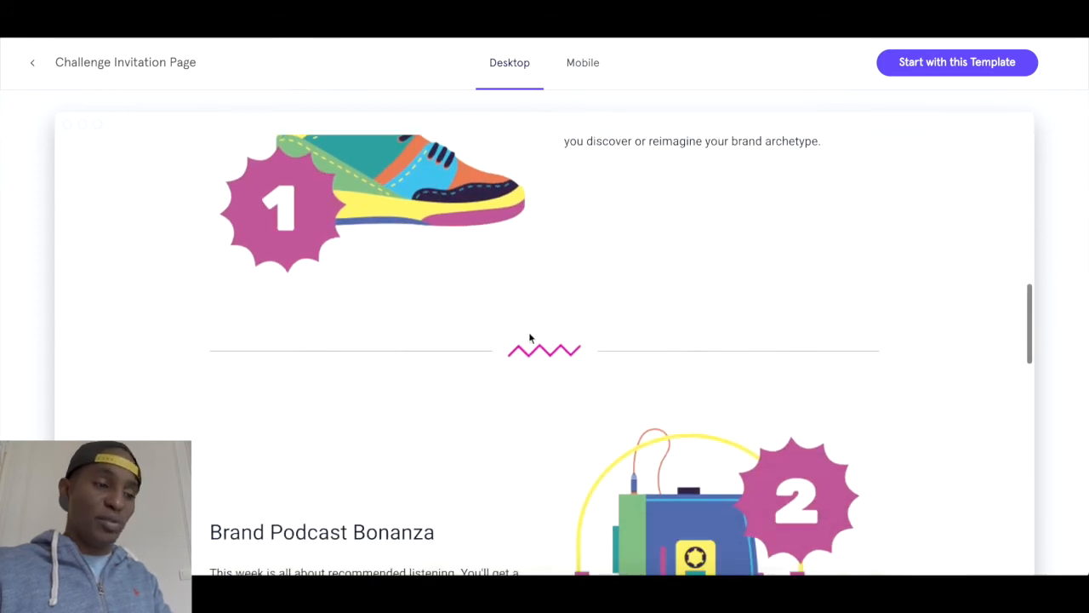
pyautogui.scroll(-9, 785, 346)
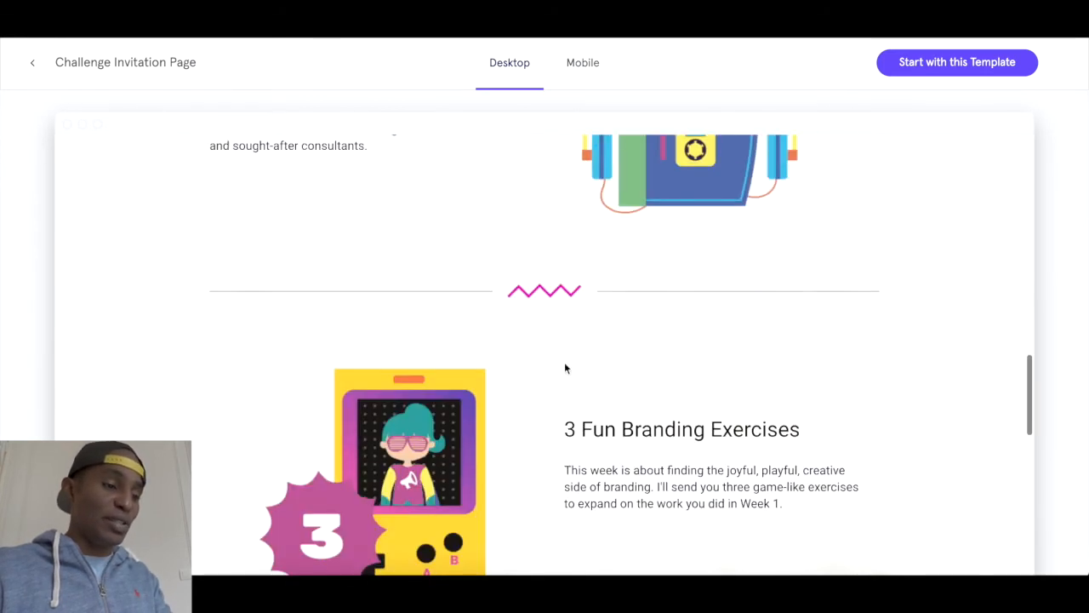
pyautogui.scroll(-5, 500, 460)
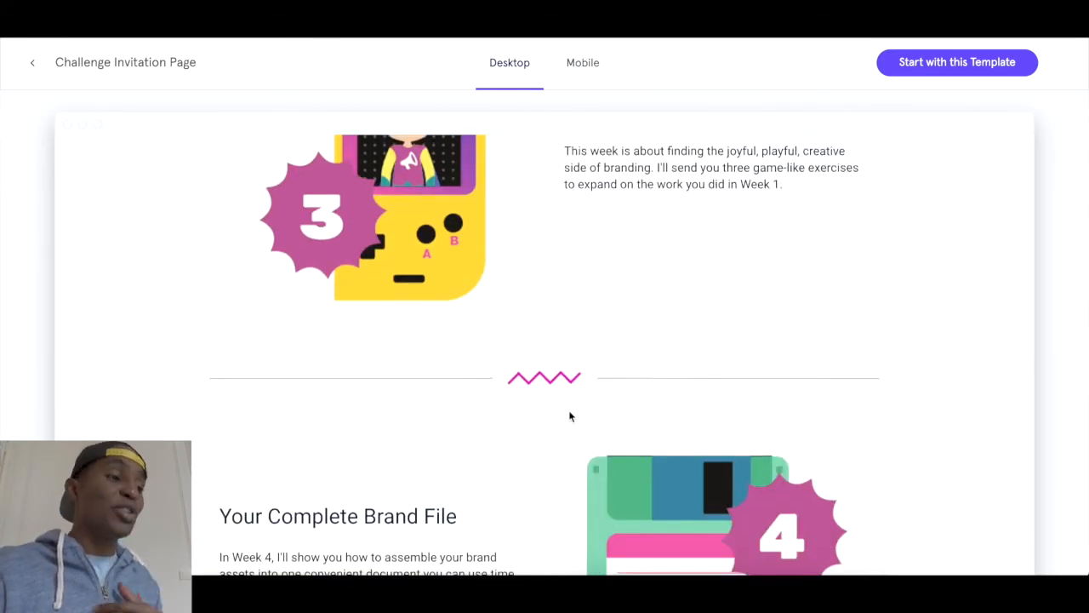
pyautogui.scroll(12, 570, 416)
pyautogui.scroll(-5, 569, 416)
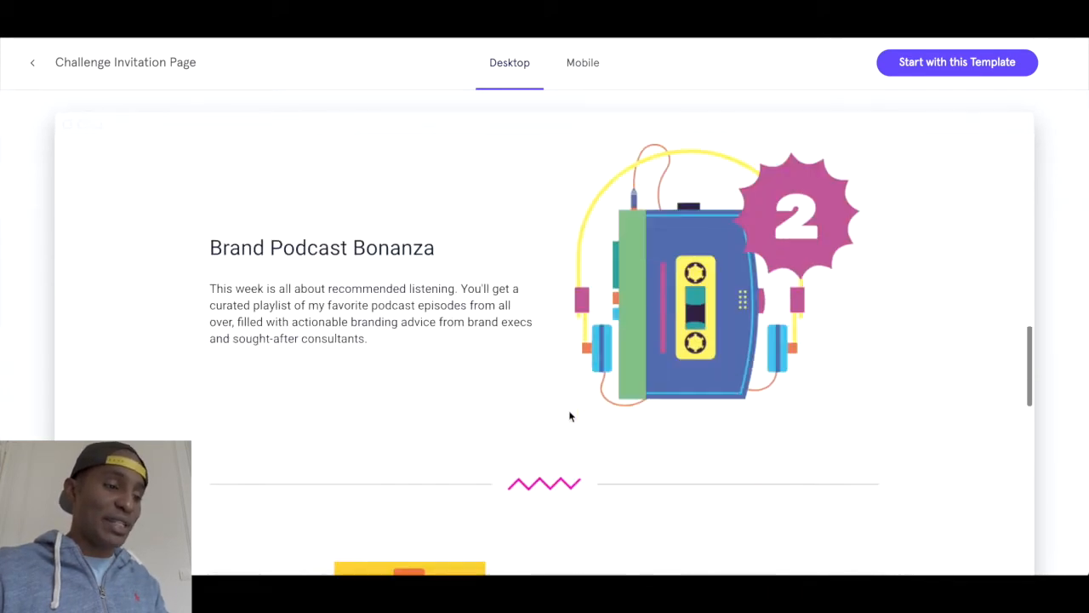
pyautogui.scroll(18, 569, 416)
pyautogui.scroll(-10, 569, 416)
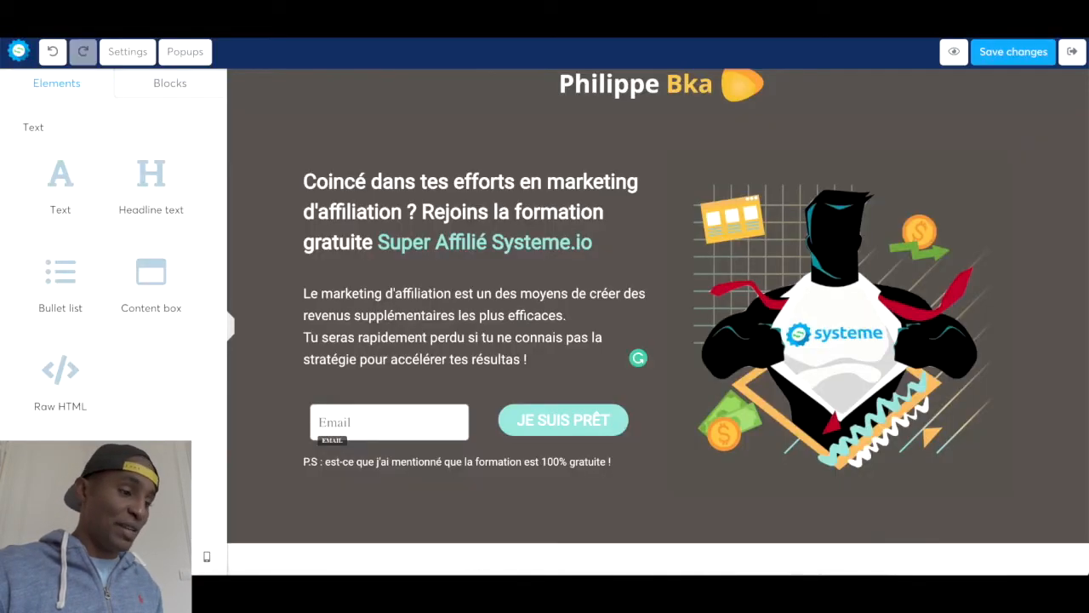
# - Add a Text element to the empty row of the white section below the hero
pyautogui.scroll(-5, 479, 355)
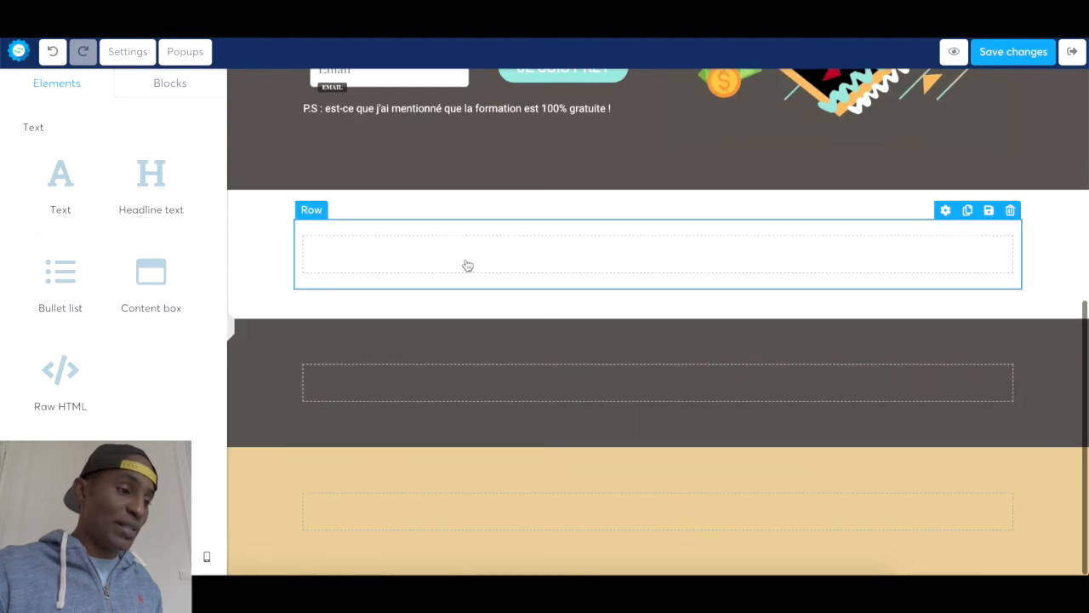
pyautogui.moveTo(54, 180); pyautogui.dragTo(512, 242)
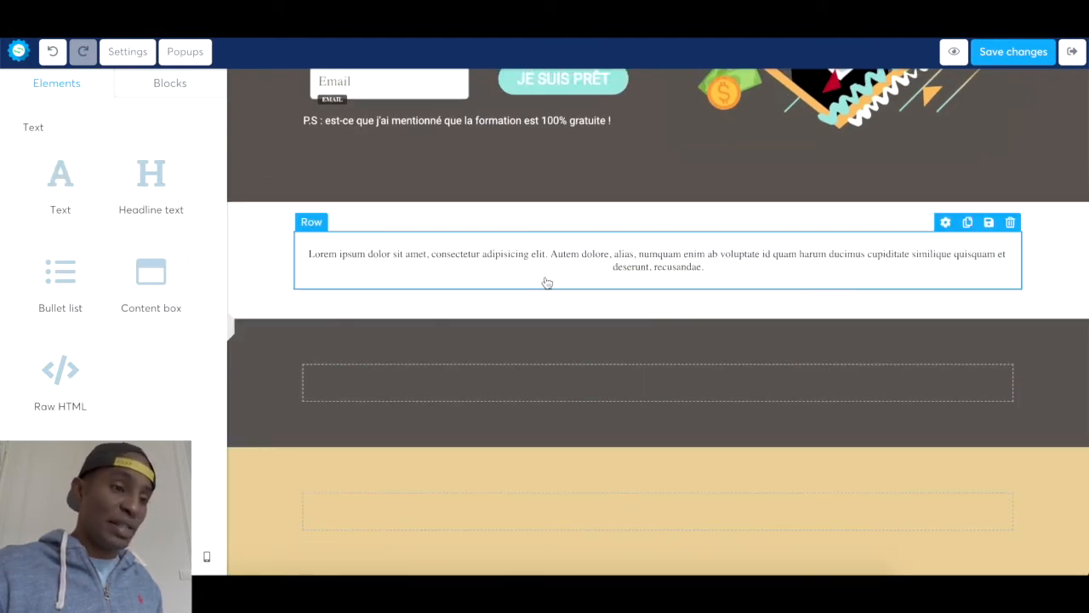
# - Replace the placeholder Text element in the white section below the hero with a Headline text element
pyautogui.click(1002, 238)
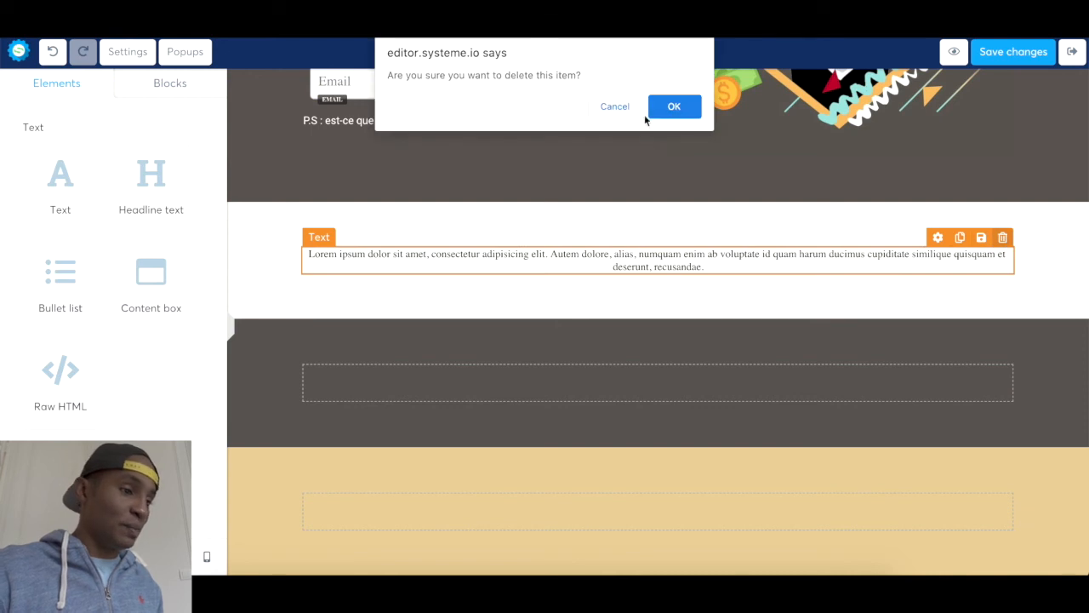
pyautogui.click(671, 109)
pyautogui.moveTo(151, 195); pyautogui.dragTo(451, 252)
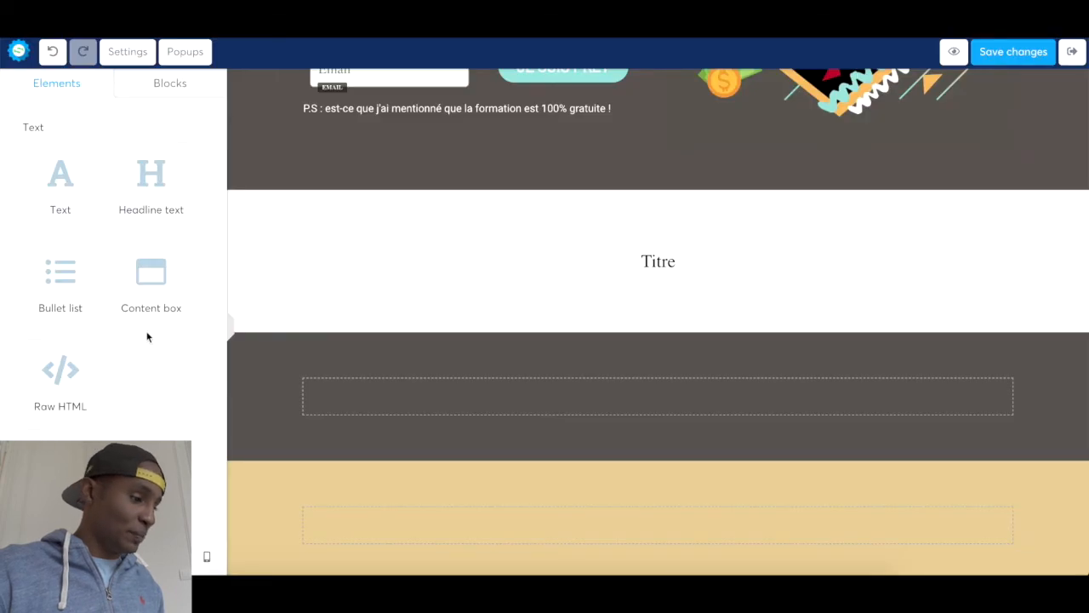
# - Add a horizontal line below the headline and a 1/2 - 1/2 column row beneath it
pyautogui.scroll(-10, 146, 337)
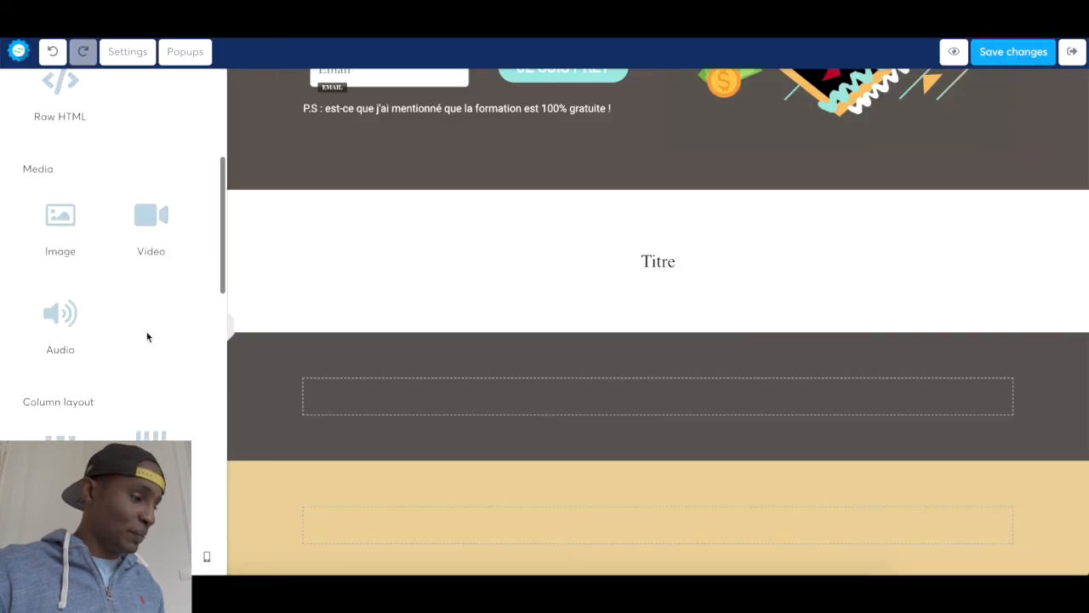
pyautogui.scroll(-3, 146, 333)
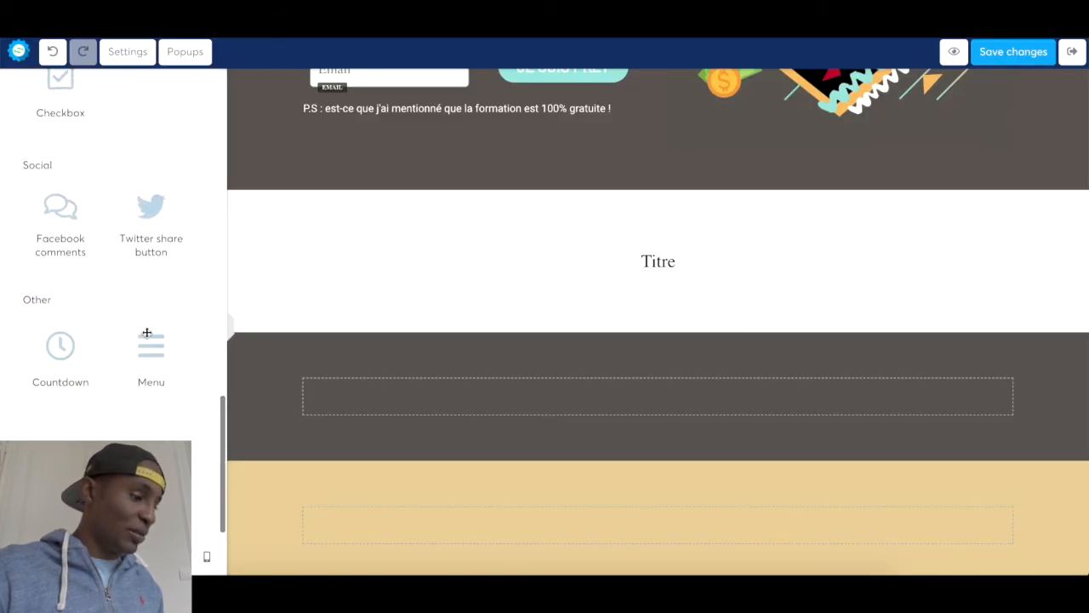
pyautogui.moveTo(151, 333); pyautogui.dragTo(690, 313)
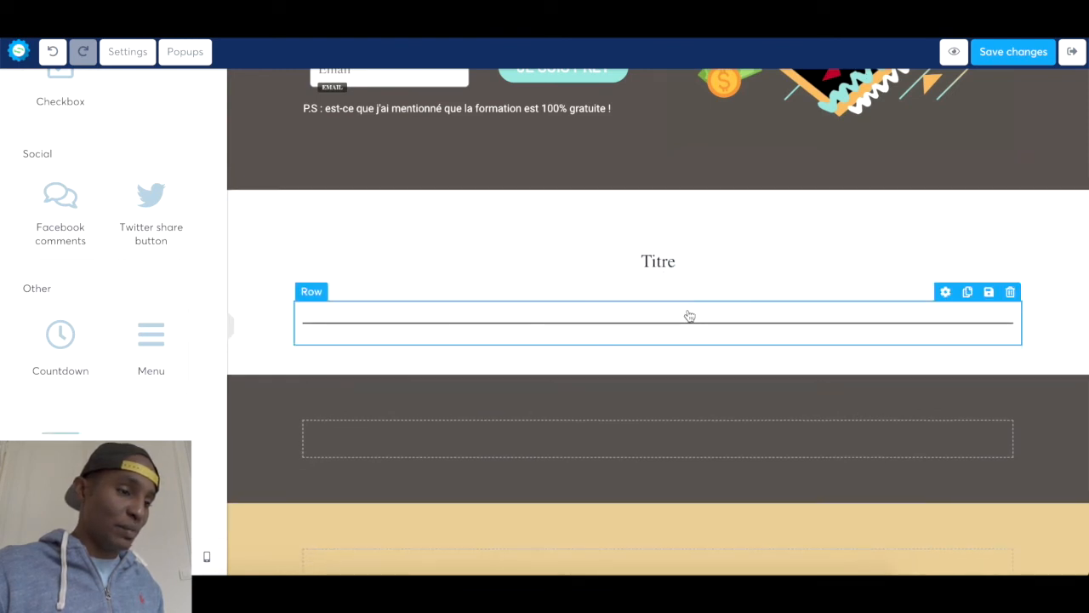
pyautogui.scroll(5, 95, 222)
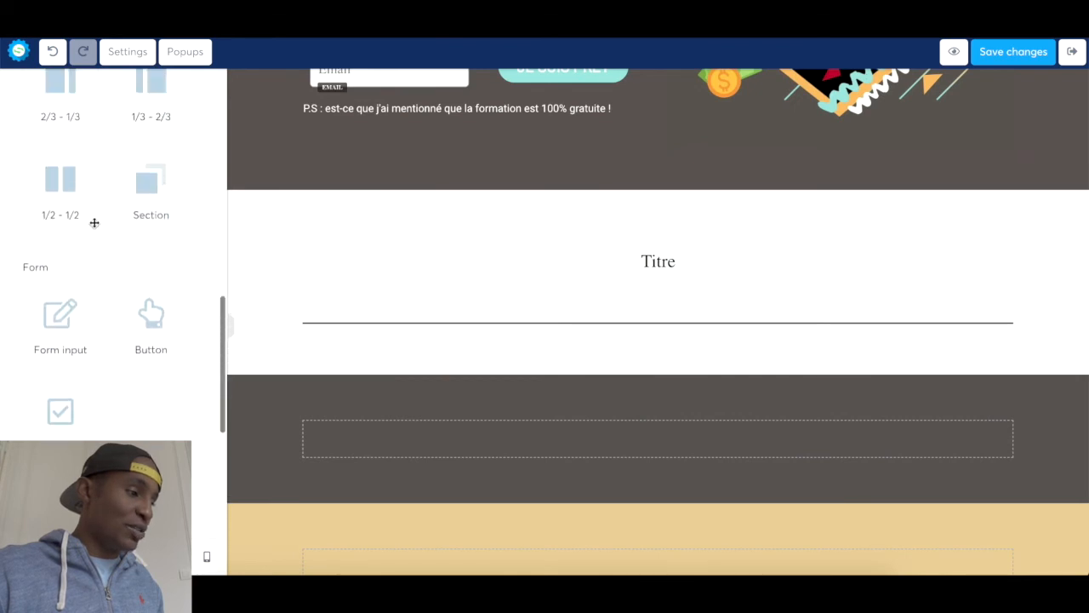
pyautogui.moveTo(62, 290); pyautogui.dragTo(540, 337)
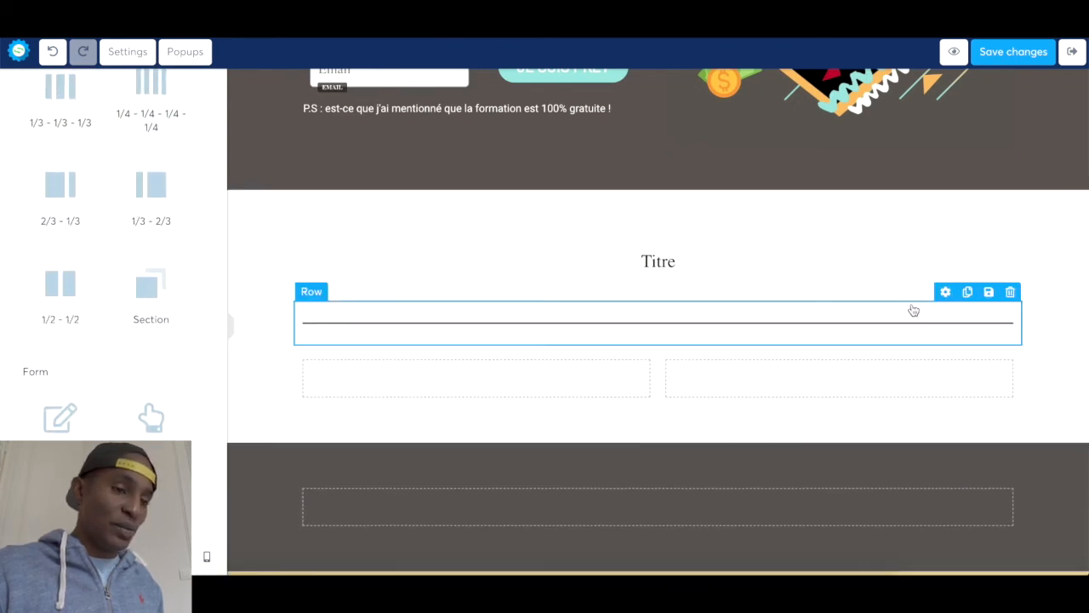
pyautogui.click(967, 292)
pyautogui.moveTo(783, 378); pyautogui.dragTo(781, 445)
pyautogui.scroll(-1, 783, 446)
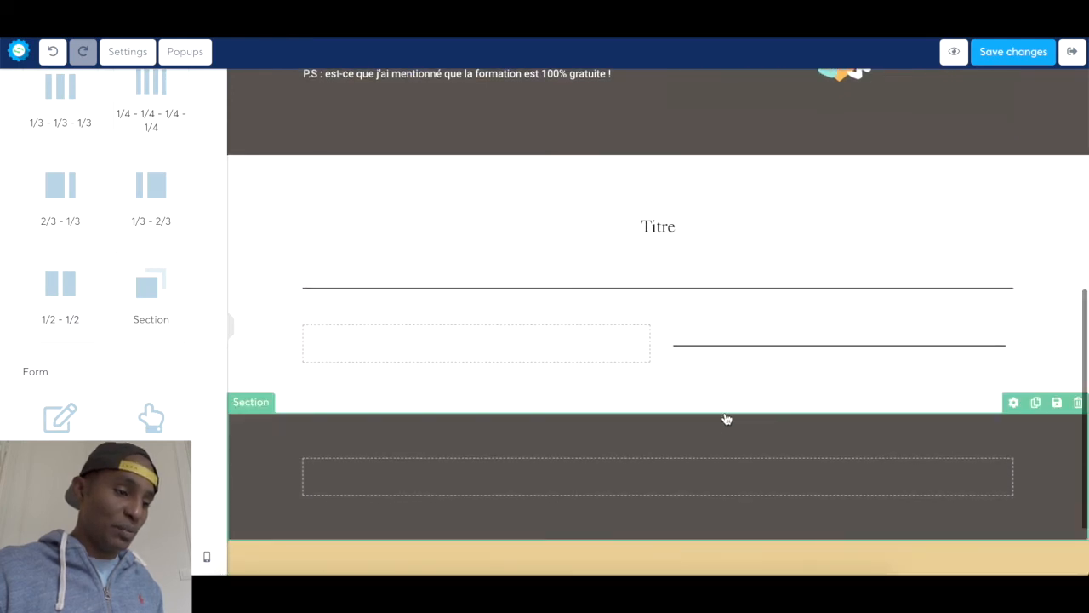
pyautogui.moveTo(723, 353); pyautogui.dragTo(673, 399)
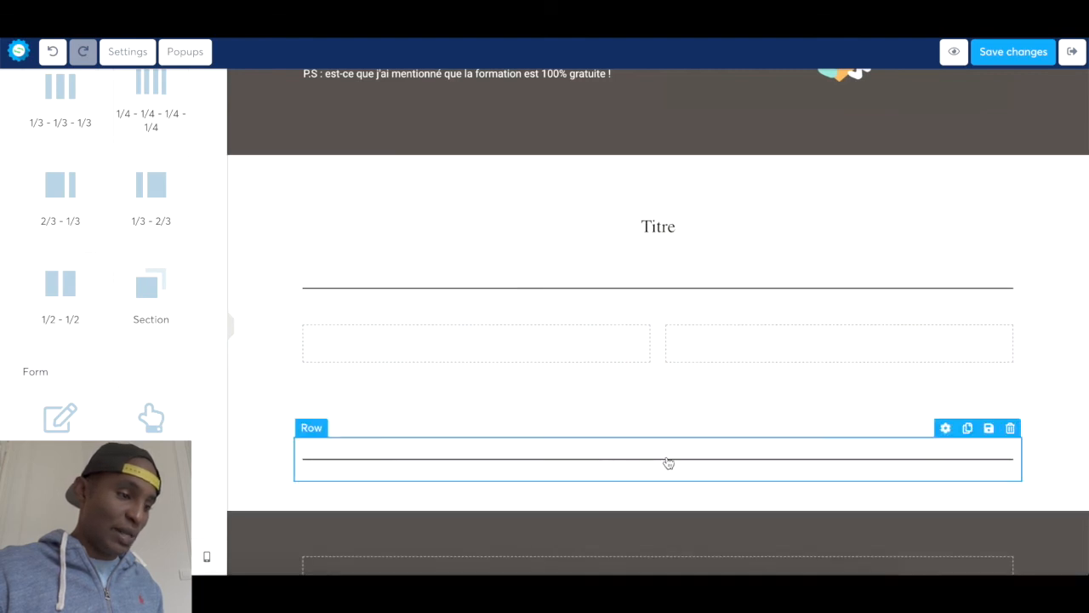
pyautogui.click(1077, 399)
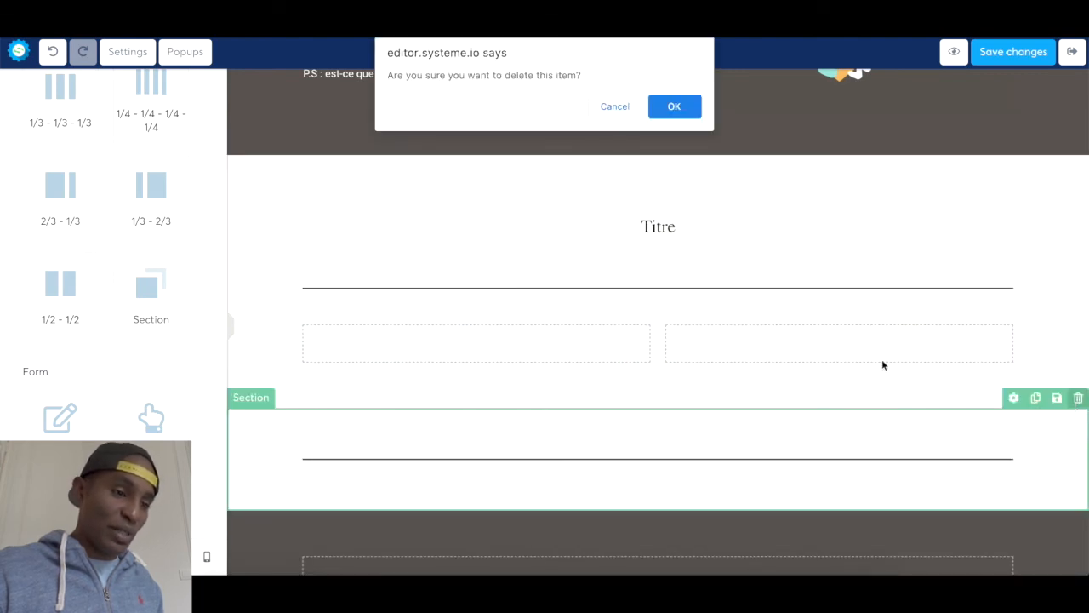
pyautogui.click(674, 107)
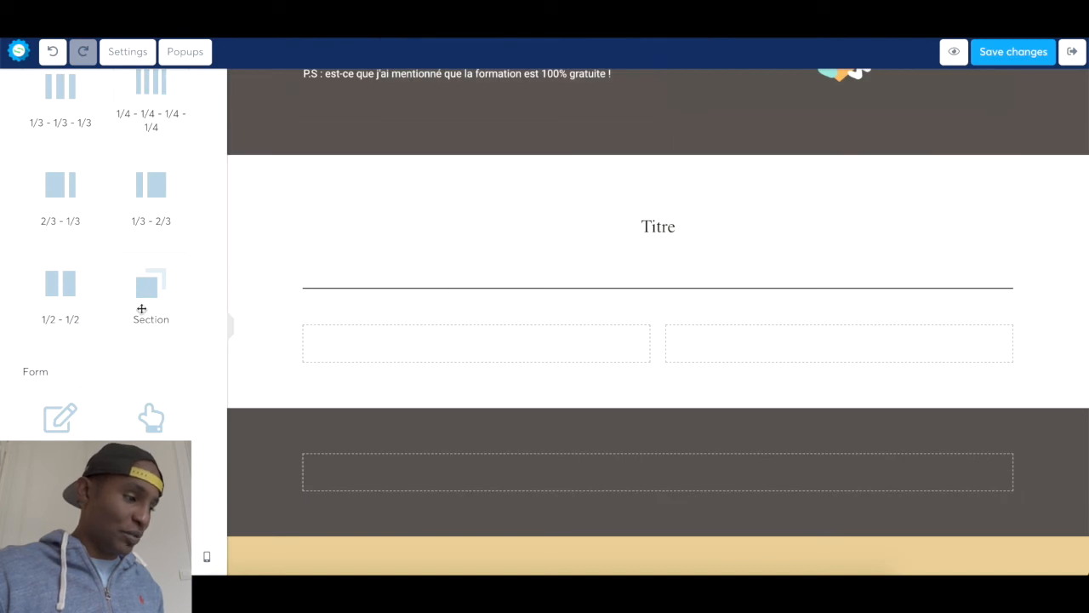
# - Add a second horizontal line below the first two-column row, followed by another 1/2 - 1/2 row
pyautogui.scroll(-5, 104, 438)
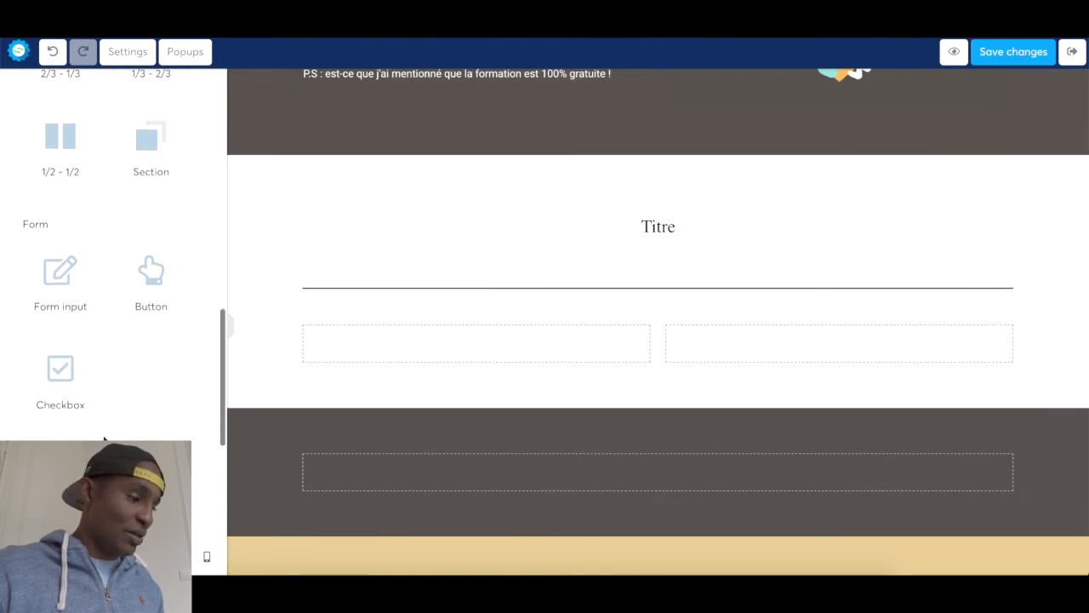
pyautogui.moveTo(104, 439); pyautogui.dragTo(550, 374)
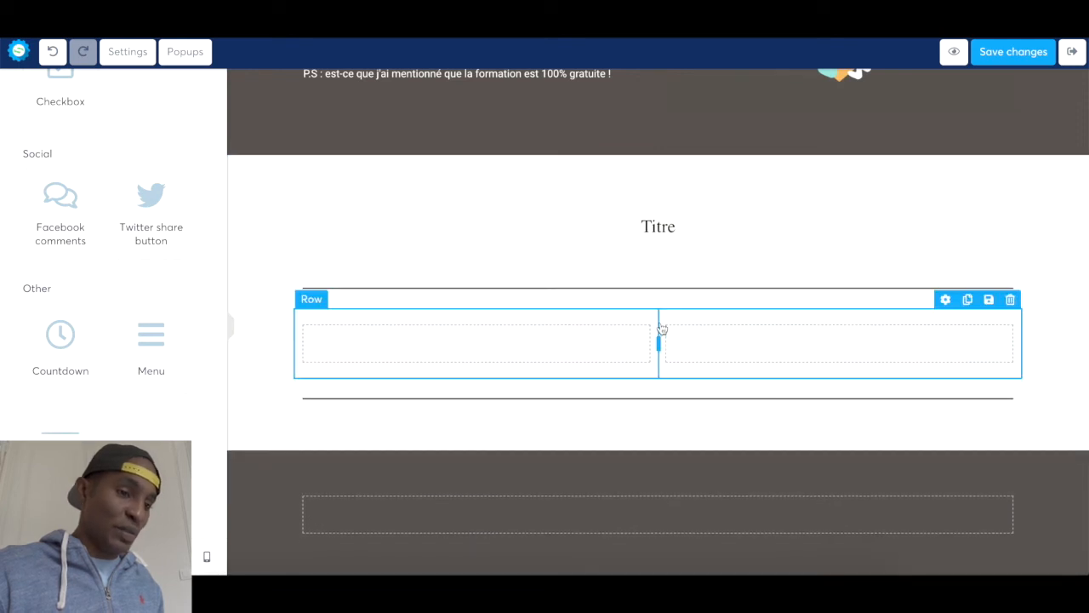
pyautogui.scroll(5, 26, 312)
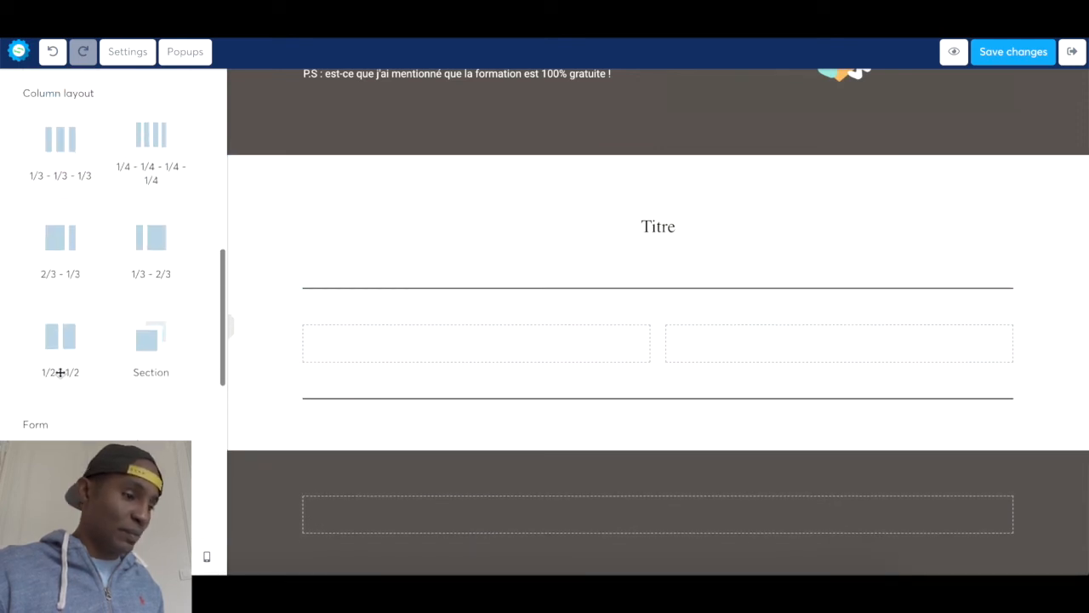
pyautogui.moveTo(60, 372); pyautogui.dragTo(501, 418)
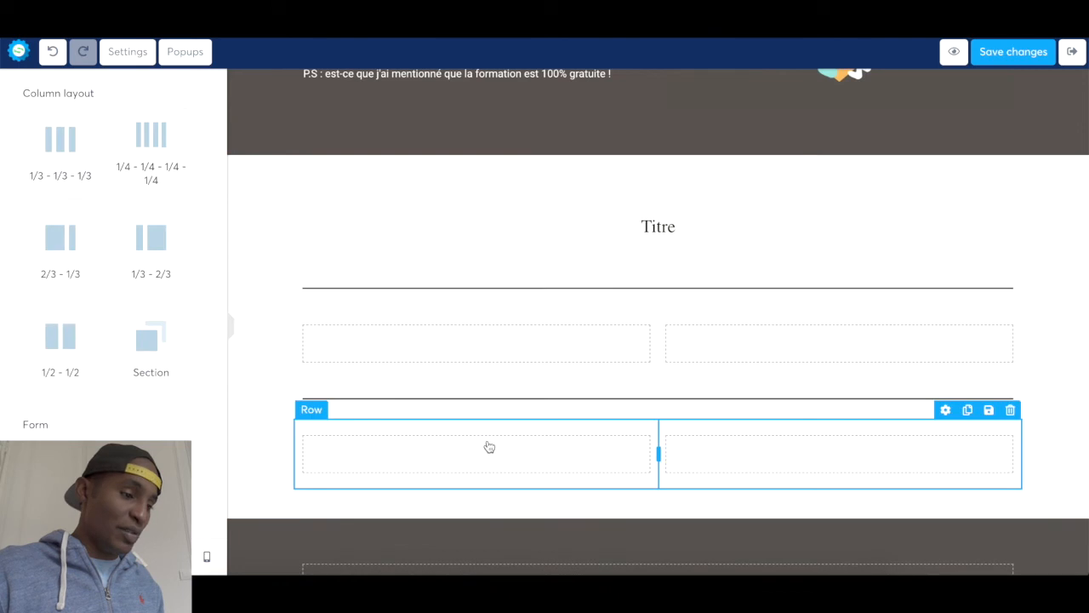
# - Add a third horizontal line and a third 1/2 - 1/2 row at the end of the white section
pyautogui.scroll(-2, 489, 446)
pyautogui.scroll(-5, 99, 413)
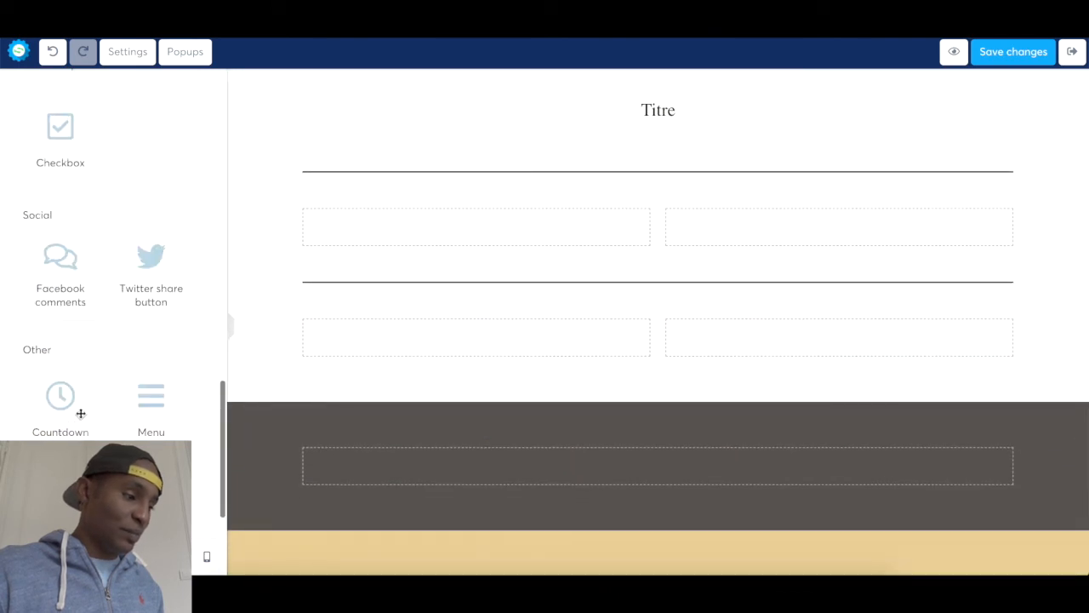
pyautogui.moveTo(56, 495); pyautogui.dragTo(433, 368)
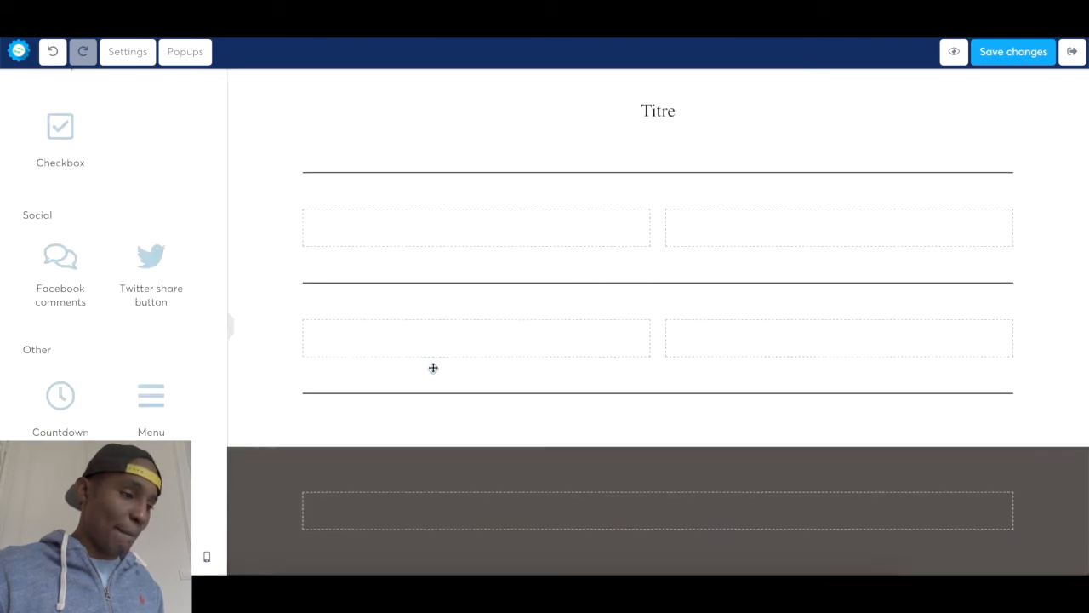
pyautogui.scroll(3, 68, 382)
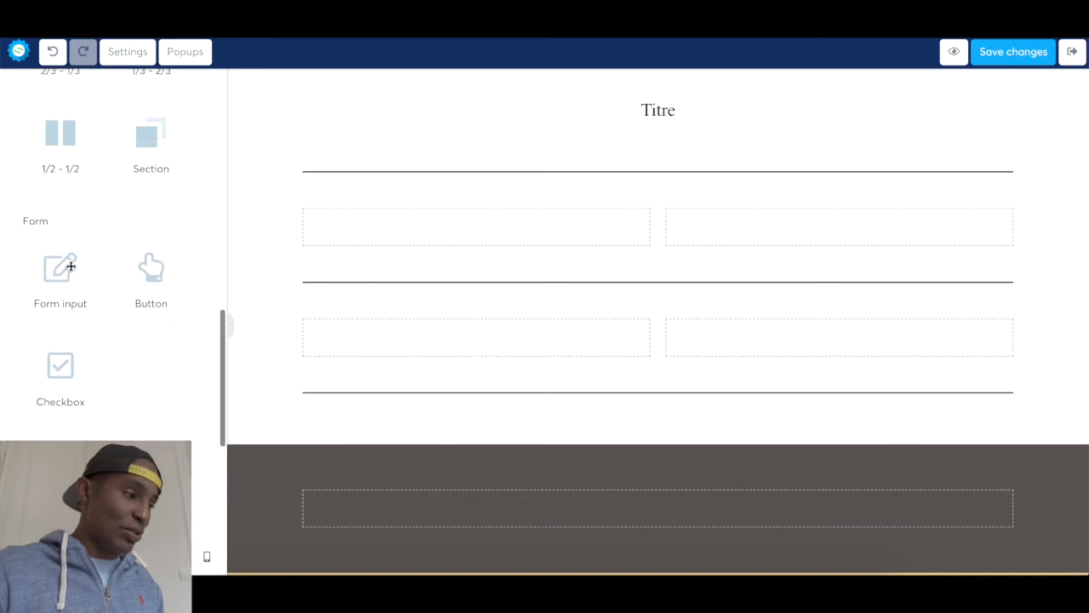
pyautogui.scroll(1, 70, 266)
pyautogui.moveTo(61, 178); pyautogui.dragTo(476, 417)
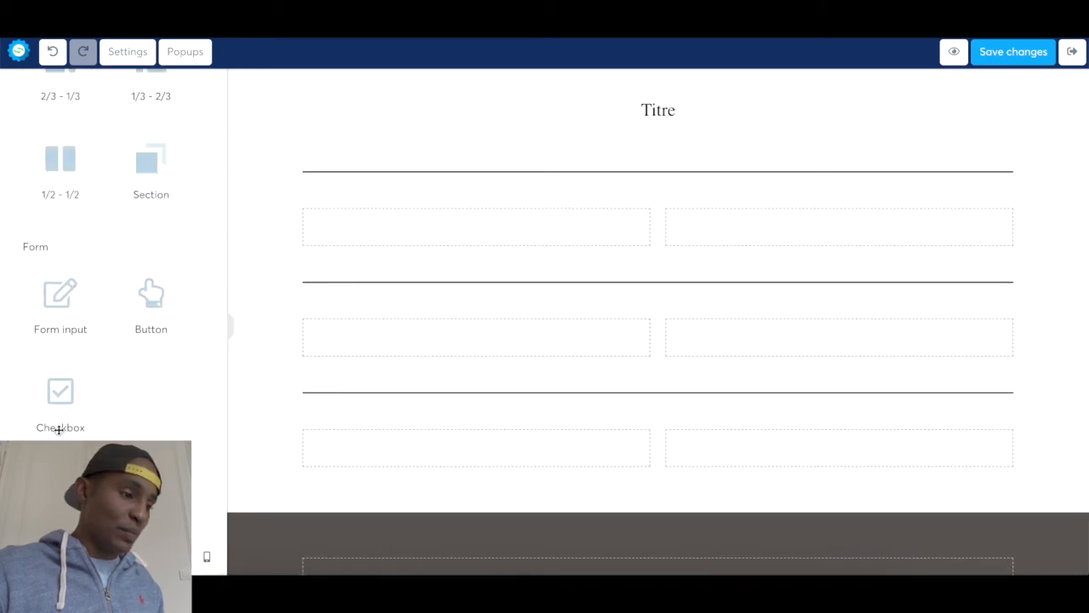
# - Add a fourth horizontal line below the third two-column row, with a fourth 1/2 - 1/2 row under it
pyautogui.scroll(-5, 56, 428)
pyautogui.moveTo(54, 433); pyautogui.dragTo(539, 482)
pyautogui.scroll(3, 130, 331)
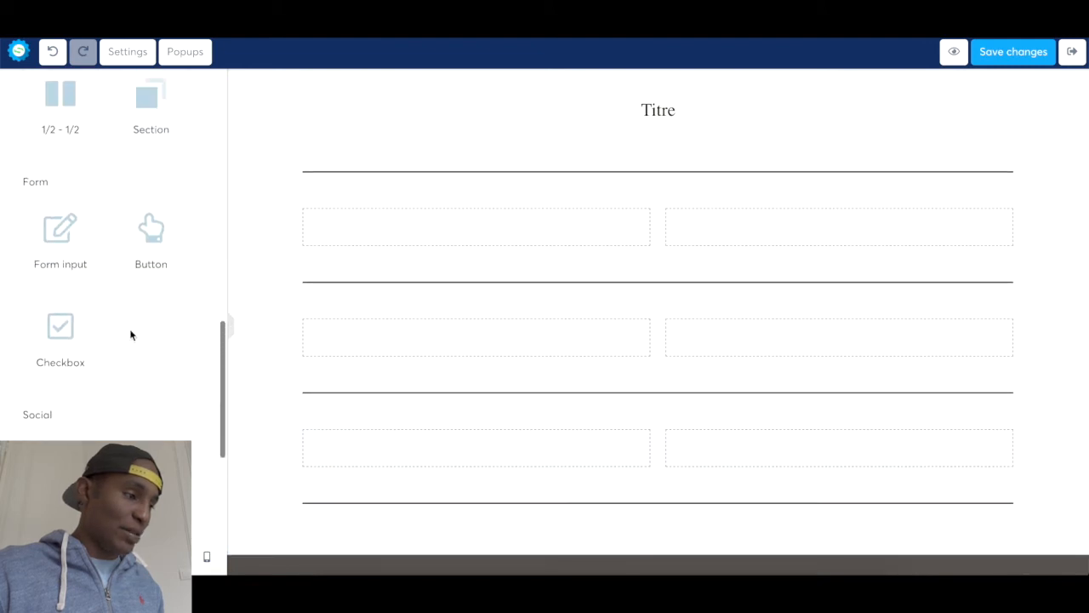
pyautogui.moveTo(60, 94); pyautogui.dragTo(564, 519)
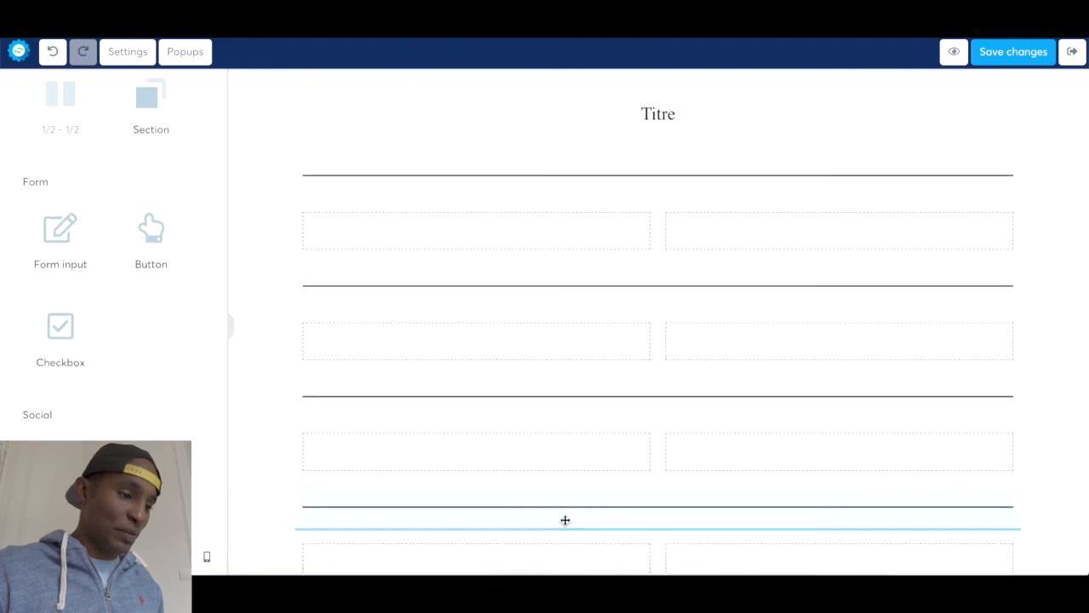
# - Extend the white section with a fifth horizontal line and a fifth 1/2 - 1/2 row
pyautogui.scroll(-5, 451, 556)
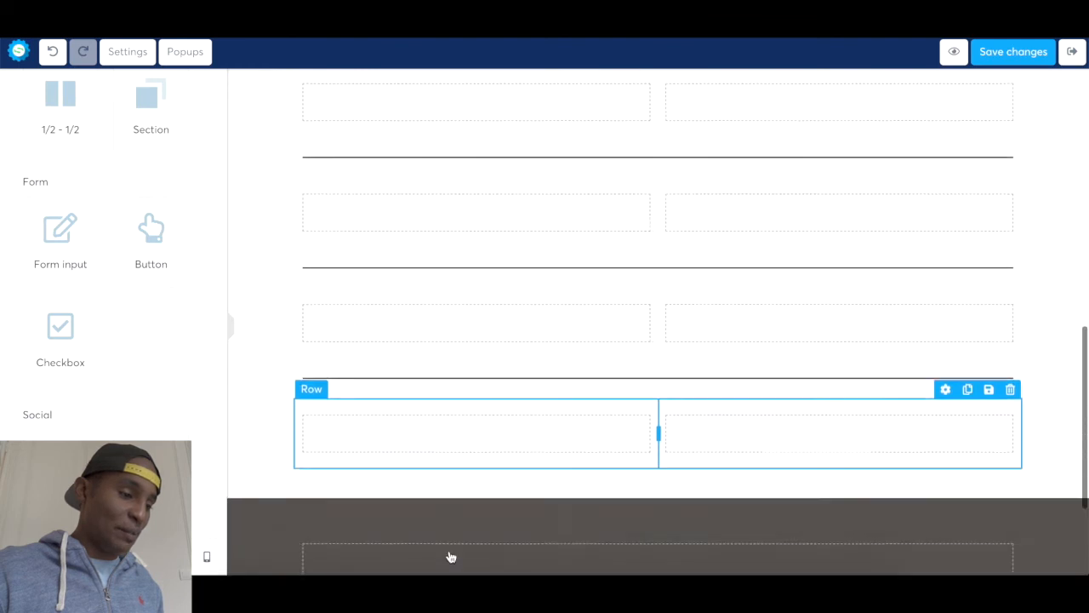
pyautogui.scroll(-5, 66, 415)
pyautogui.moveTo(64, 422); pyautogui.dragTo(420, 366)
pyautogui.scroll(4, 128, 352)
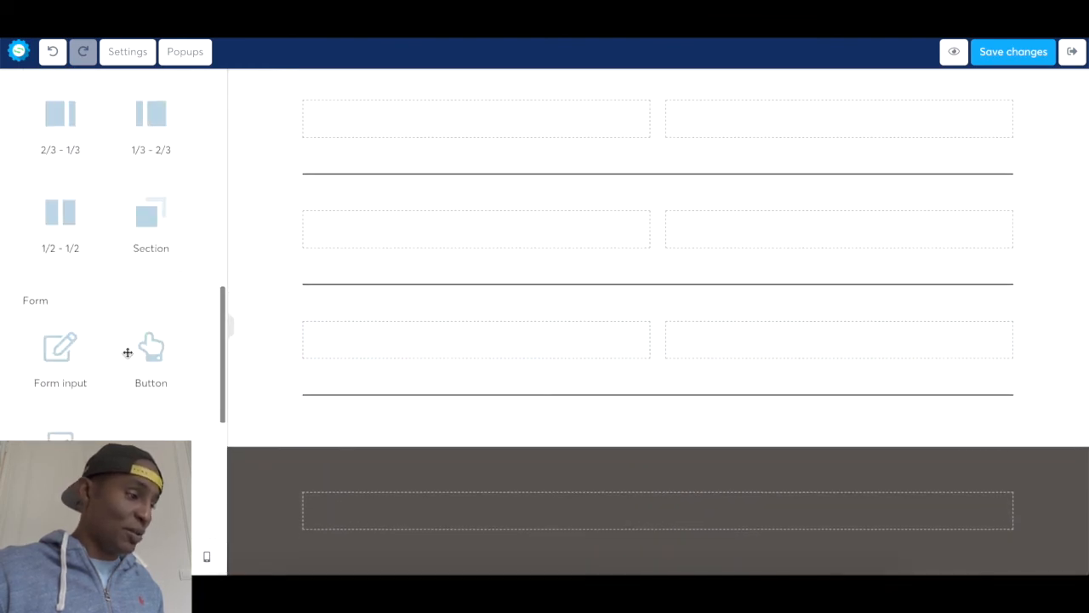
pyautogui.moveTo(76, 260); pyautogui.dragTo(503, 410)
pyautogui.scroll(-5, 133, 406)
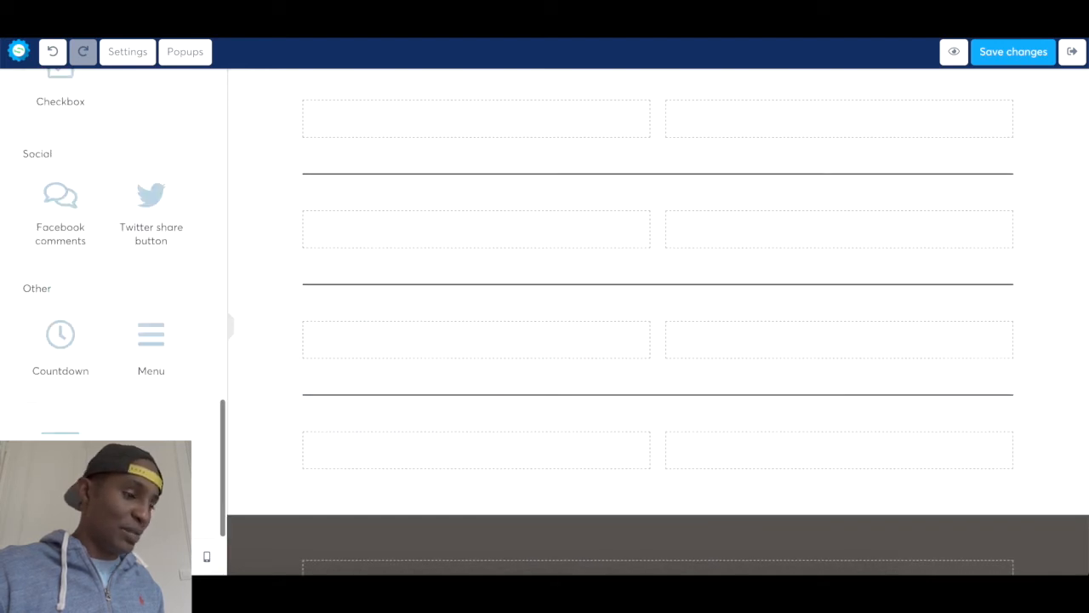
pyautogui.moveTo(60, 459); pyautogui.dragTo(525, 491)
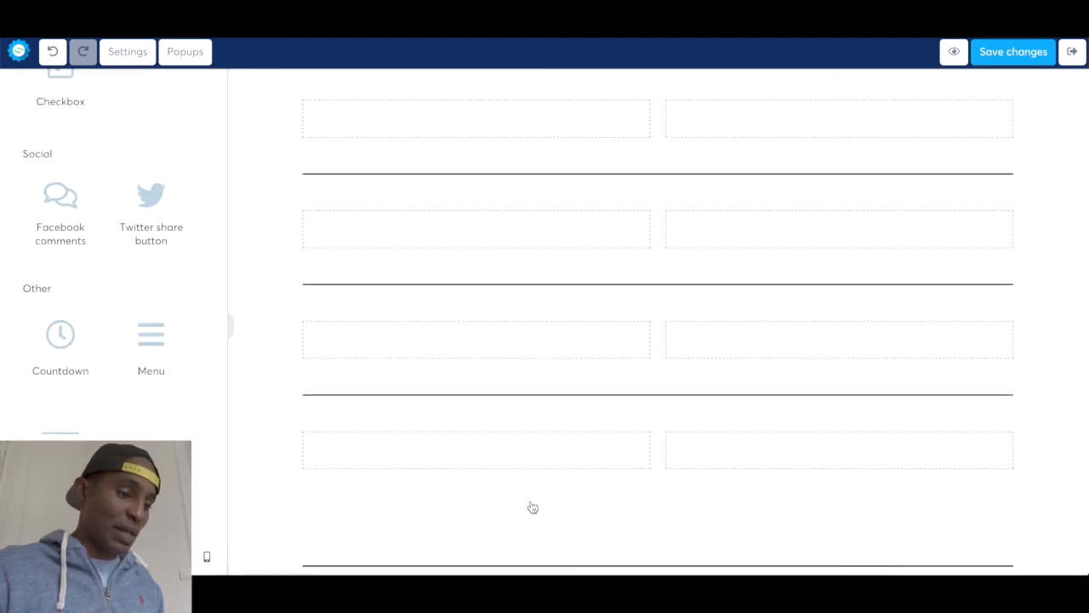
pyautogui.click(1077, 506)
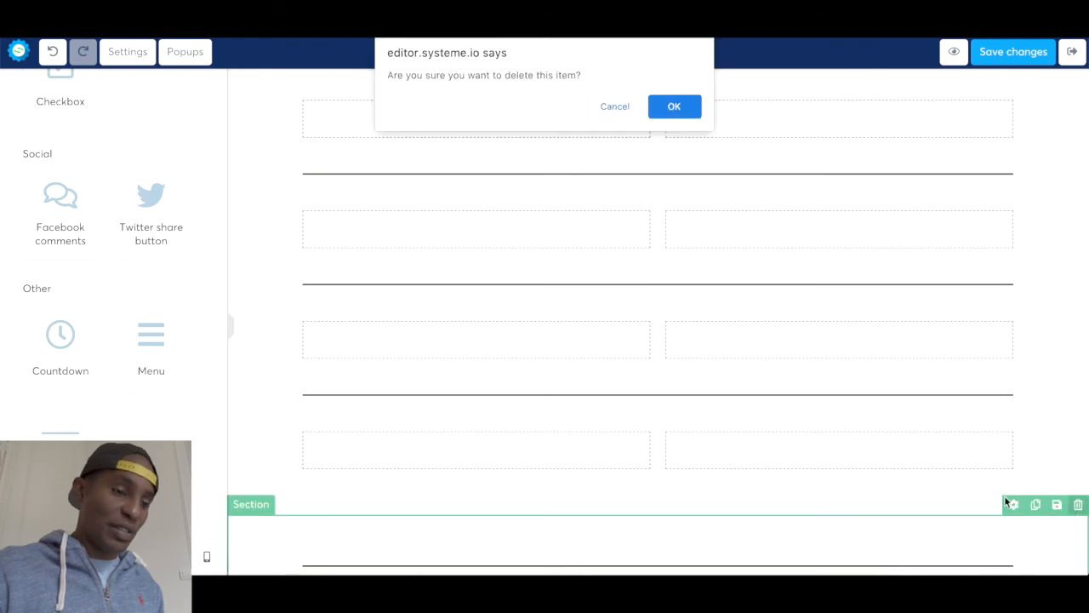
pyautogui.click(660, 108)
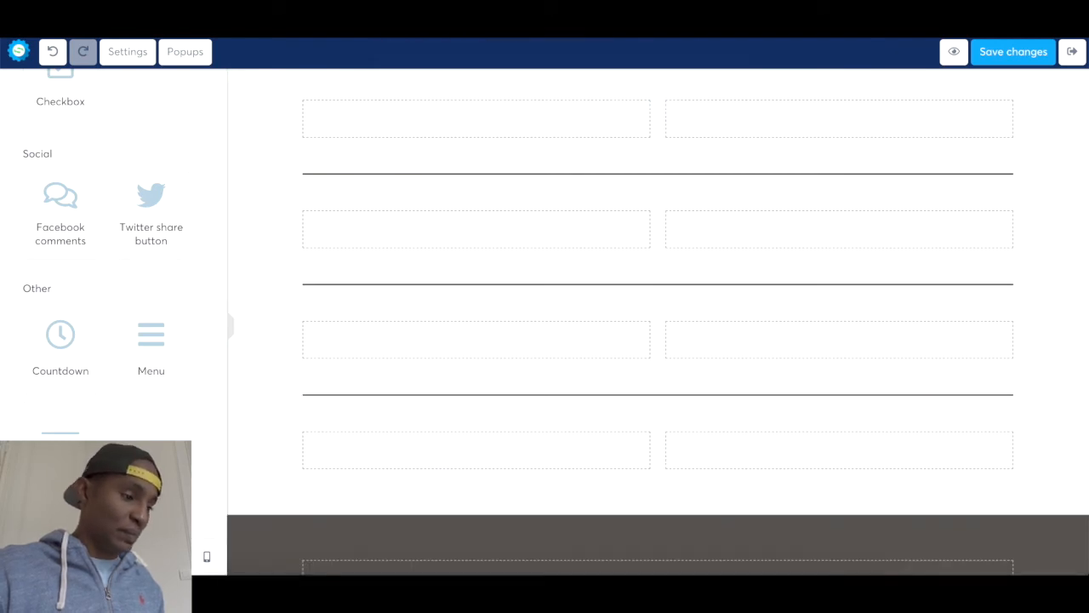
# - Place a sixth horizontal line below the fifth two-column row and add another 1/2 - 1/2 row under it
pyautogui.moveTo(60, 459); pyautogui.dragTo(499, 482)
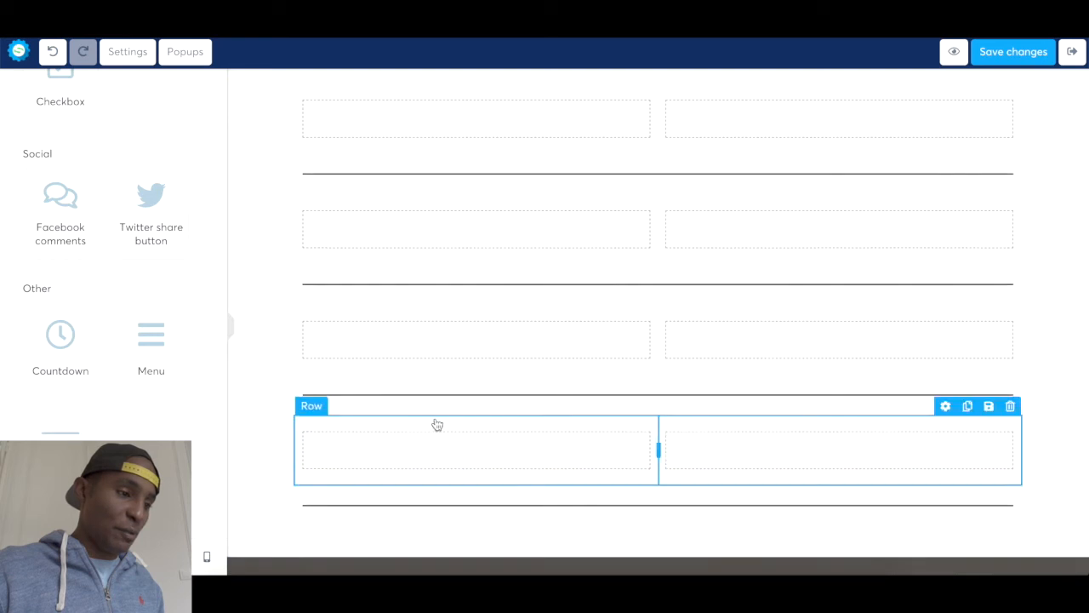
pyautogui.scroll(1, 315, 247)
pyautogui.scroll(-1, 352, 406)
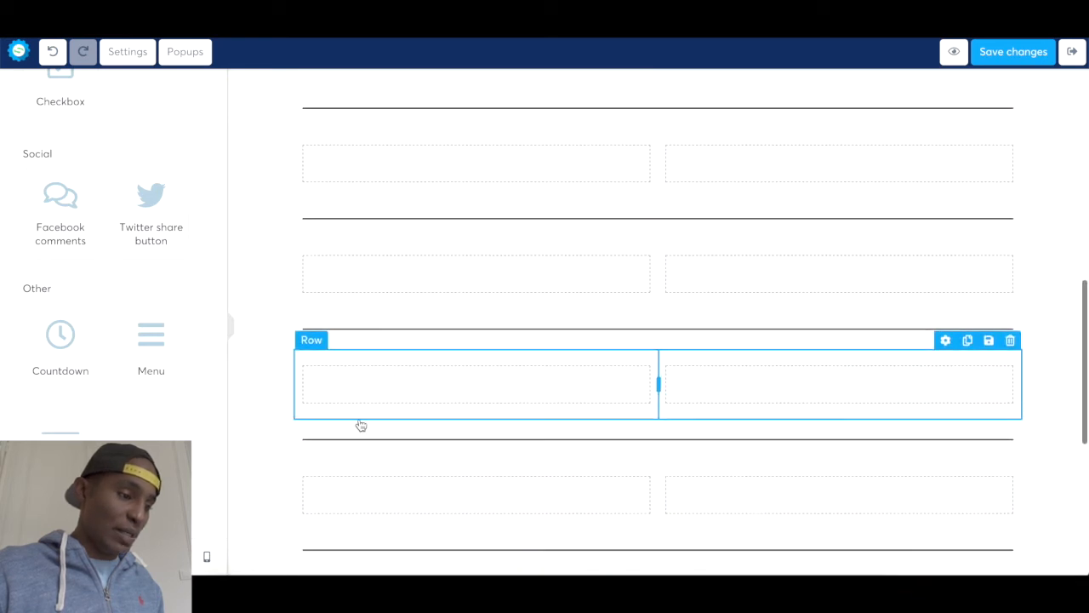
pyautogui.scroll(-1, 372, 454)
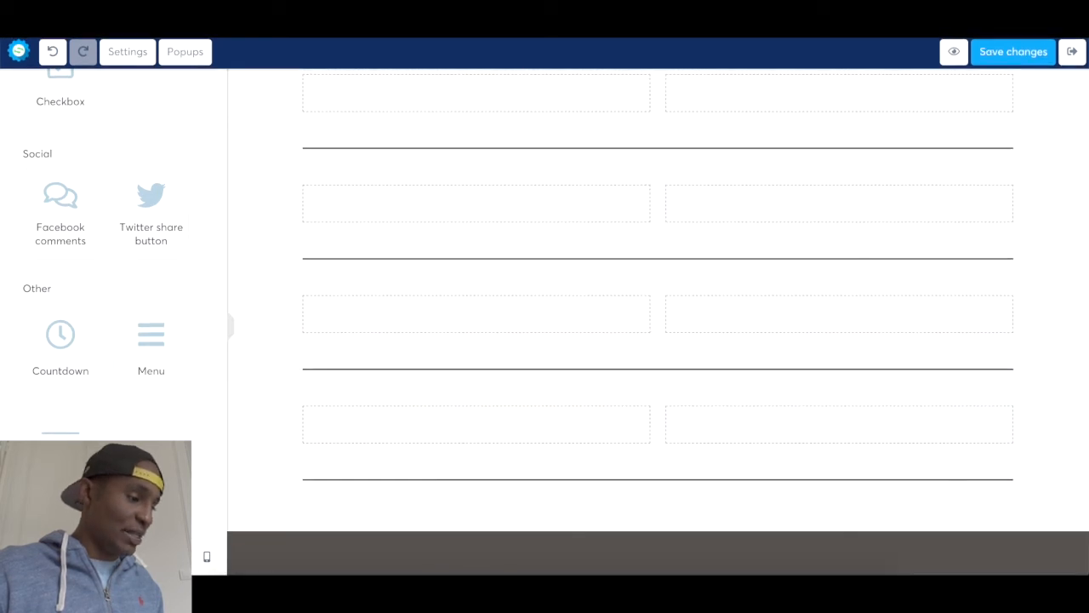
pyautogui.scroll(4, 85, 315)
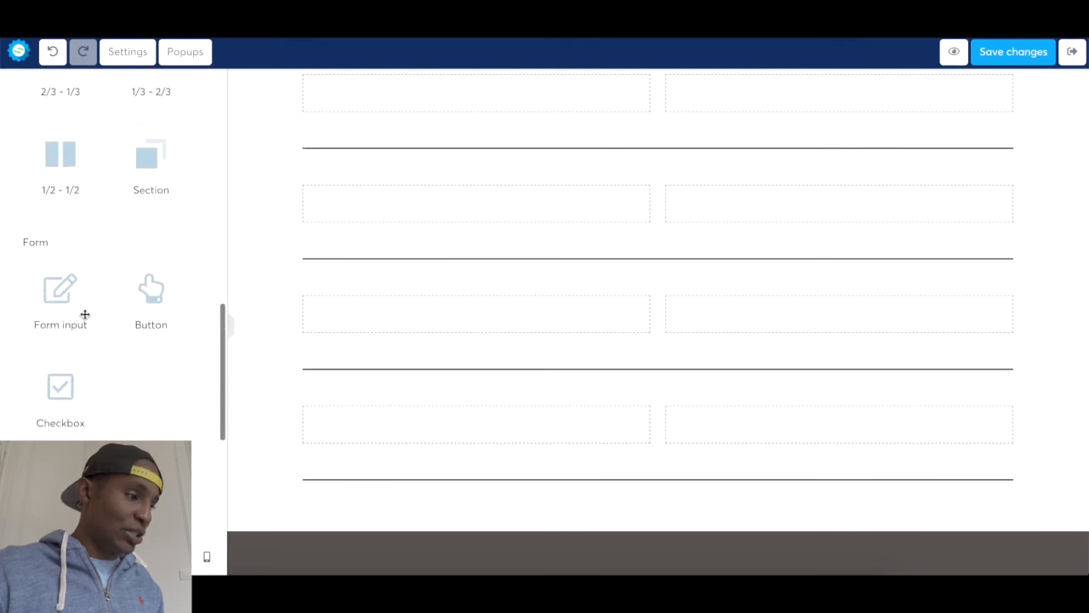
pyautogui.moveTo(482, 492); pyautogui.dragTo(484, 496)
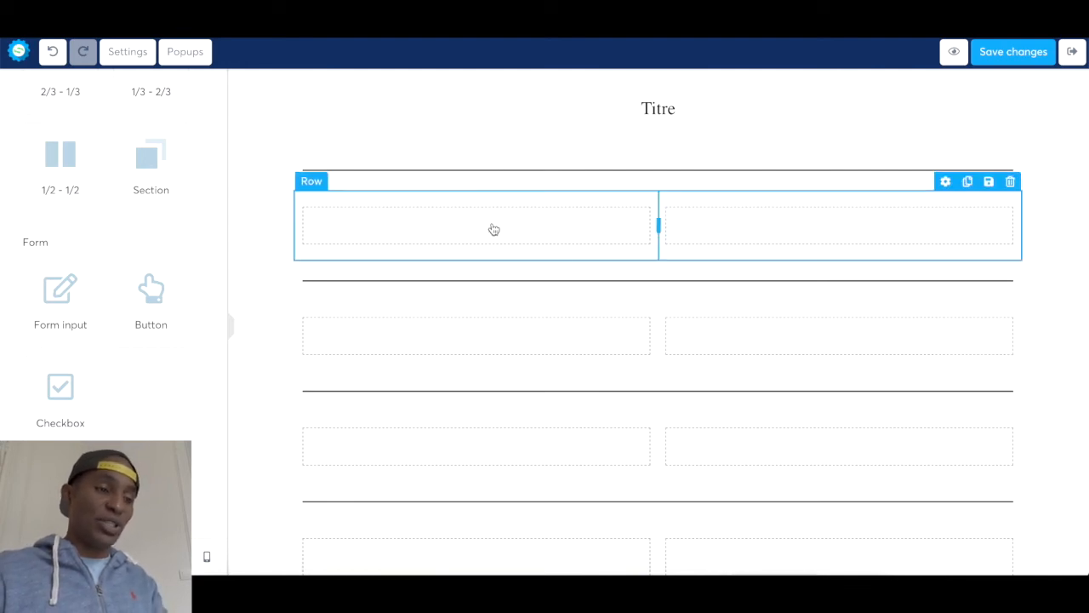
# - Add an Image element to the left column of the first two-column row and open its settings
pyautogui.scroll(5, 129, 226)
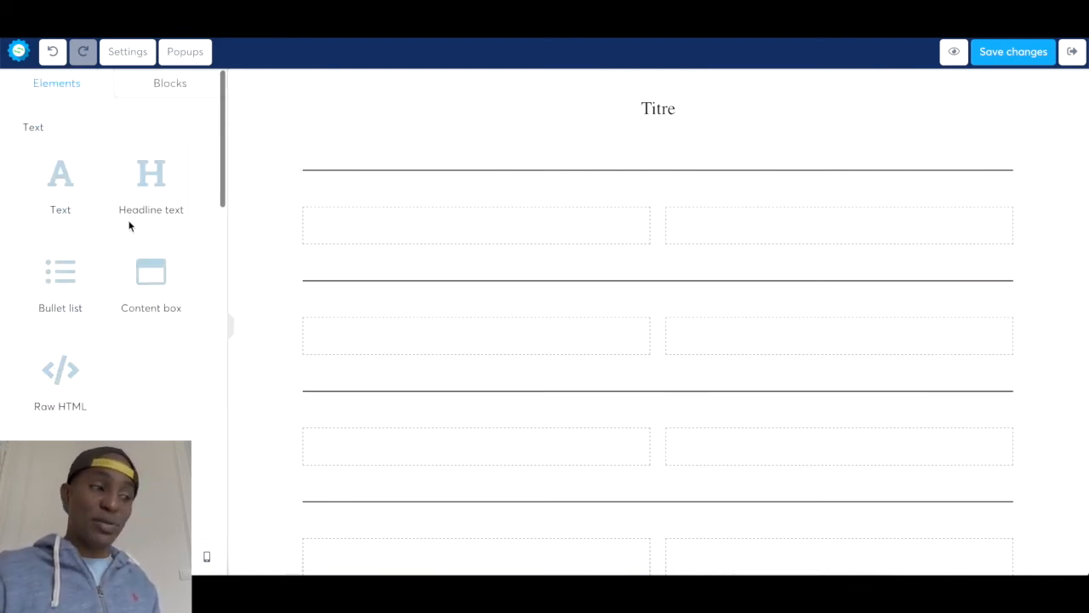
pyautogui.scroll(-3, 151, 360)
pyautogui.moveTo(418, 277); pyautogui.dragTo(485, 230)
pyautogui.click(823, 120)
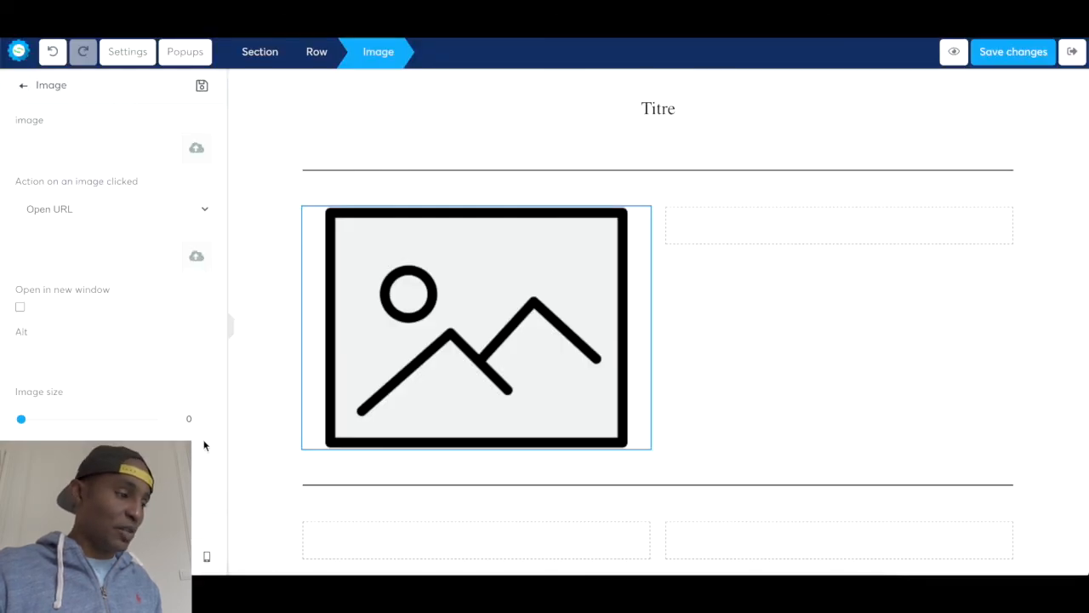
pyautogui.scroll(-4, 205, 445)
pyautogui.scroll(5, 117, 141)
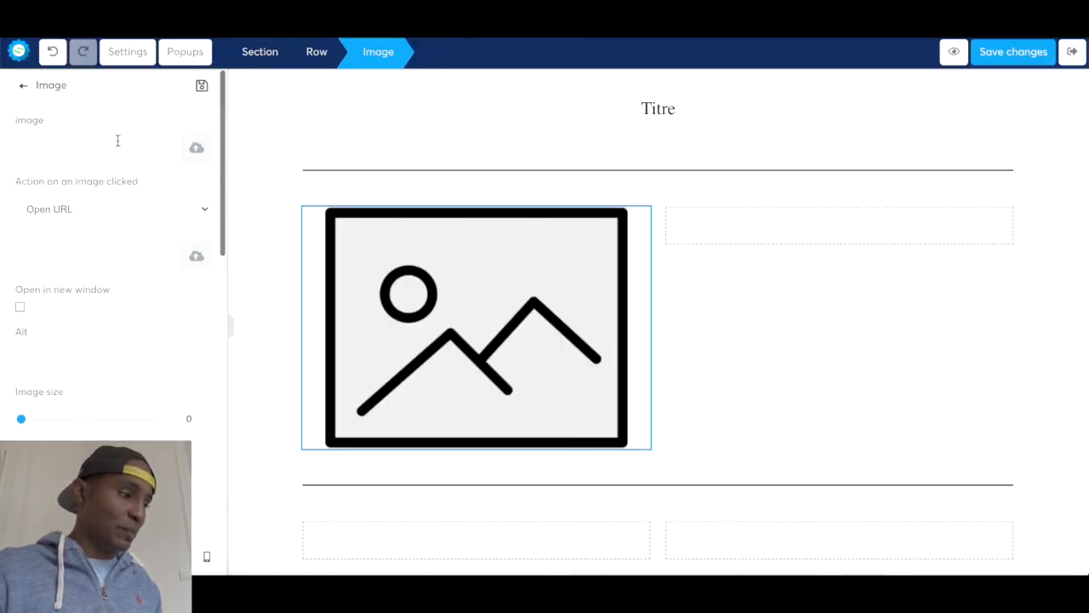
# - Add an Image element to the right column of the second two-column row, leaving its placeholder without an uploaded picture
pyautogui.click(22, 90)
pyautogui.scroll(-4, 90, 284)
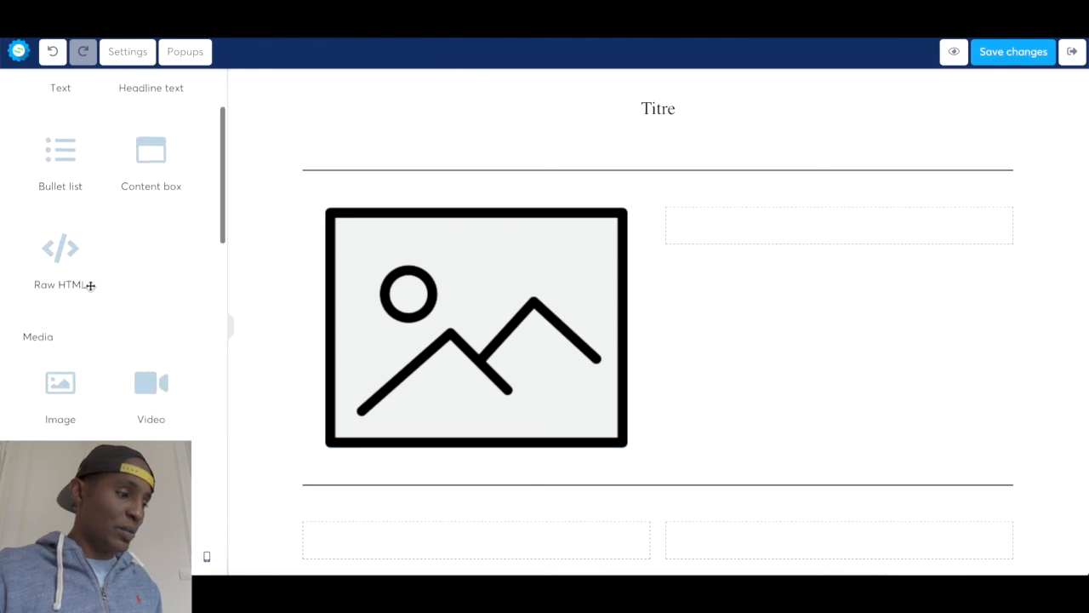
pyautogui.scroll(-2, 350, 468)
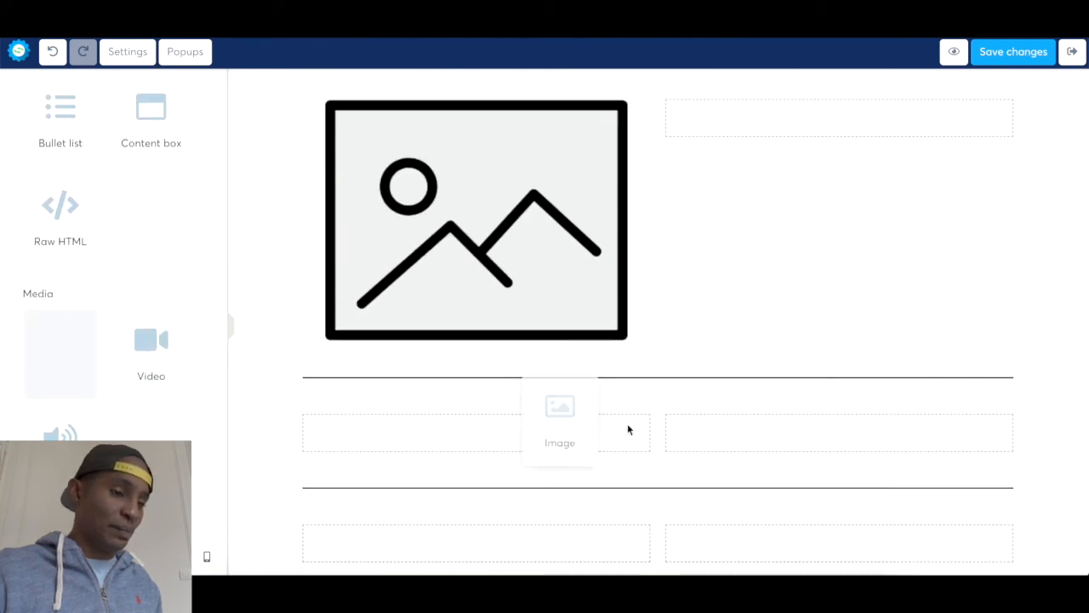
pyautogui.moveTo(804, 430); pyautogui.dragTo(804, 430)
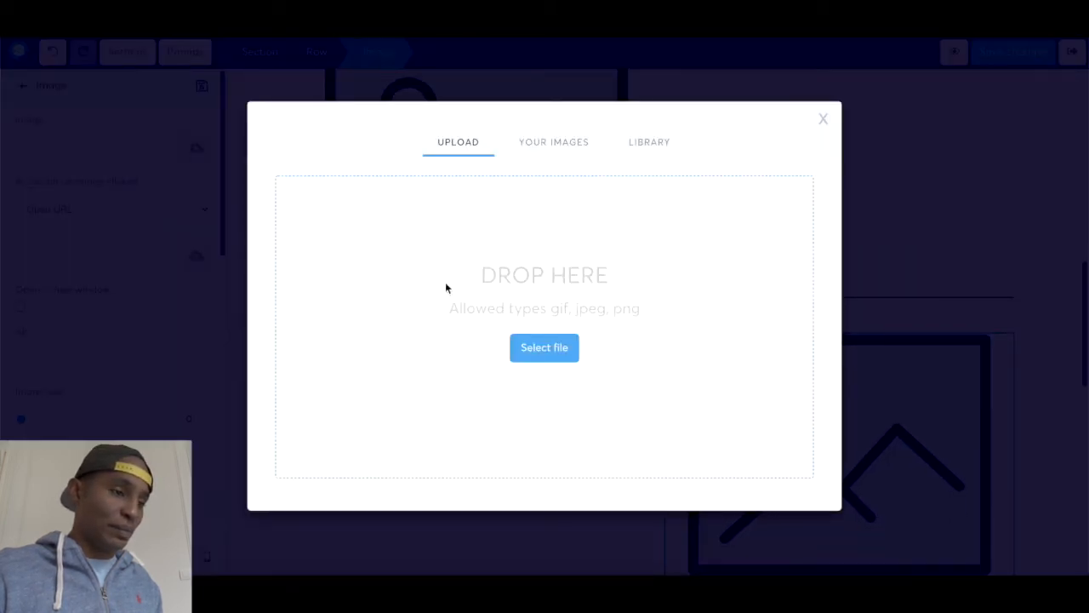
pyautogui.click(824, 119)
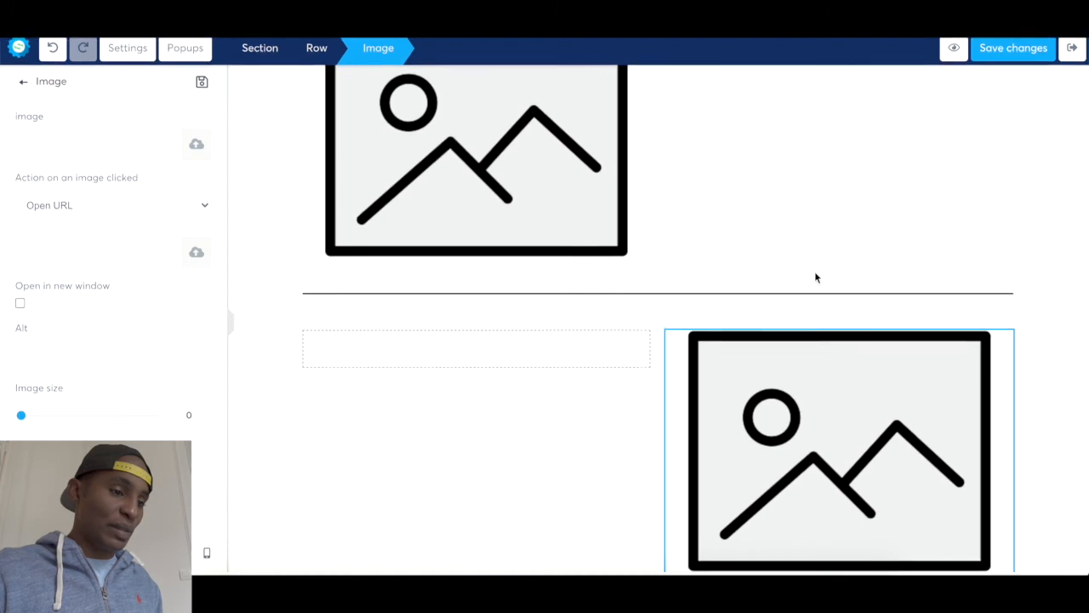
pyautogui.click(1023, 382)
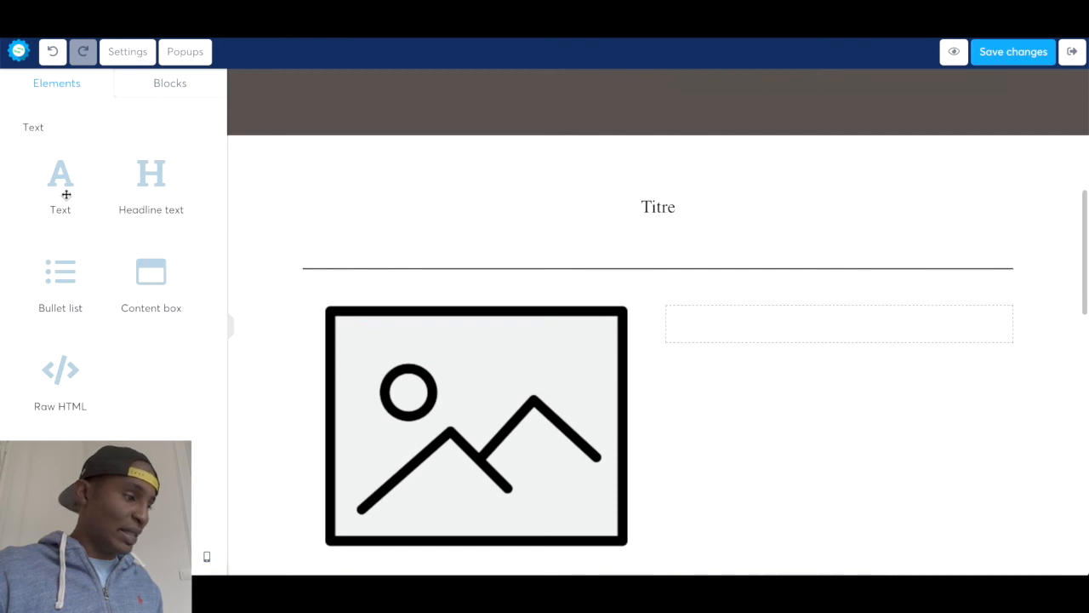
# - Fill the empty columns beside the two images with a Headline text element and a Text element underneath in each
pyautogui.moveTo(838, 314); pyautogui.dragTo(839, 316)
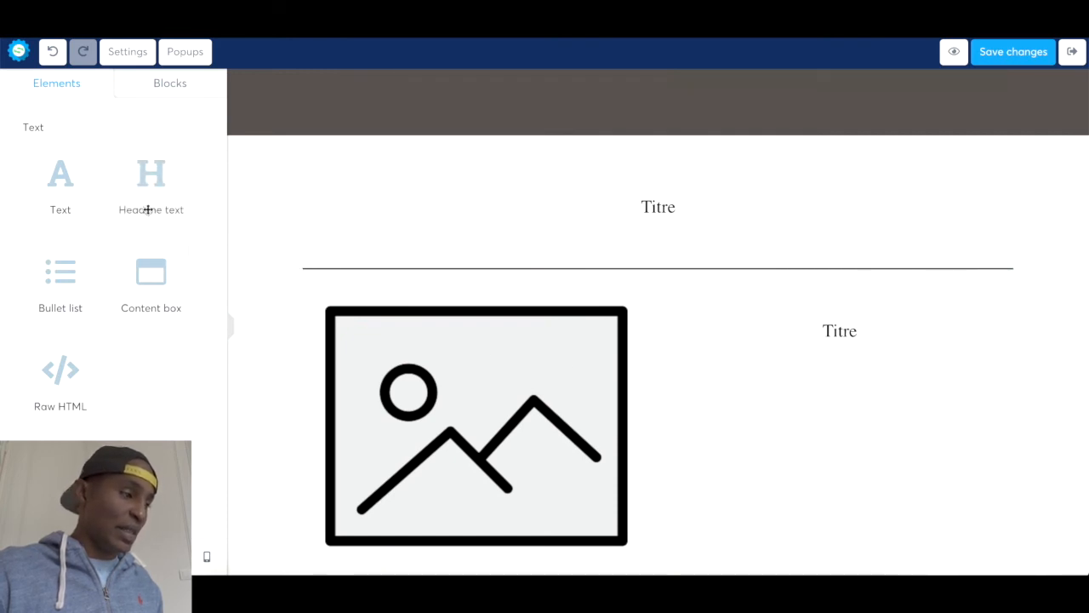
pyautogui.moveTo(56, 189); pyautogui.dragTo(867, 335)
pyautogui.scroll(-3, 924, 365)
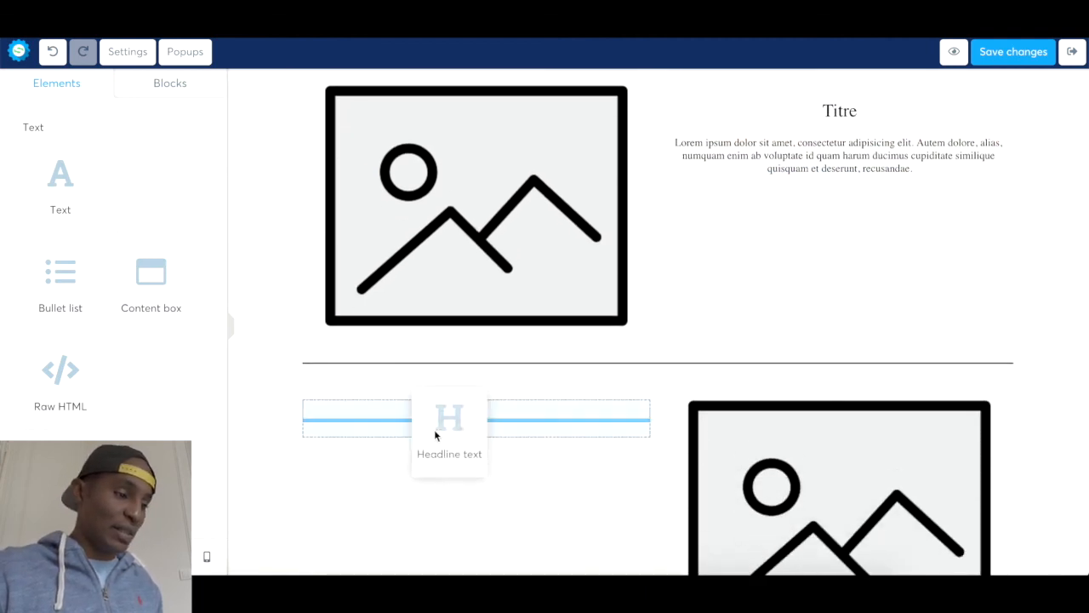
pyautogui.moveTo(435, 435); pyautogui.dragTo(435, 421)
pyautogui.moveTo(75, 207); pyautogui.dragTo(502, 430)
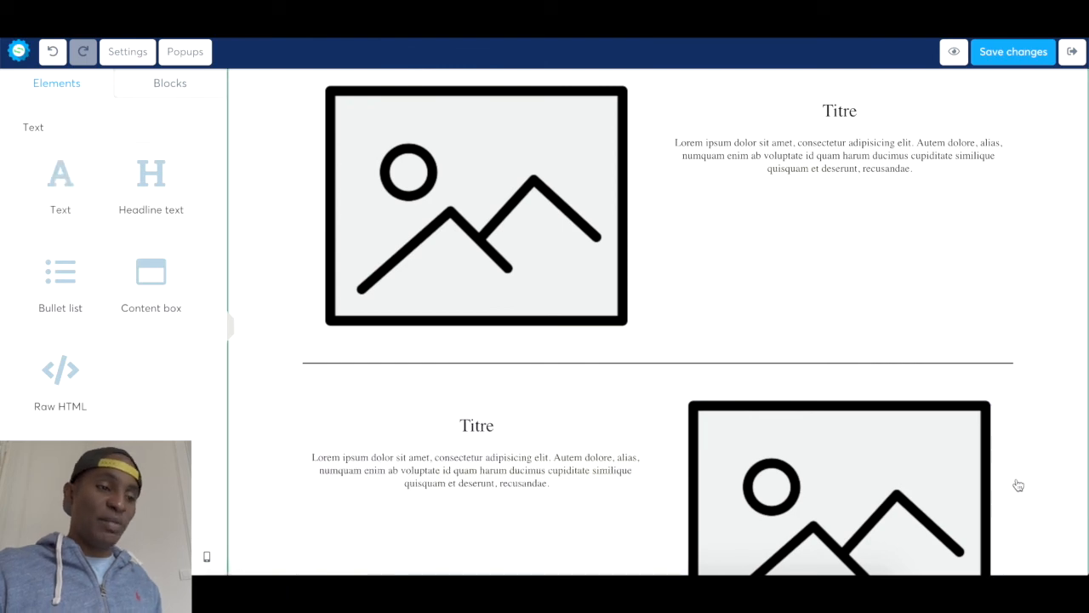
# - Review the desktop Challenge Invitation Page template from hero to closing section alongside the published French page's module heading
pyautogui.scroll(-1, 1017, 485)
pyautogui.scroll(-1, 1017, 484)
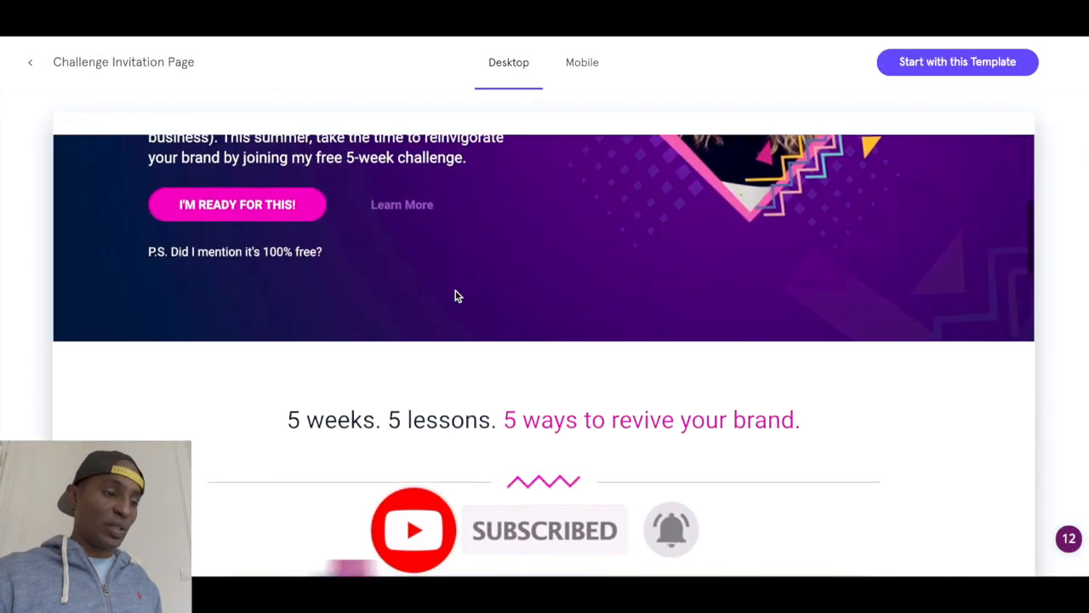
pyautogui.scroll(-1, 455, 294)
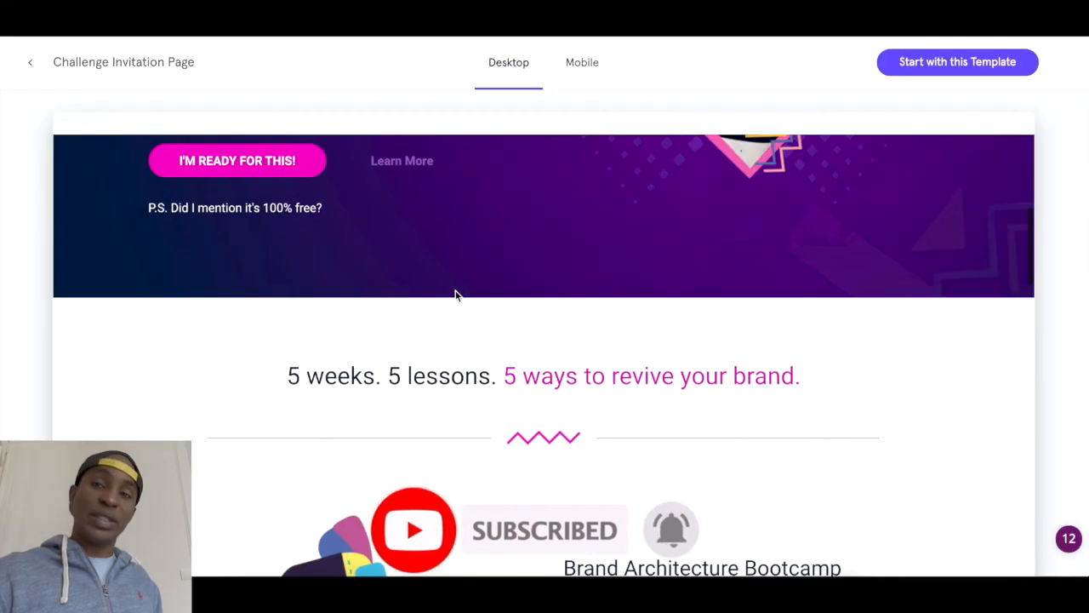
pyautogui.scroll(10, 455, 295)
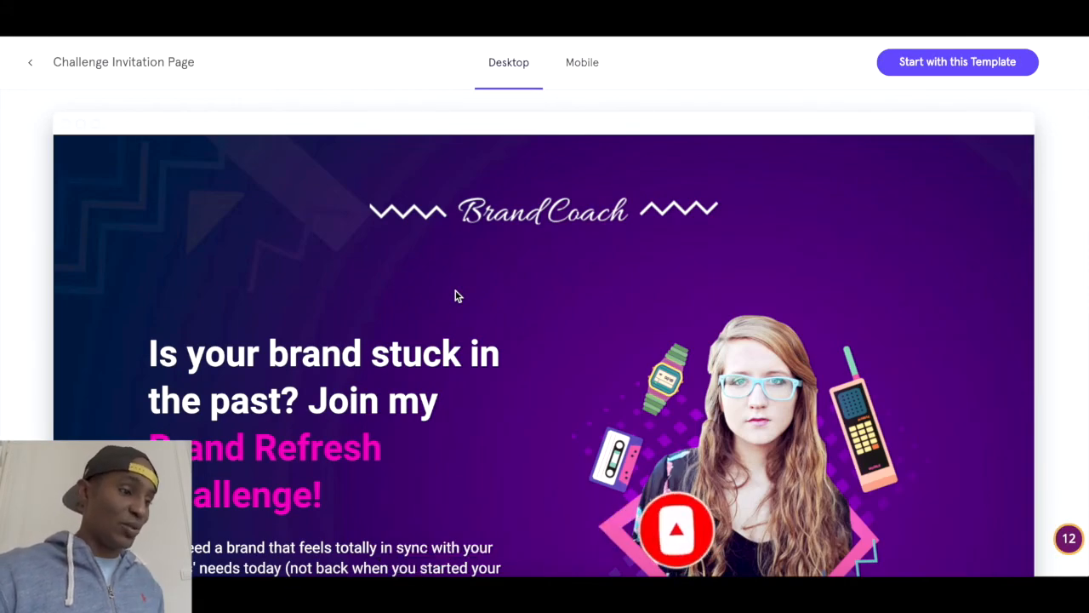
pyautogui.scroll(-3, 454, 294)
pyautogui.scroll(-10, 455, 295)
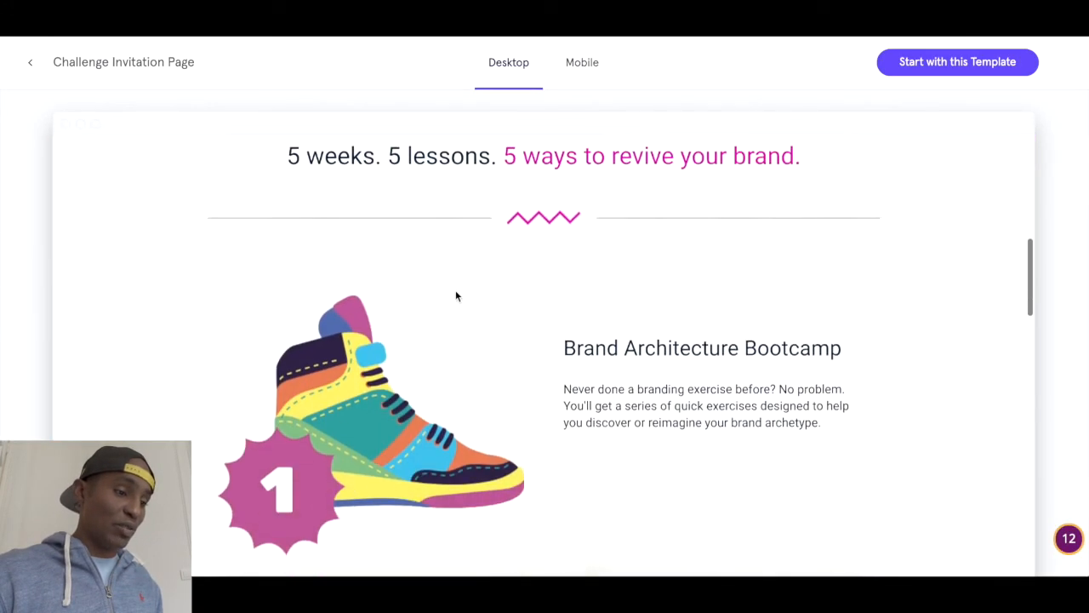
pyautogui.scroll(-10, 455, 295)
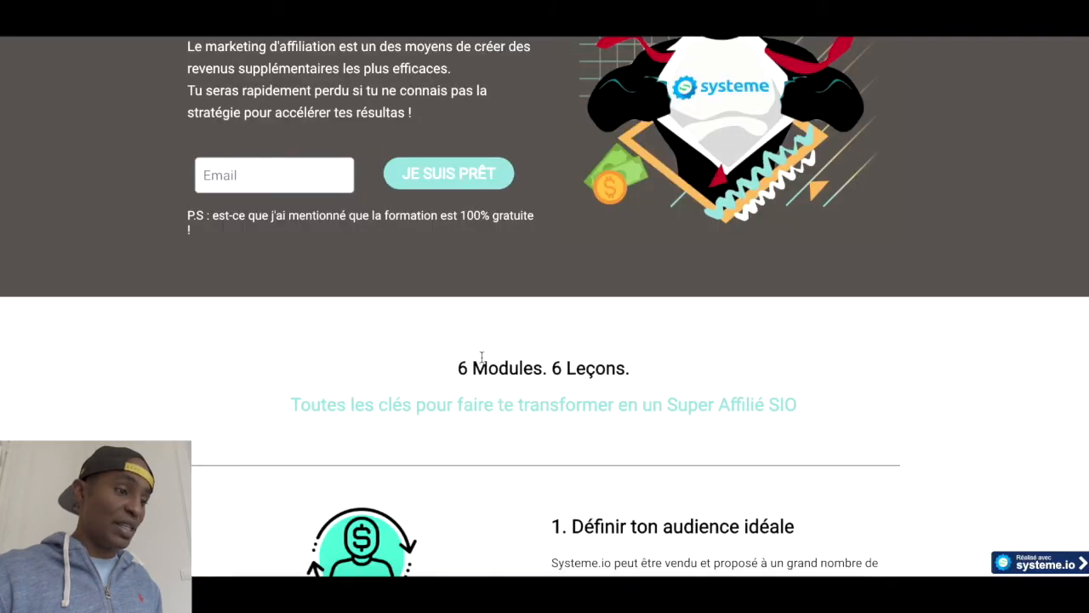
pyautogui.scroll(4, 474, 298)
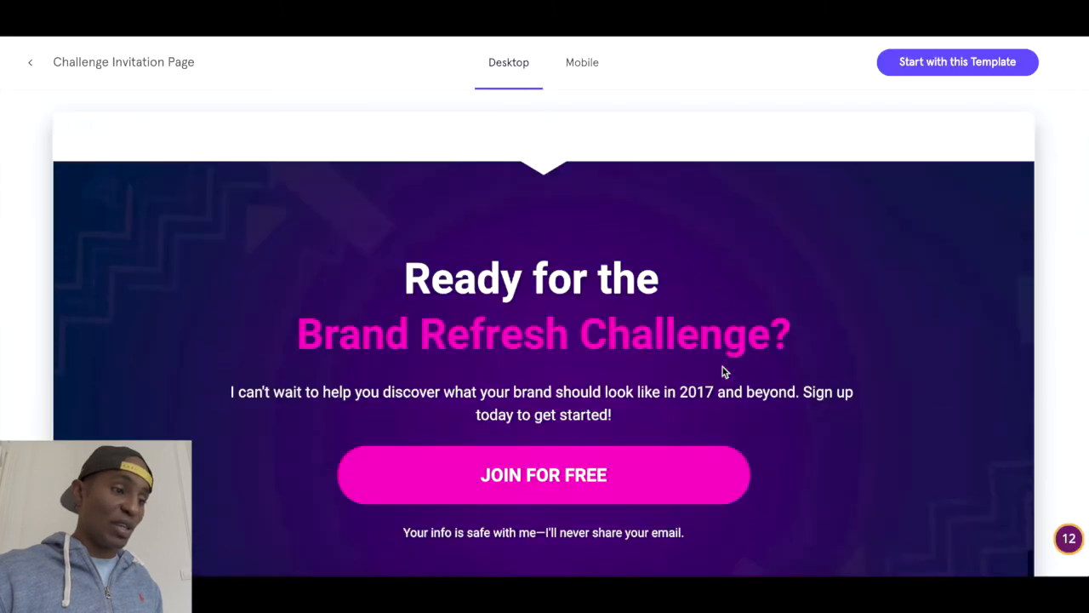
pyautogui.scroll(20, 722, 368)
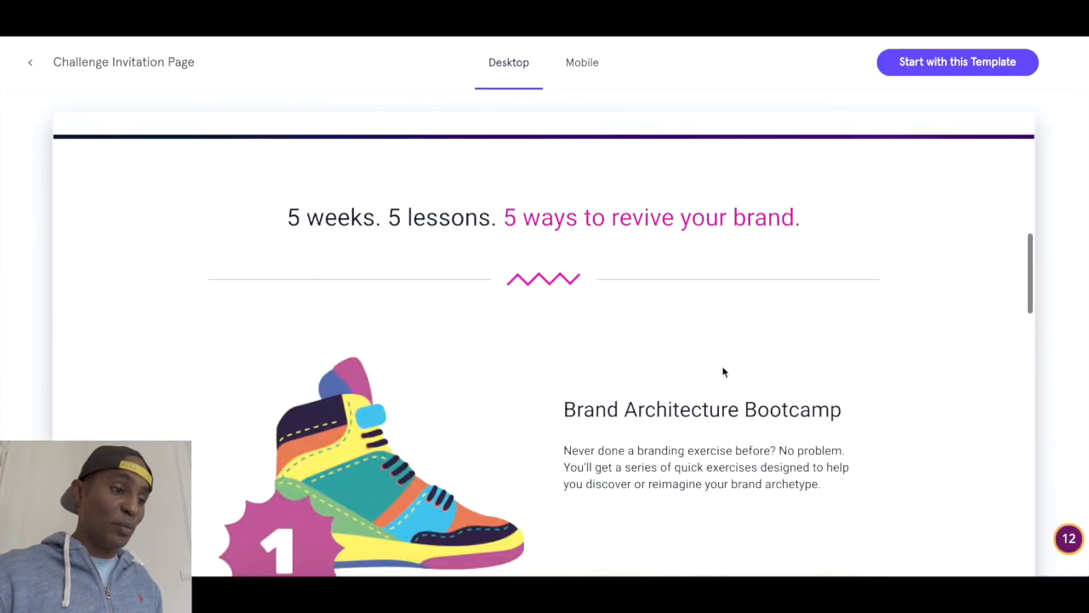
# - Compare the template's hero and alternating lesson rows with the published Super Affilié page's hero and numbered module rows
pyautogui.scroll(-1, 723, 367)
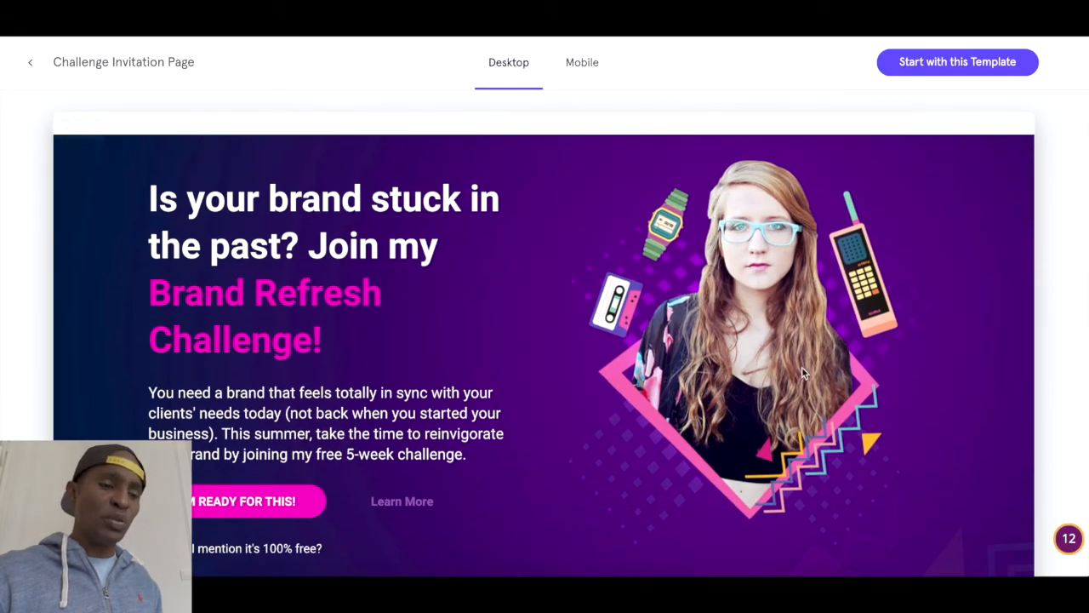
pyautogui.scroll(-1, 802, 367)
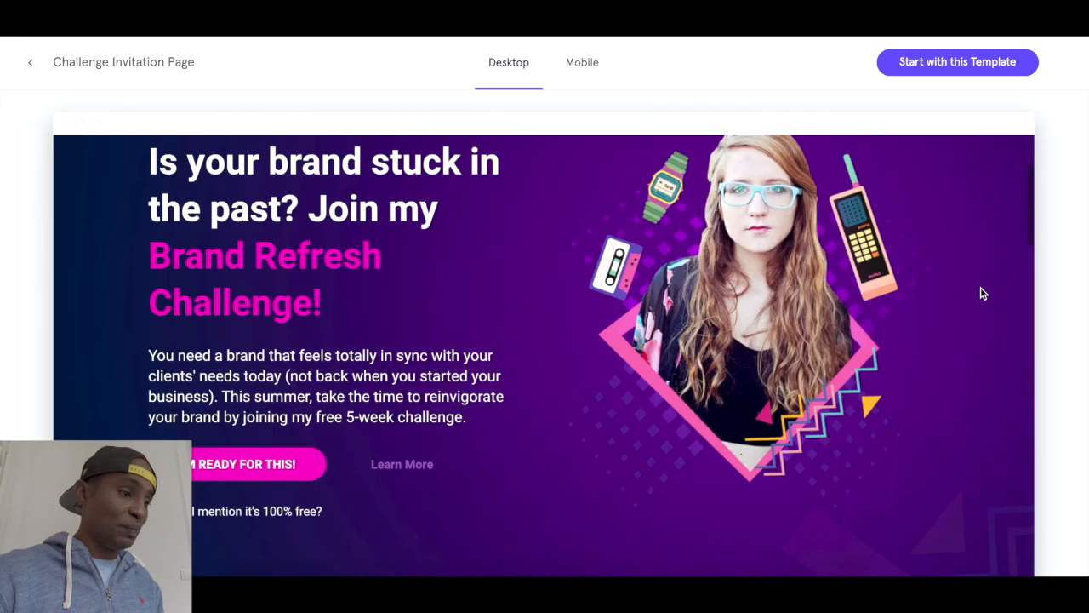
pyautogui.scroll(-2, 981, 293)
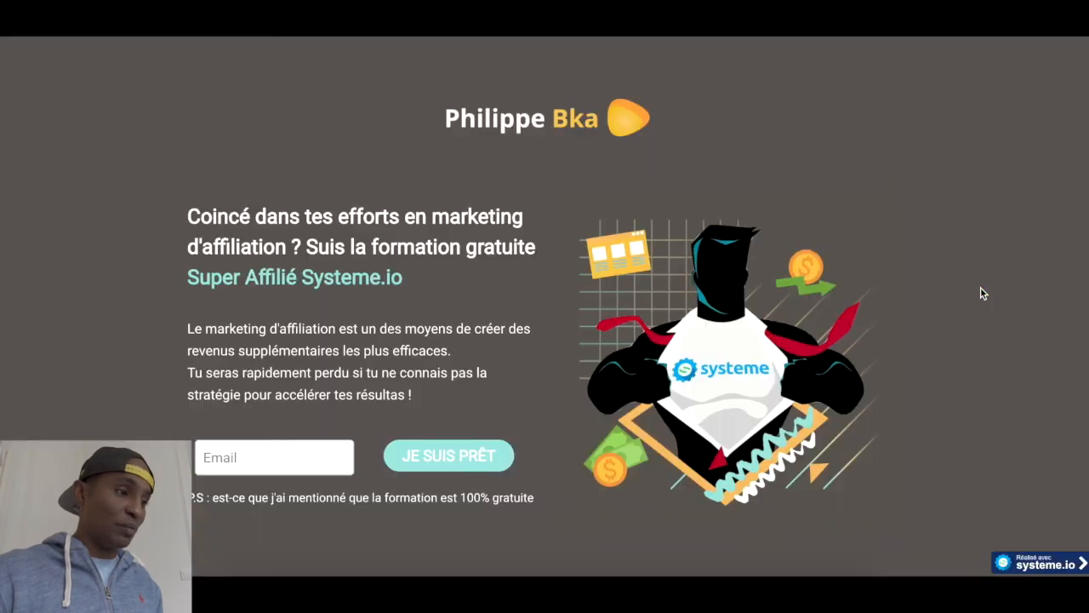
pyautogui.scroll(-1, 925, 306)
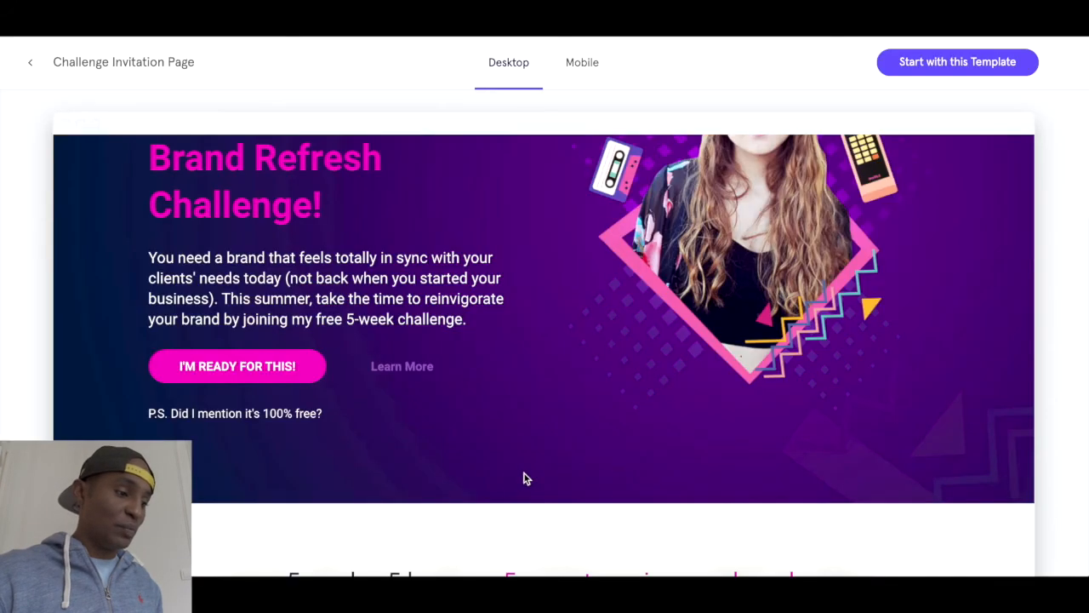
pyautogui.scroll(-5, 525, 479)
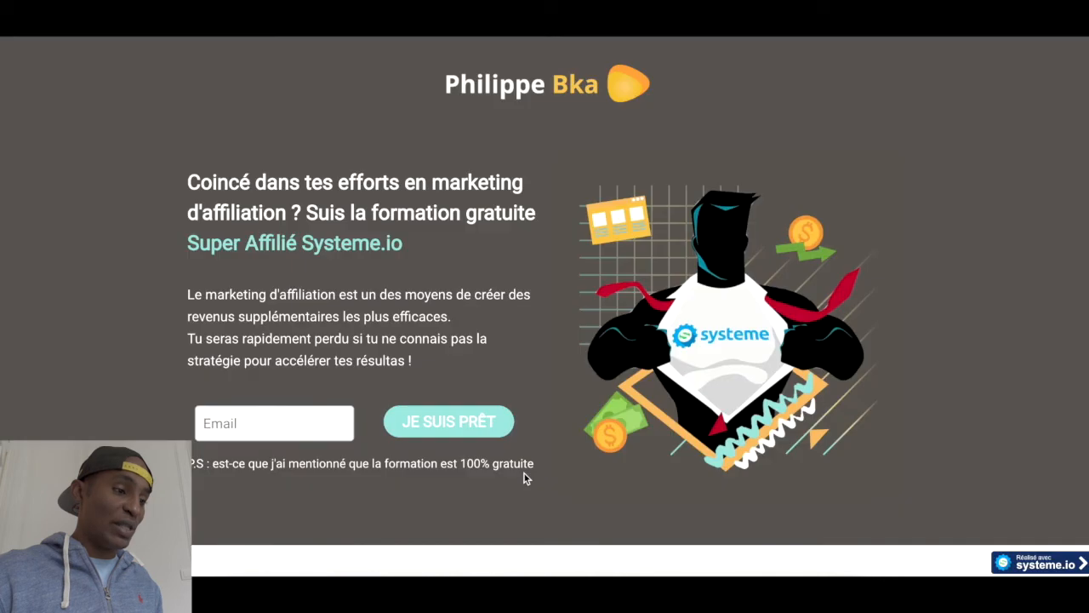
pyautogui.scroll(-5, 524, 477)
pyautogui.scroll(-4, 545, 514)
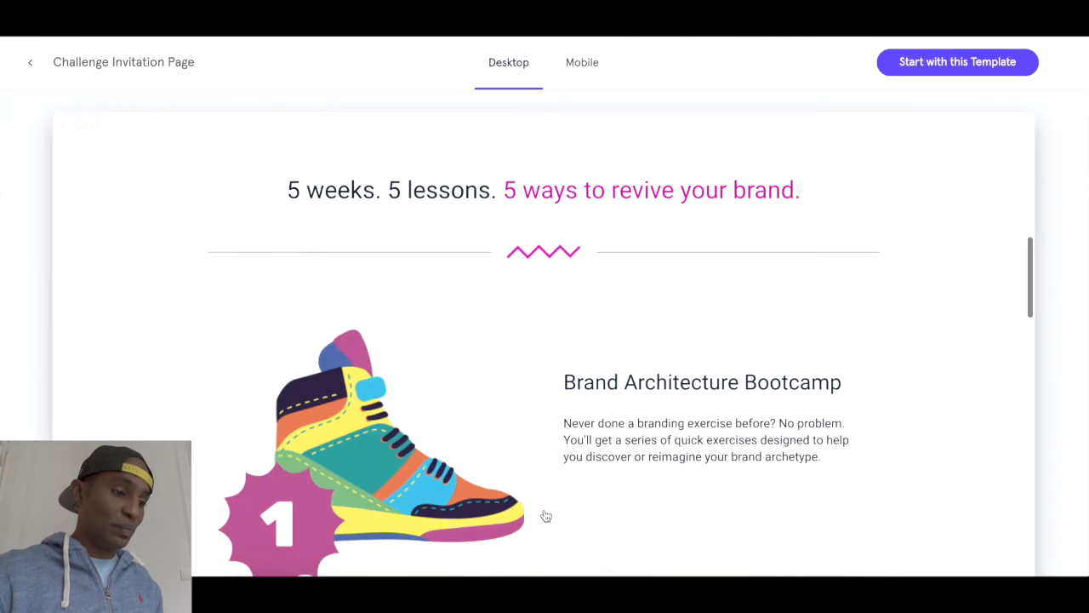
pyautogui.scroll(-5, 545, 515)
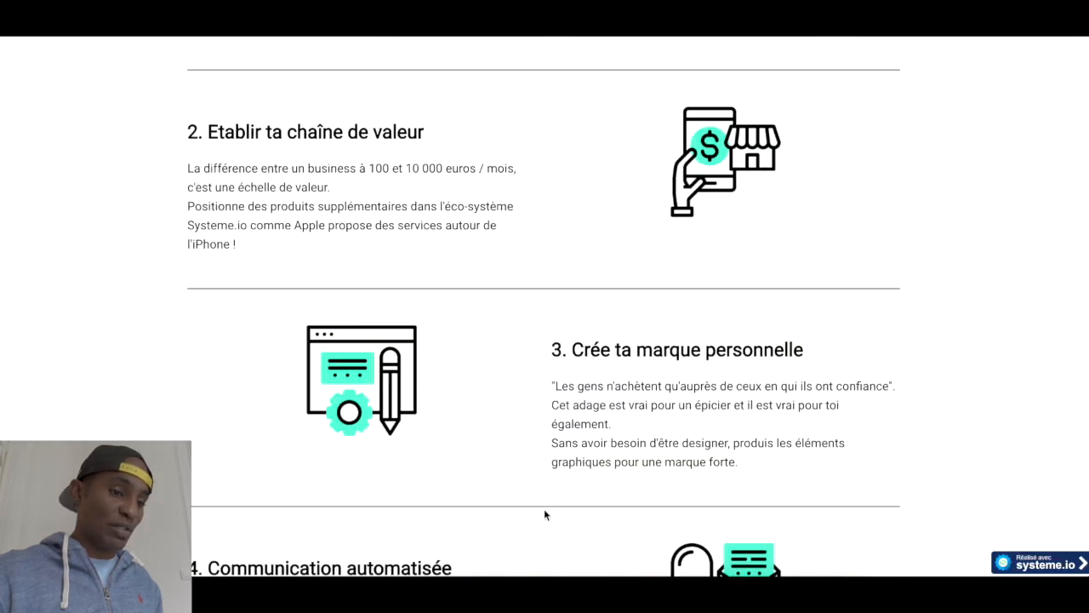
pyautogui.scroll(-9, 545, 514)
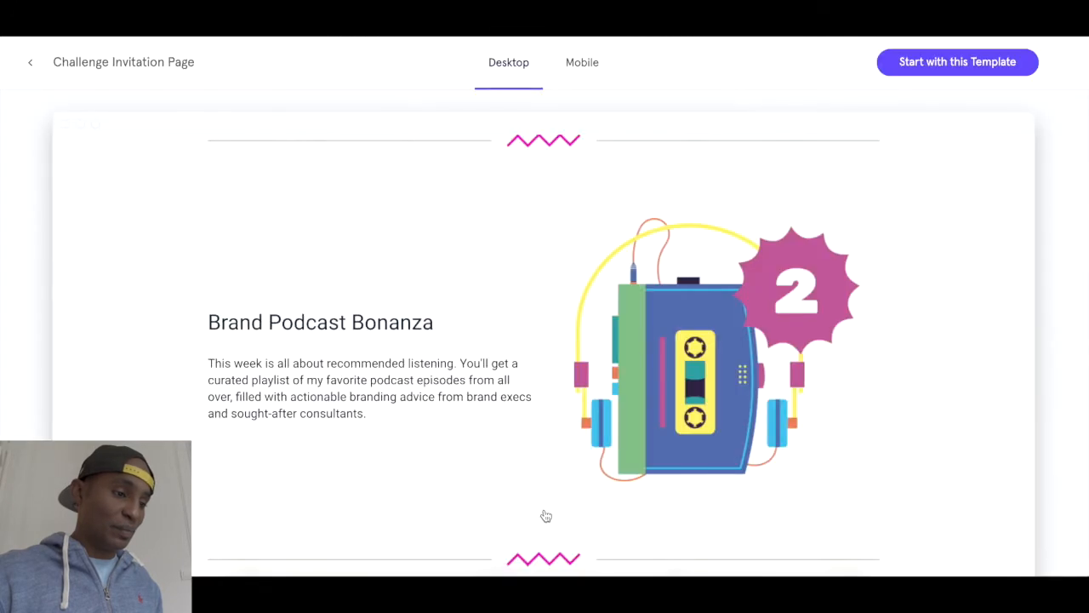
pyautogui.scroll(-9, 545, 515)
pyautogui.scroll(-3, 545, 516)
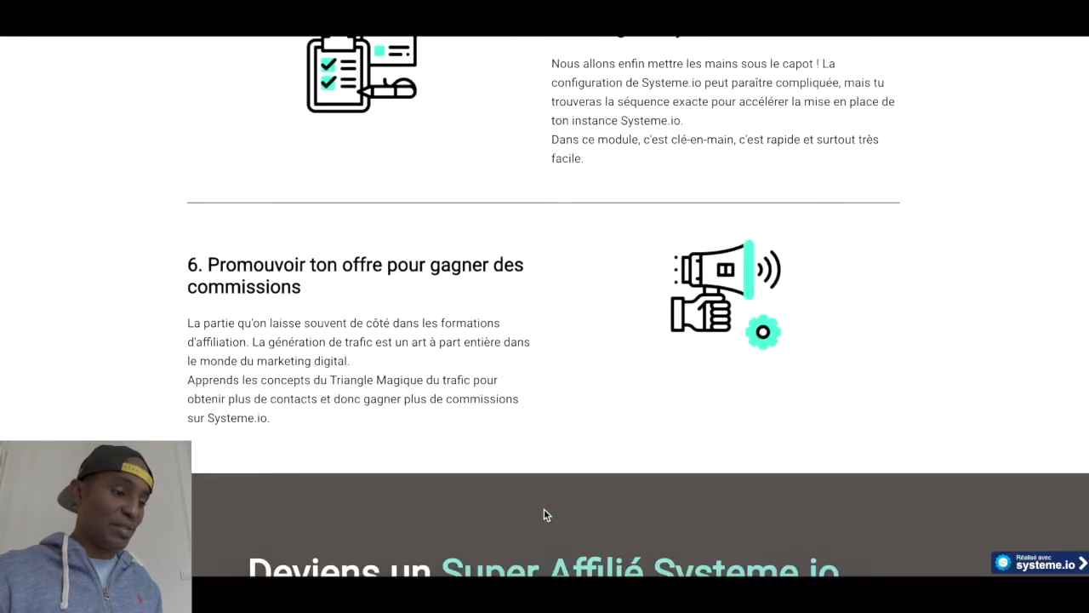
# - Compare the closing sign-up sections of both pages, and examine the published page's presenter and strategy section and its modules up to the hero
pyautogui.scroll(-4, 545, 510)
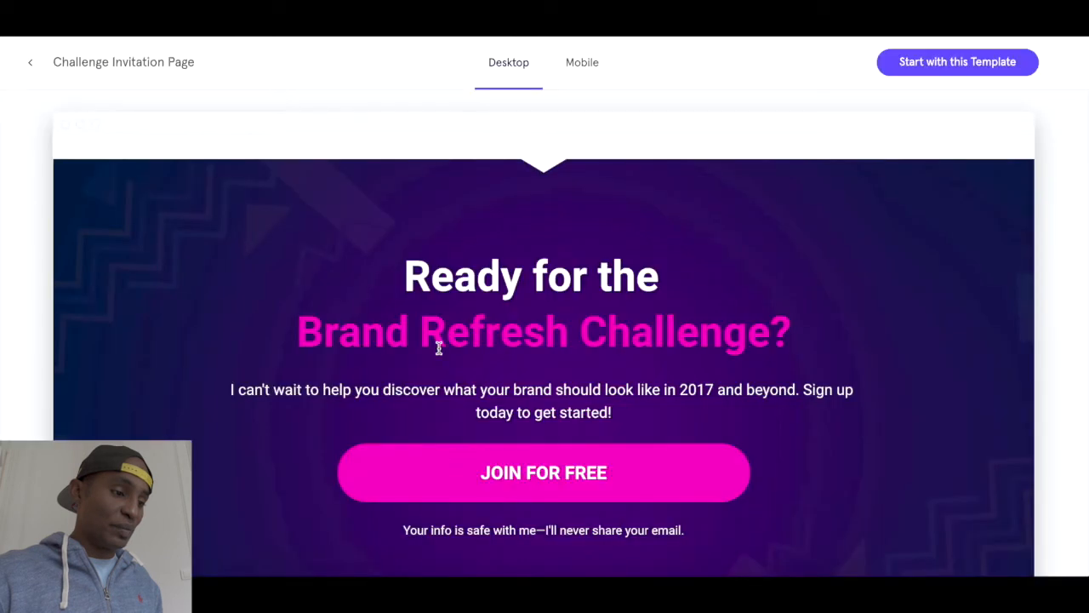
pyautogui.scroll(-1, 434, 366)
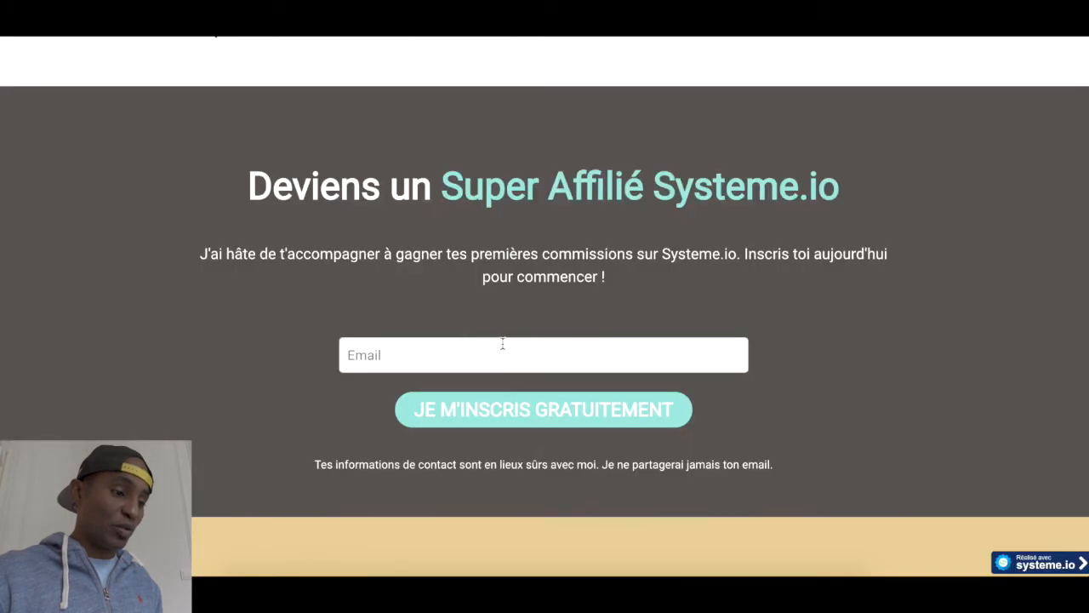
pyautogui.scroll(-5, 499, 330)
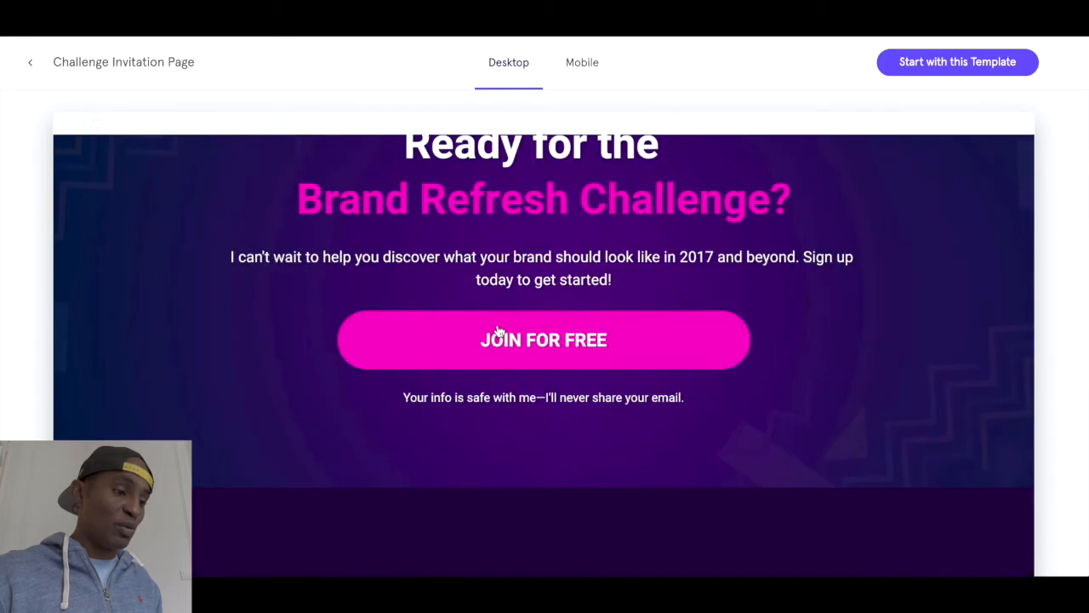
pyautogui.scroll(-3, 498, 330)
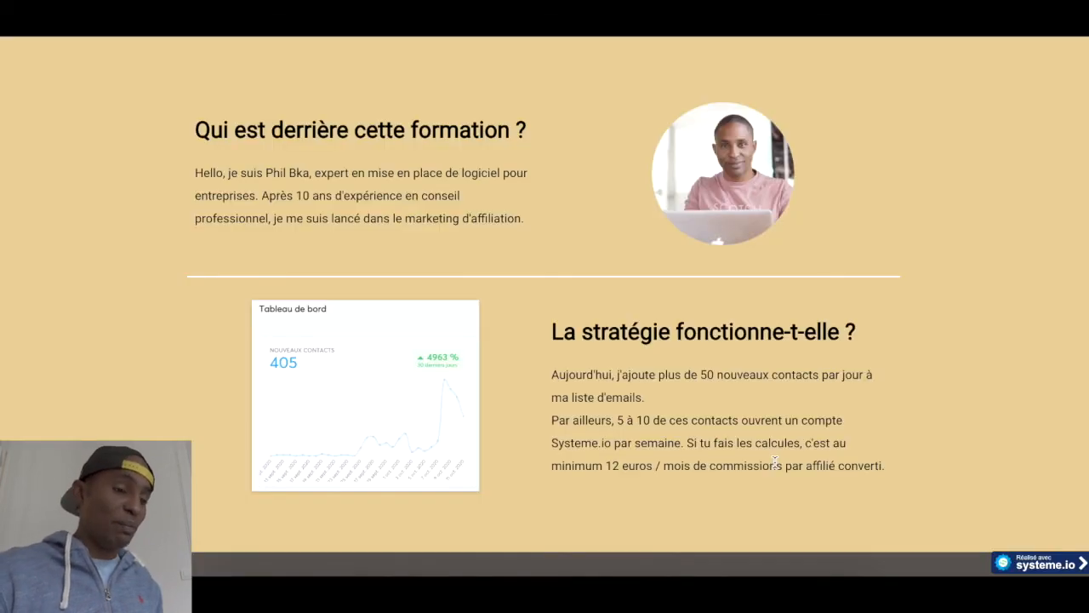
pyautogui.scroll(1, 614, 262)
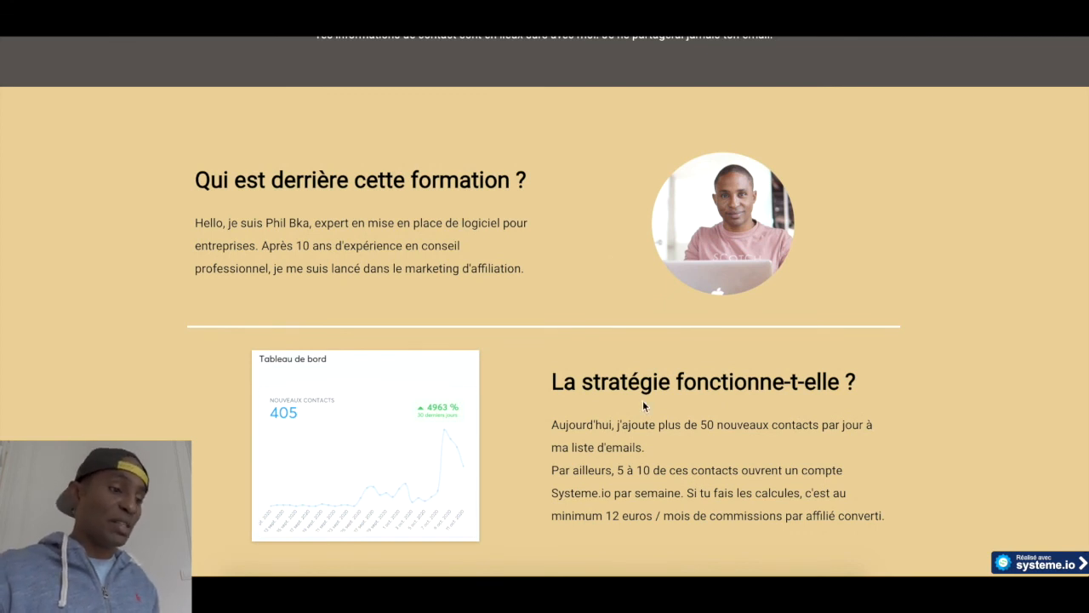
pyautogui.scroll(-2, 645, 403)
pyautogui.scroll(2, 643, 404)
pyautogui.scroll(20, 643, 400)
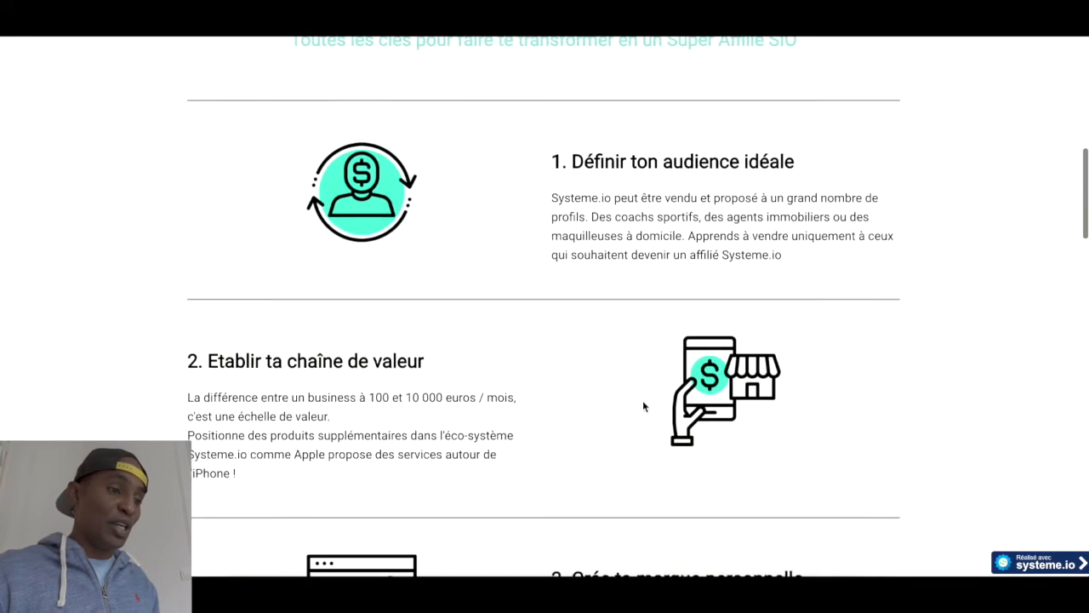
pyautogui.scroll(2, 643, 400)
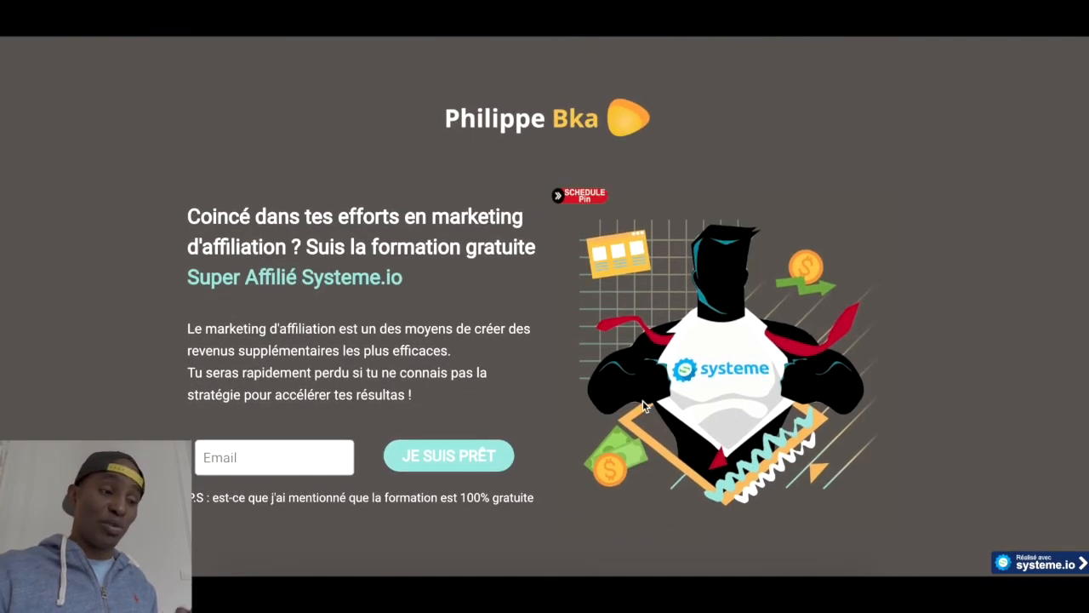